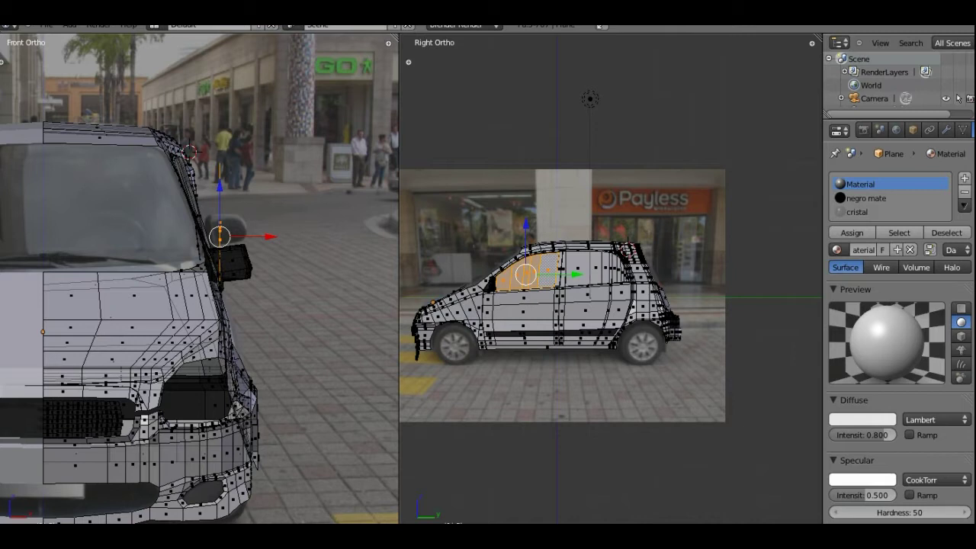
Step: Switch to vertex select mode and zoom the front view in on the side mirror
{"action": "key", "text": "ctrl+Tab"}
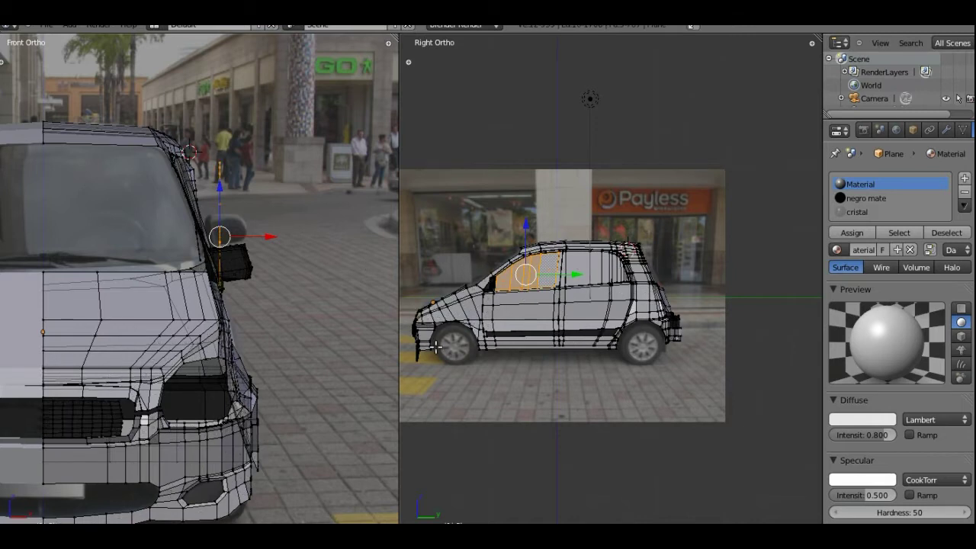
{"action": "scroll", "coordinate": [219, 187], "scroll_direction": "up", "scroll_amount": 2}
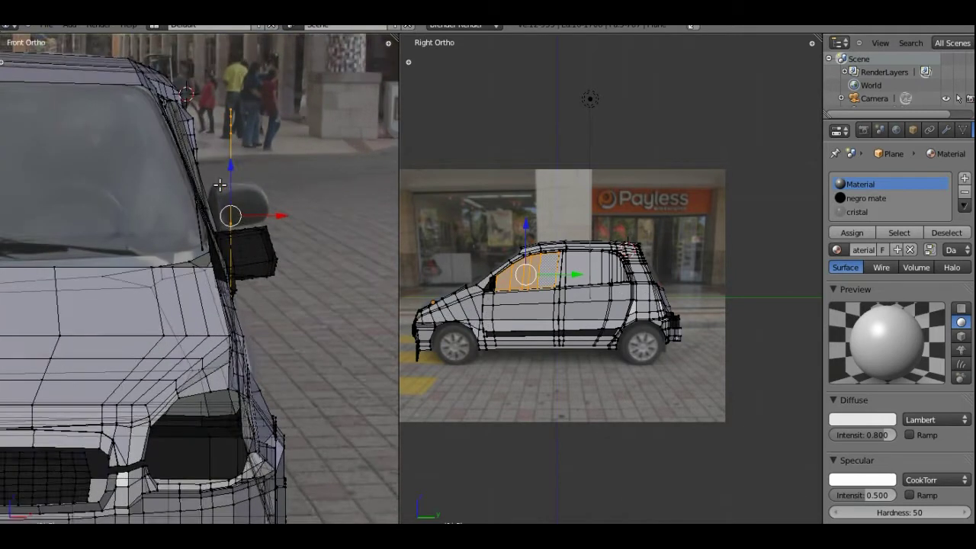
{"action": "scroll", "coordinate": [219, 186], "scroll_direction": "up", "scroll_amount": 1}
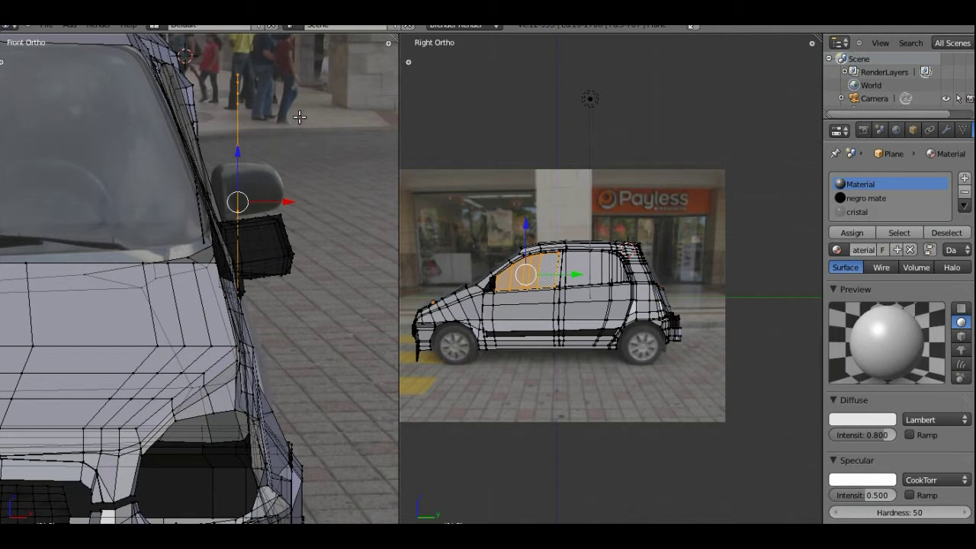
Step: Deselect the window faces, box-select the mirror-post vertices, then clear that selection
{"action": "key", "text": "a"}
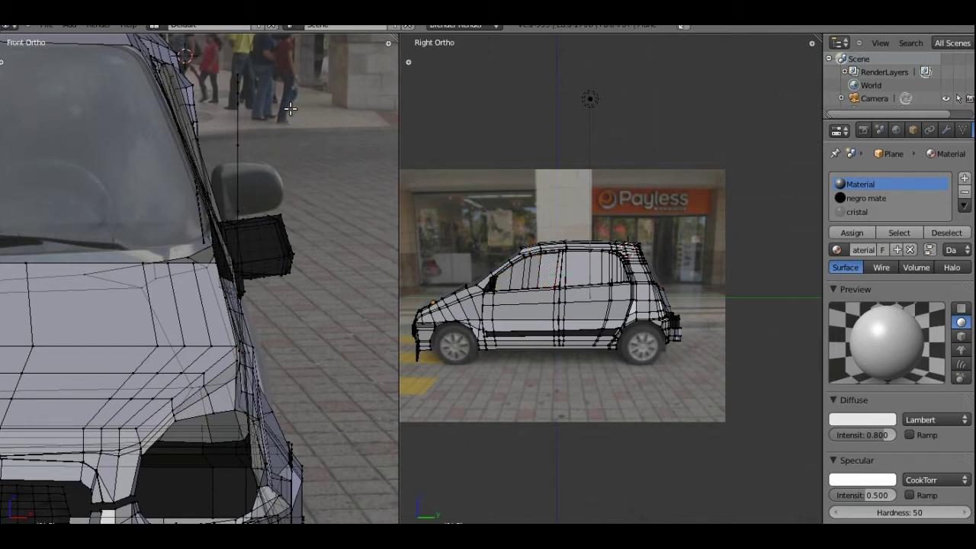
{"action": "key", "text": "b"}
{"action": "left_click_drag", "start_coordinate": [220, 57], "coordinate": [275, 200]}
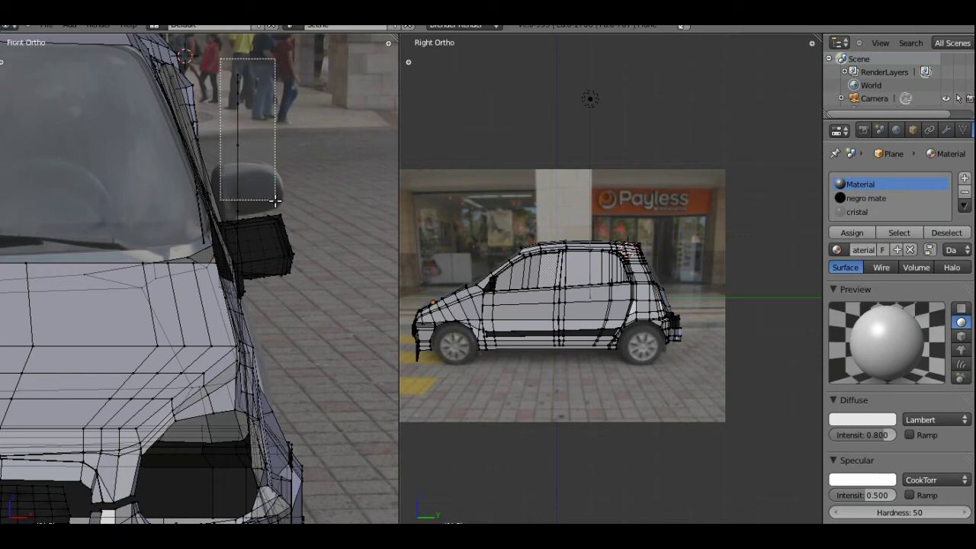
{"action": "left_click_drag", "start_coordinate": [275, 200], "coordinate": [279, 212]}
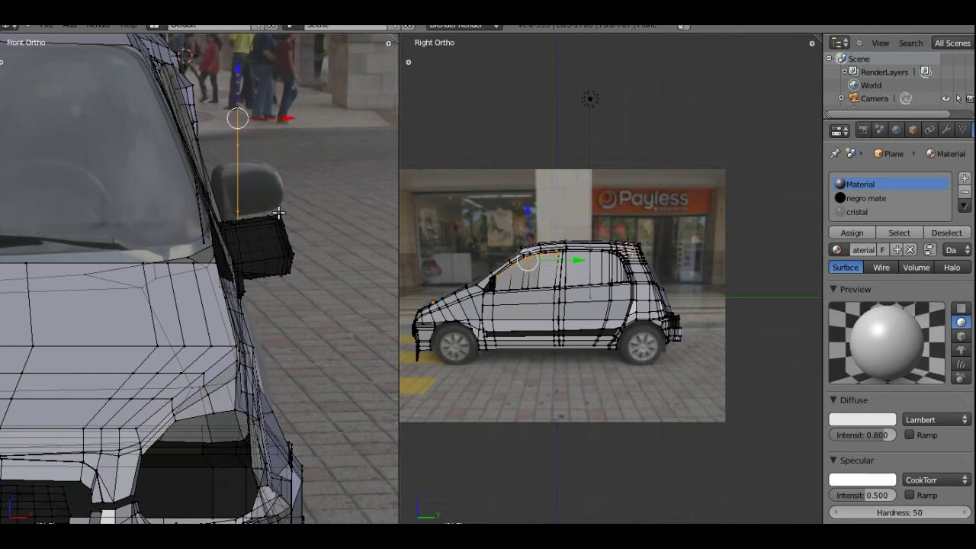
{"action": "key", "text": "a"}
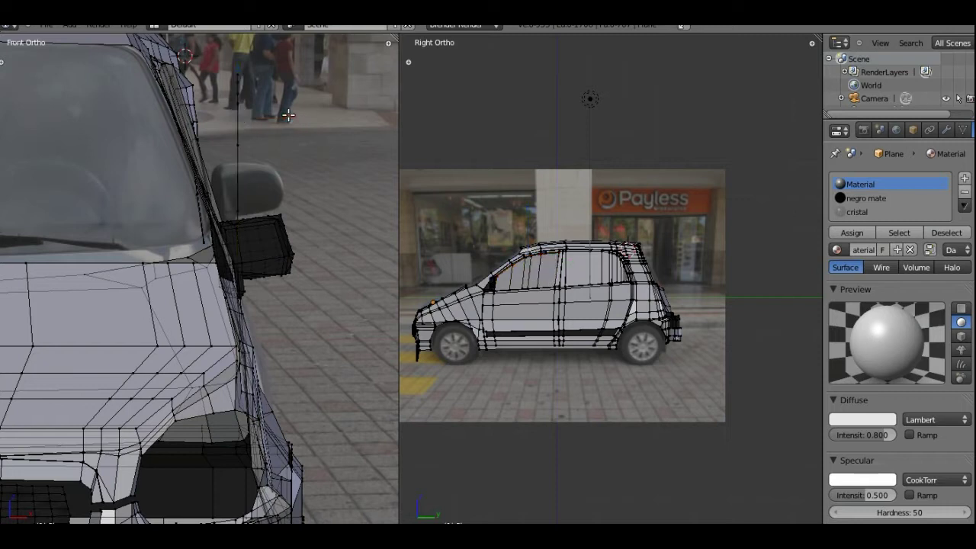
Step: Enable Proportional Editing and try sliding the pillar's top vertex along X, then undo it
{"action": "right_click", "coordinate": [238, 75]}
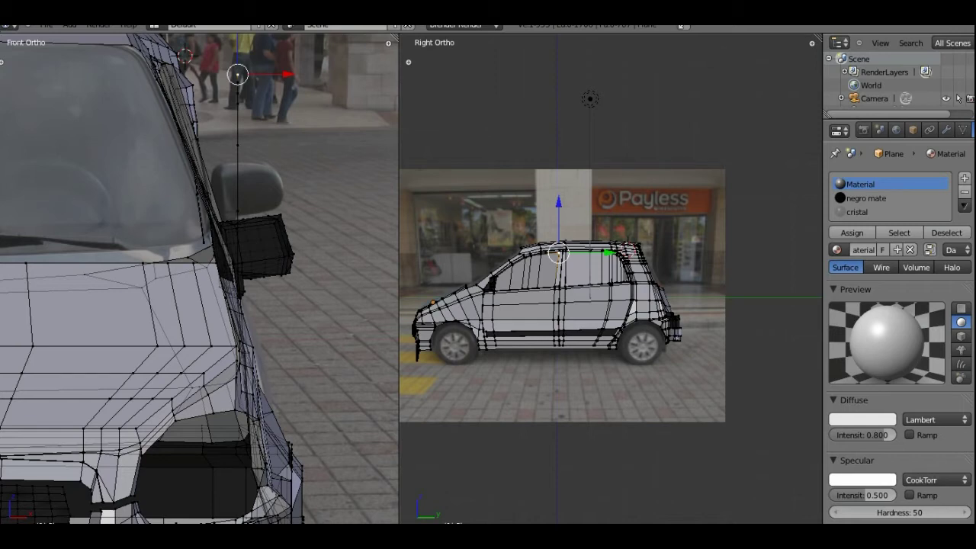
{"action": "left_click", "coordinate": [671, 534]}
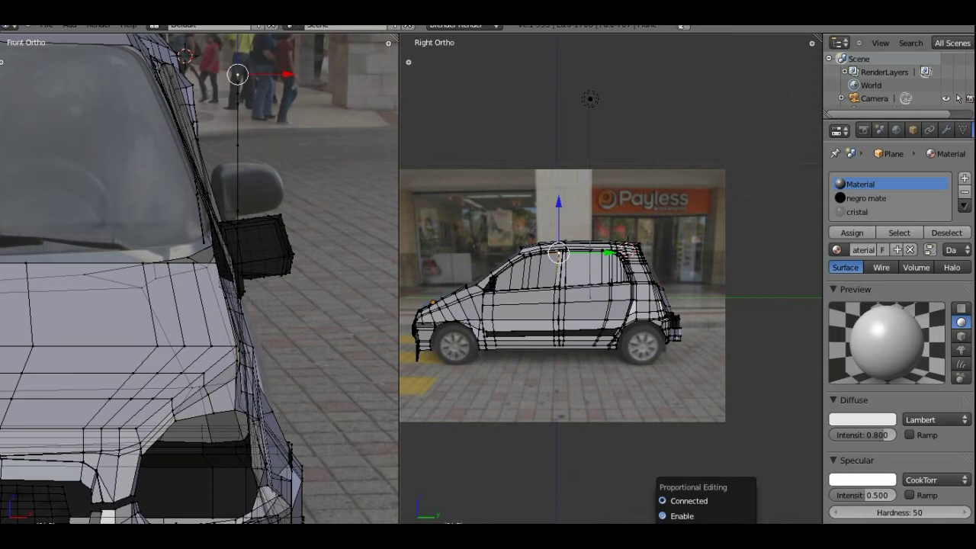
{"action": "left_click", "coordinate": [682, 516]}
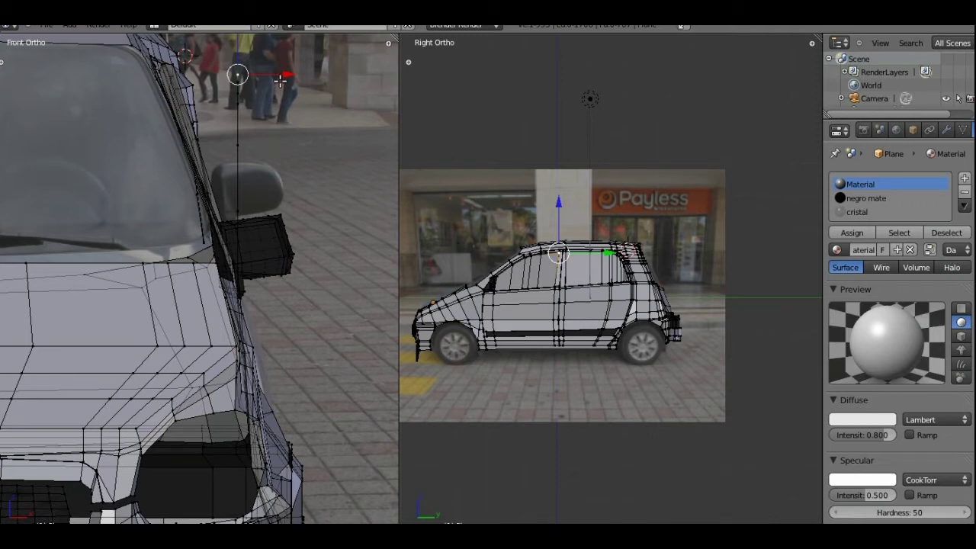
{"action": "left_click_drag", "start_coordinate": [286, 74], "coordinate": [285, 74]}
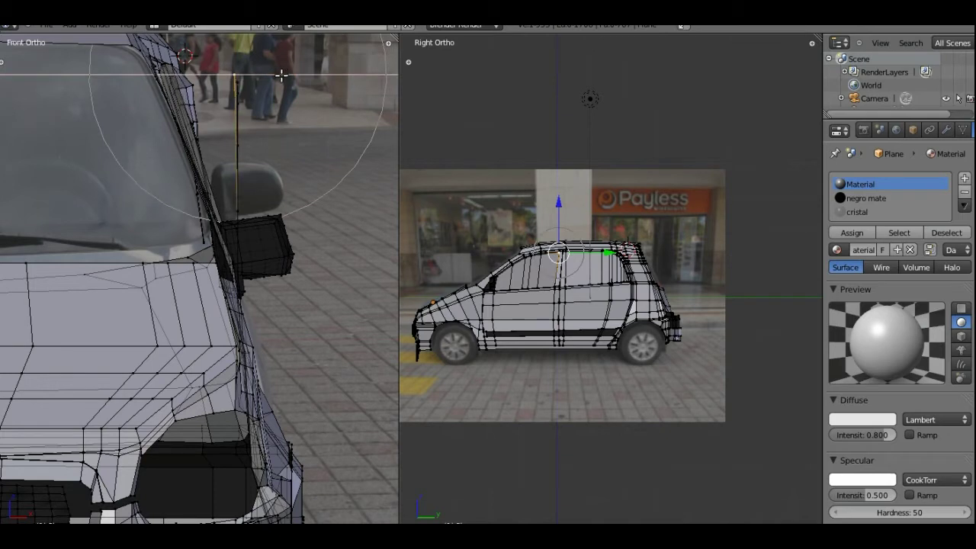
{"action": "left_click_drag", "start_coordinate": [286, 74], "coordinate": [282, 76]}
{"action": "scroll", "coordinate": [284, 75], "scroll_direction": "up", "scroll_amount": 5}
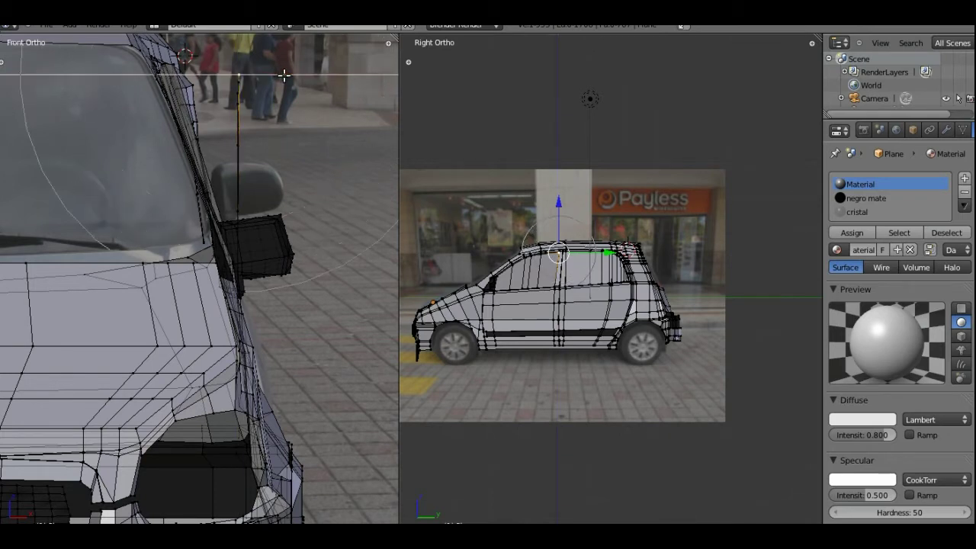
{"action": "scroll", "coordinate": [285, 74], "scroll_direction": "up", "scroll_amount": 2}
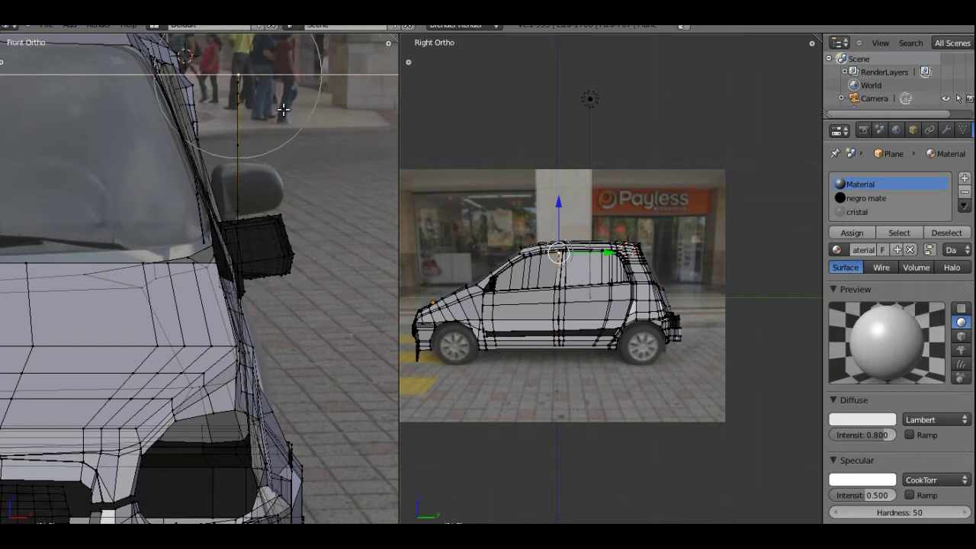
{"action": "scroll", "coordinate": [283, 109], "scroll_direction": "up", "scroll_amount": 1}
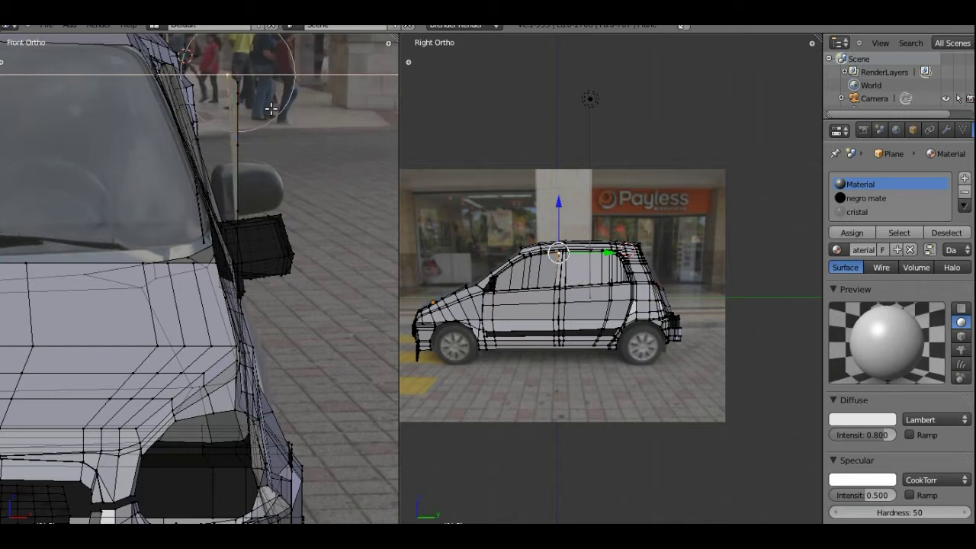
{"action": "left_click", "coordinate": [271, 107]}
{"action": "key", "text": "ctrl+z"}
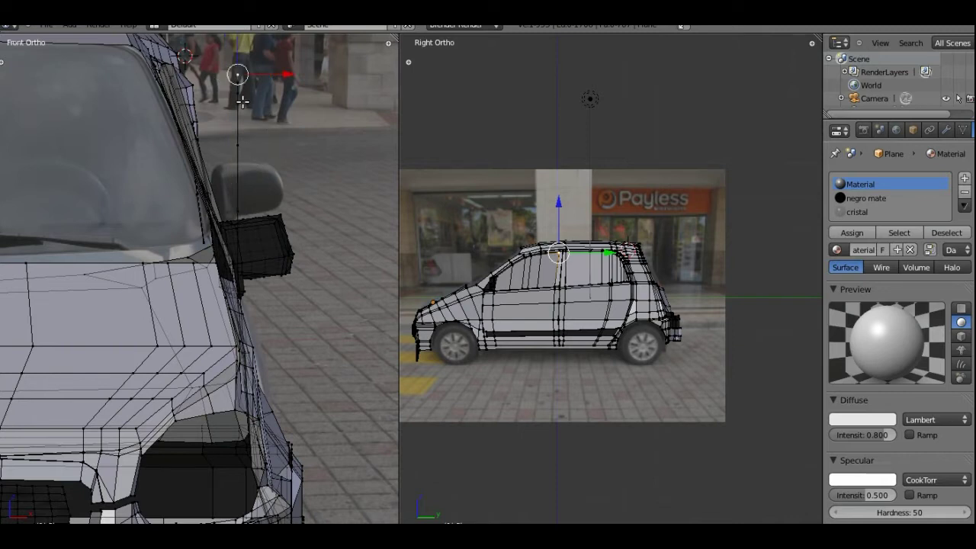
Step: Select the A-pillar edge and shift it left with proportional falloff, then view the car at an angle
{"action": "middle_click_drag", "start_coordinate": [237, 96], "coordinate": [236, 148], "text": "shift"}
{"action": "key", "text": "b"}
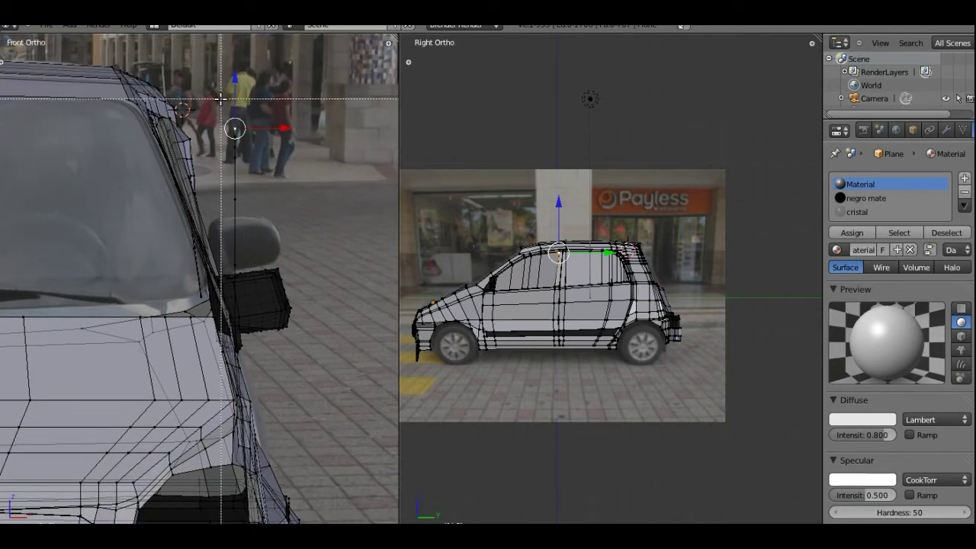
{"action": "left_click_drag", "start_coordinate": [222, 101], "coordinate": [260, 272]}
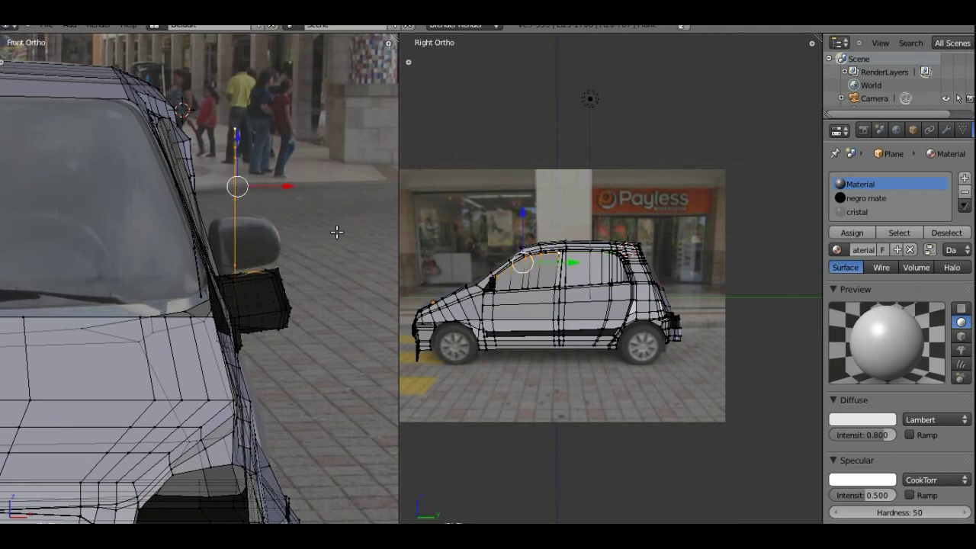
{"action": "right_click", "coordinate": [256, 273], "text": "shift"}
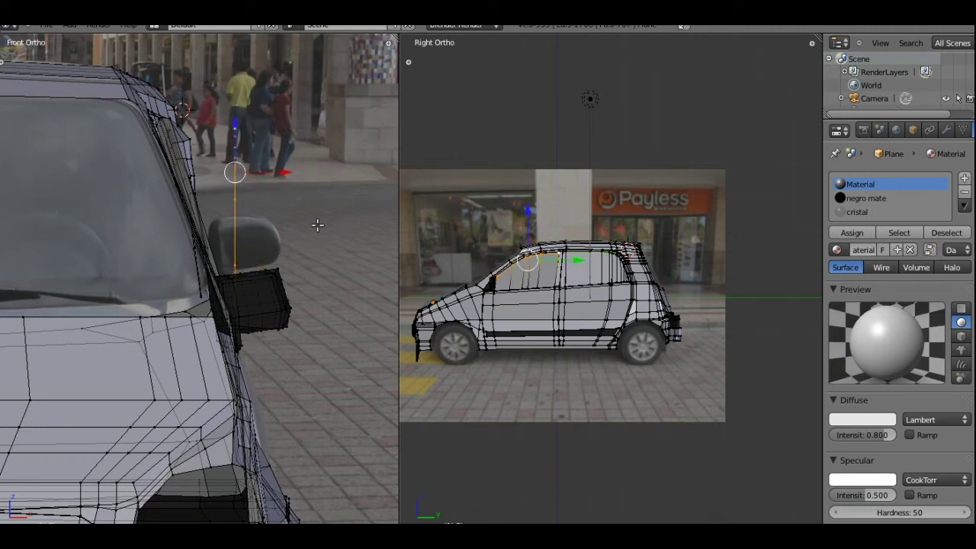
{"action": "mouse_move", "coordinate": [285, 171]}
{"action": "left_mouse_down"}
{"action": "mouse_move", "coordinate": [229, 180]}
{"action": "mouse_move", "coordinate": [262, 168]}
{"action": "left_mouse_up"}
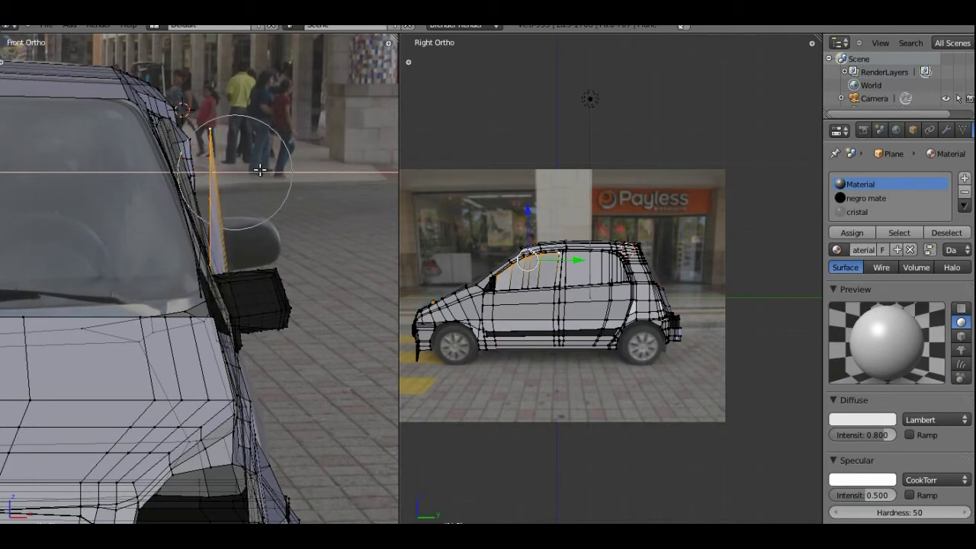
{"action": "left_click_drag", "start_coordinate": [261, 169], "coordinate": [264, 169]}
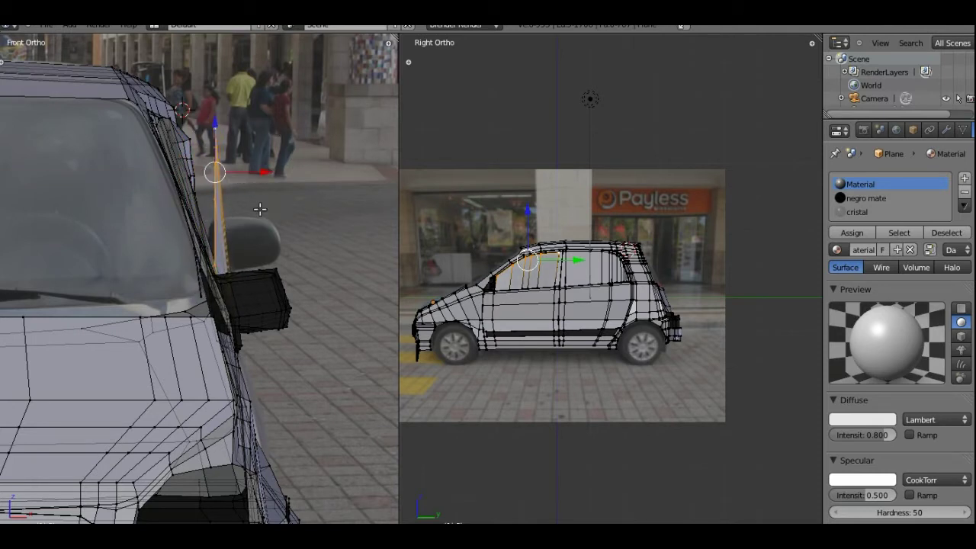
{"action": "middle_click_drag", "start_coordinate": [534, 306], "coordinate": [581, 330]}
Step: Zoom in on the front corner and slide the pillar's base edge along X
{"action": "scroll", "coordinate": [581, 329], "scroll_direction": "up", "scroll_amount": 3}
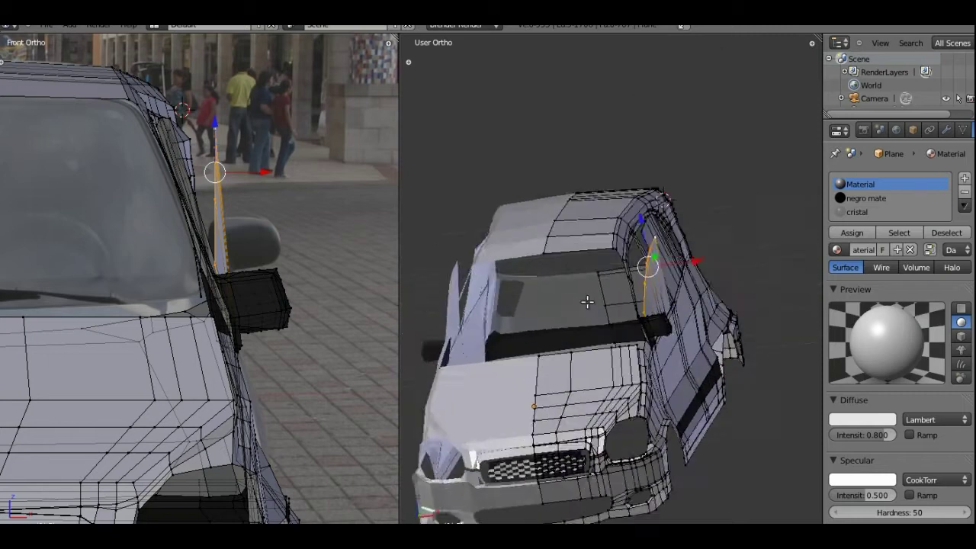
{"action": "scroll", "coordinate": [584, 305], "scroll_direction": "up", "scroll_amount": 2}
{"action": "scroll", "coordinate": [568, 282], "scroll_direction": "up", "scroll_amount": 2}
{"action": "scroll", "coordinate": [555, 263], "scroll_direction": "up", "scroll_amount": 2}
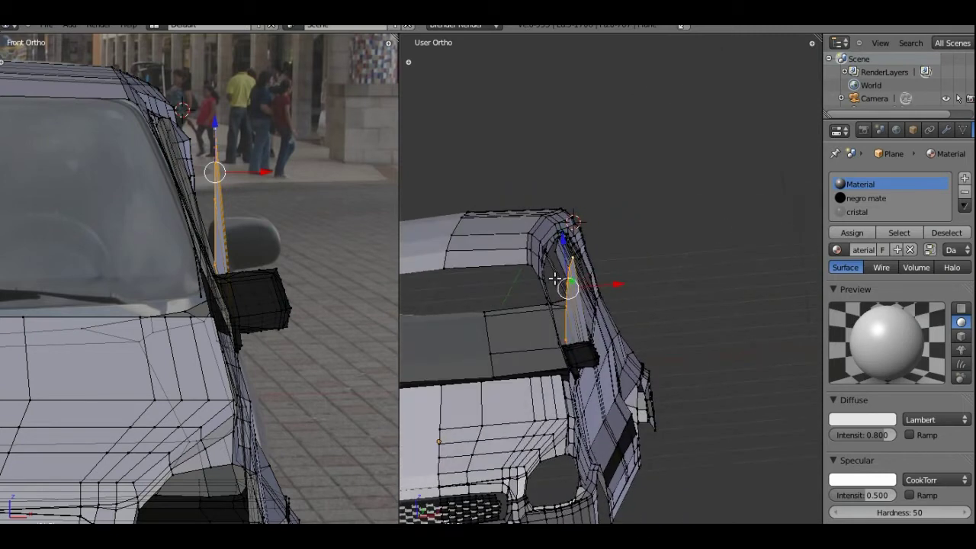
{"action": "middle_click_drag", "start_coordinate": [564, 278], "coordinate": [555, 336]}
{"action": "right_click", "coordinate": [556, 350]}
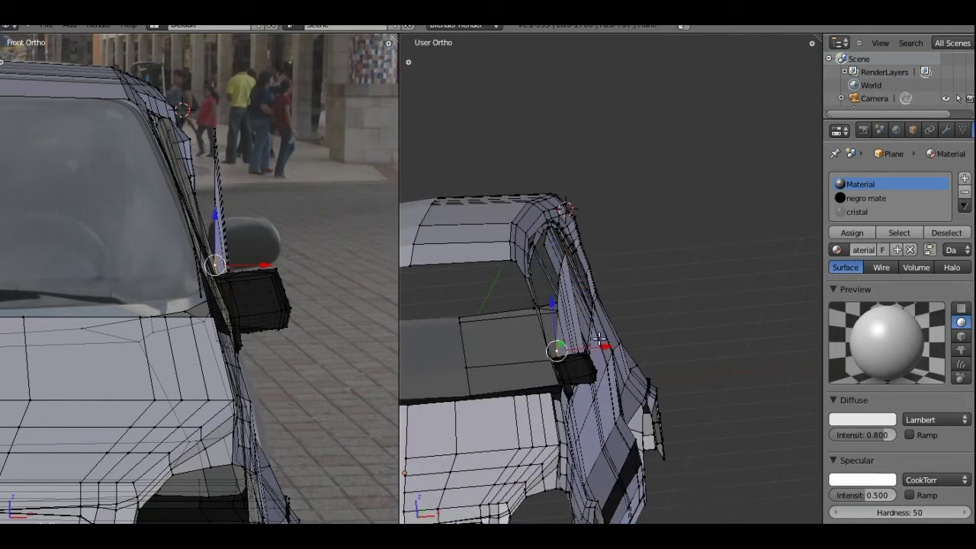
{"action": "key", "text": "g"}
{"action": "key", "text": "x"}
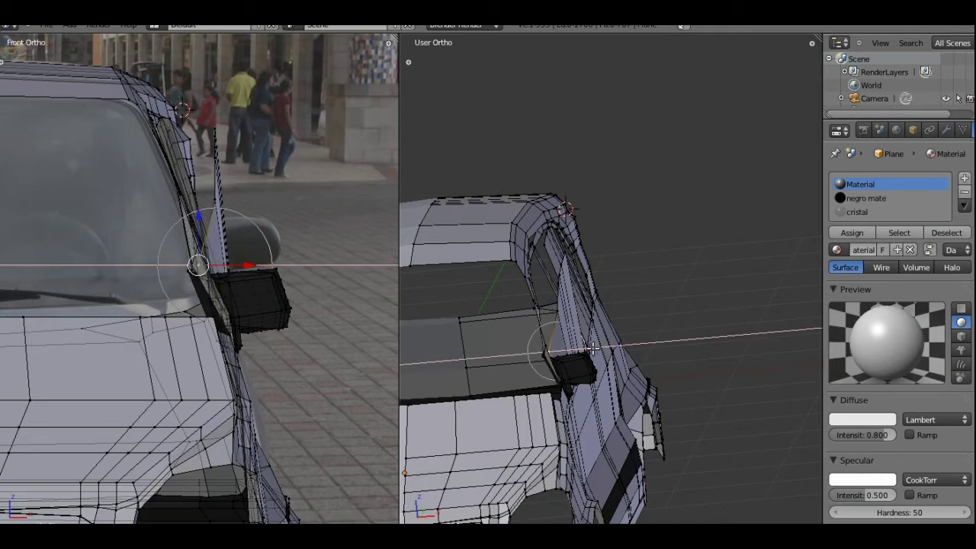
{"action": "left_click", "coordinate": [610, 343]}
Step: Orbit around the mirror and retry an X move with falloff on the vertex, then undo it
{"action": "mouse_move", "coordinate": [614, 341]}
{"action": "middle_mouse_down"}
{"action": "mouse_move", "coordinate": [570, 343]}
{"action": "mouse_move", "coordinate": [567, 318]}
{"action": "mouse_move", "coordinate": [636, 312]}
{"action": "mouse_move", "coordinate": [551, 294]}
{"action": "middle_mouse_up"}
{"action": "scroll", "coordinate": [566, 318], "scroll_direction": "up", "scroll_amount": 2}
{"action": "scroll", "coordinate": [567, 318], "scroll_direction": "up", "scroll_amount": 2}
{"action": "scroll", "coordinate": [567, 318], "scroll_direction": "up", "scroll_amount": 2}
{"action": "scroll", "coordinate": [412, 316], "scroll_direction": "up", "scroll_amount": 2}
{"action": "mouse_move", "coordinate": [412, 316]}
{"action": "middle_mouse_down"}
{"action": "mouse_move", "coordinate": [545, 316]}
{"action": "mouse_move", "coordinate": [529, 331]}
{"action": "mouse_move", "coordinate": [634, 316]}
{"action": "mouse_move", "coordinate": [470, 321]}
{"action": "mouse_move", "coordinate": [615, 360]}
{"action": "middle_mouse_up"}
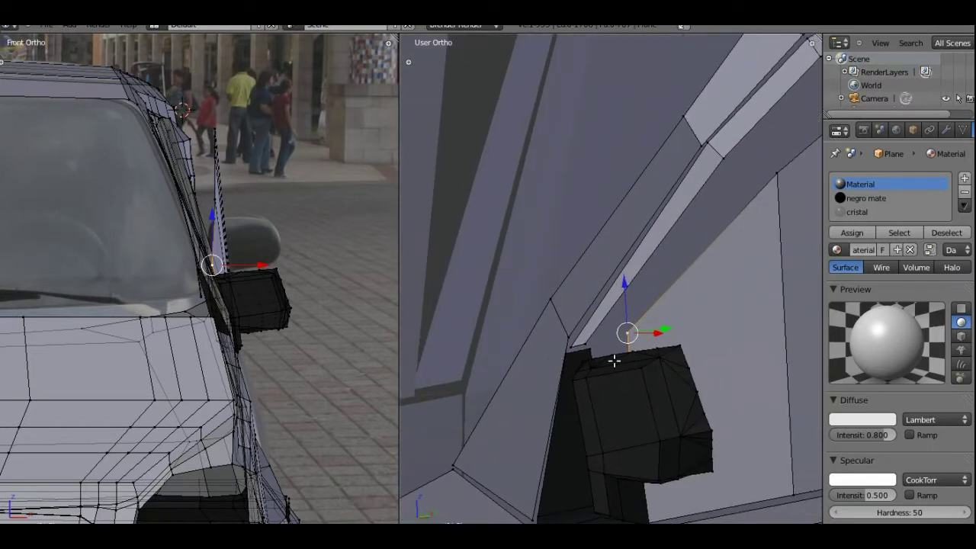
{"action": "key", "text": "g"}
{"action": "key", "text": "x"}
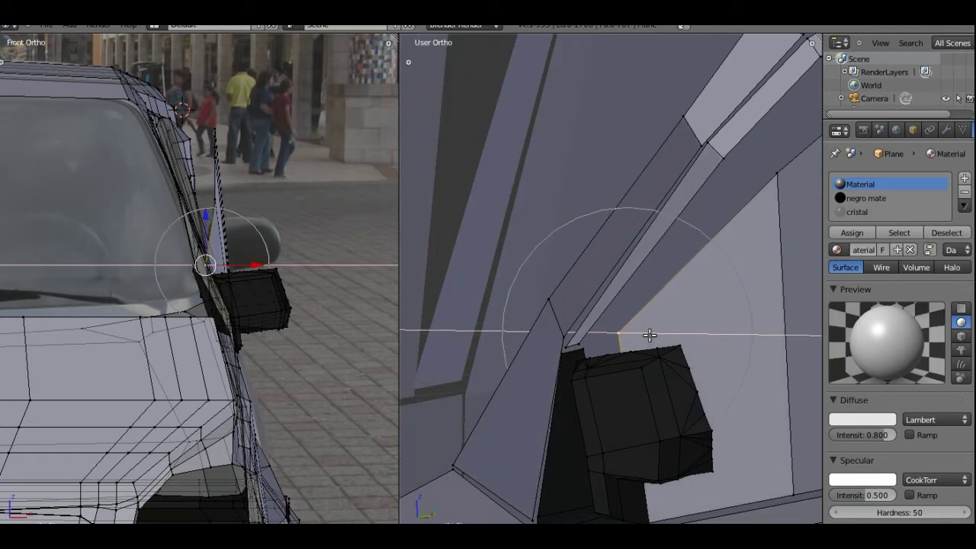
{"action": "left_click", "coordinate": [649, 334]}
{"action": "key", "text": "ctrl+z"}
Step: Toggle proportional editing and extrude the windshield's side edge along X into a thin strip
{"action": "left_click", "coordinate": [664, 530]}
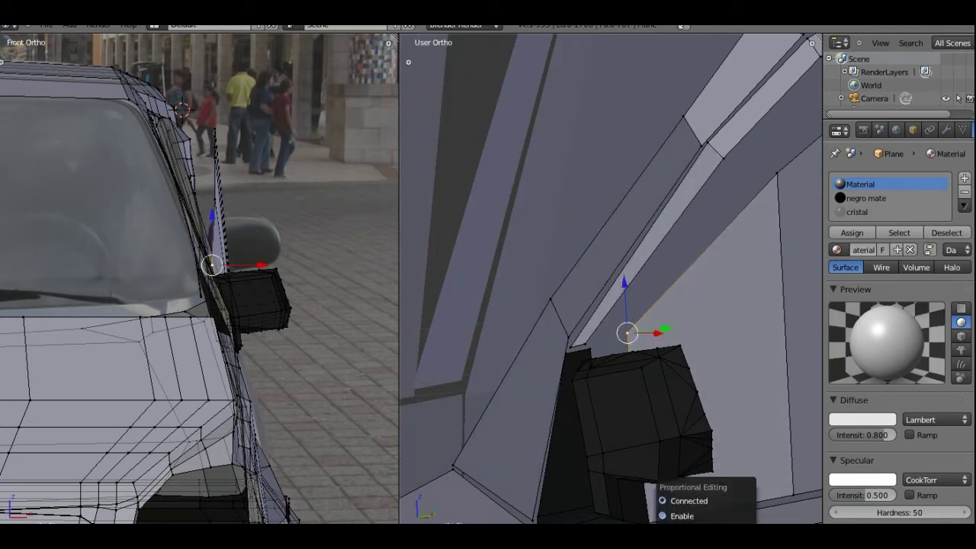
{"action": "left_click", "coordinate": [695, 517]}
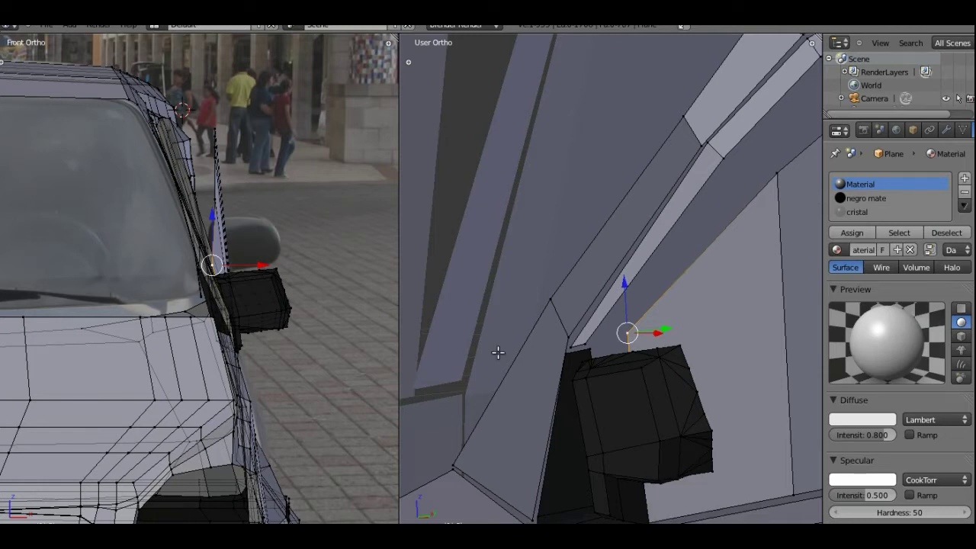
{"action": "right_click", "coordinate": [275, 217], "text": "shift"}
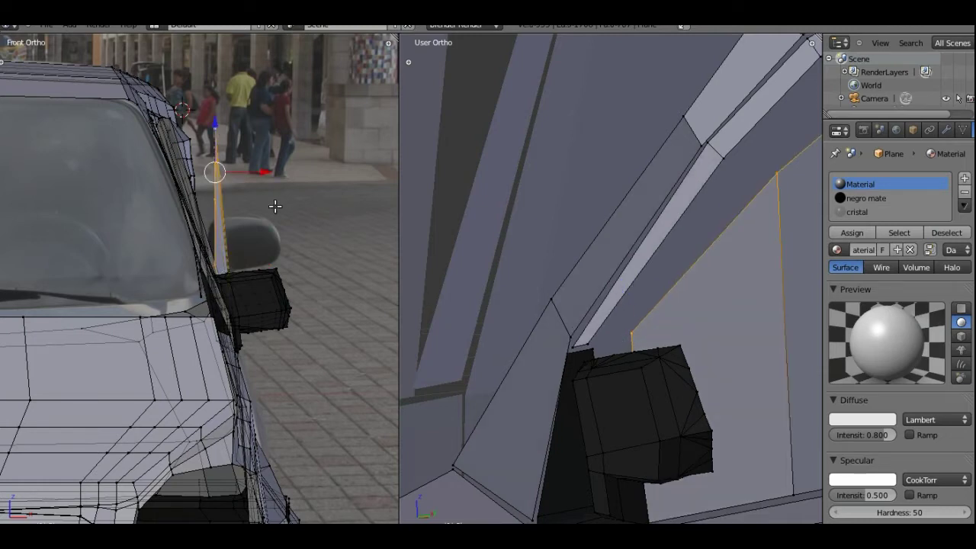
{"action": "key", "text": "ctrl+z"}
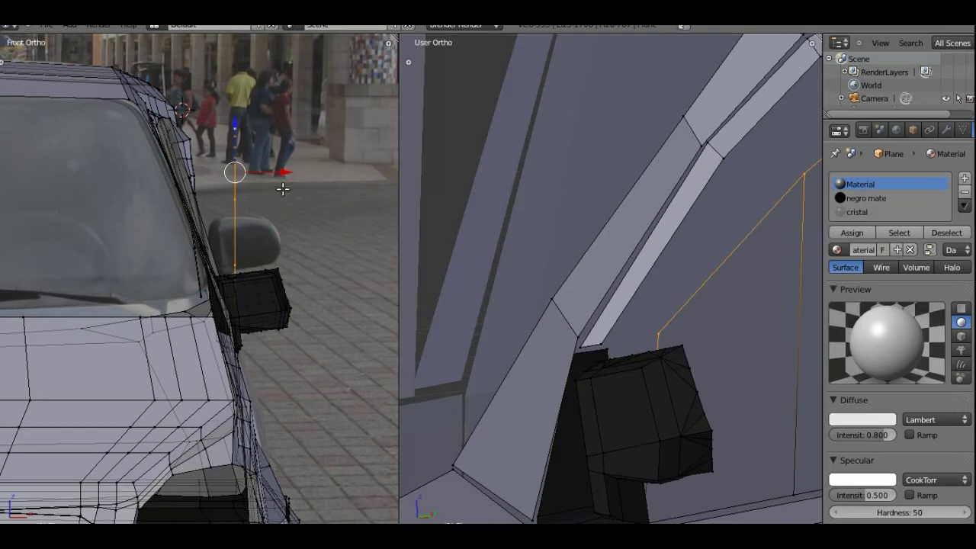
{"action": "key", "text": "e"}
{"action": "key", "text": "x"}
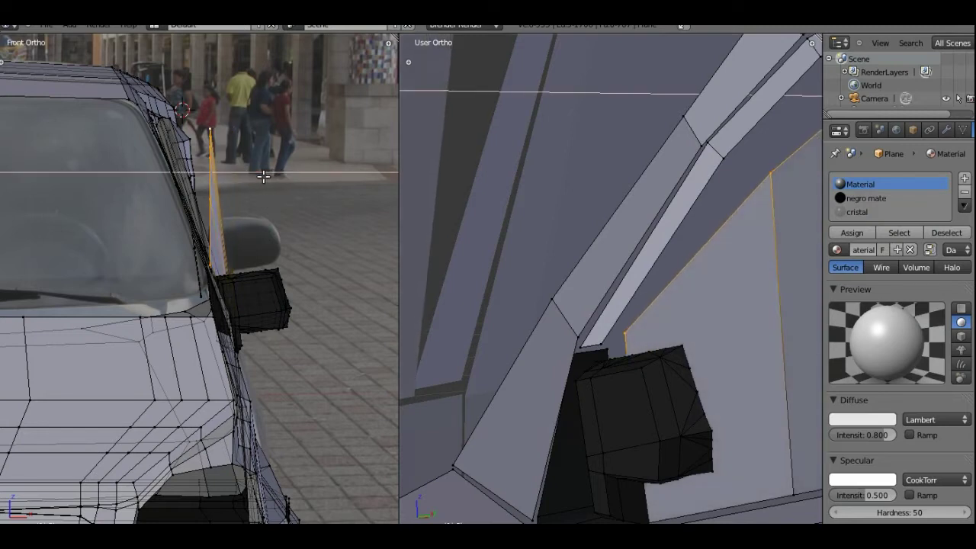
{"action": "left_click", "coordinate": [262, 178]}
{"action": "scroll", "coordinate": [287, 183], "scroll_direction": "down", "scroll_amount": 1}
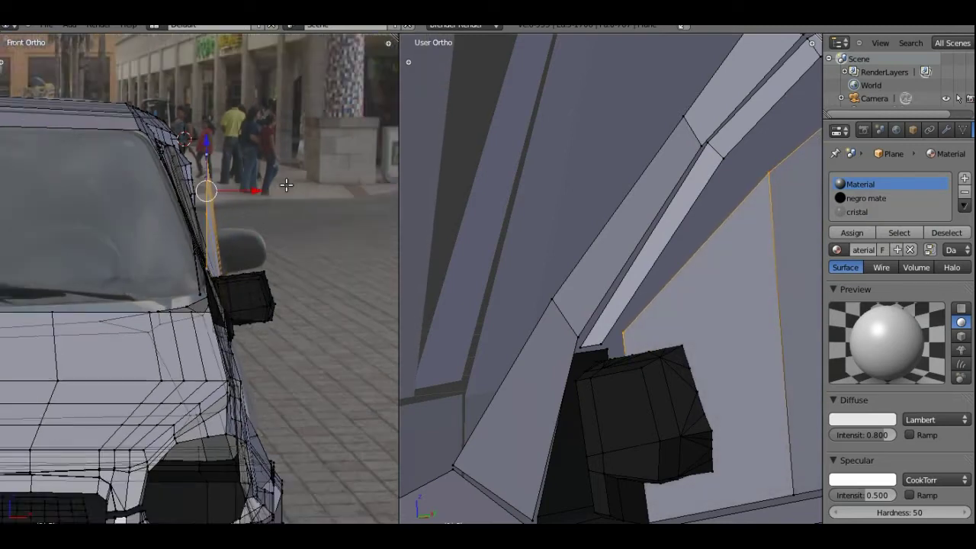
{"action": "scroll", "coordinate": [287, 183], "scroll_direction": "down", "scroll_amount": 1}
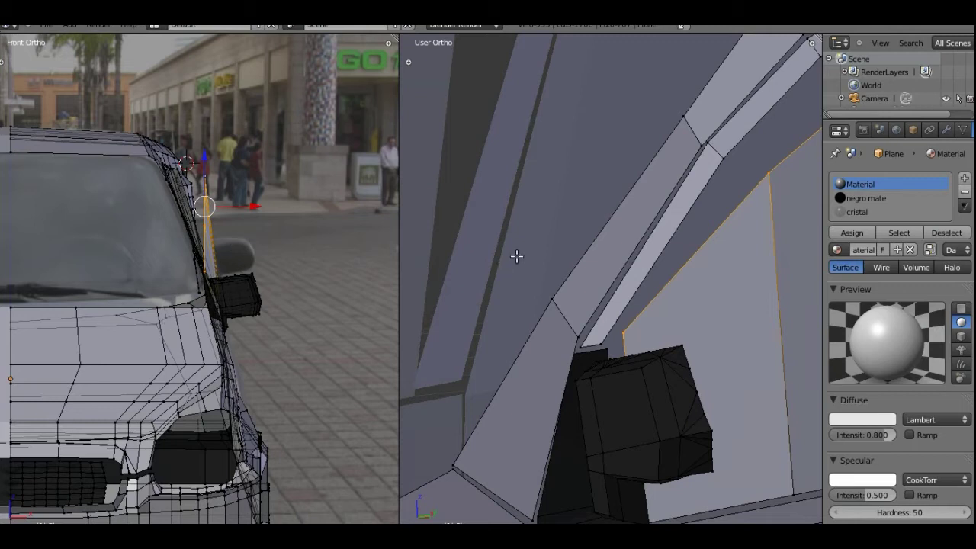
Step: Select the strip's top and arch vertices and shift them together along X
{"action": "middle_click_drag", "start_coordinate": [684, 214], "coordinate": [517, 299]}
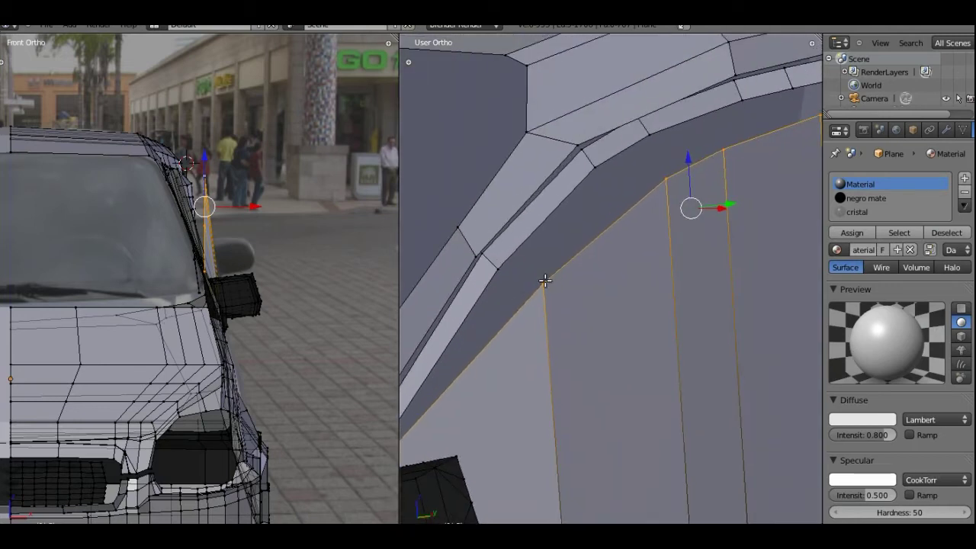
{"action": "right_click", "coordinate": [545, 282]}
{"action": "right_click", "coordinate": [684, 168], "text": "shift"}
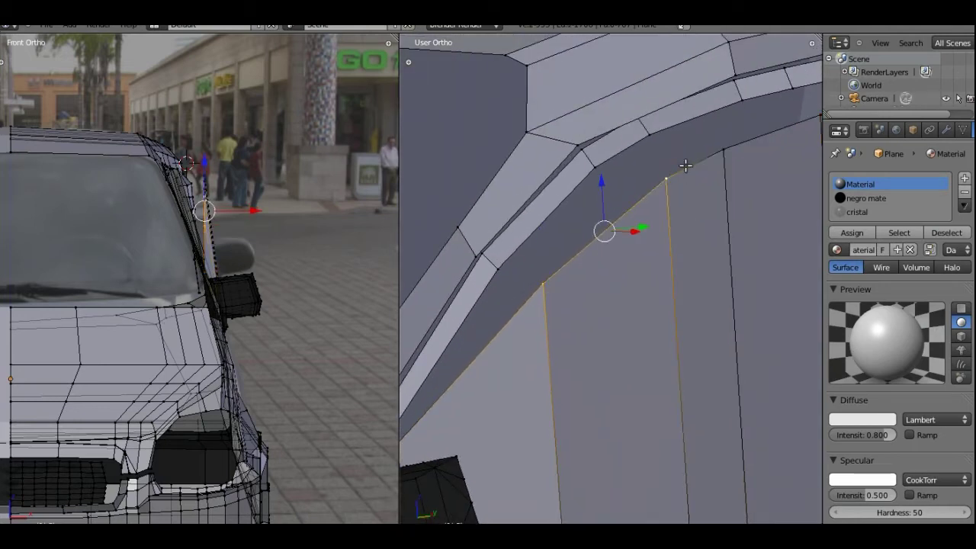
{"action": "right_click", "coordinate": [722, 148], "text": "shift"}
{"action": "middle_click_drag", "start_coordinate": [742, 150], "coordinate": [512, 283]}
{"action": "right_click", "coordinate": [580, 256], "text": "shift"}
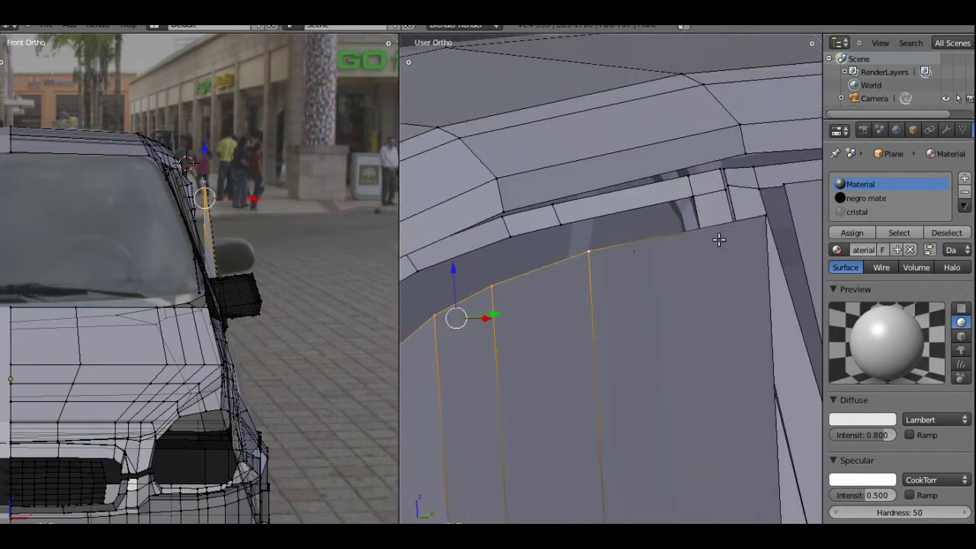
{"action": "right_click", "coordinate": [766, 216], "text": "shift"}
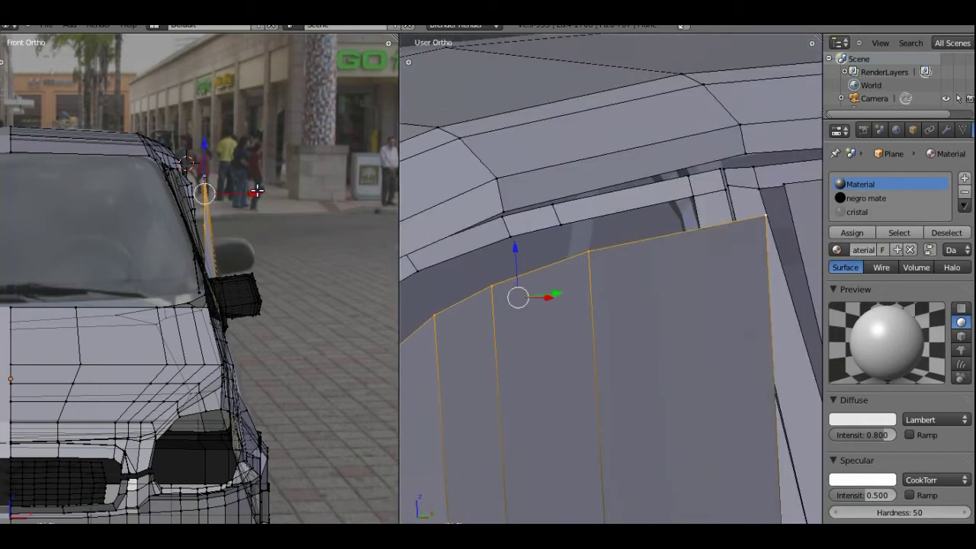
{"action": "key", "text": "g"}
{"action": "key", "text": "x"}
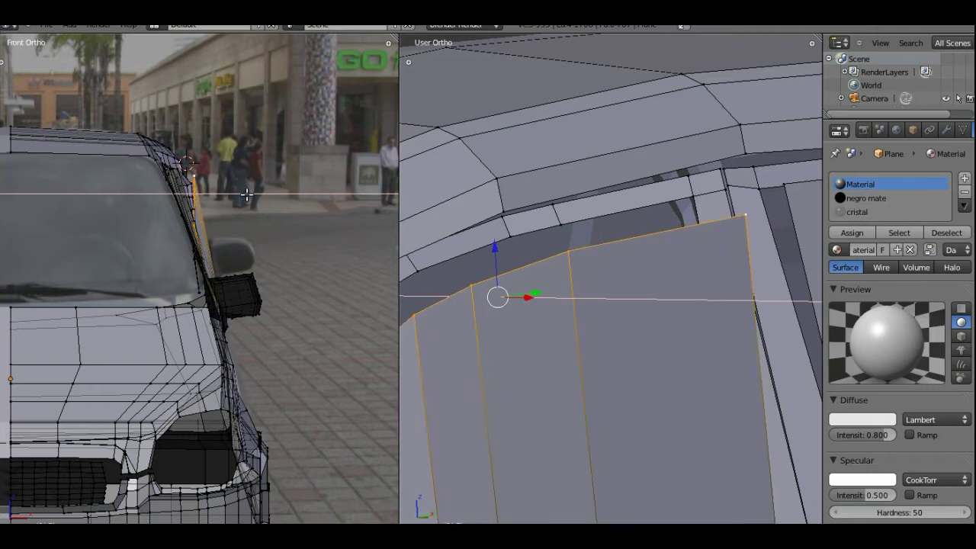
{"action": "left_click", "coordinate": [244, 197]}
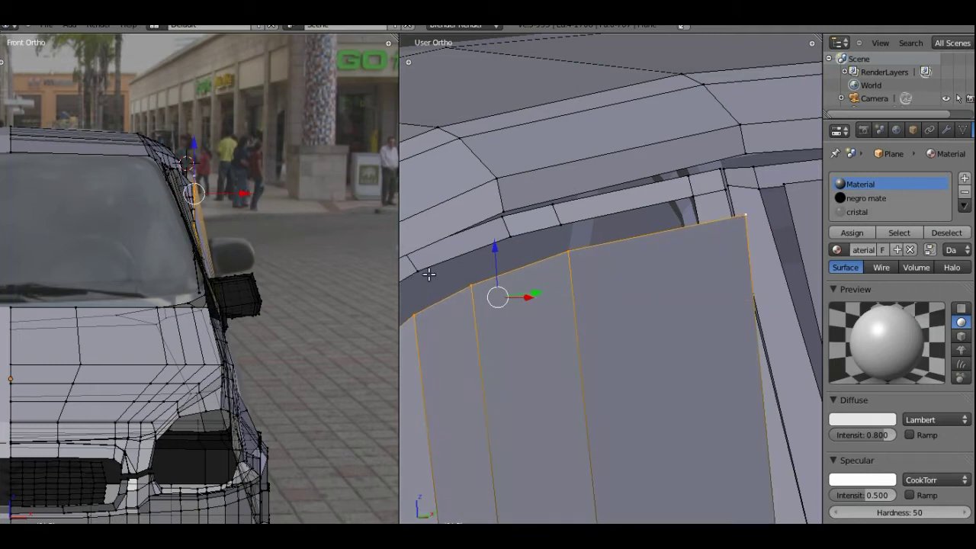
Step: Slide the top vertices of the strip's two leftmost vertical edges along X
{"action": "right_click", "coordinate": [469, 285]}
{"action": "right_click", "coordinate": [413, 315]}
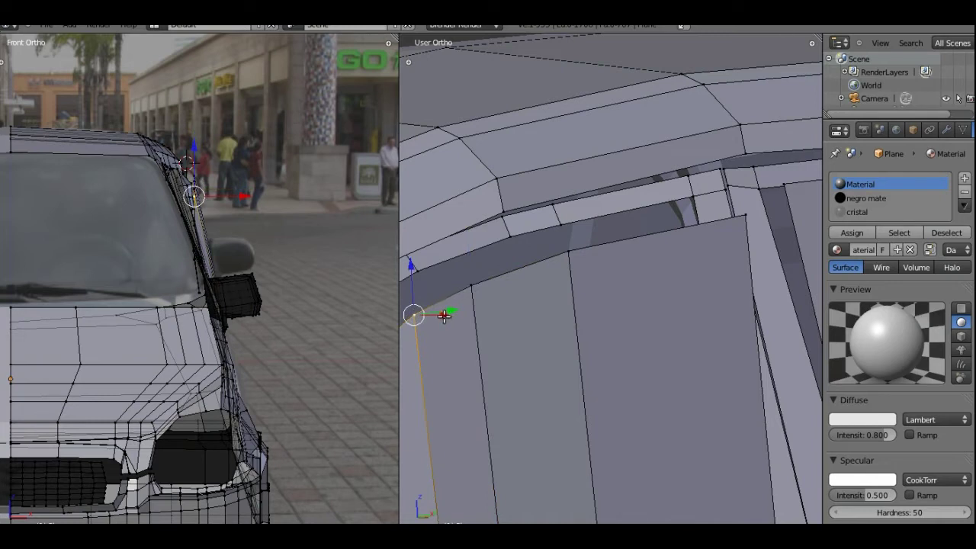
{"action": "key", "text": "g"}
{"action": "key", "text": "x"}
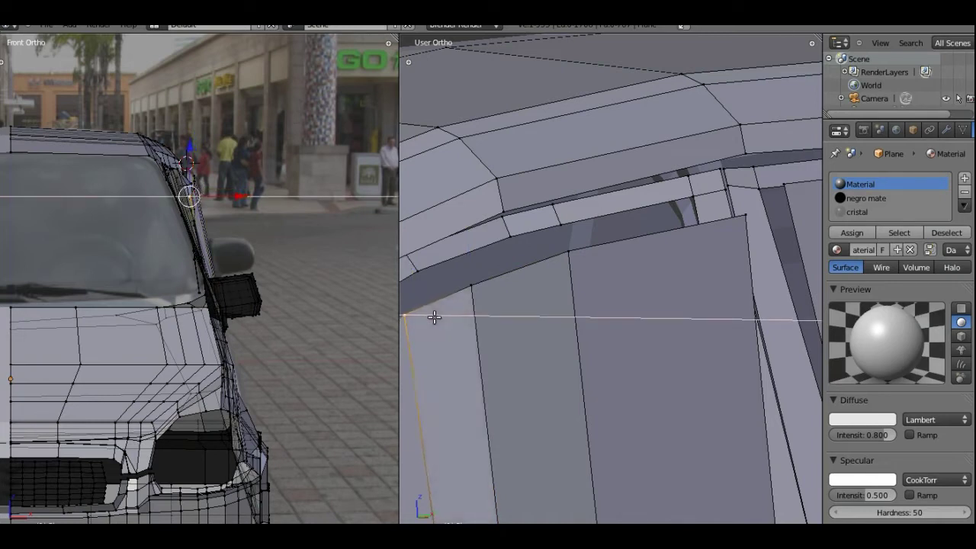
{"action": "left_click", "coordinate": [434, 317]}
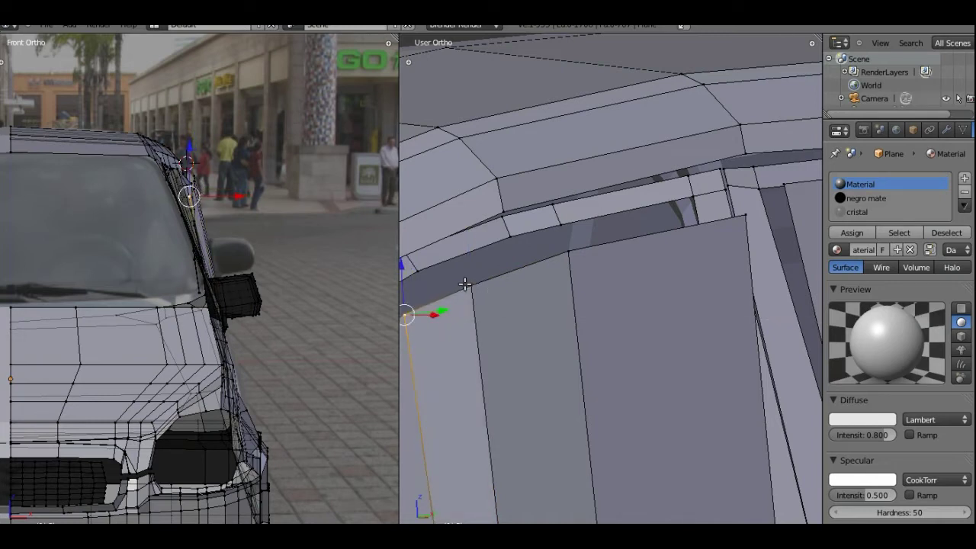
{"action": "right_click", "coordinate": [463, 284]}
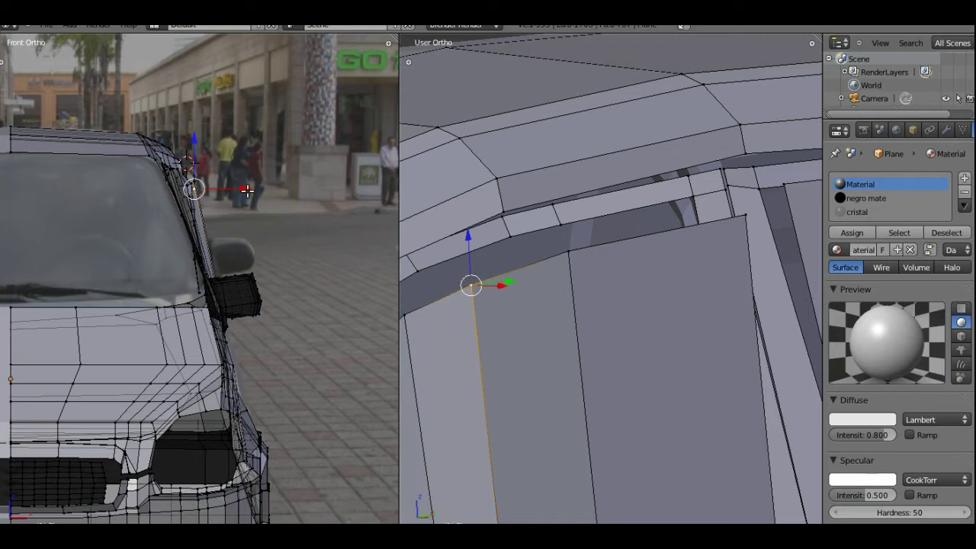
{"action": "key", "text": "g"}
{"action": "key", "text": "x"}
{"action": "left_click", "coordinate": [335, 241]}
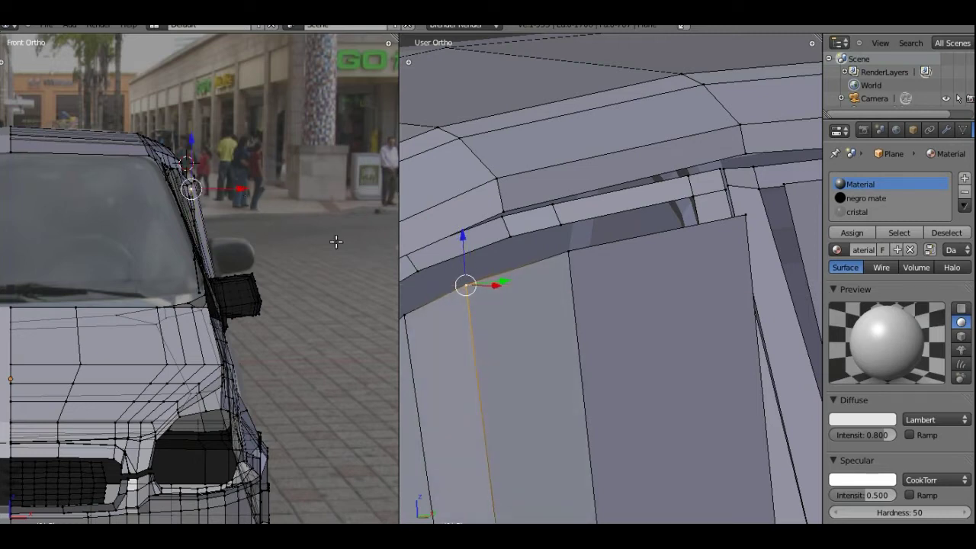
Step: Nudge the next arch vertex and the strip's corner vertex along X, then inspect the side panel
{"action": "right_click", "coordinate": [564, 254]}
{"action": "key", "text": "g"}
{"action": "key", "text": "x"}
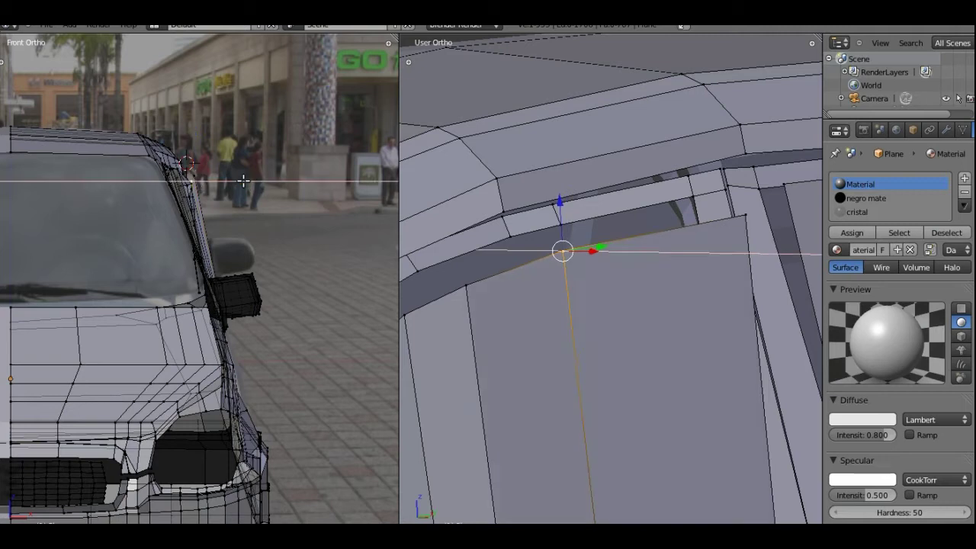
{"action": "left_click", "coordinate": [557, 254]}
{"action": "right_click", "coordinate": [745, 216]}
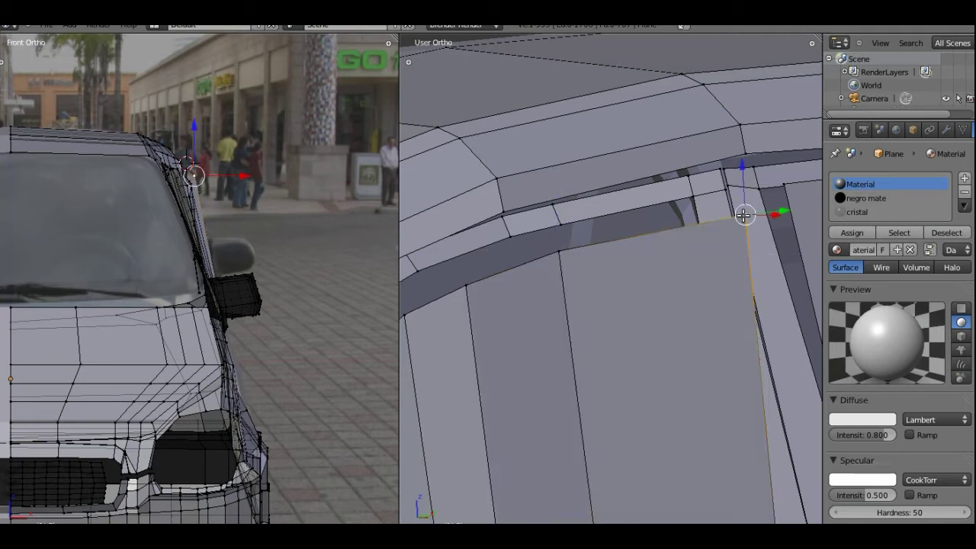
{"action": "key", "text": "g"}
{"action": "key", "text": "x"}
{"action": "left_click", "coordinate": [338, 220]}
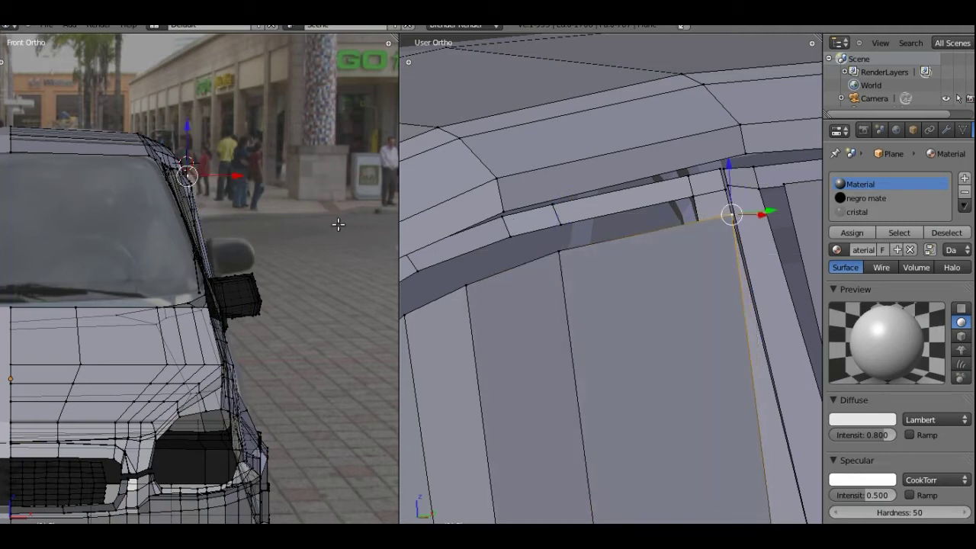
{"action": "mouse_move", "coordinate": [681, 263]}
{"action": "middle_mouse_down"}
{"action": "mouse_move", "coordinate": [567, 255]}
{"action": "mouse_move", "coordinate": [592, 308]}
{"action": "mouse_move", "coordinate": [623, 261]}
{"action": "middle_mouse_up"}
{"action": "mouse_move", "coordinate": [646, 252]}
{"action": "middle_mouse_down"}
{"action": "mouse_move", "coordinate": [594, 261]}
{"action": "mouse_move", "coordinate": [632, 262]}
{"action": "mouse_move", "coordinate": [619, 283]}
{"action": "middle_mouse_up"}
{"action": "scroll", "coordinate": [734, 354], "scroll_direction": "up", "scroll_amount": 2}
Step: View the pillar strip edge-on and slide two of its vertices along X
{"action": "mouse_move", "coordinate": [735, 355]}
{"action": "middle_mouse_down"}
{"action": "mouse_move", "coordinate": [640, 320]}
{"action": "mouse_move", "coordinate": [603, 294]}
{"action": "mouse_move", "coordinate": [598, 270]}
{"action": "mouse_move", "coordinate": [657, 345]}
{"action": "middle_mouse_up"}
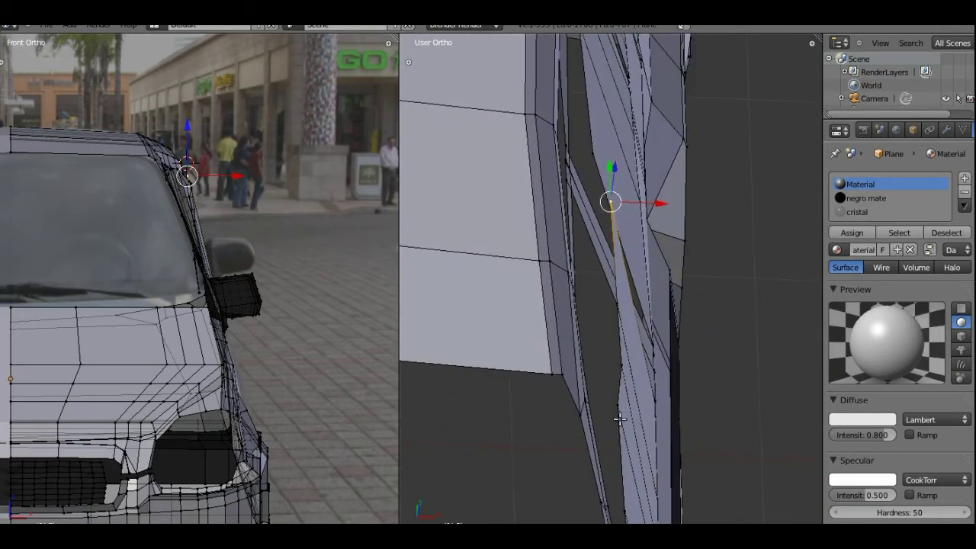
{"action": "mouse_move", "coordinate": [579, 413]}
{"action": "middle_mouse_down"}
{"action": "mouse_move", "coordinate": [570, 397]}
{"action": "mouse_move", "coordinate": [586, 274]}
{"action": "middle_mouse_up"}
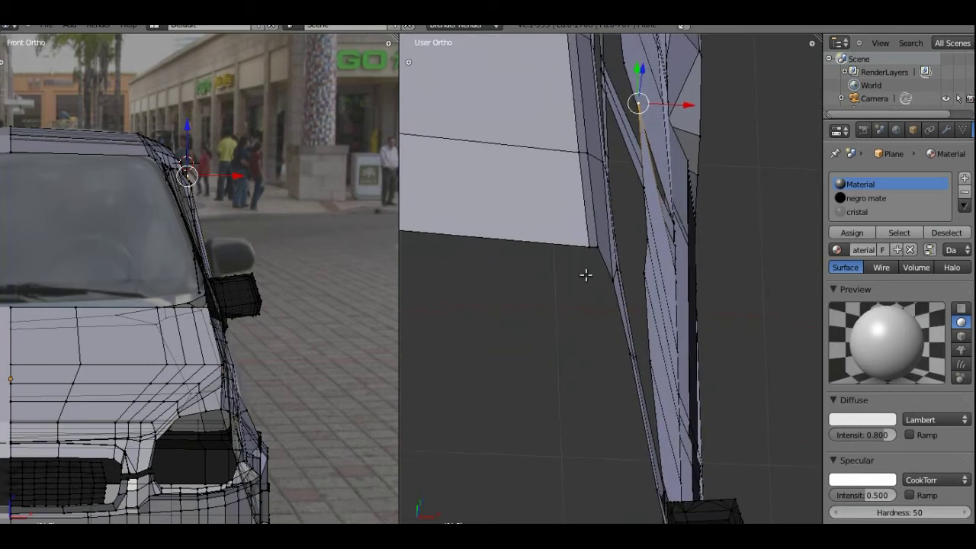
{"action": "right_click", "coordinate": [649, 361]}
{"action": "key", "text": "g"}
{"action": "key", "text": "x"}
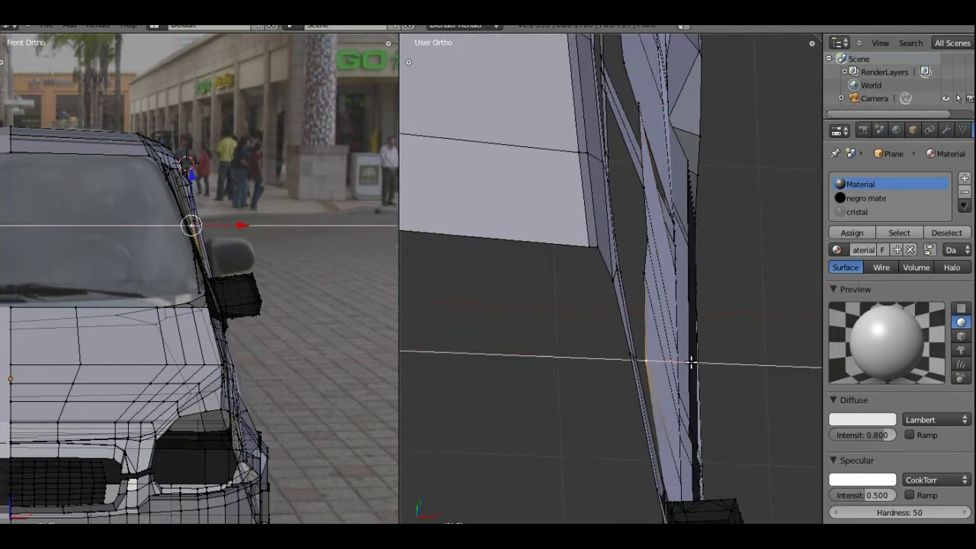
{"action": "left_click", "coordinate": [669, 331]}
{"action": "right_click", "coordinate": [643, 271]}
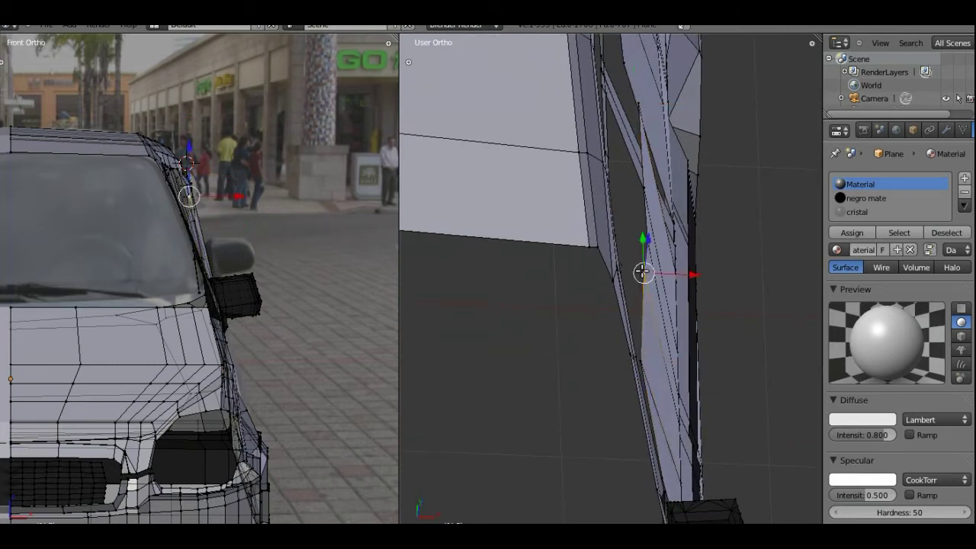
{"action": "key", "text": "g"}
{"action": "key", "text": "x"}
{"action": "left_click", "coordinate": [625, 275]}
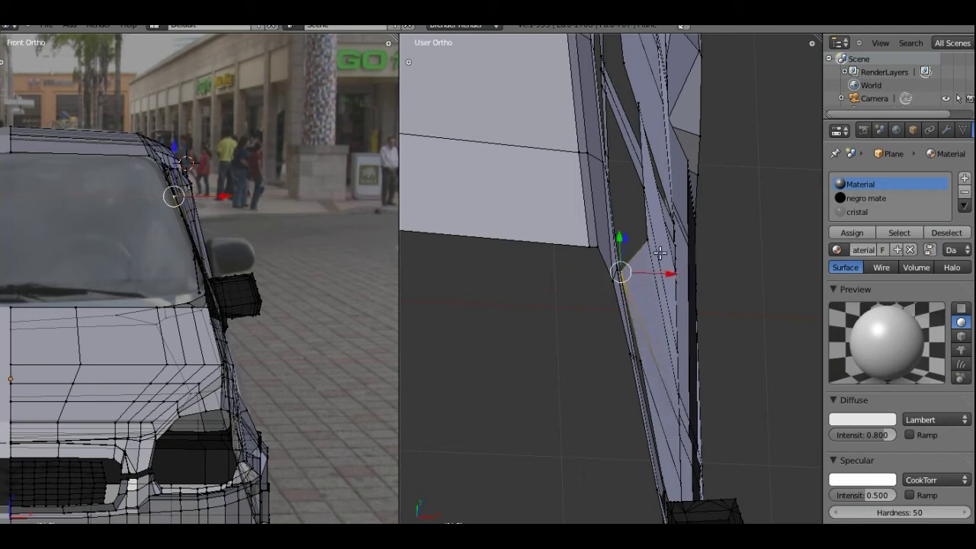
Step: Shift the vertex above along X, then reorient and move another strip vertex sideways
{"action": "right_click", "coordinate": [645, 238]}
{"action": "key", "text": "g"}
{"action": "key", "text": "x"}
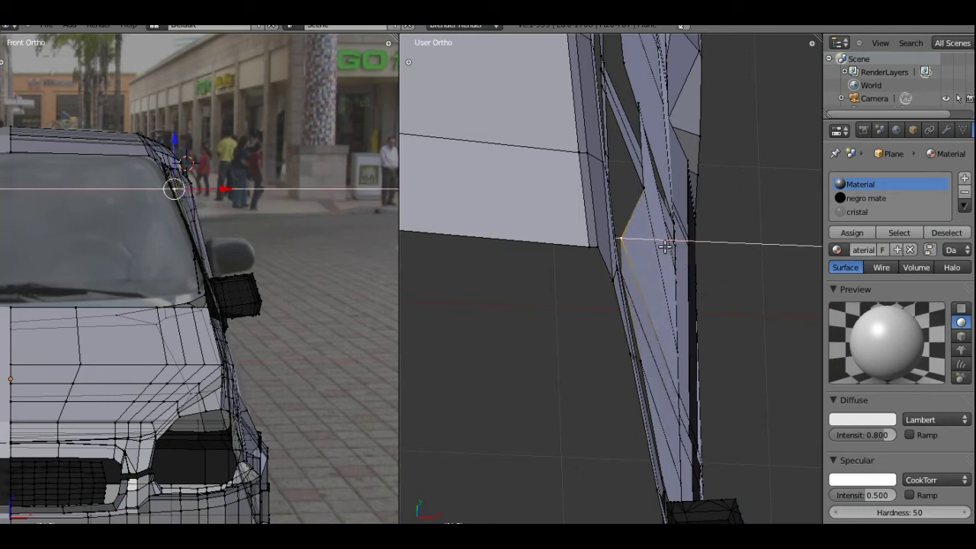
{"action": "left_click", "coordinate": [657, 245]}
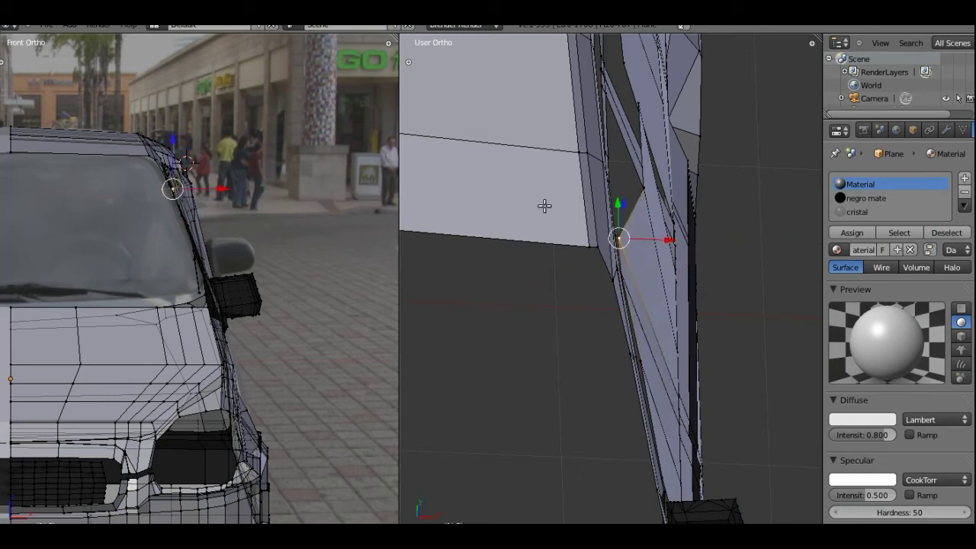
{"action": "mouse_move", "coordinate": [544, 205]}
{"action": "middle_mouse_down"}
{"action": "mouse_move", "coordinate": [554, 338]}
{"action": "mouse_move", "coordinate": [648, 344]}
{"action": "middle_mouse_up"}
{"action": "right_click", "coordinate": [654, 339]}
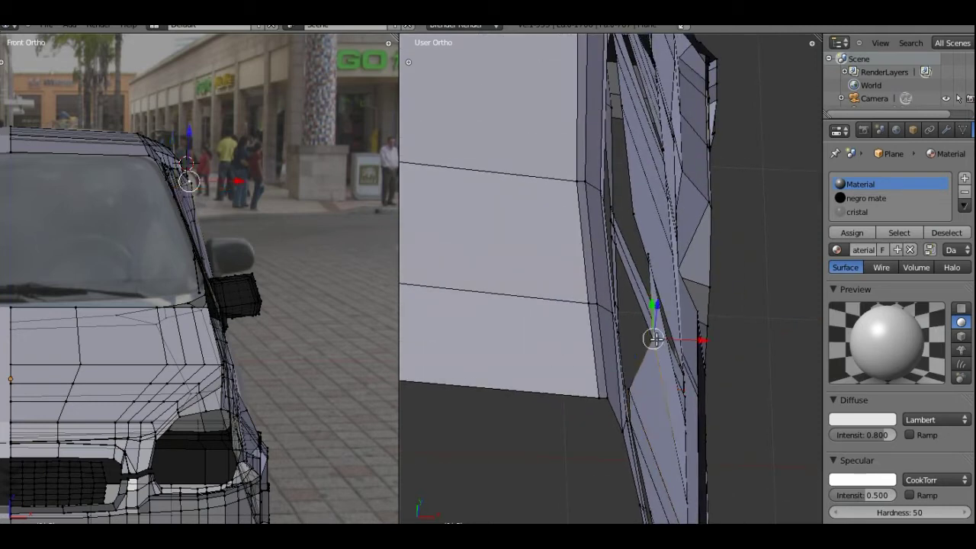
{"action": "key", "text": "g"}
{"action": "key", "text": "x"}
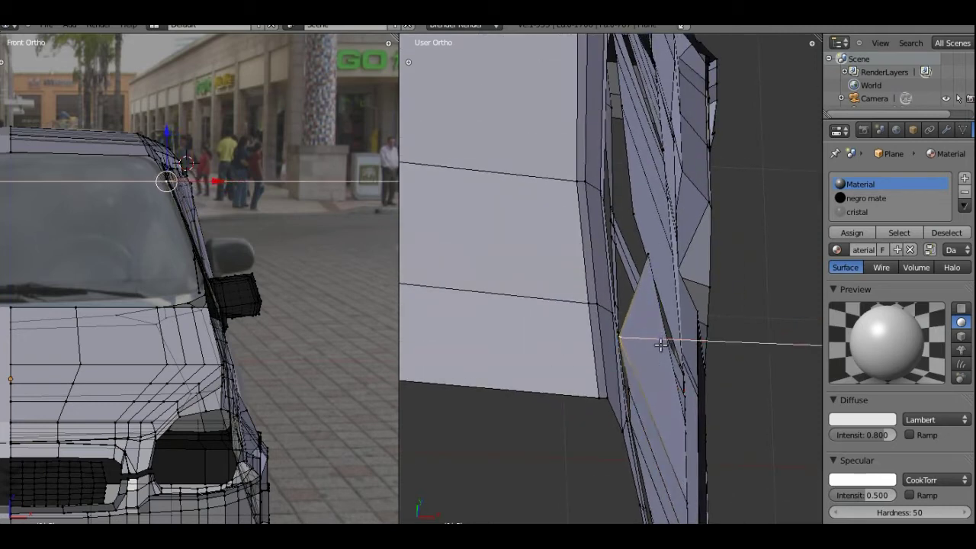
{"action": "left_click", "coordinate": [664, 345]}
Step: Adjust the lower and upper strip vertices and an A-pillar vertex along X
{"action": "right_click", "coordinate": [626, 391]}
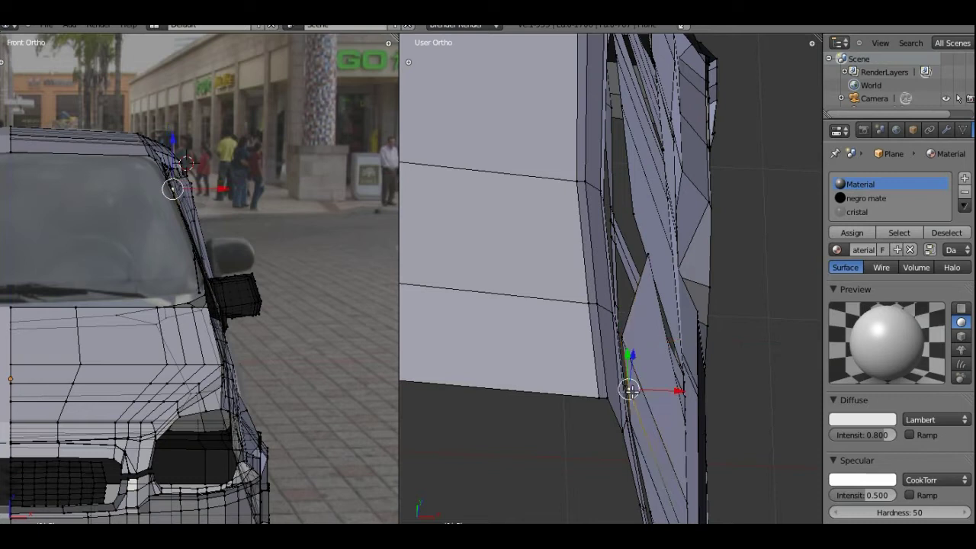
{"action": "key", "text": "g"}
{"action": "key", "text": "x"}
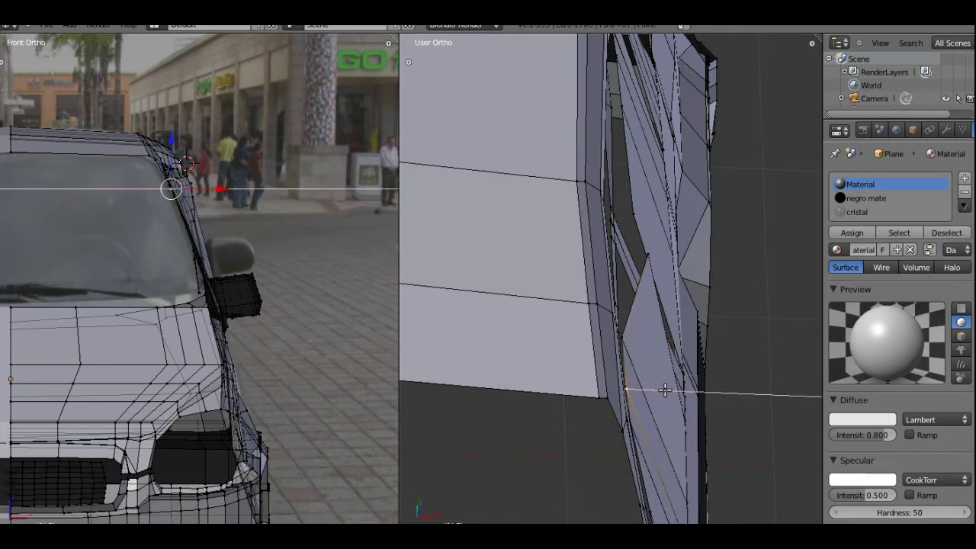
{"action": "left_click", "coordinate": [619, 341]}
{"action": "right_click", "coordinate": [621, 338]}
{"action": "key", "text": "g"}
{"action": "key", "text": "x"}
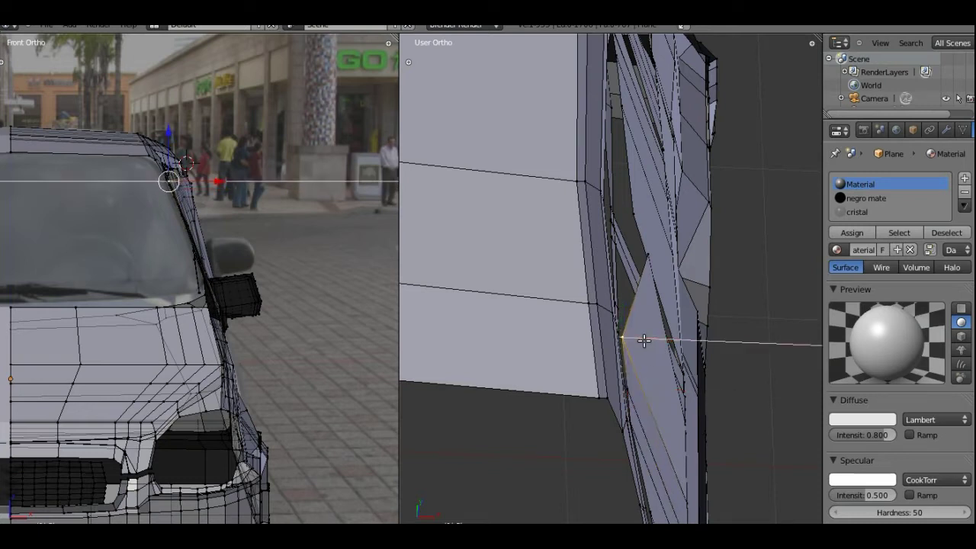
{"action": "left_click", "coordinate": [644, 301]}
{"action": "right_click", "coordinate": [648, 251]}
{"action": "key", "text": "g"}
{"action": "key", "text": "x"}
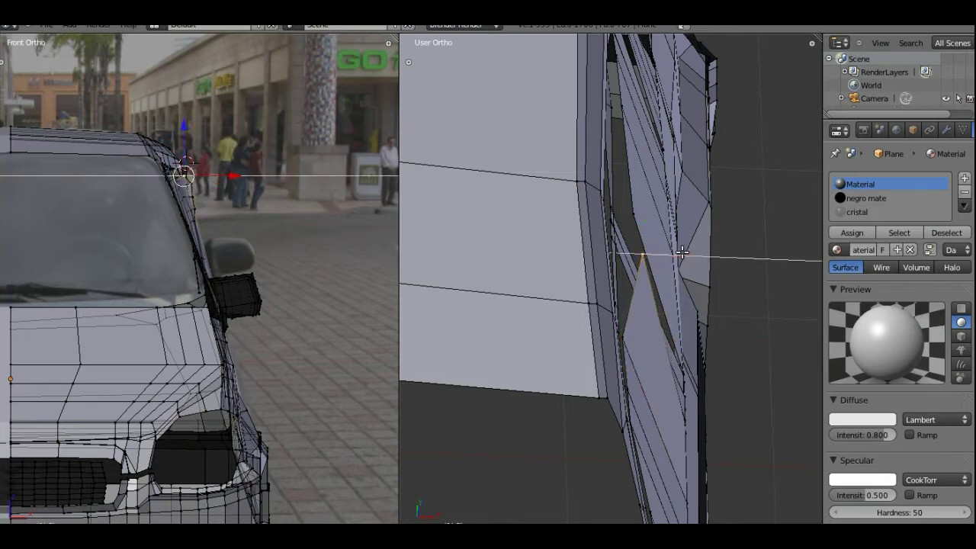
{"action": "left_click", "coordinate": [658, 254]}
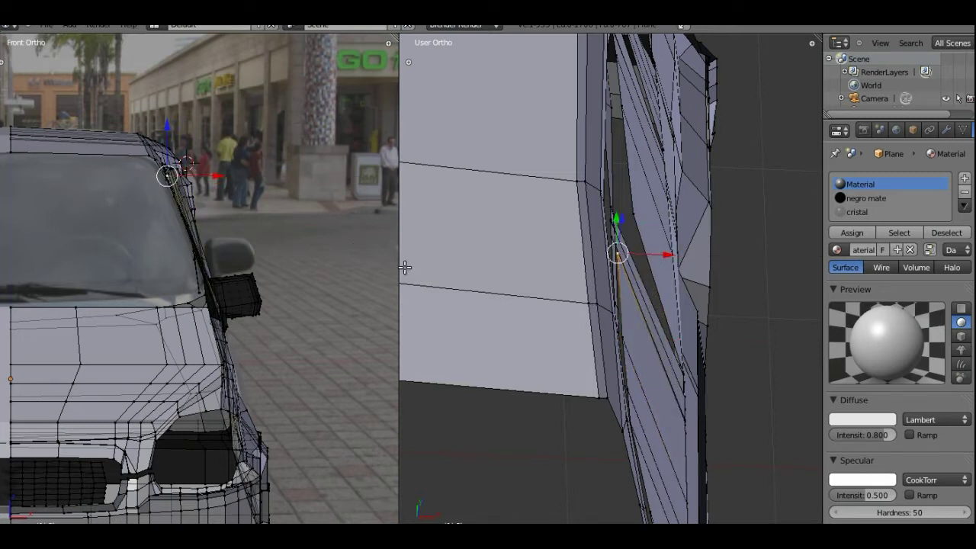
Step: Shift the A-pillar edge loop sideways along X
{"action": "mouse_move", "coordinate": [543, 324]}
{"action": "middle_mouse_down"}
{"action": "mouse_move", "coordinate": [540, 251]}
{"action": "mouse_move", "coordinate": [562, 175]}
{"action": "mouse_move", "coordinate": [550, 164]}
{"action": "mouse_move", "coordinate": [573, 181]}
{"action": "middle_mouse_up"}
{"action": "right_click", "coordinate": [679, 189], "text": "alt"}
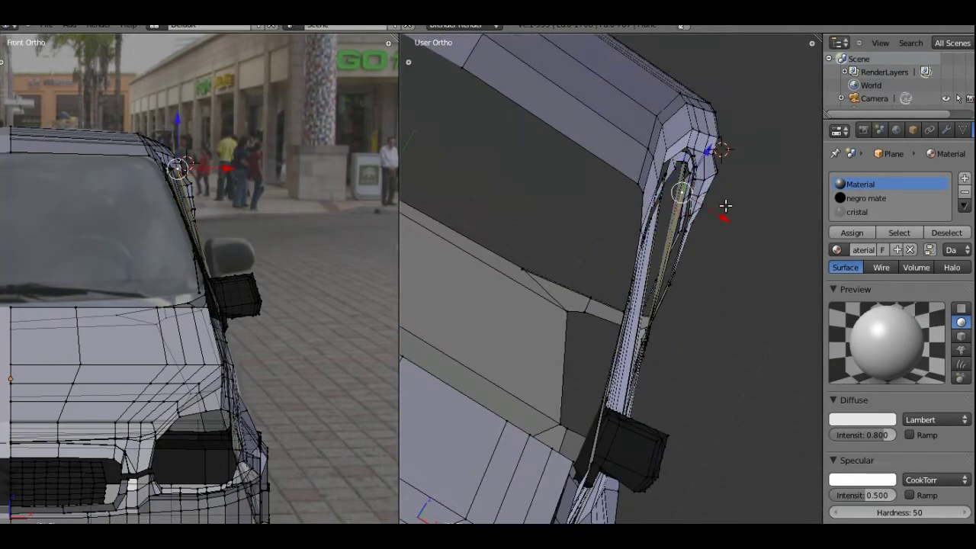
{"action": "key", "text": "g"}
{"action": "key", "text": "x"}
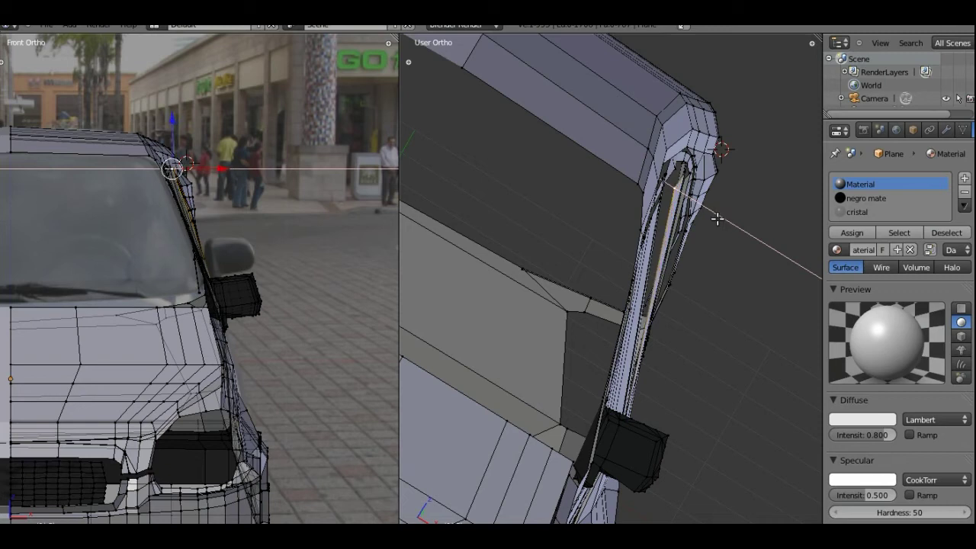
{"action": "left_click", "coordinate": [709, 219]}
Step: Start X moves on two higher pillar vertices but cancel both, leaving them in place
{"action": "middle_click_drag", "start_coordinate": [583, 135], "coordinate": [552, 346]}
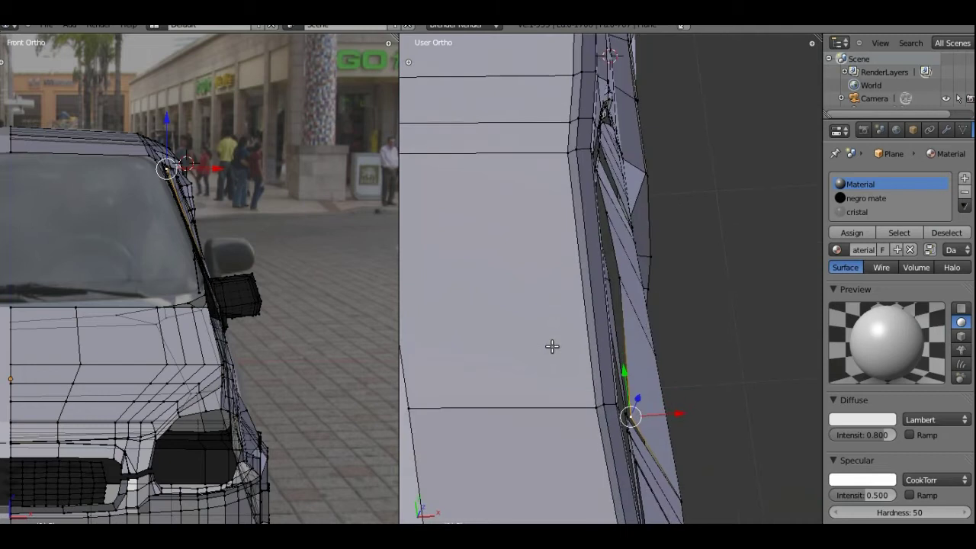
{"action": "right_click", "coordinate": [620, 280]}
{"action": "key", "text": "g"}
{"action": "key", "text": "x"}
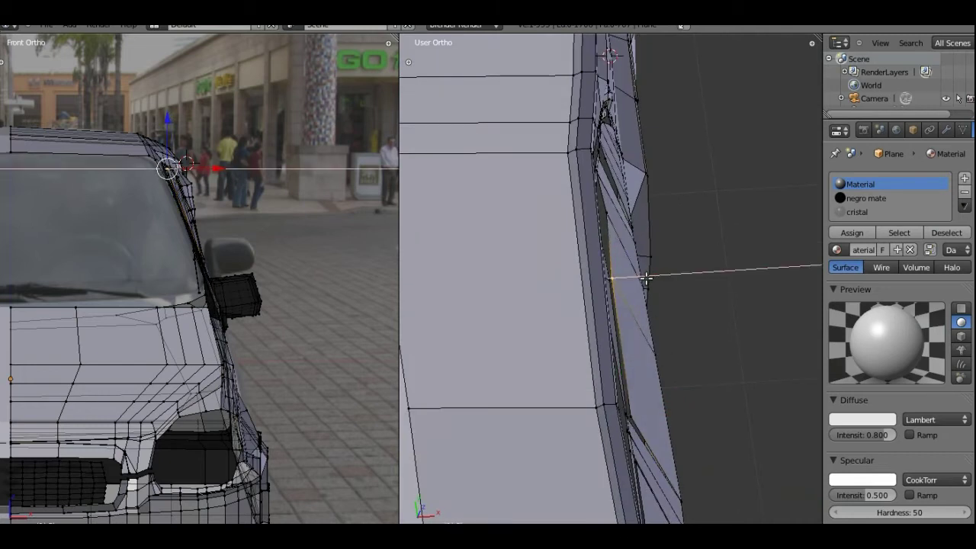
{"action": "key", "text": "Escape"}
{"action": "right_click", "coordinate": [610, 211]}
{"action": "key", "text": "g"}
{"action": "key", "text": "x"}
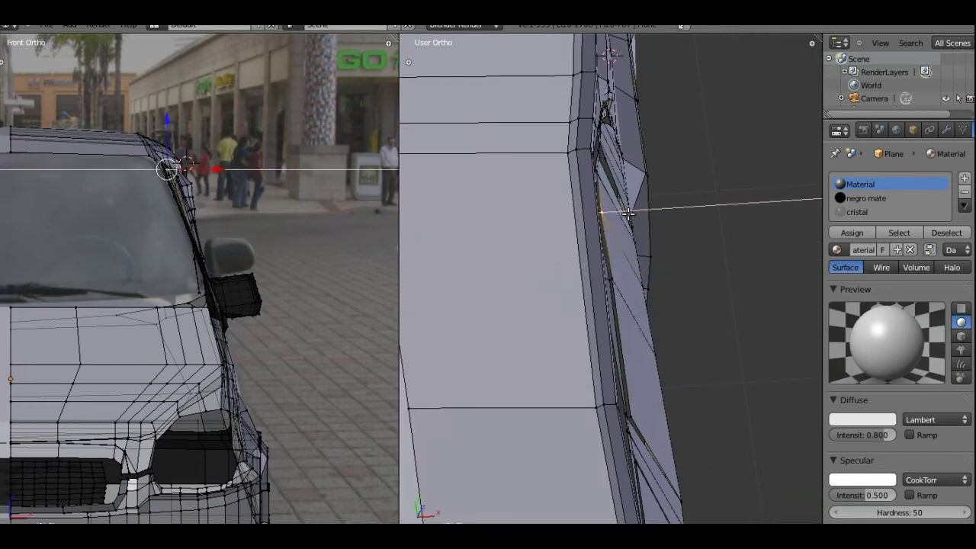
{"action": "key", "text": "Escape"}
{"action": "middle_click_drag", "start_coordinate": [644, 305], "coordinate": [559, 308]}
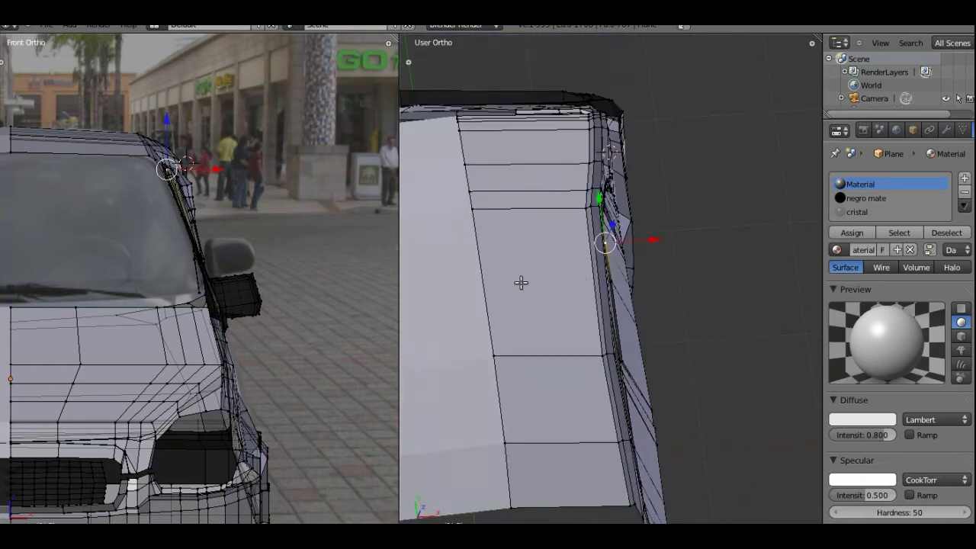
{"action": "key", "text": "KP_3"}
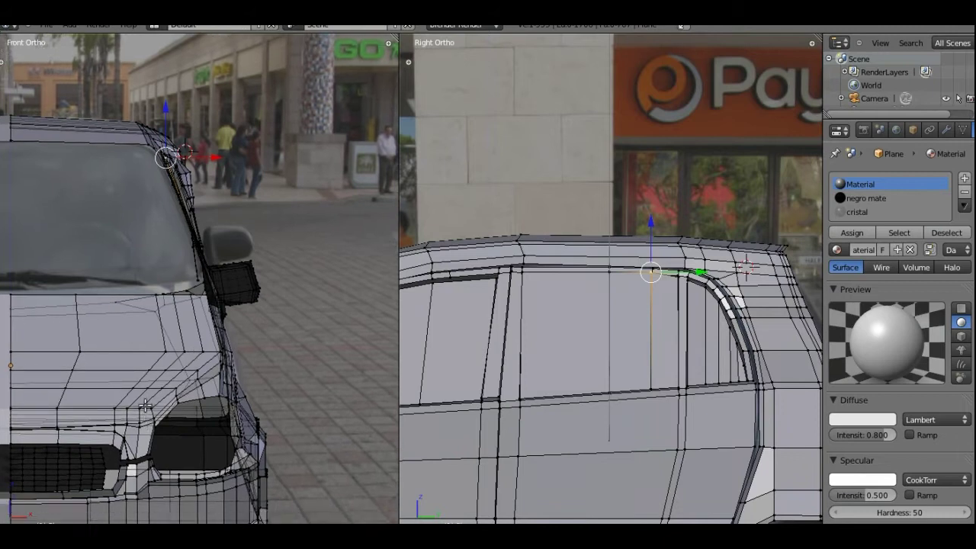
{"action": "scroll", "coordinate": [144, 210], "scroll_direction": "down", "scroll_amount": 5, "text": "shift"}
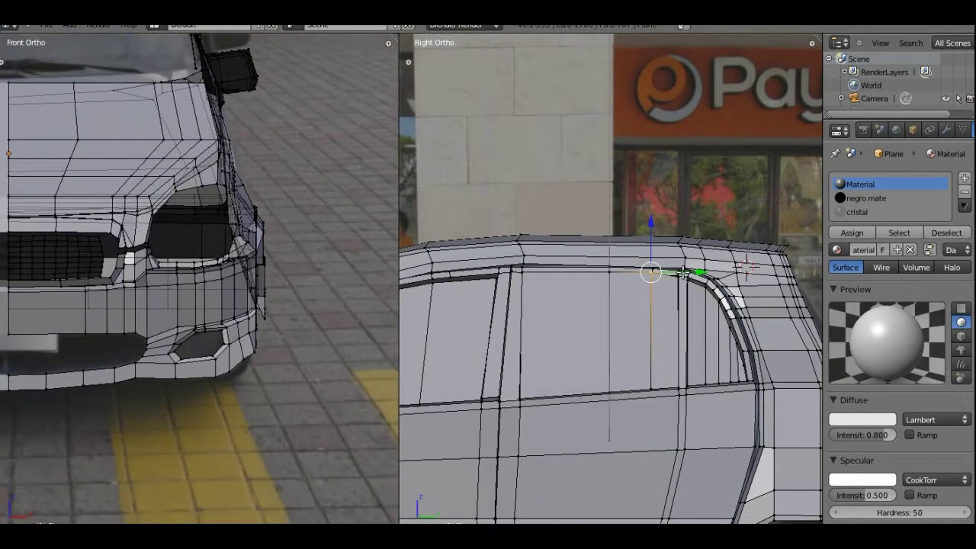
{"action": "middle_click_drag", "start_coordinate": [683, 284], "coordinate": [576, 262]}
{"action": "scroll", "coordinate": [576, 262], "scroll_direction": "down", "scroll_amount": 2}
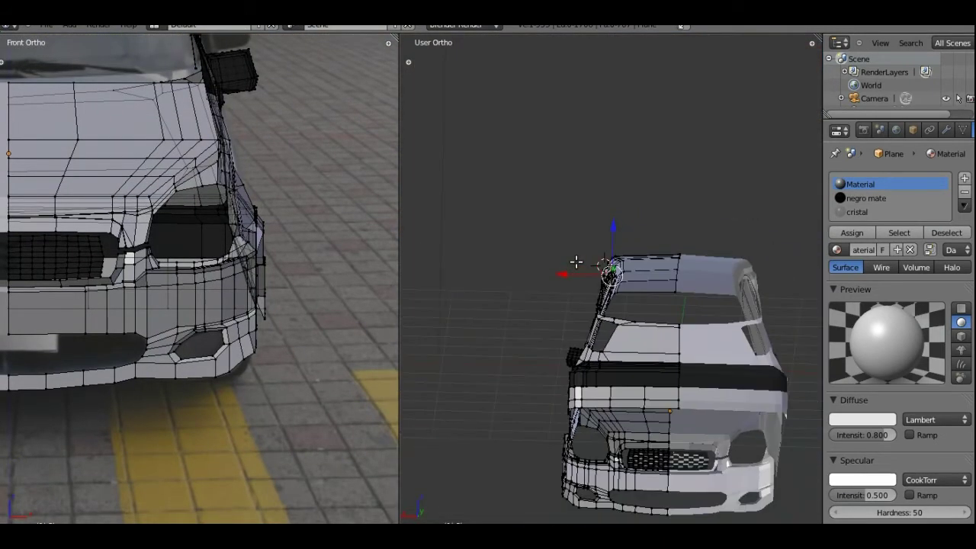
{"action": "mouse_move", "coordinate": [585, 296]}
{"action": "middle_mouse_down"}
{"action": "mouse_move", "coordinate": [750, 320]}
{"action": "mouse_move", "coordinate": [579, 366]}
{"action": "mouse_move", "coordinate": [558, 305]}
{"action": "mouse_move", "coordinate": [462, 298]}
{"action": "mouse_move", "coordinate": [551, 379]}
{"action": "mouse_move", "coordinate": [626, 377]}
{"action": "mouse_move", "coordinate": [671, 351]}
{"action": "mouse_move", "coordinate": [762, 341]}
{"action": "mouse_move", "coordinate": [514, 312]}
{"action": "mouse_move", "coordinate": [591, 414]}
{"action": "mouse_move", "coordinate": [453, 220]}
{"action": "mouse_move", "coordinate": [592, 312]}
{"action": "mouse_move", "coordinate": [696, 312]}
{"action": "mouse_move", "coordinate": [488, 336]}
{"action": "mouse_move", "coordinate": [597, 266]}
{"action": "middle_mouse_up"}
{"action": "scroll", "coordinate": [626, 377], "scroll_direction": "up", "scroll_amount": 3}
{"action": "scroll", "coordinate": [578, 364], "scroll_direction": "down", "scroll_amount": 3}
{"action": "scroll", "coordinate": [468, 338], "scroll_direction": "up", "scroll_amount": 4}
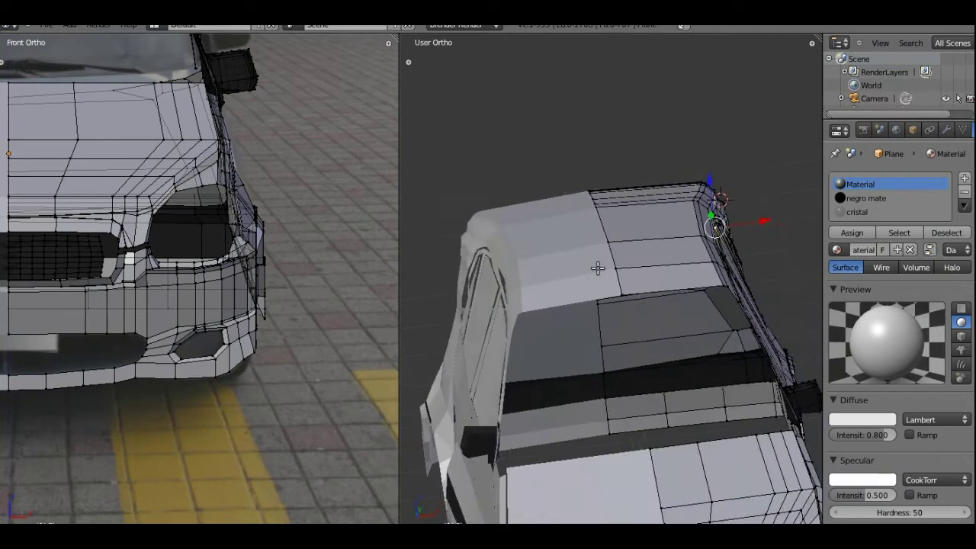
{"action": "scroll", "coordinate": [585, 342], "scroll_direction": "up", "scroll_amount": 2}
{"action": "scroll", "coordinate": [555, 211], "scroll_direction": "up", "scroll_amount": 2}
{"action": "middle_click_drag", "start_coordinate": [555, 212], "coordinate": [591, 172]}
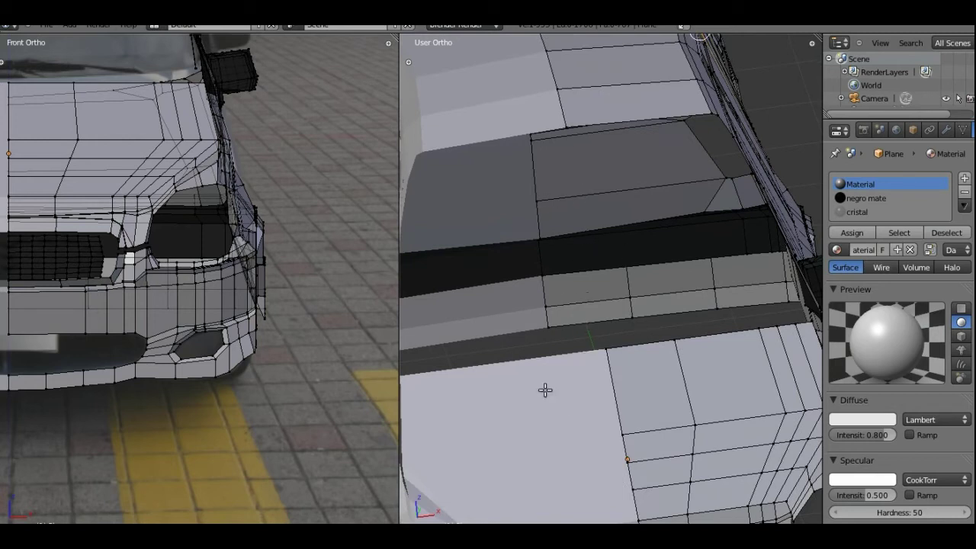
Step: Select the six vertices along the roof's front edge and extrude them without moving the new edge
{"action": "middle_click_drag", "start_coordinate": [545, 389], "coordinate": [532, 340]}
{"action": "scroll", "coordinate": [544, 352], "scroll_direction": "up", "scroll_amount": 2}
{"action": "right_click", "coordinate": [531, 366], "text": "shift"}
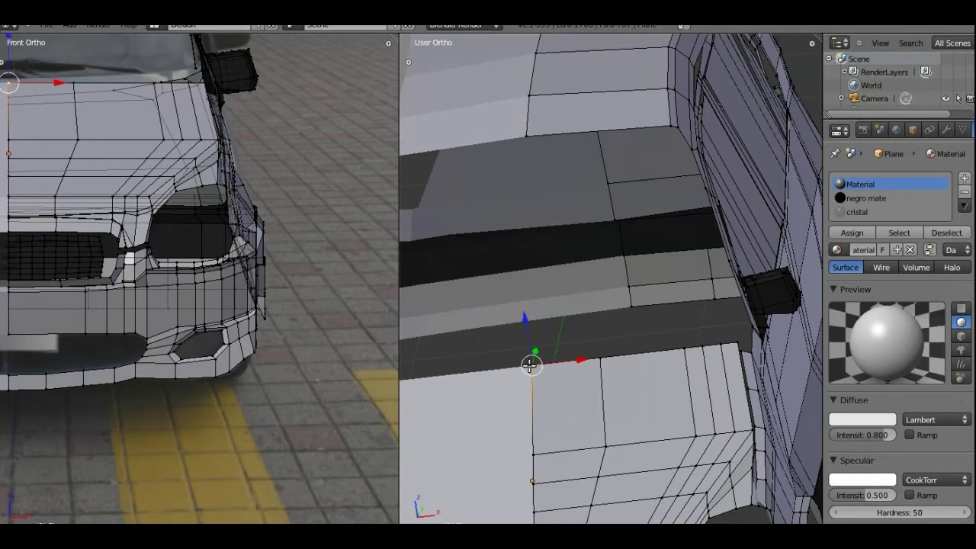
{"action": "right_click", "coordinate": [603, 359], "text": "shift"}
{"action": "right_click", "coordinate": [685, 350], "text": "shift"}
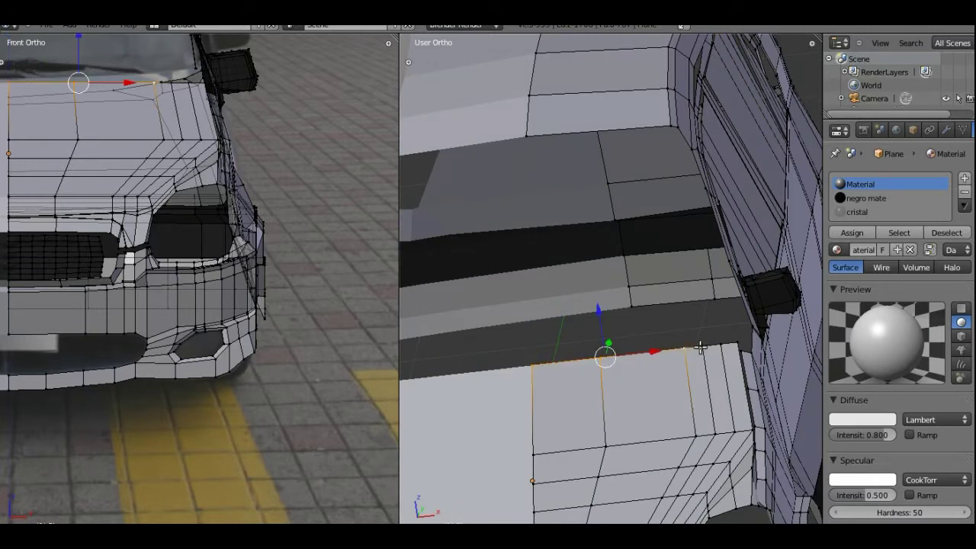
{"action": "right_click", "coordinate": [703, 347], "text": "shift"}
{"action": "right_click", "coordinate": [721, 345], "text": "shift"}
{"action": "right_click", "coordinate": [735, 342], "text": "shift"}
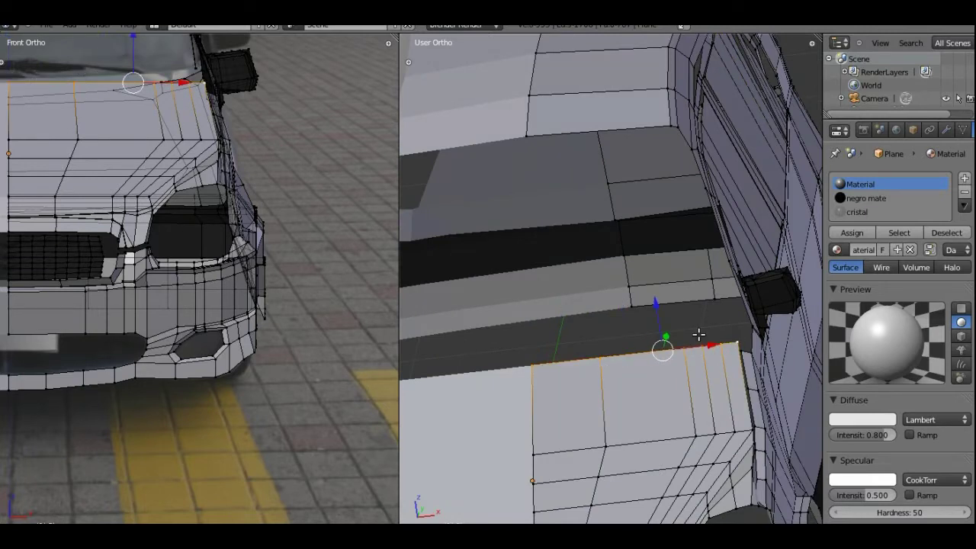
{"action": "key", "text": "e"}
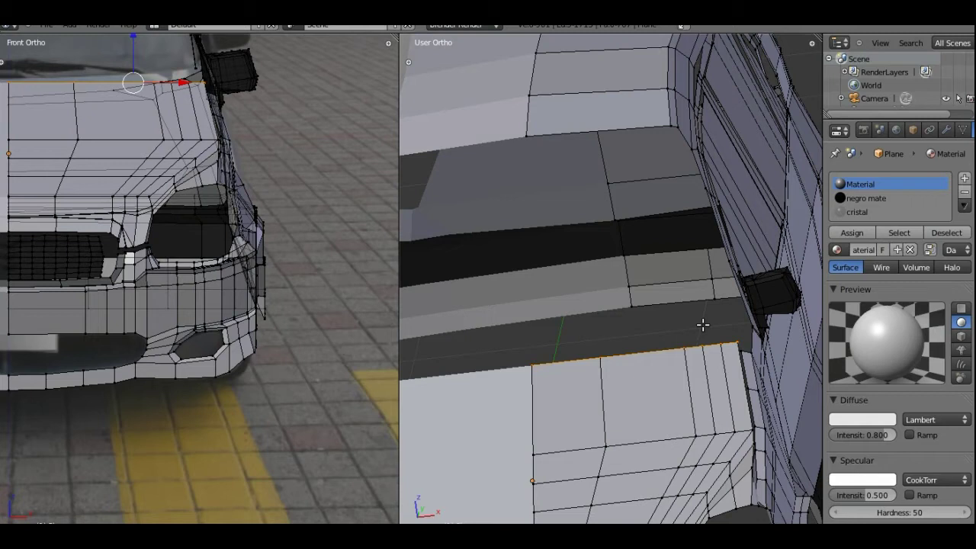
{"action": "right_click", "coordinate": [703, 324]}
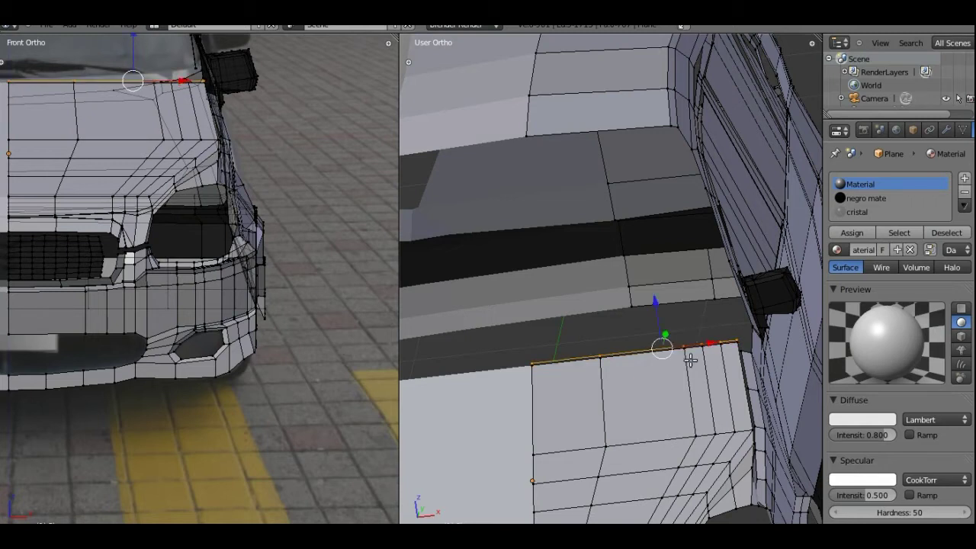
Step: Move the new roof edge along Y and lower it along Z, checking it from several angles
{"action": "mouse_move", "coordinate": [655, 389]}
{"action": "middle_mouse_down"}
{"action": "mouse_move", "coordinate": [809, 373]}
{"action": "mouse_move", "coordinate": [653, 338]}
{"action": "mouse_move", "coordinate": [657, 435]}
{"action": "mouse_move", "coordinate": [645, 412]}
{"action": "middle_mouse_up"}
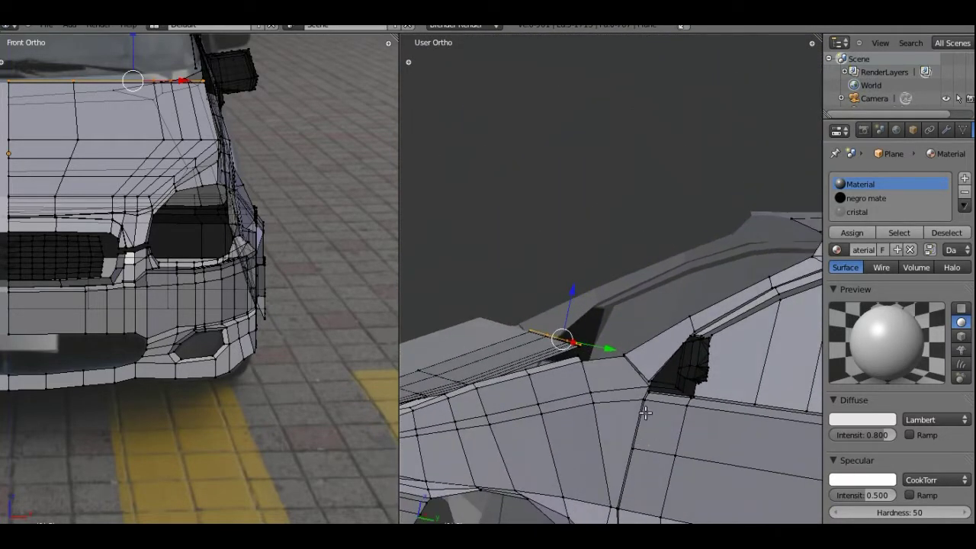
{"action": "left_click_drag", "start_coordinate": [597, 342], "coordinate": [607, 349]}
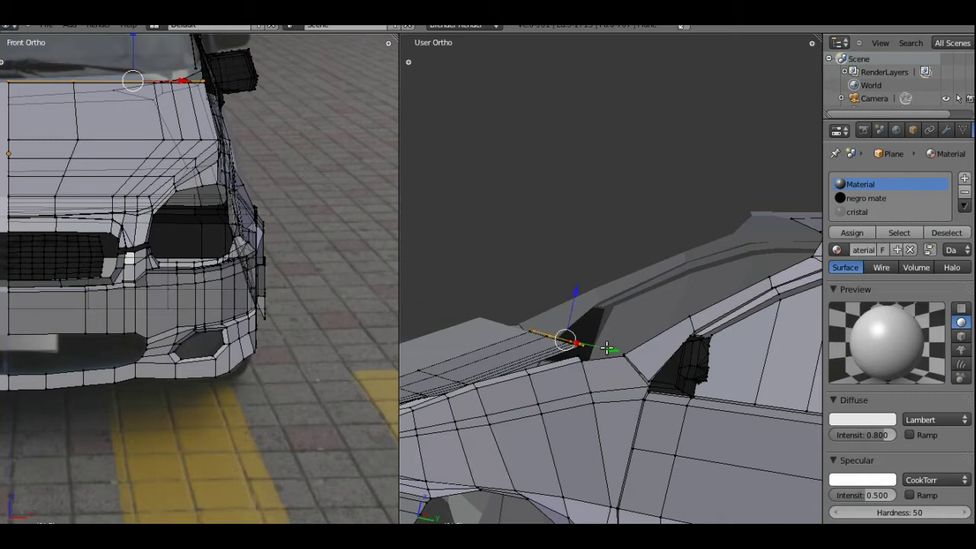
{"action": "left_click_drag", "start_coordinate": [574, 309], "coordinate": [572, 313]}
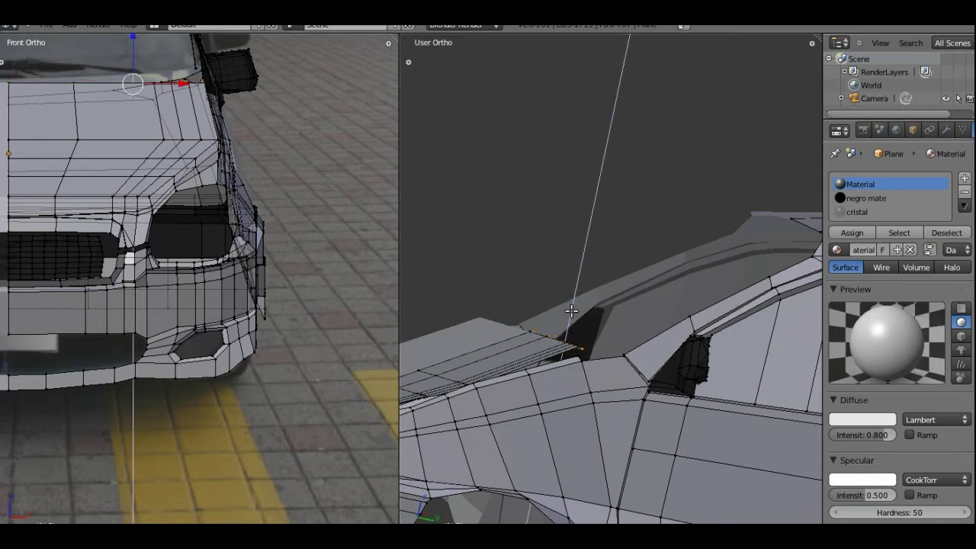
{"action": "mouse_move", "coordinate": [572, 320]}
{"action": "middle_mouse_down"}
{"action": "mouse_move", "coordinate": [594, 413]}
{"action": "mouse_move", "coordinate": [722, 384]}
{"action": "mouse_move", "coordinate": [742, 410]}
{"action": "mouse_move", "coordinate": [767, 366]}
{"action": "mouse_move", "coordinate": [530, 355]}
{"action": "mouse_move", "coordinate": [518, 277]}
{"action": "middle_mouse_up"}
{"action": "left_click_drag", "start_coordinate": [526, 251], "coordinate": [526, 249]}
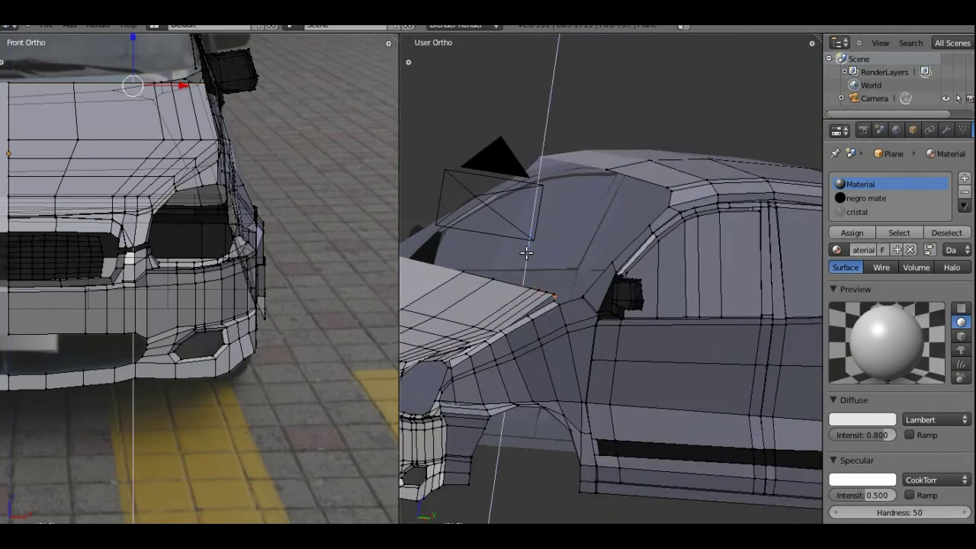
{"action": "middle_click_drag", "start_coordinate": [526, 251], "coordinate": [564, 334]}
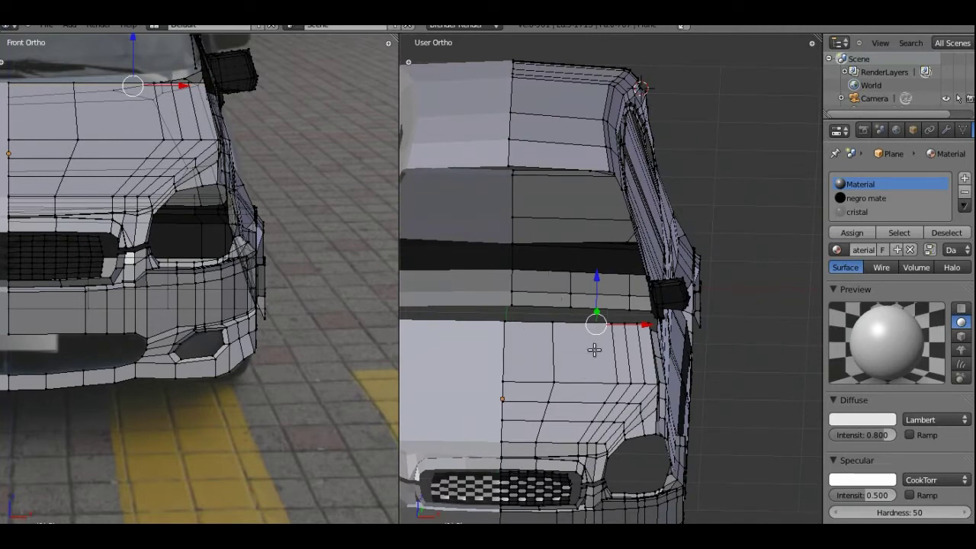
{"action": "mouse_move", "coordinate": [594, 349]}
{"action": "middle_mouse_down"}
{"action": "mouse_move", "coordinate": [590, 359]}
{"action": "mouse_move", "coordinate": [549, 294]}
{"action": "mouse_move", "coordinate": [586, 271]}
{"action": "middle_mouse_up"}
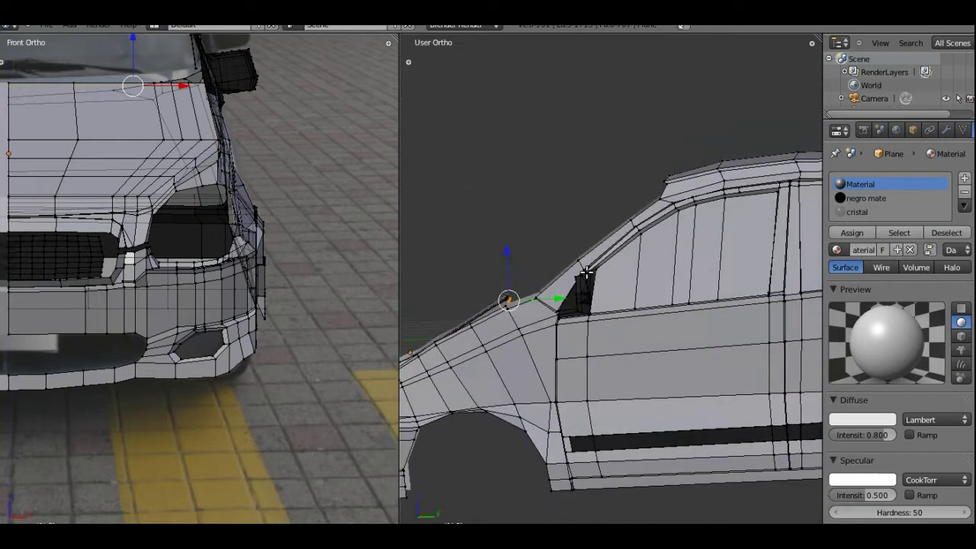
Step: Slide the vertex along the hood edge, then review the car body from above and the side
{"action": "key", "text": "g"}
{"action": "key", "text": "g"}
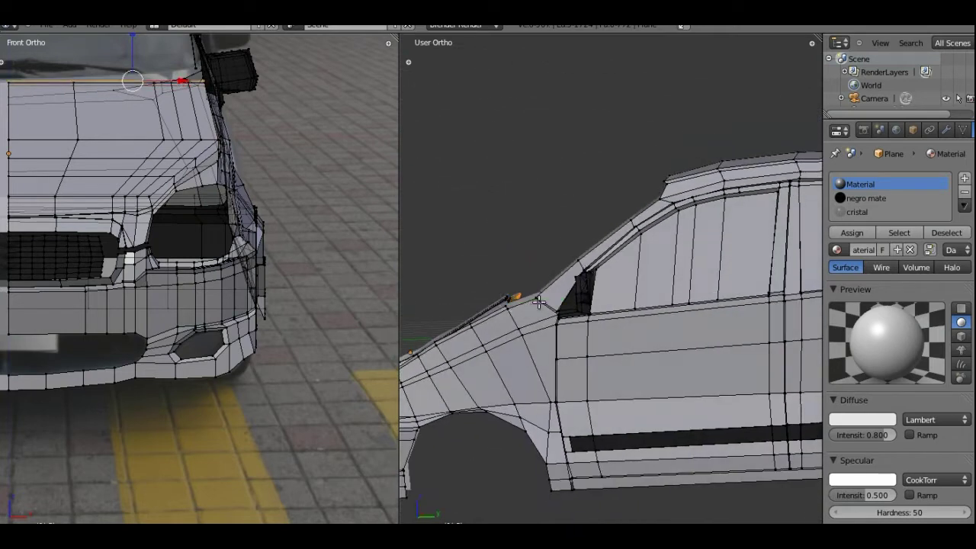
{"action": "left_click", "coordinate": [685, 194]}
{"action": "mouse_move", "coordinate": [685, 194]}
{"action": "middle_mouse_down"}
{"action": "mouse_move", "coordinate": [530, 362]}
{"action": "mouse_move", "coordinate": [572, 270]}
{"action": "middle_mouse_up"}
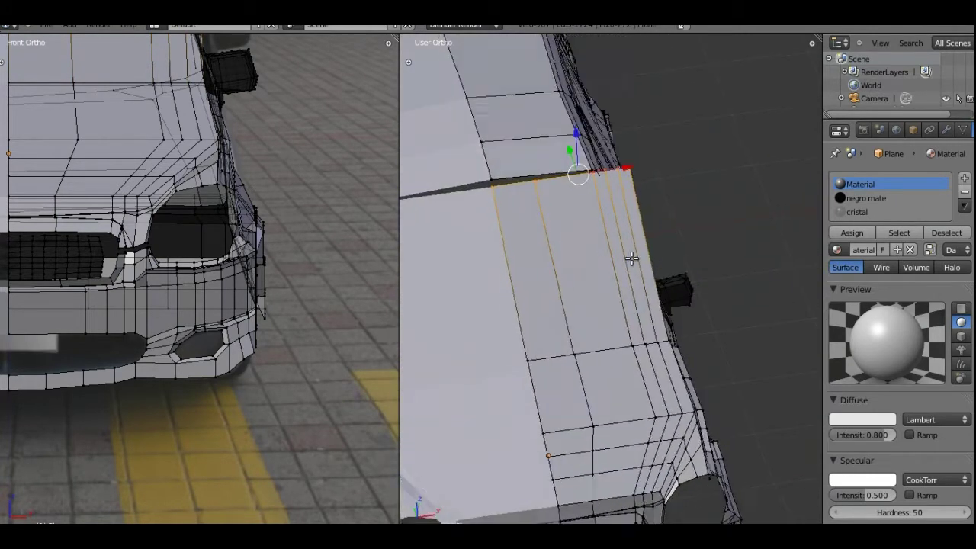
{"action": "mouse_move", "coordinate": [633, 257]}
{"action": "middle_mouse_down"}
{"action": "mouse_move", "coordinate": [569, 257]}
{"action": "mouse_move", "coordinate": [514, 240]}
{"action": "mouse_move", "coordinate": [711, 321]}
{"action": "middle_mouse_up"}
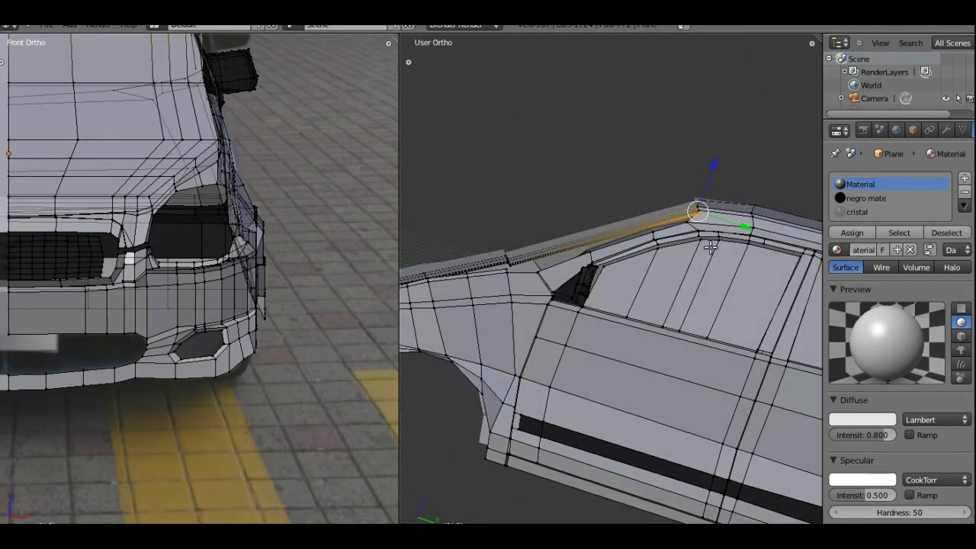
Step: Move the roof vertex above the front door along Y to match the reference roofline
{"action": "key", "text": "g"}
{"action": "key", "text": "z"}
{"action": "key", "text": "z"}
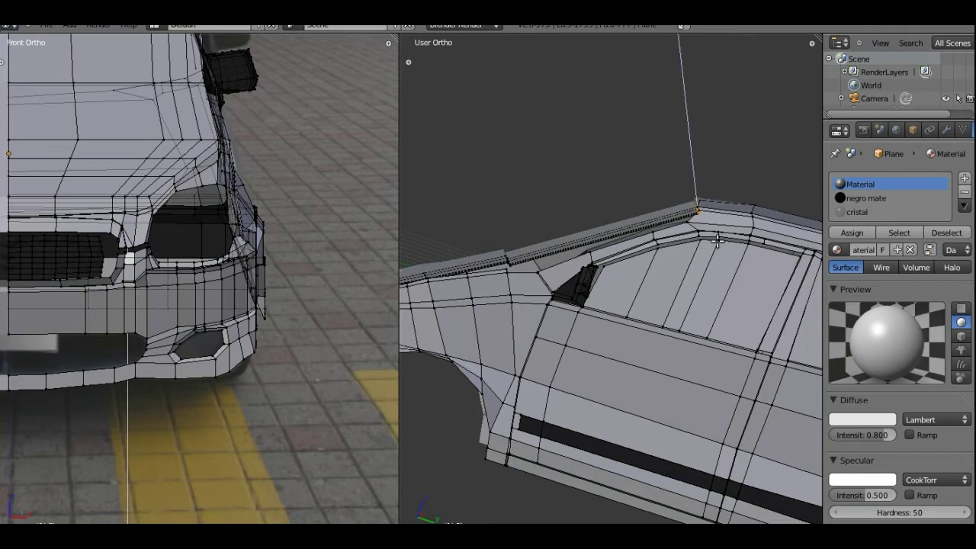
{"action": "key", "text": "Escape"}
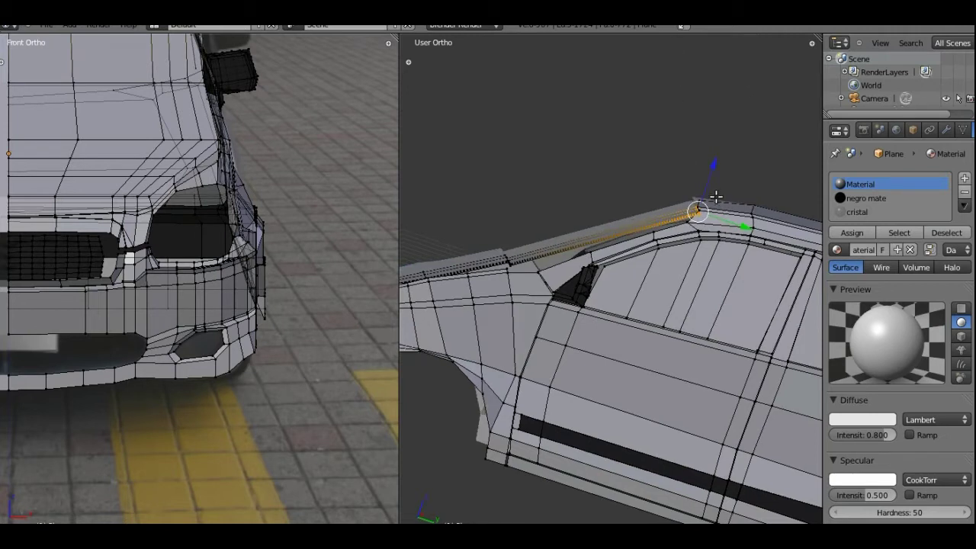
{"action": "key", "text": "g"}
{"action": "key", "text": "z"}
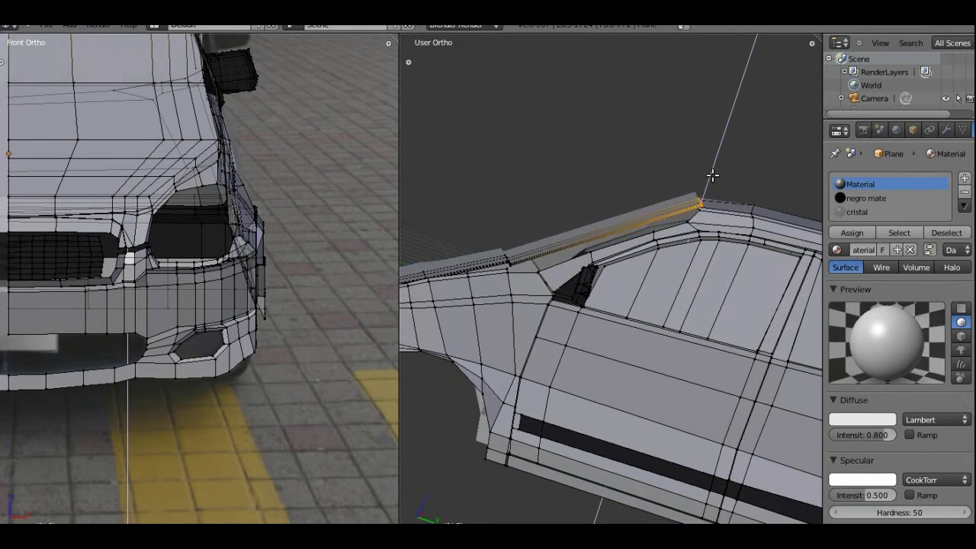
{"action": "key", "text": "y"}
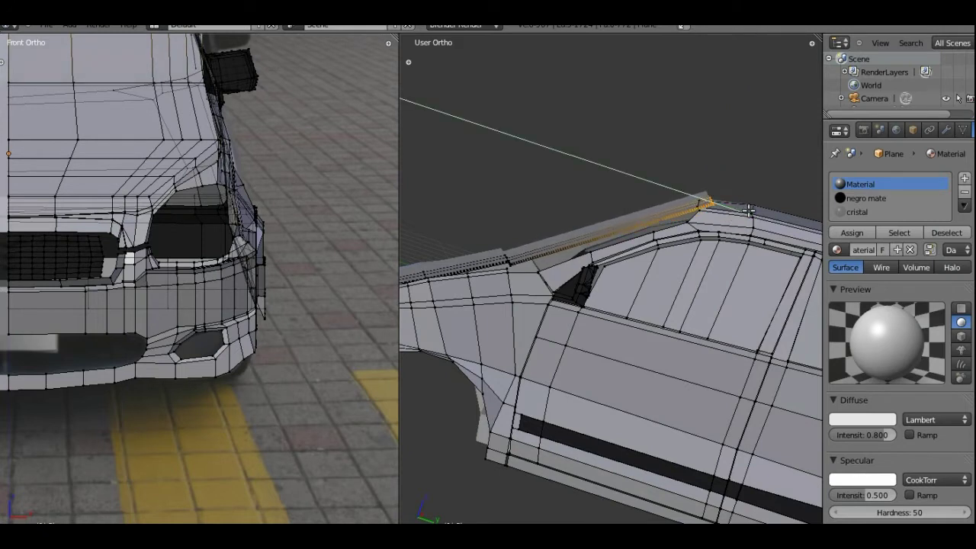
{"action": "left_click", "coordinate": [754, 213]}
Step: Adjust the windshield's top corner vertex vertically and along Y where it meets the roof
{"action": "mouse_move", "coordinate": [754, 214]}
{"action": "middle_mouse_down"}
{"action": "mouse_move", "coordinate": [538, 326]}
{"action": "mouse_move", "coordinate": [606, 186]}
{"action": "mouse_move", "coordinate": [622, 200]}
{"action": "middle_mouse_up"}
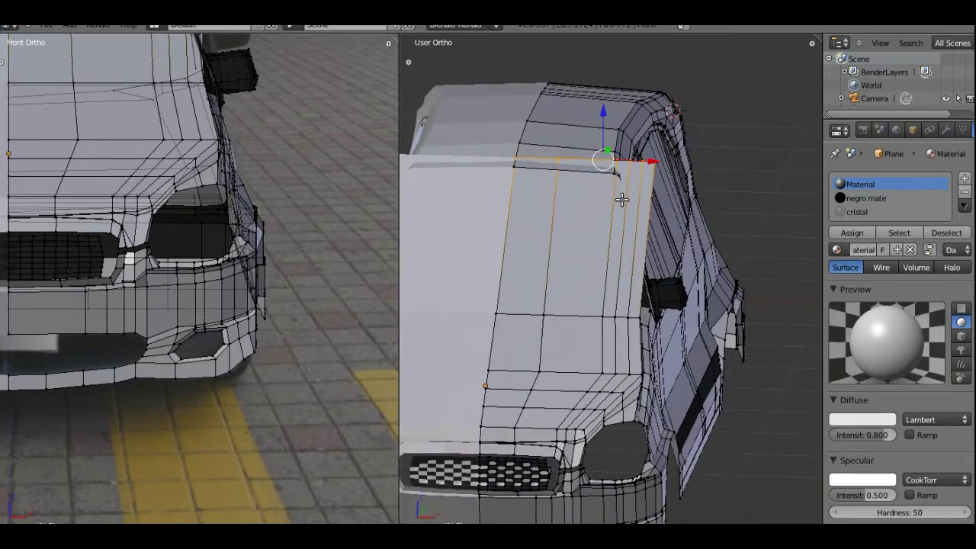
{"action": "left_click_drag", "start_coordinate": [604, 117], "coordinate": [631, 202]}
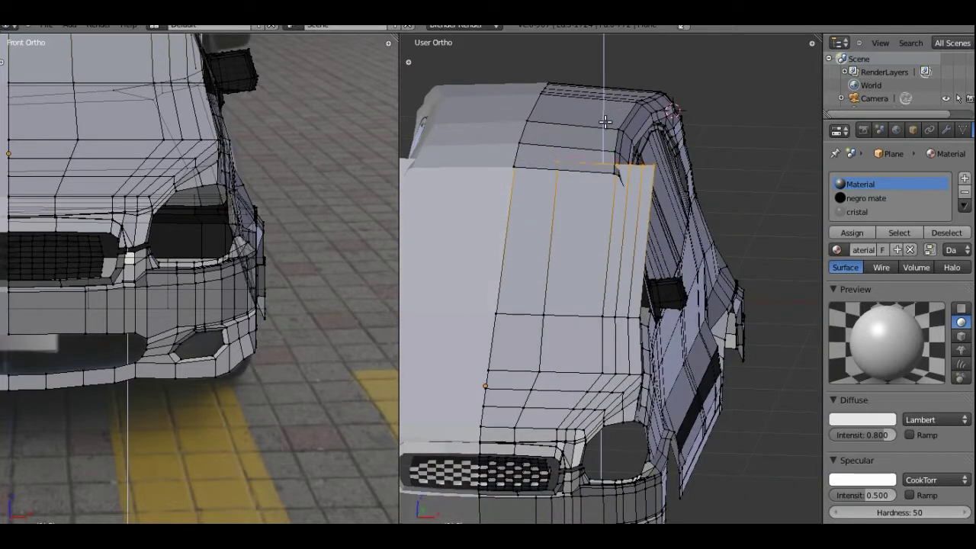
{"action": "middle_click_drag", "start_coordinate": [630, 202], "coordinate": [642, 151]}
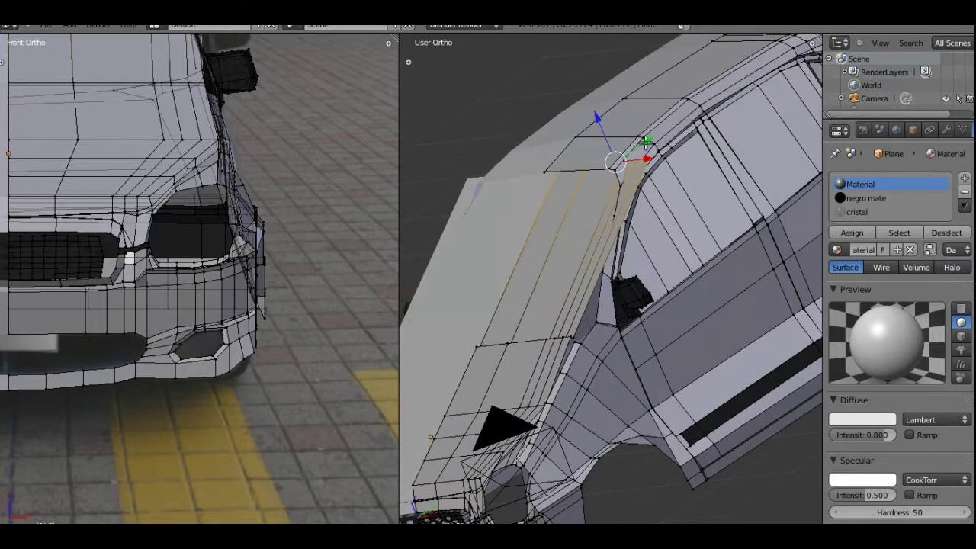
{"action": "key", "text": "g"}
{"action": "key", "text": "y"}
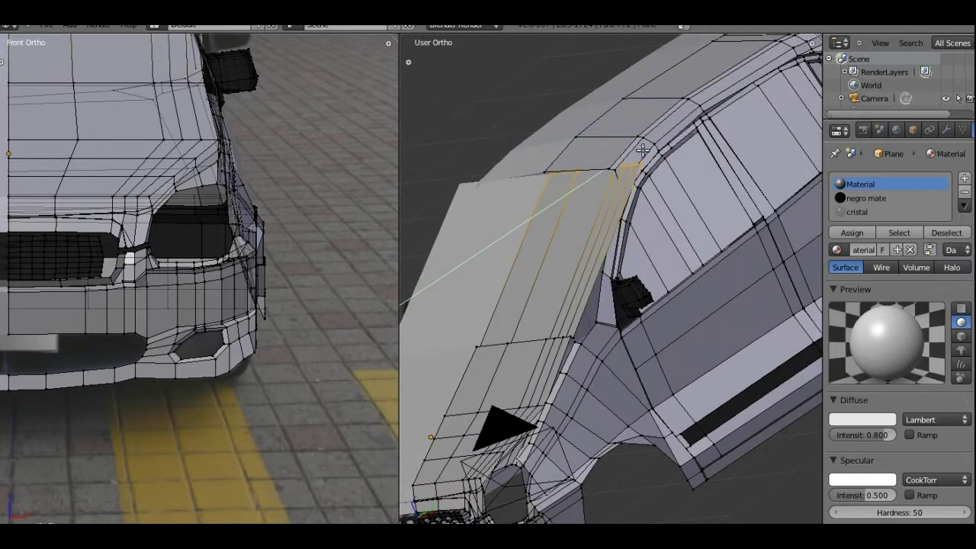
{"action": "left_click", "coordinate": [643, 151]}
Step: Select the windshield's top corner edges and slide them along the roof
{"action": "middle_click_drag", "start_coordinate": [531, 216], "coordinate": [574, 242]}
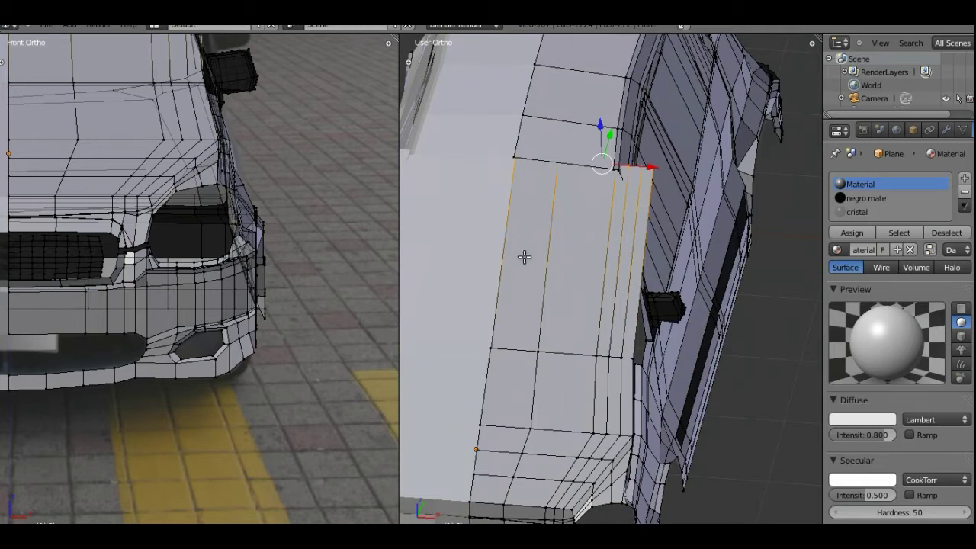
{"action": "mouse_move", "coordinate": [525, 257]}
{"action": "middle_mouse_down"}
{"action": "mouse_move", "coordinate": [511, 152]}
{"action": "mouse_move", "coordinate": [569, 201]}
{"action": "mouse_move", "coordinate": [549, 192]}
{"action": "mouse_move", "coordinate": [578, 227]}
{"action": "middle_mouse_up"}
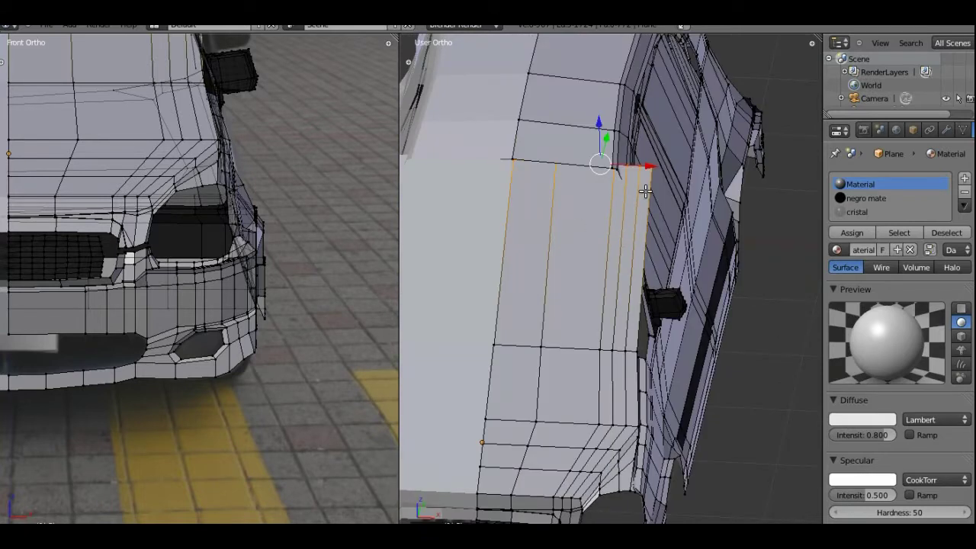
{"action": "mouse_move", "coordinate": [593, 198]}
{"action": "middle_mouse_down"}
{"action": "mouse_move", "coordinate": [605, 125]}
{"action": "mouse_move", "coordinate": [575, 177]}
{"action": "middle_mouse_up"}
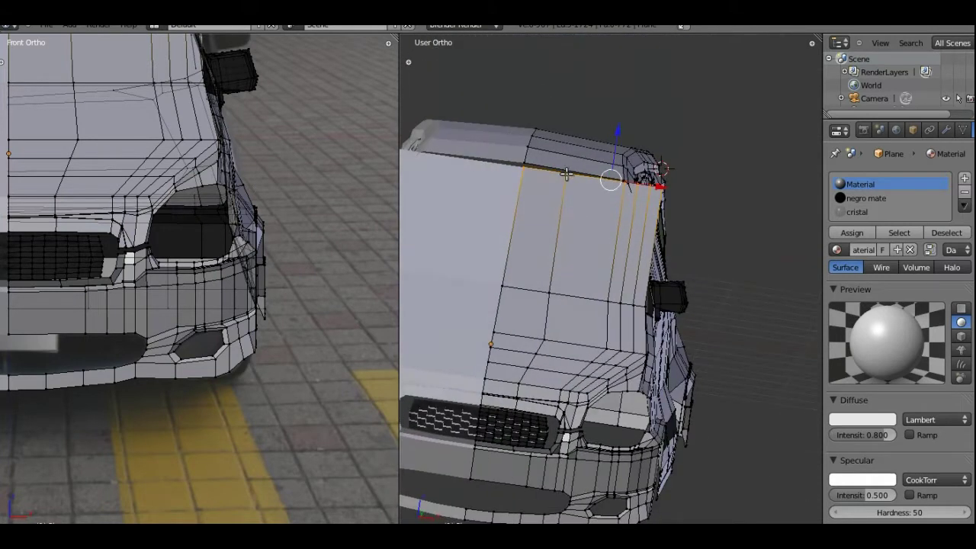
{"action": "right_click", "coordinate": [566, 174]}
{"action": "right_click", "coordinate": [627, 182], "text": "shift"}
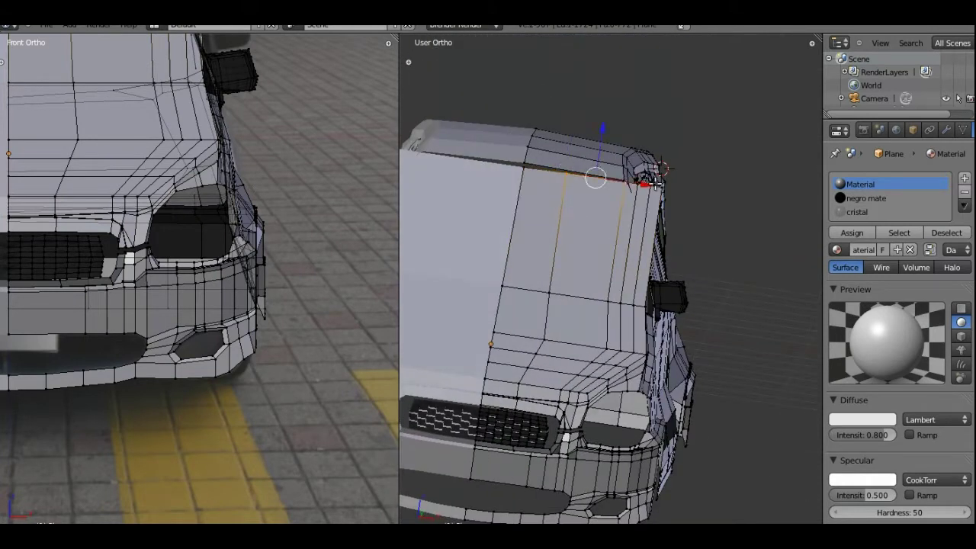
{"action": "right_click", "coordinate": [639, 184], "text": "shift"}
{"action": "right_click", "coordinate": [649, 183], "text": "shift"}
{"action": "right_click", "coordinate": [658, 185], "text": "shift"}
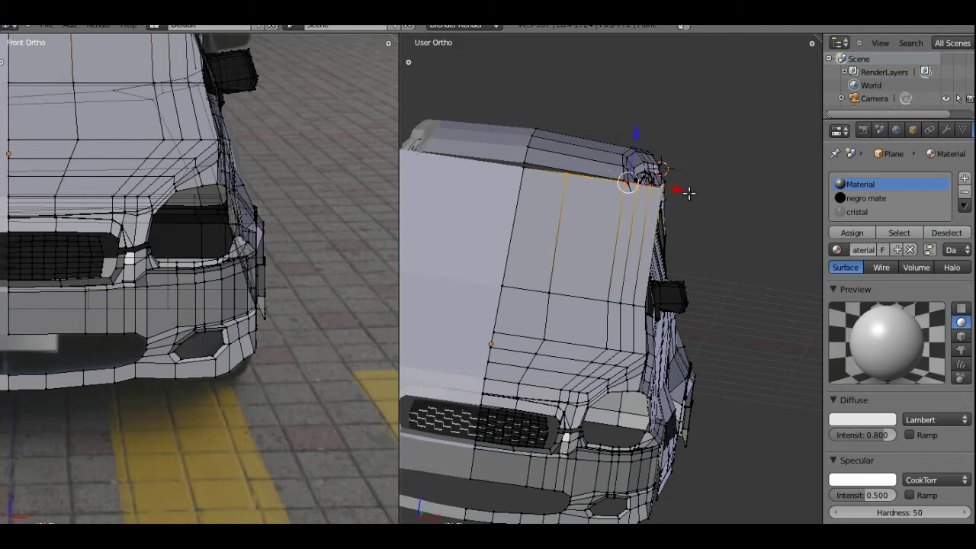
{"action": "key", "text": "g"}
{"action": "key", "text": "g"}
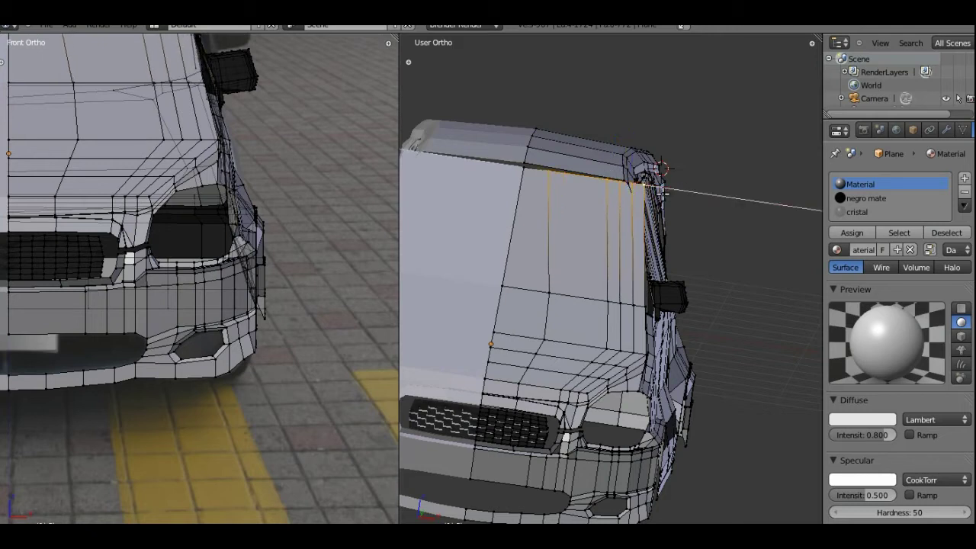
{"action": "left_click", "coordinate": [636, 200]}
Step: Select three windshield vertical edges and move them along X toward the A-pillar
{"action": "scroll", "coordinate": [637, 200], "scroll_direction": "up", "scroll_amount": 4}
{"action": "mouse_move", "coordinate": [632, 196]}
{"action": "middle_mouse_down", "text": "shift"}
{"action": "mouse_move", "coordinate": [625, 277]}
{"action": "mouse_move", "coordinate": [601, 311]}
{"action": "middle_mouse_up", "text": "shift"}
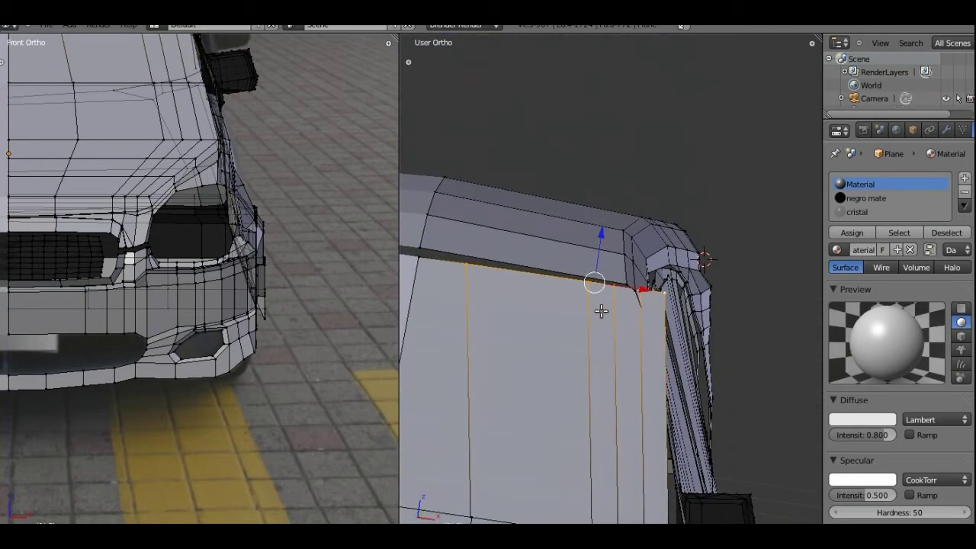
{"action": "right_click", "coordinate": [588, 282]}
{"action": "right_click", "coordinate": [624, 285]}
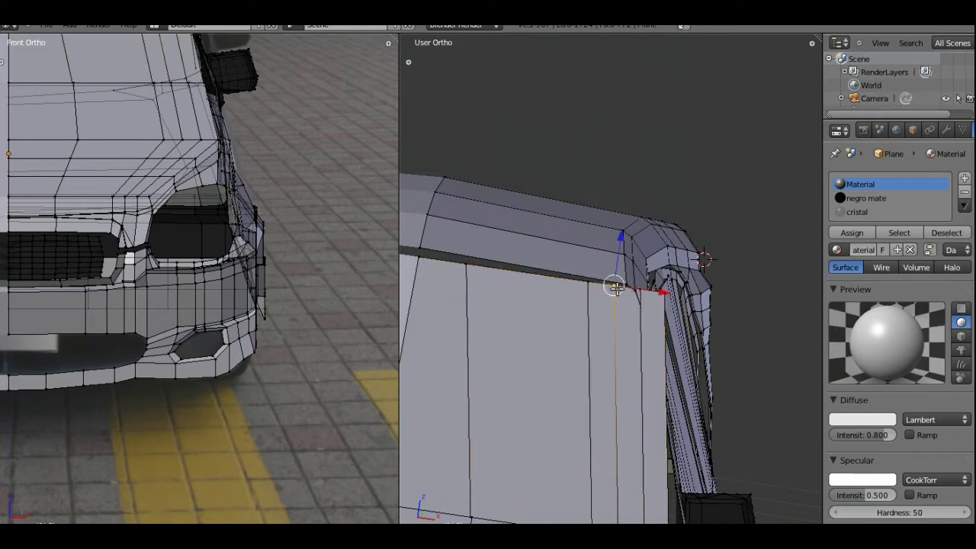
{"action": "right_click", "coordinate": [589, 282]}
{"action": "right_click", "coordinate": [615, 285], "text": "shift"}
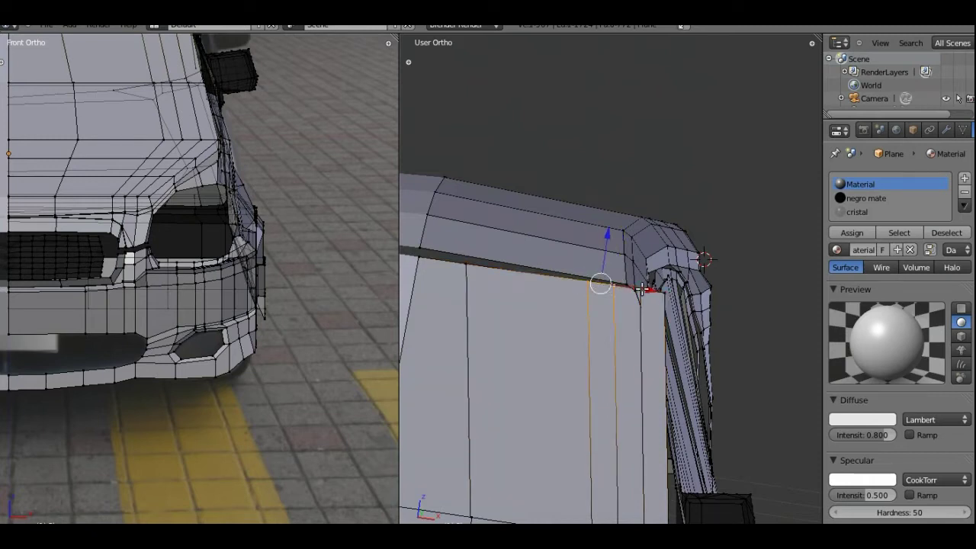
{"action": "right_click", "coordinate": [642, 290], "text": "shift"}
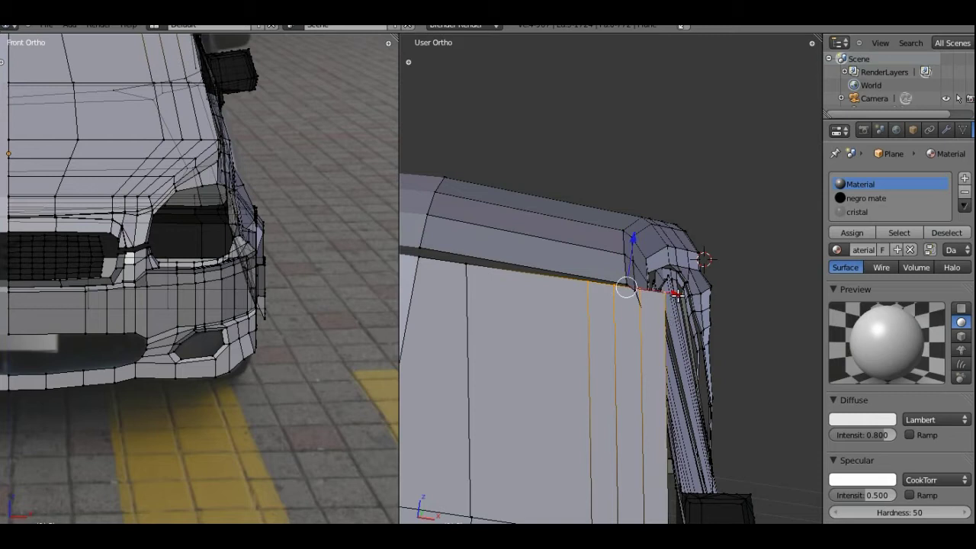
{"action": "key", "text": "g"}
{"action": "key", "text": "x"}
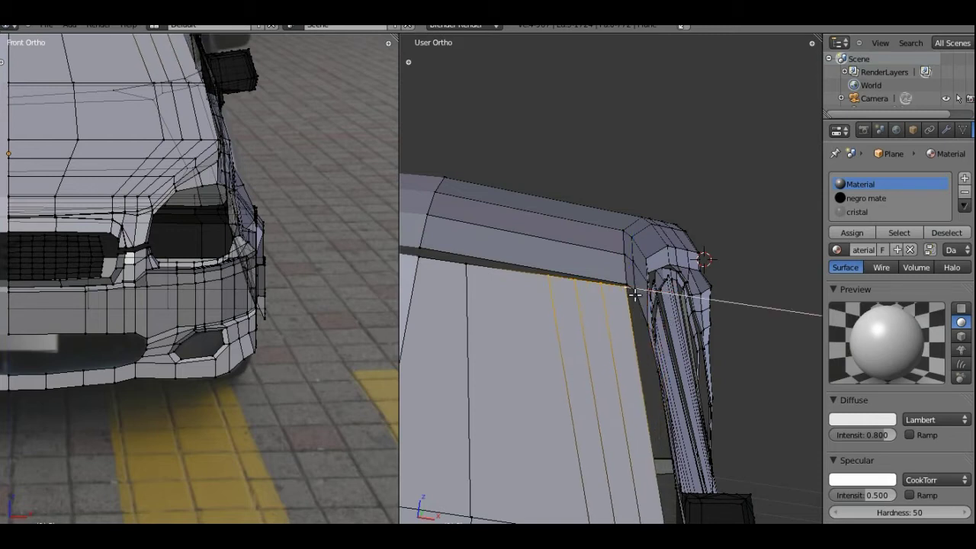
{"action": "left_click", "coordinate": [636, 293]}
{"action": "mouse_move", "coordinate": [636, 293]}
{"action": "middle_mouse_down"}
{"action": "mouse_move", "coordinate": [554, 283]}
{"action": "mouse_move", "coordinate": [587, 321]}
{"action": "mouse_move", "coordinate": [551, 212]}
{"action": "mouse_move", "coordinate": [516, 231]}
{"action": "mouse_move", "coordinate": [593, 339]}
{"action": "middle_mouse_up"}
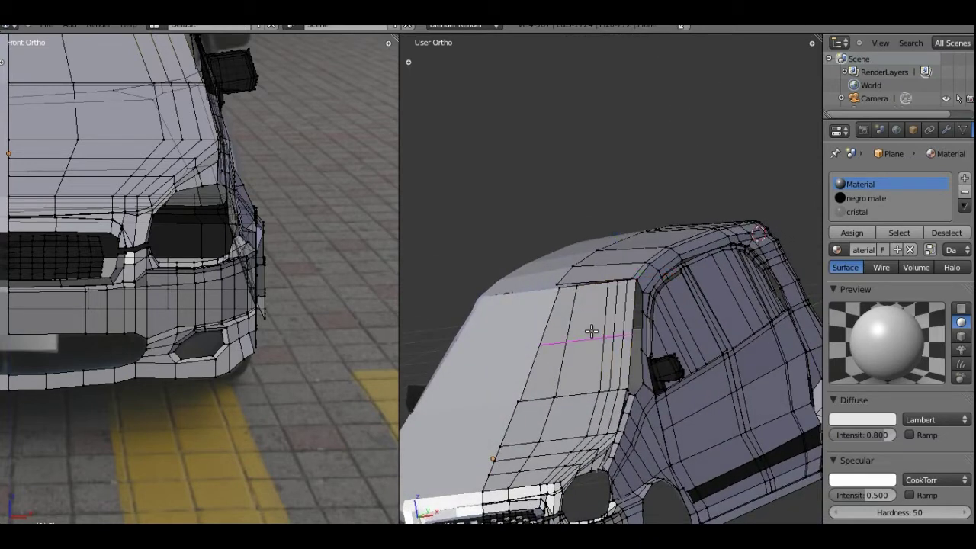
Step: Add an edge loop across the windshield and paint-select its faces in face mode
{"action": "left_click", "coordinate": [592, 331]}
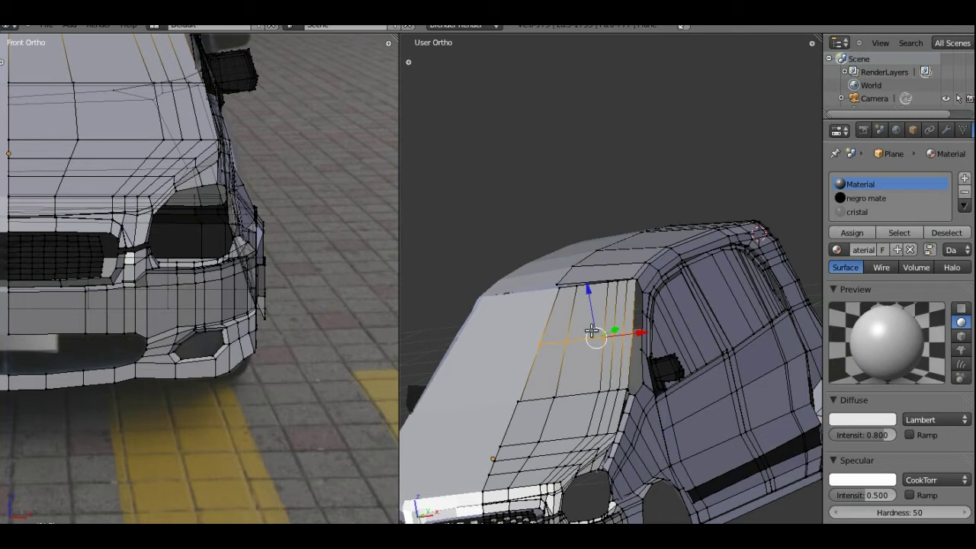
{"action": "mouse_move", "coordinate": [620, 355]}
{"action": "middle_mouse_down"}
{"action": "mouse_move", "coordinate": [538, 327]}
{"action": "mouse_move", "coordinate": [624, 374]}
{"action": "mouse_move", "coordinate": [494, 293]}
{"action": "mouse_move", "coordinate": [549, 349]}
{"action": "mouse_move", "coordinate": [567, 392]}
{"action": "middle_mouse_up"}
{"action": "key", "text": "ctrl+Tab"}
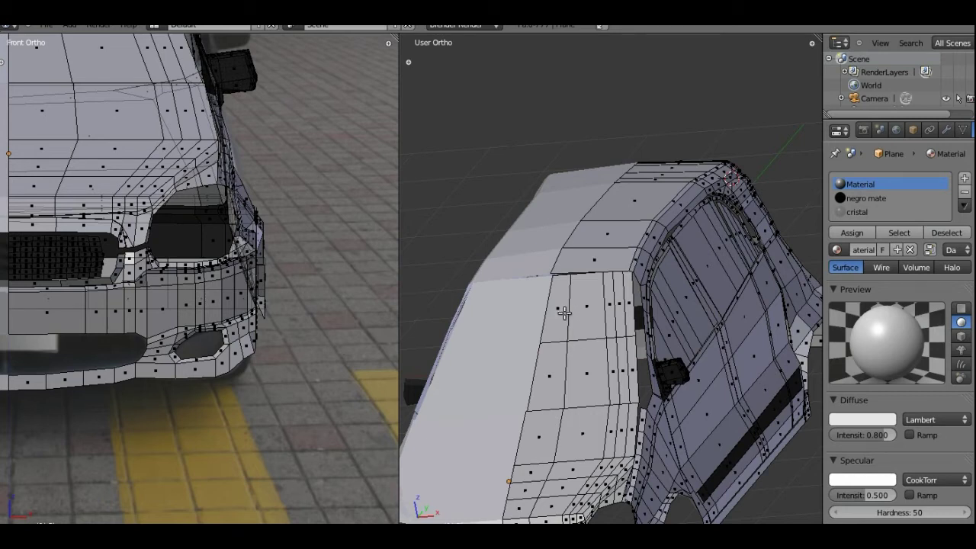
{"action": "mouse_move", "coordinate": [561, 315]}
{"action": "left_mouse_down"}
{"action": "mouse_move", "coordinate": [611, 321]}
{"action": "mouse_move", "coordinate": [607, 351]}
{"action": "mouse_move", "coordinate": [590, 356]}
{"action": "left_mouse_up"}
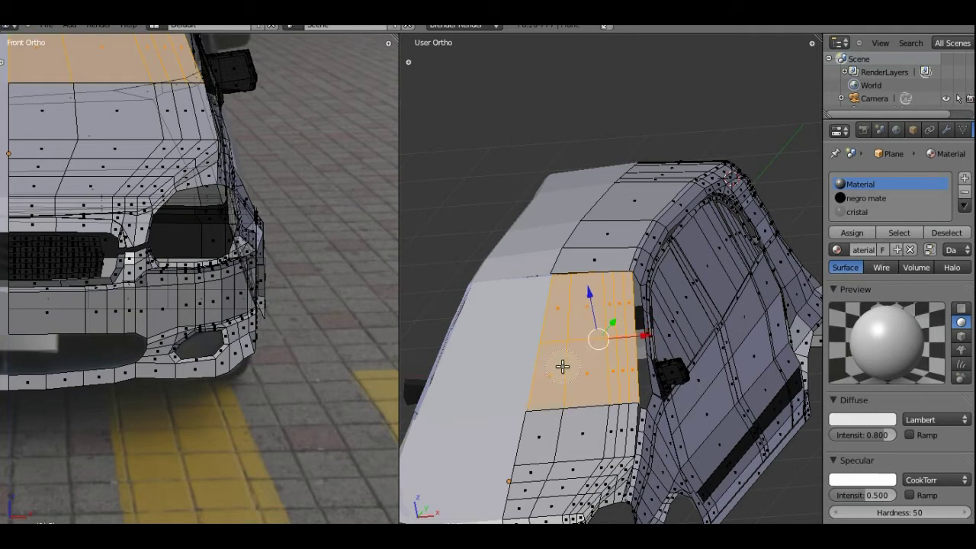
{"action": "middle_click_drag", "start_coordinate": [580, 344], "coordinate": [545, 305]}
{"action": "left_click_drag", "start_coordinate": [559, 317], "coordinate": [580, 355]}
{"action": "mouse_move", "coordinate": [603, 377]}
{"action": "middle_mouse_down"}
{"action": "mouse_move", "coordinate": [534, 276]}
{"action": "mouse_move", "coordinate": [518, 282]}
{"action": "mouse_move", "coordinate": [518, 352]}
{"action": "mouse_move", "coordinate": [569, 374]}
{"action": "mouse_move", "coordinate": [615, 384]}
{"action": "mouse_move", "coordinate": [608, 342]}
{"action": "mouse_move", "coordinate": [667, 317]}
{"action": "mouse_move", "coordinate": [672, 334]}
{"action": "middle_mouse_up"}
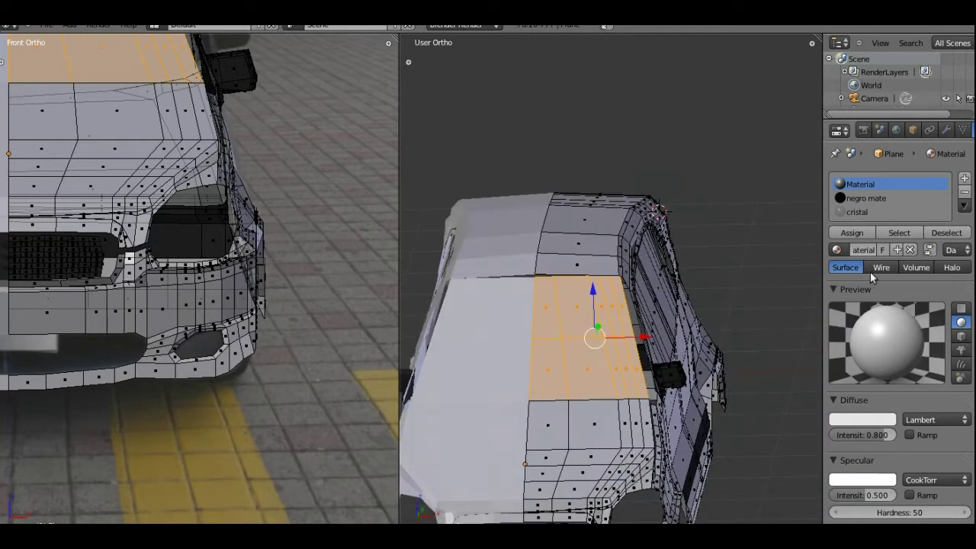
Step: Assign the cristal glass material to the selected windshield faces
{"action": "left_click", "coordinate": [856, 213]}
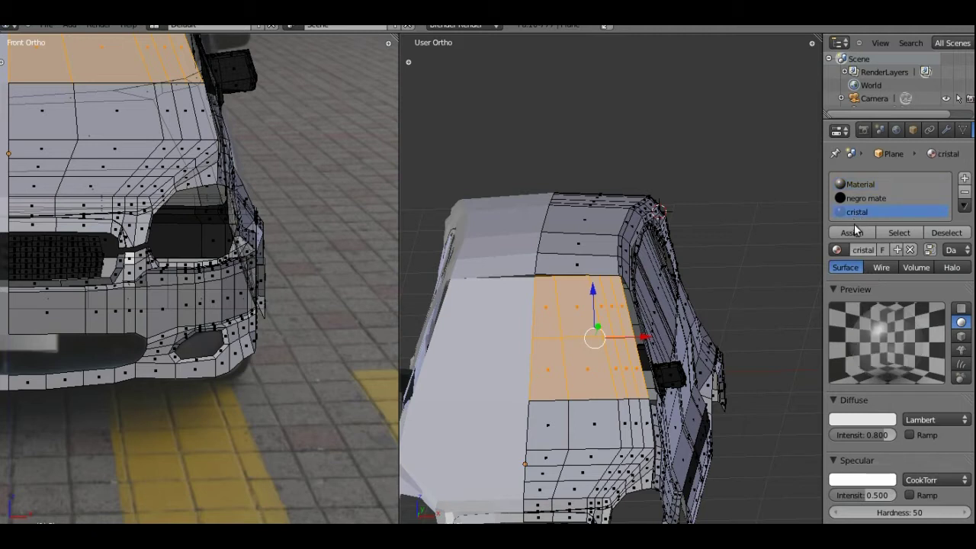
{"action": "left_click", "coordinate": [853, 235]}
{"action": "mouse_move", "coordinate": [628, 352]}
{"action": "middle_mouse_down"}
{"action": "mouse_move", "coordinate": [556, 285]}
{"action": "mouse_move", "coordinate": [602, 313]}
{"action": "middle_mouse_up"}
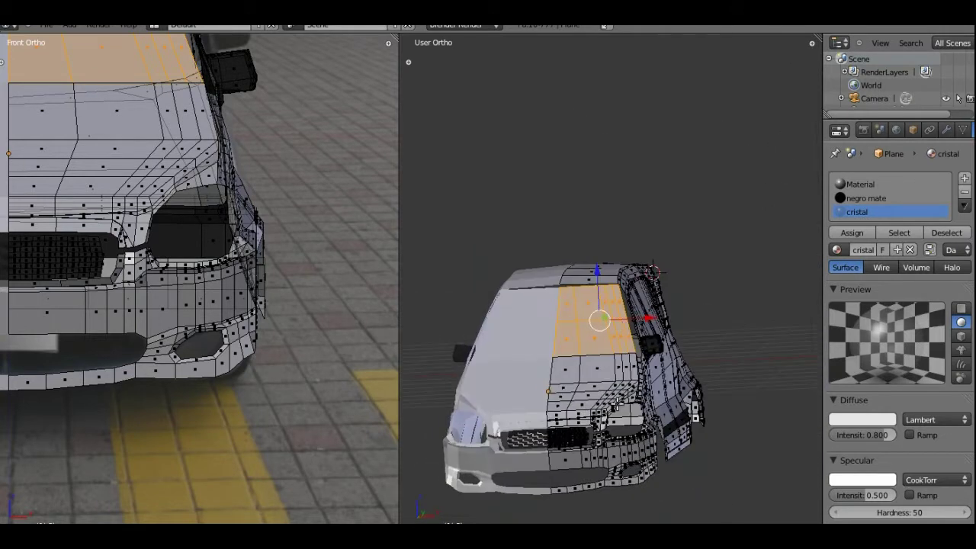
{"action": "scroll", "coordinate": [615, 411], "scroll_direction": "up", "scroll_amount": 4}
{"action": "mouse_move", "coordinate": [608, 447]}
{"action": "middle_mouse_down"}
{"action": "mouse_move", "coordinate": [608, 358]}
{"action": "mouse_move", "coordinate": [583, 369]}
{"action": "mouse_move", "coordinate": [556, 351]}
{"action": "mouse_move", "coordinate": [572, 381]}
{"action": "mouse_move", "coordinate": [604, 361]}
{"action": "middle_mouse_up"}
{"action": "scroll", "coordinate": [605, 361], "scroll_direction": "up", "scroll_amount": 2}
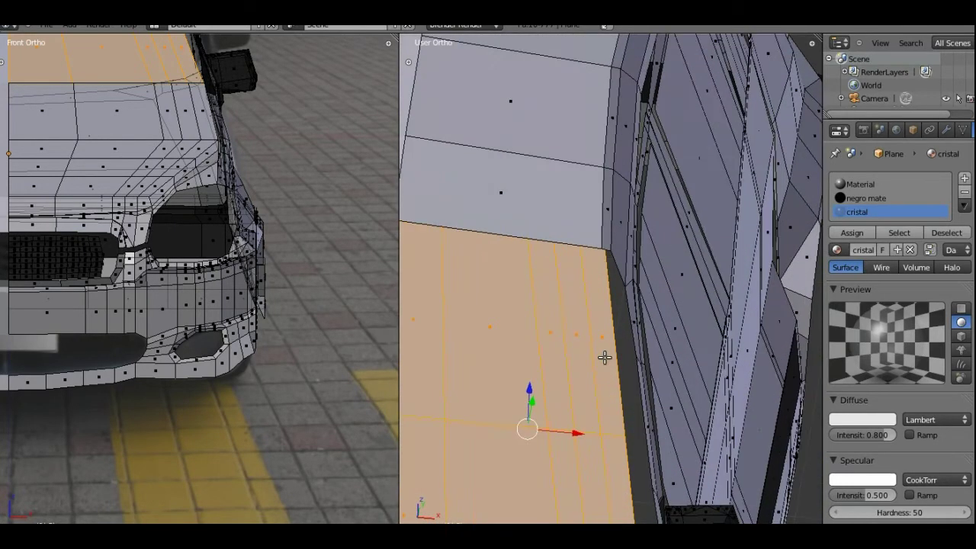
Step: Select the windshield's side edge chain in vertex mode and extrude it into a pillar strip
{"action": "key", "text": "KP_Decimal"}
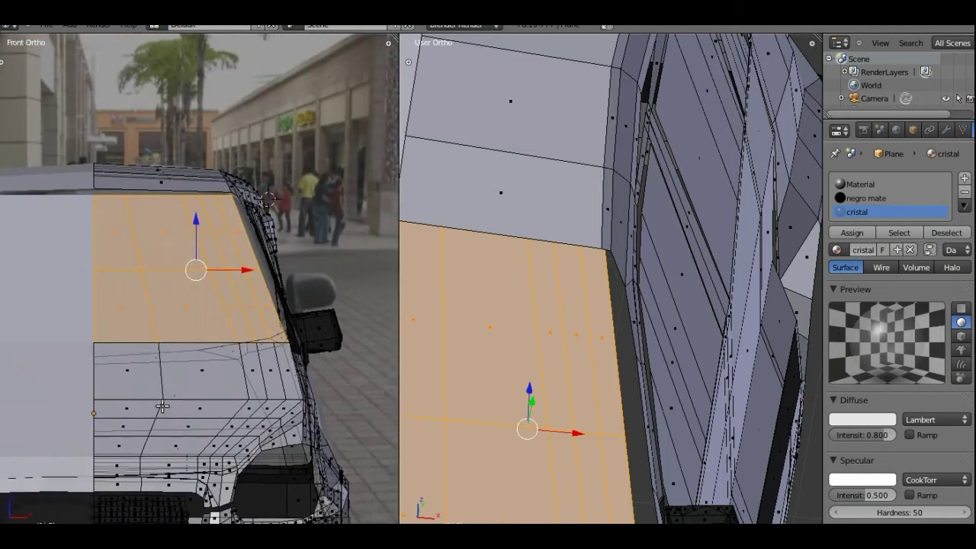
{"action": "key", "text": "KP_Decimal"}
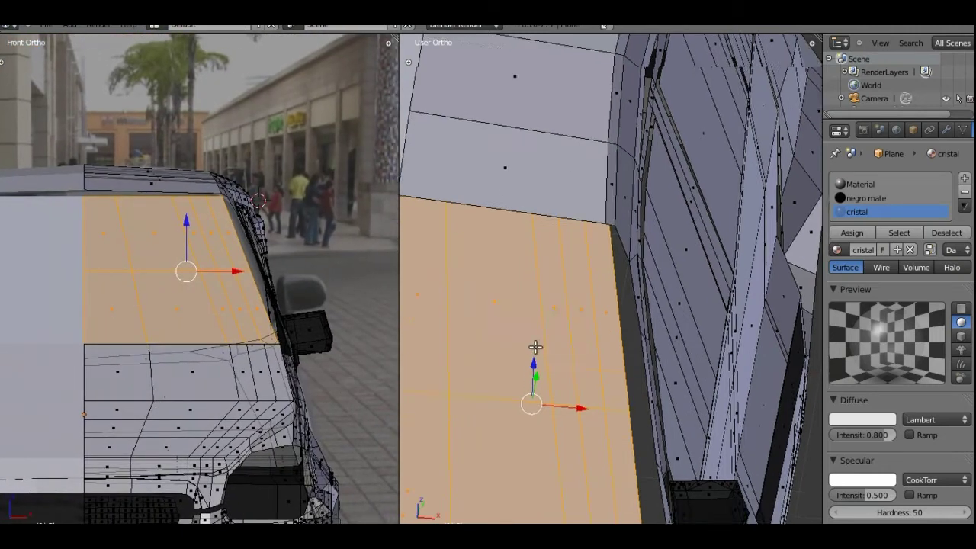
{"action": "mouse_move", "coordinate": [521, 254]}
{"action": "middle_mouse_down"}
{"action": "mouse_move", "coordinate": [560, 240]}
{"action": "mouse_move", "coordinate": [691, 260]}
{"action": "mouse_move", "coordinate": [737, 241]}
{"action": "mouse_move", "coordinate": [741, 307]}
{"action": "mouse_move", "coordinate": [565, 385]}
{"action": "middle_mouse_up"}
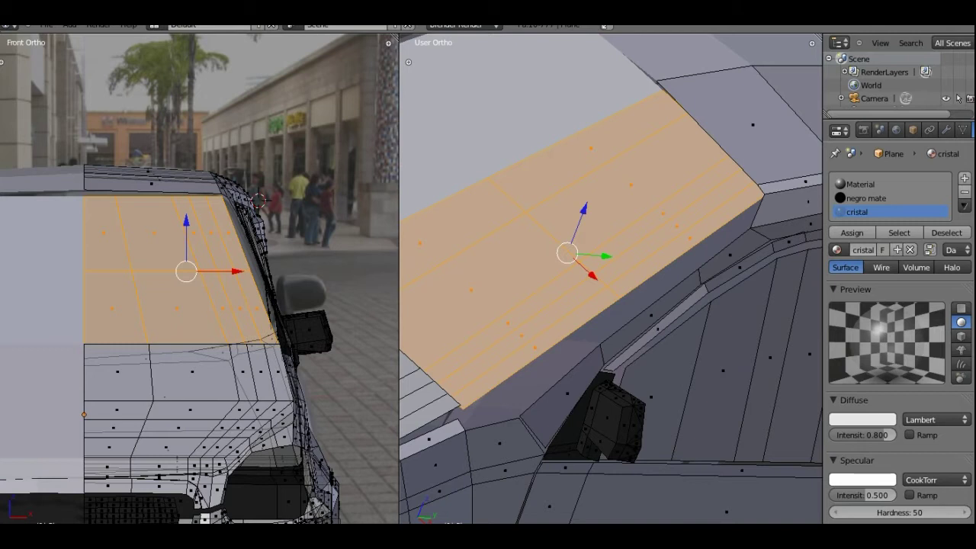
{"action": "key", "text": "2"}
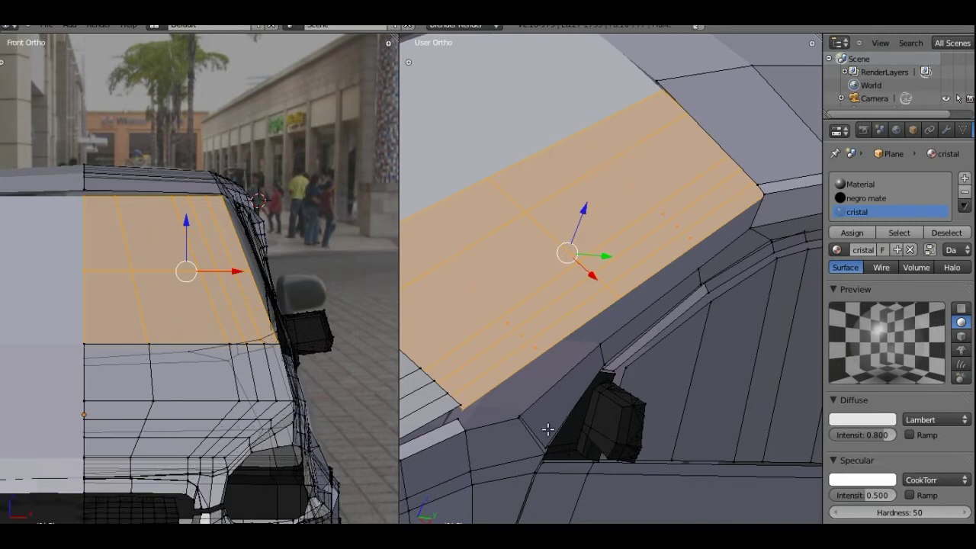
{"action": "right_click", "coordinate": [522, 417]}
{"action": "right_click", "coordinate": [601, 343], "text": "shift"}
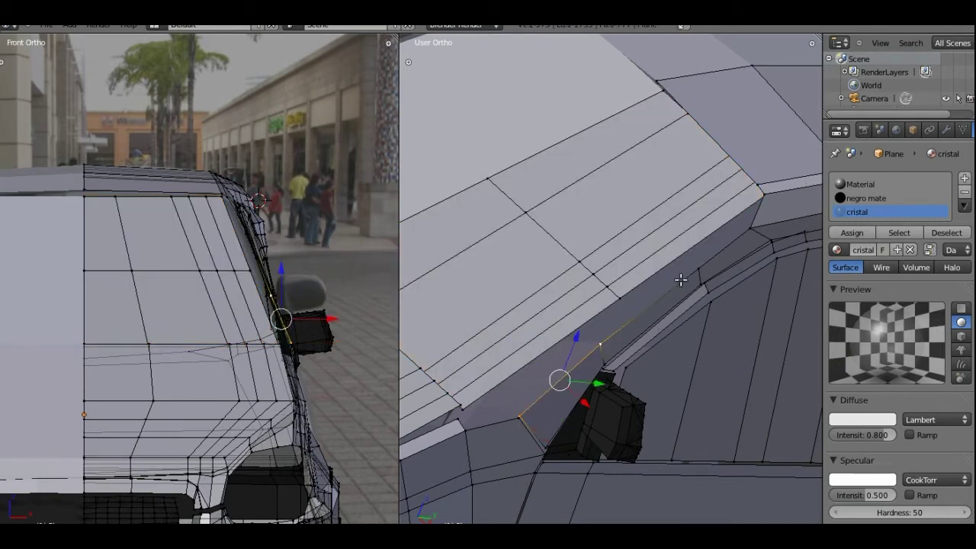
{"action": "right_click", "coordinate": [694, 270], "text": "shift"}
{"action": "right_click", "coordinate": [751, 223], "text": "shift"}
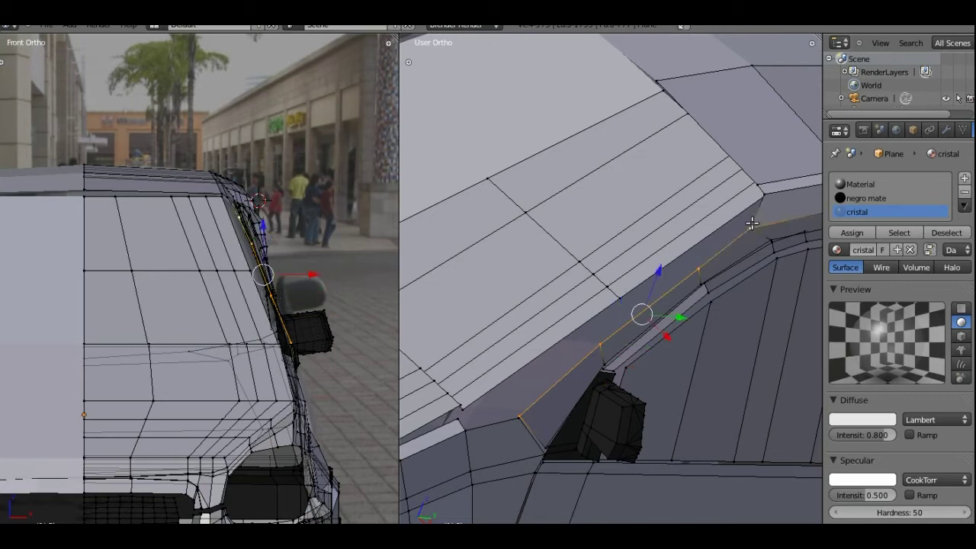
{"action": "mouse_move", "coordinate": [559, 314]}
{"action": "middle_mouse_down"}
{"action": "mouse_move", "coordinate": [570, 323]}
{"action": "mouse_move", "coordinate": [560, 343]}
{"action": "mouse_move", "coordinate": [569, 348]}
{"action": "middle_mouse_up"}
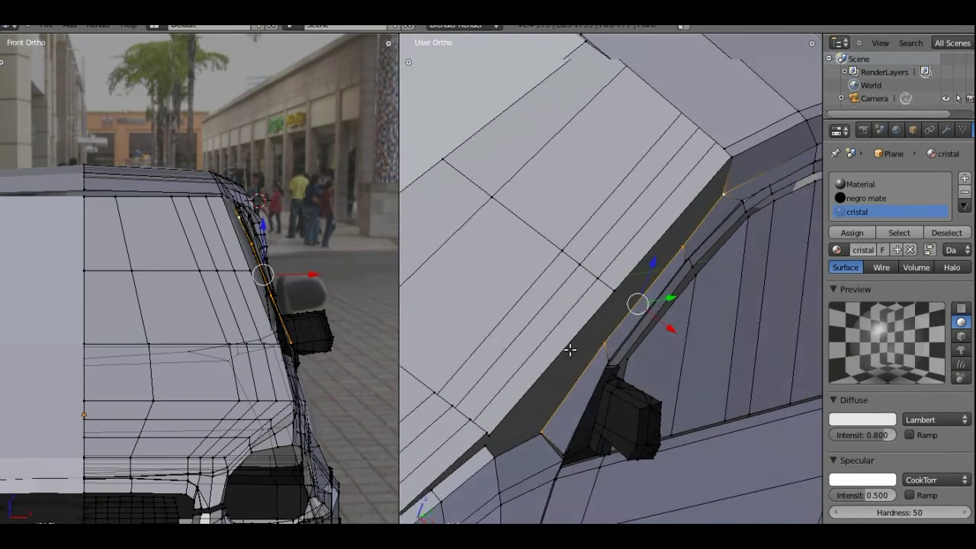
{"action": "right_click", "coordinate": [744, 197], "text": "shift"}
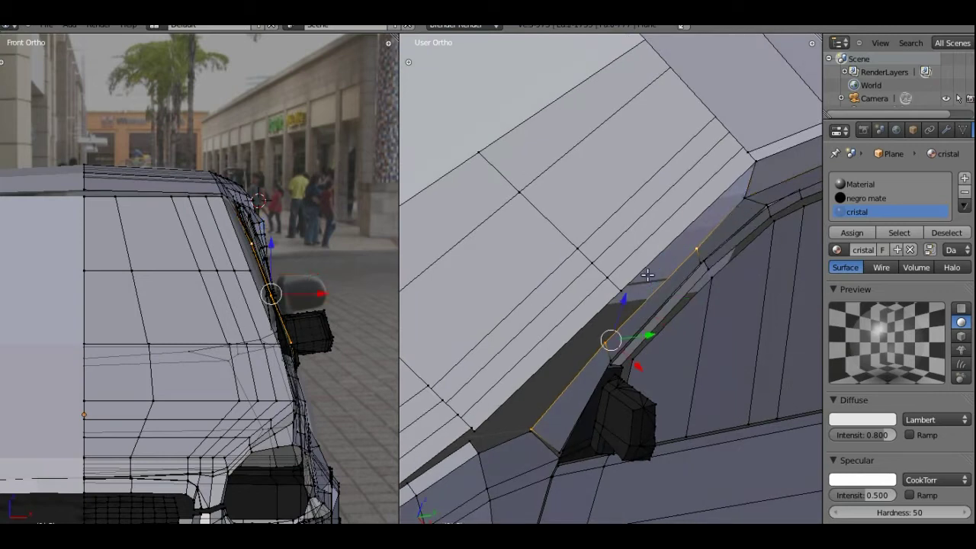
{"action": "mouse_move", "coordinate": [647, 275]}
{"action": "middle_mouse_down"}
{"action": "mouse_move", "coordinate": [661, 285]}
{"action": "mouse_move", "coordinate": [556, 280]}
{"action": "mouse_move", "coordinate": [597, 302]}
{"action": "mouse_move", "coordinate": [573, 279]}
{"action": "mouse_move", "coordinate": [560, 286]}
{"action": "mouse_move", "coordinate": [601, 327]}
{"action": "middle_mouse_up"}
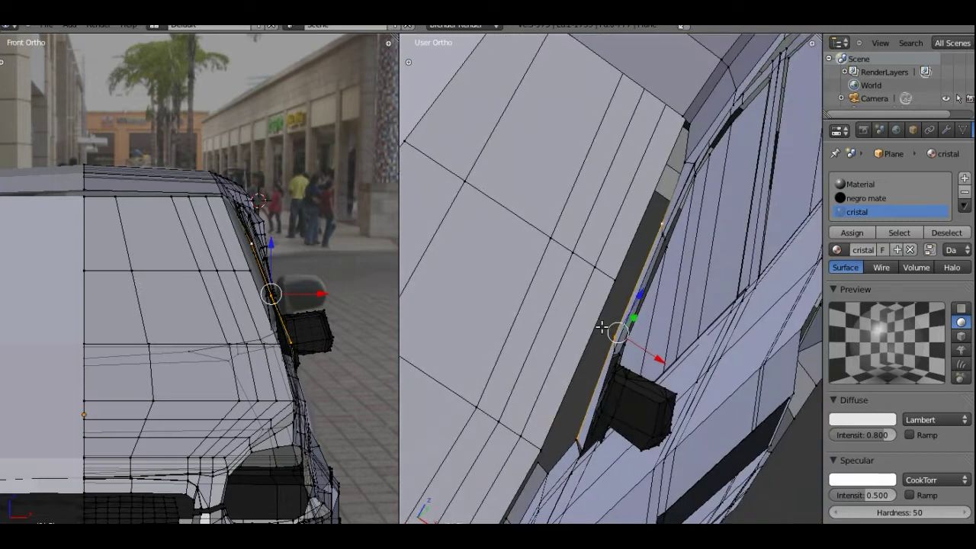
{"action": "key", "text": "e"}
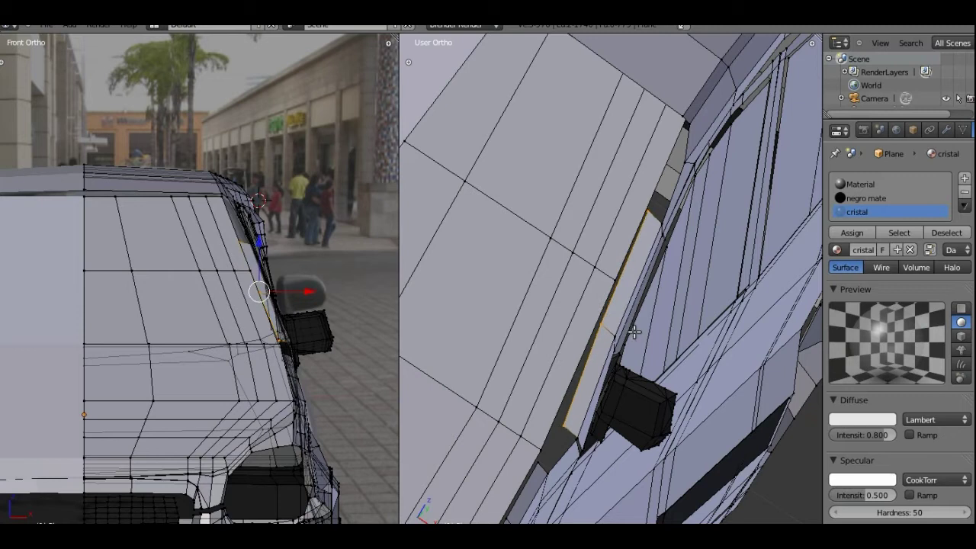
Step: Nudge the strip's end vertex and raise two pillar-strip edges along Z
{"action": "right_click", "coordinate": [566, 426]}
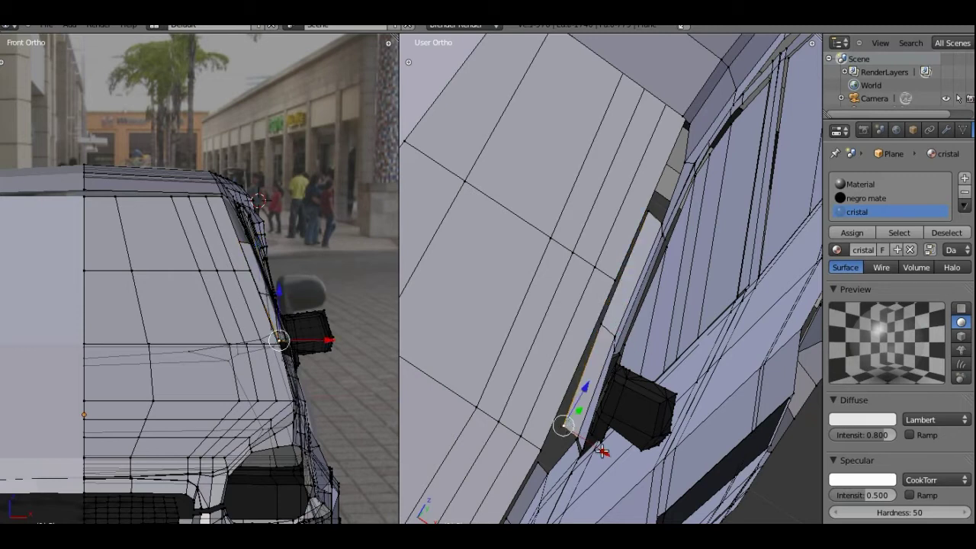
{"action": "key", "text": "g"}
{"action": "left_click", "coordinate": [595, 450]}
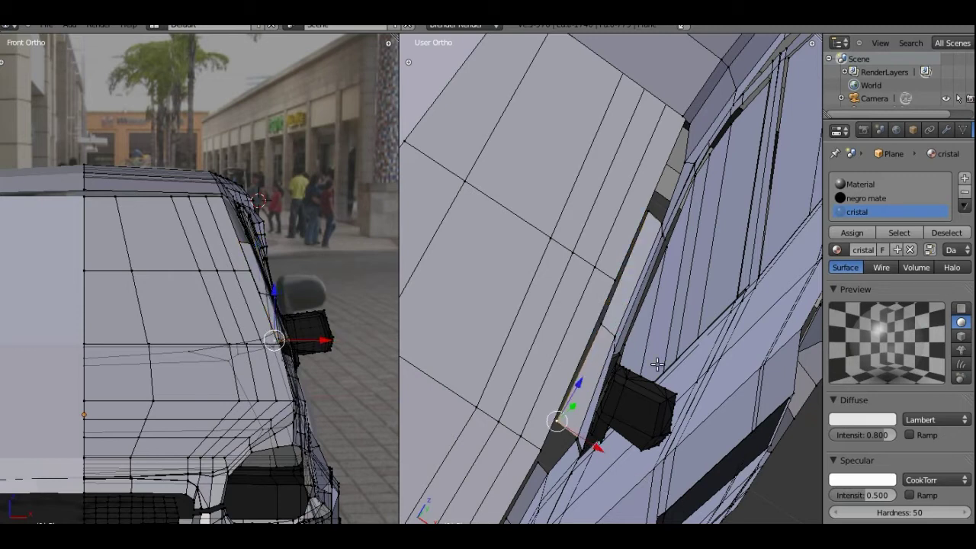
{"action": "middle_click_drag", "start_coordinate": [658, 364], "coordinate": [609, 336]}
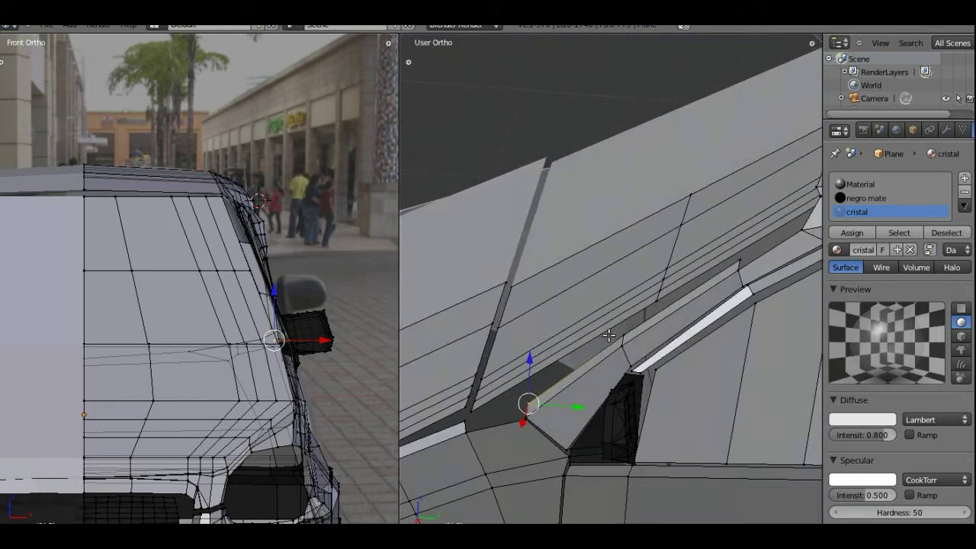
{"action": "right_click", "coordinate": [621, 333]}
{"action": "right_click", "coordinate": [732, 264], "text": "shift"}
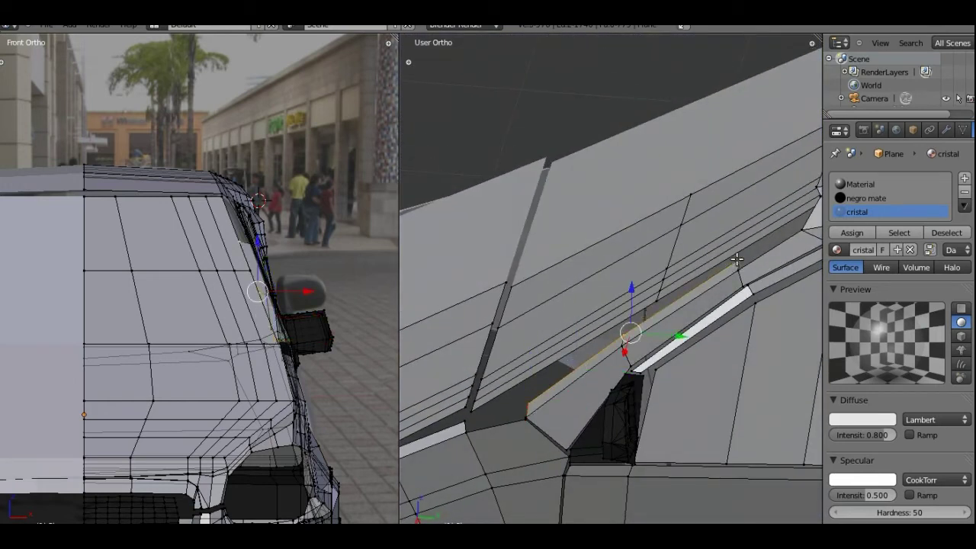
{"action": "key", "text": "g"}
{"action": "key", "text": "z"}
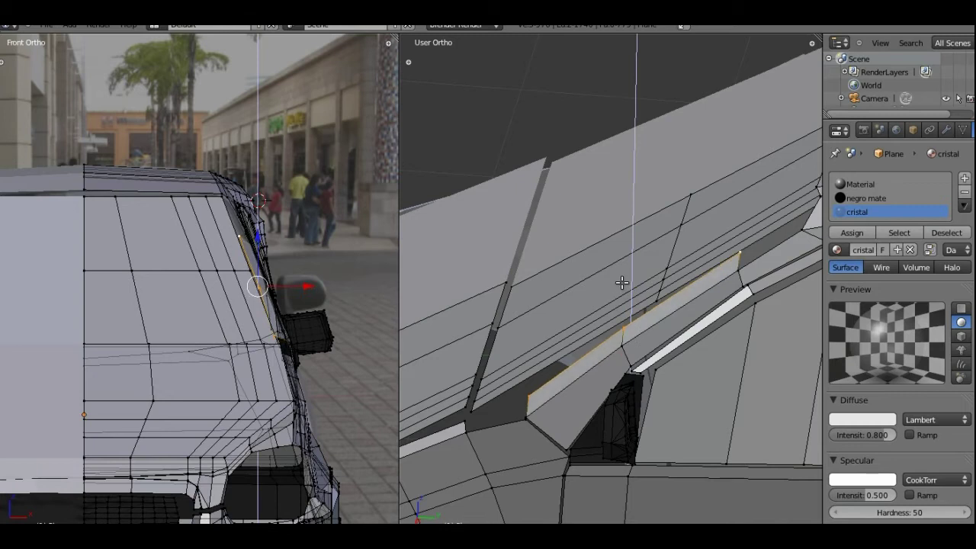
{"action": "left_click", "coordinate": [630, 284]}
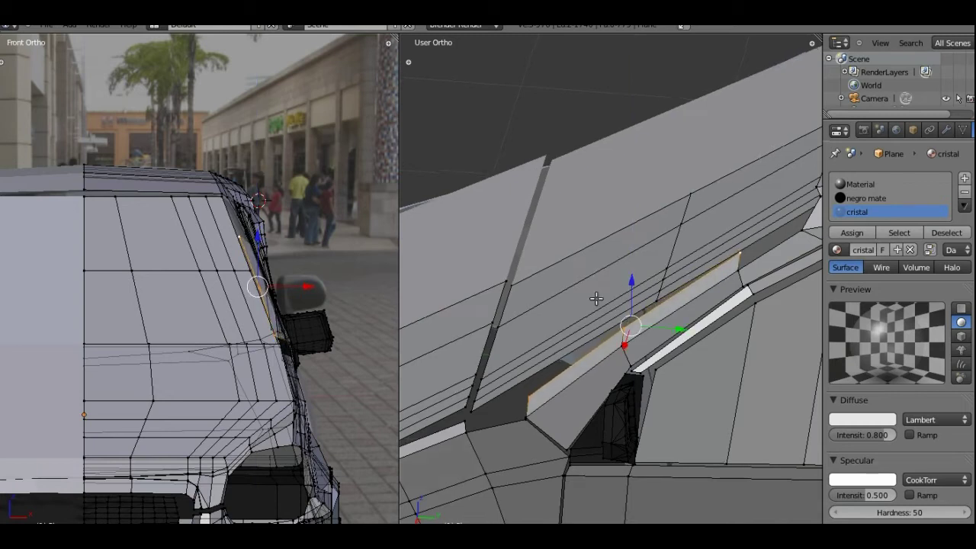
{"action": "mouse_move", "coordinate": [592, 294]}
{"action": "middle_mouse_down"}
{"action": "mouse_move", "coordinate": [693, 271]}
{"action": "mouse_move", "coordinate": [619, 353]}
{"action": "middle_mouse_up"}
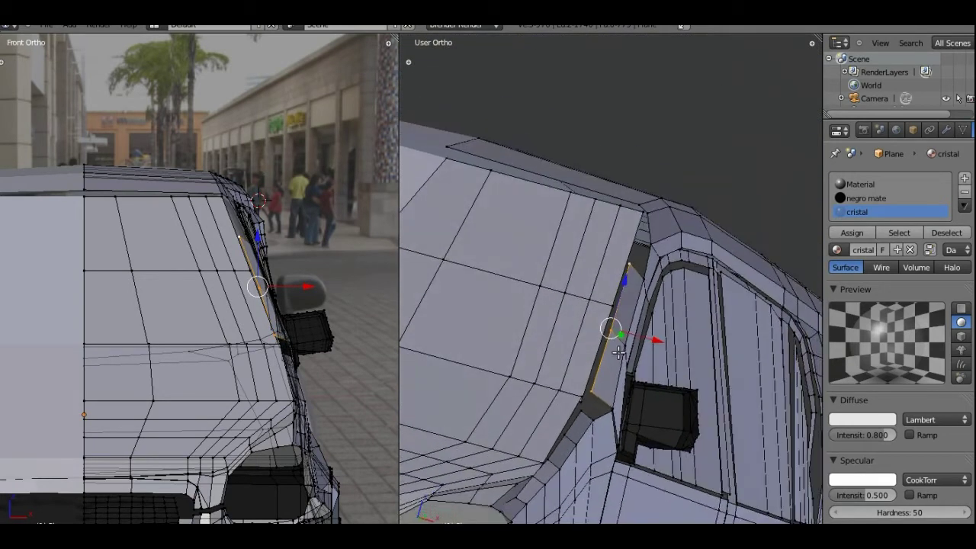
Step: Adjust the heights of the lower pillar vertices along Z so the strip meets the roof
{"action": "right_click", "coordinate": [593, 391]}
{"action": "middle_click_drag", "start_coordinate": [592, 391], "coordinate": [571, 338]}
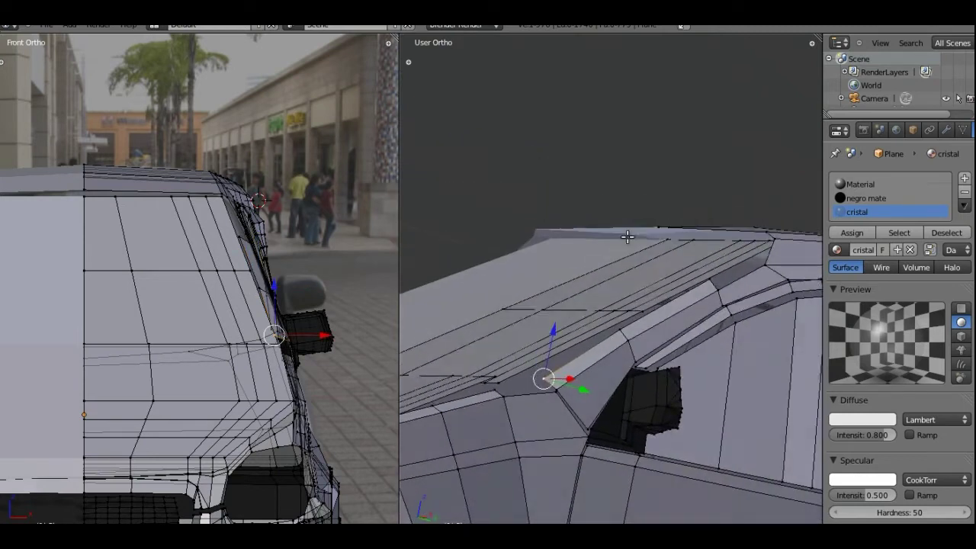
{"action": "key", "text": "g"}
{"action": "key", "text": "z"}
{"action": "left_click", "coordinate": [536, 352]}
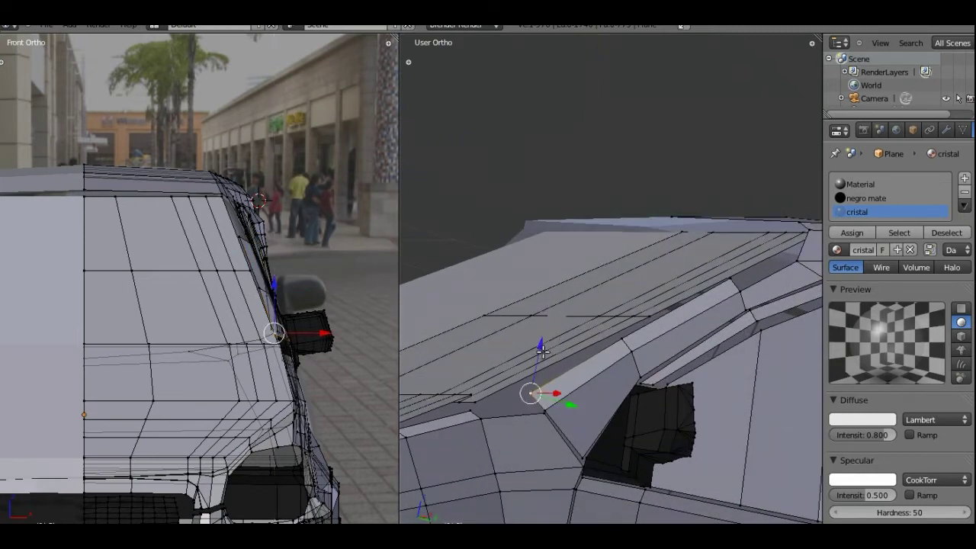
{"action": "right_click", "coordinate": [624, 338]}
{"action": "key", "text": "g"}
{"action": "key", "text": "z"}
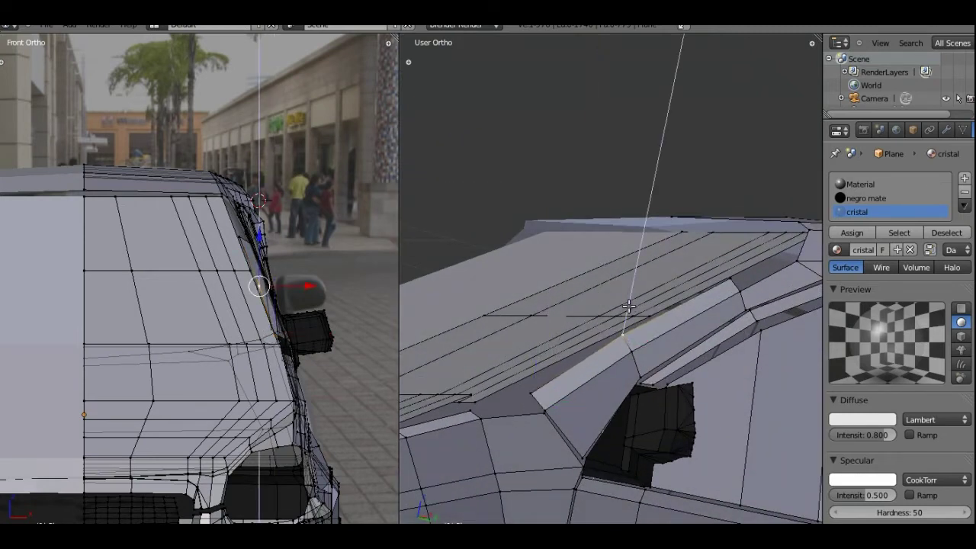
{"action": "key", "text": "Escape"}
{"action": "right_click", "coordinate": [532, 393]}
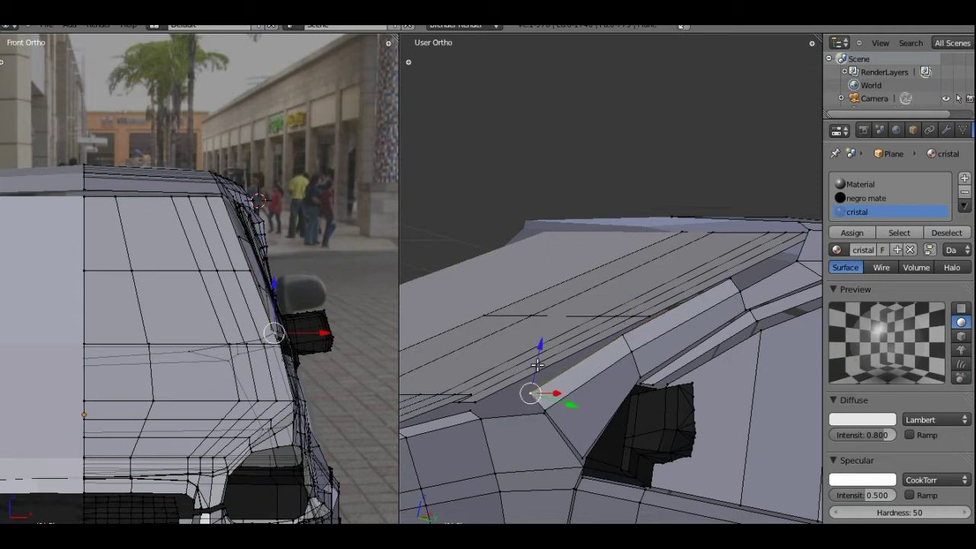
{"action": "key", "text": "g"}
{"action": "key", "text": "z"}
{"action": "left_click", "coordinate": [536, 359]}
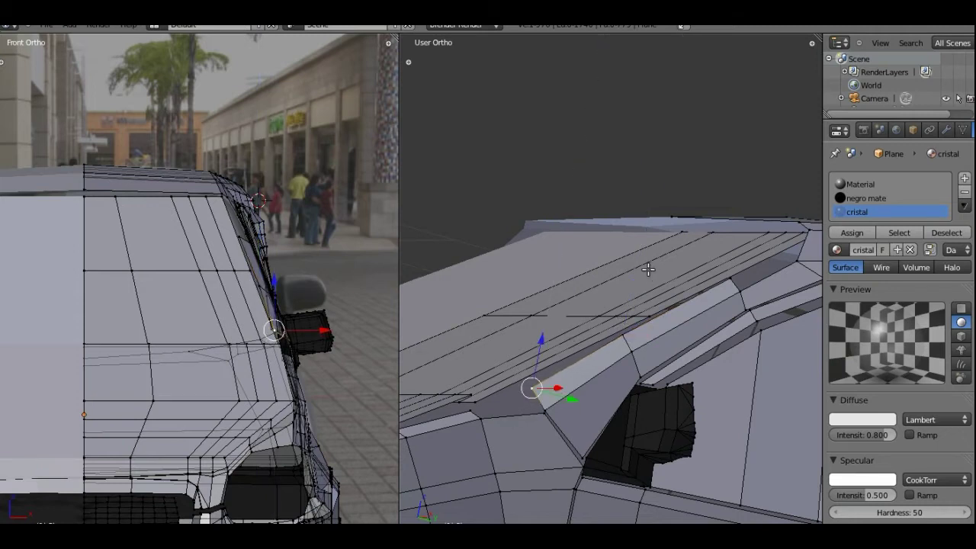
Step: Select the roof-ledge vertices forming the face at the pillar's top
{"action": "mouse_move", "coordinate": [649, 268]}
{"action": "middle_mouse_down"}
{"action": "mouse_move", "coordinate": [667, 252]}
{"action": "mouse_move", "coordinate": [554, 279]}
{"action": "middle_mouse_up"}
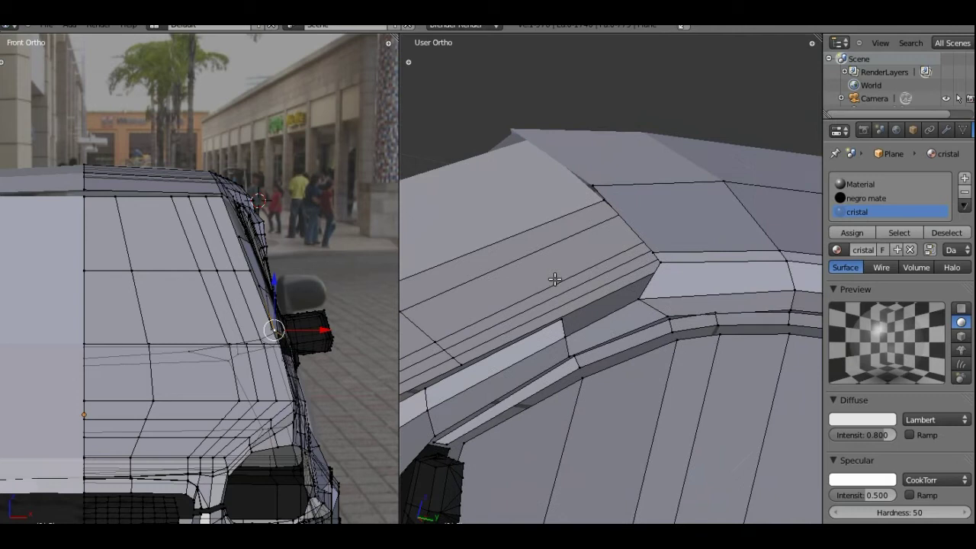
{"action": "right_click", "coordinate": [561, 321]}
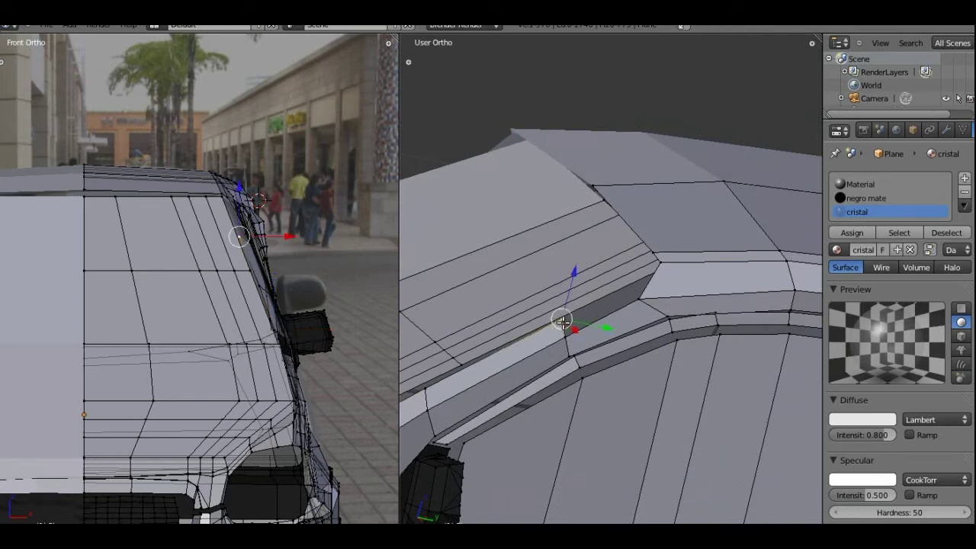
{"action": "right_click", "coordinate": [635, 297], "text": "shift"}
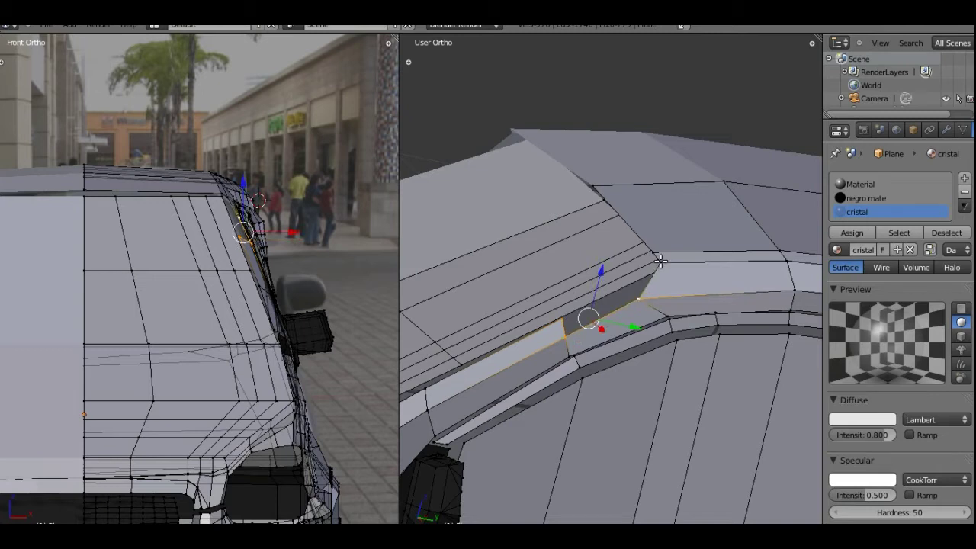
{"action": "right_click", "coordinate": [659, 262], "text": "shift"}
{"action": "right_click", "coordinate": [635, 277], "text": "shift"}
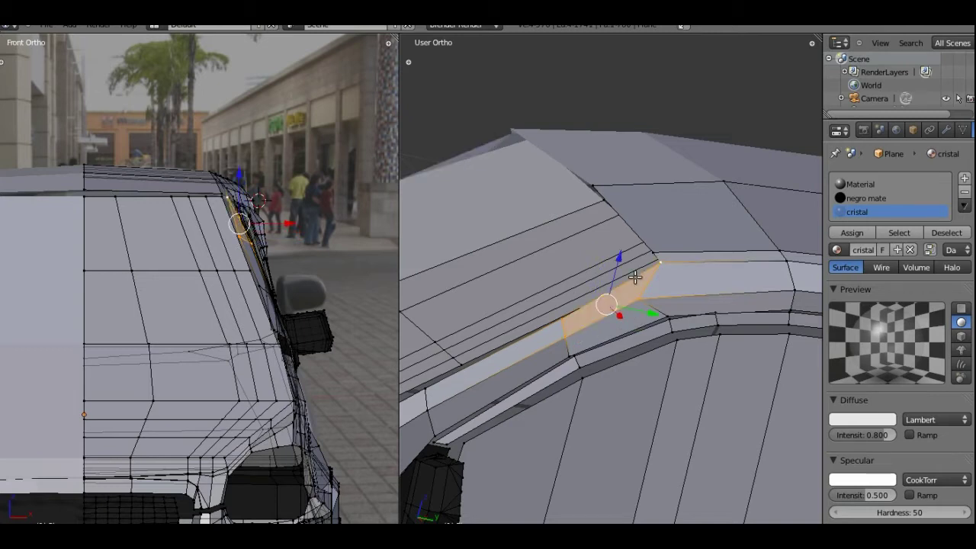
{"action": "scroll", "coordinate": [553, 293], "scroll_direction": "down", "scroll_amount": 4}
{"action": "mouse_move", "coordinate": [602, 279]}
{"action": "middle_mouse_down"}
{"action": "mouse_move", "coordinate": [634, 285]}
{"action": "mouse_move", "coordinate": [653, 376]}
{"action": "mouse_move", "coordinate": [536, 325]}
{"action": "mouse_move", "coordinate": [536, 395]}
{"action": "mouse_move", "coordinate": [508, 371]}
{"action": "mouse_move", "coordinate": [483, 316]}
{"action": "mouse_move", "coordinate": [518, 352]}
{"action": "mouse_move", "coordinate": [503, 358]}
{"action": "mouse_move", "coordinate": [514, 366]}
{"action": "middle_mouse_up"}
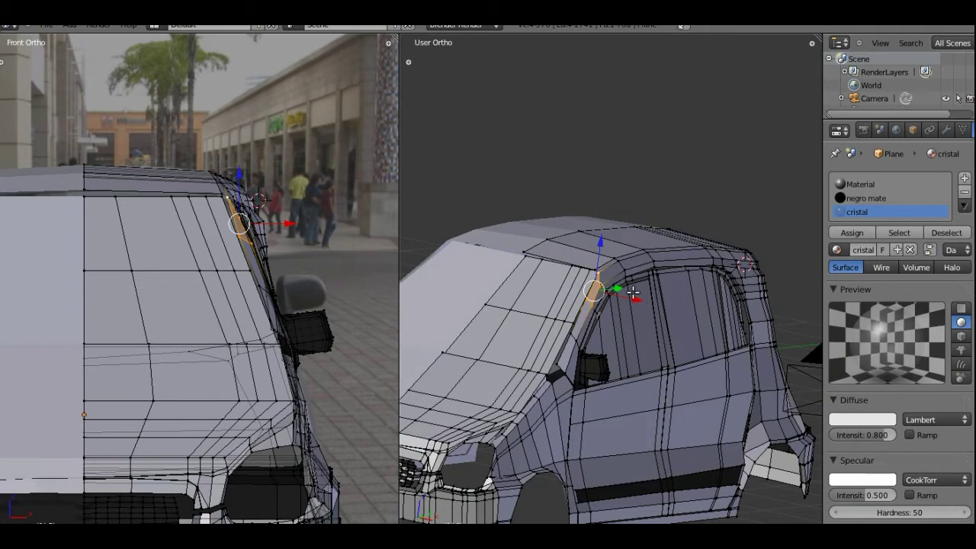
Step: Select the opening's rim vertices up the left side and along the top to the corner
{"action": "mouse_move", "coordinate": [620, 308]}
{"action": "middle_mouse_down"}
{"action": "mouse_move", "coordinate": [624, 336]}
{"action": "mouse_move", "coordinate": [645, 320]}
{"action": "mouse_move", "coordinate": [641, 366]}
{"action": "mouse_move", "coordinate": [632, 290]}
{"action": "middle_mouse_up"}
{"action": "scroll", "coordinate": [641, 385], "scroll_direction": "up", "scroll_amount": 4}
{"action": "scroll", "coordinate": [632, 286], "scroll_direction": "up", "scroll_amount": 2}
{"action": "scroll", "coordinate": [626, 284], "scroll_direction": "up", "scroll_amount": 2}
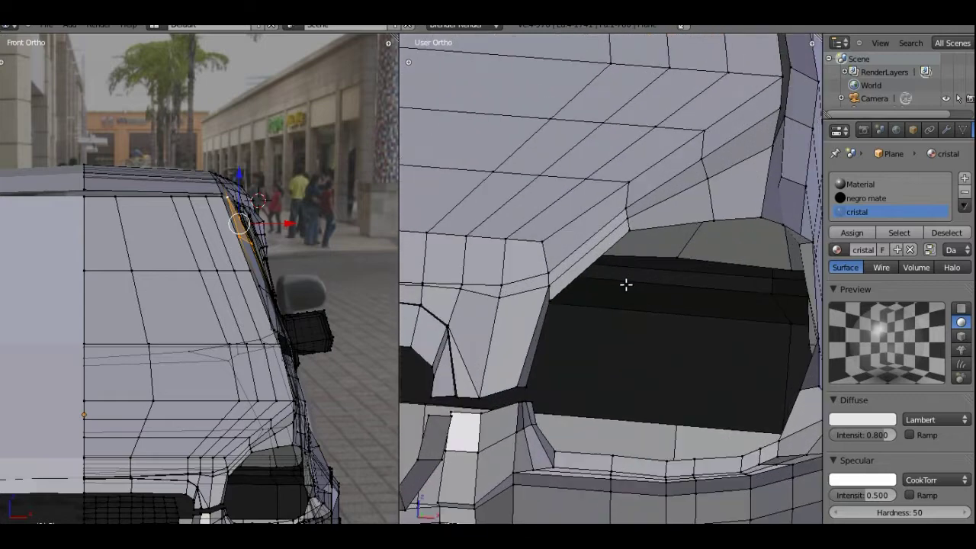
{"action": "mouse_move", "coordinate": [587, 354]}
{"action": "middle_mouse_down"}
{"action": "mouse_move", "coordinate": [560, 305]}
{"action": "mouse_move", "coordinate": [626, 223]}
{"action": "mouse_move", "coordinate": [664, 272]}
{"action": "mouse_move", "coordinate": [534, 322]}
{"action": "middle_mouse_up"}
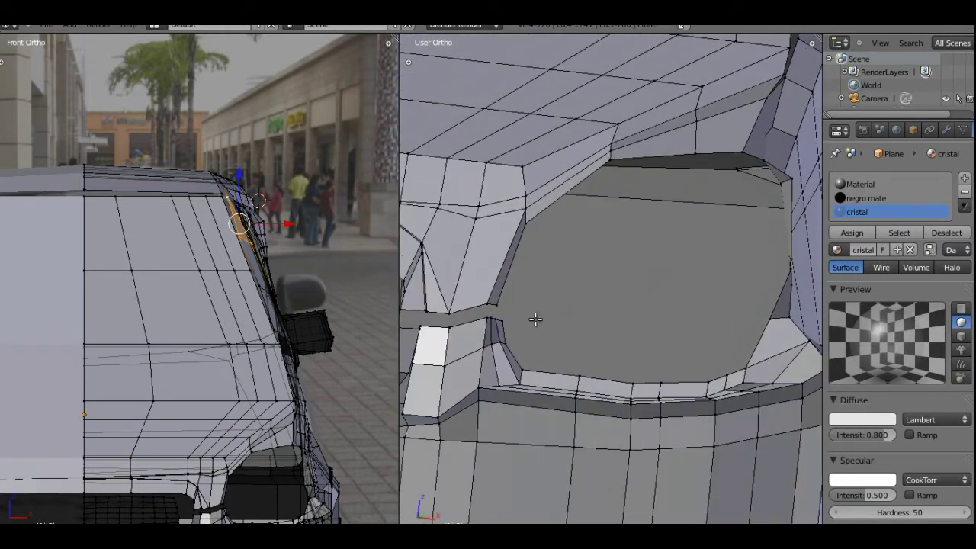
{"action": "left_click", "coordinate": [500, 303]}
{"action": "left_click", "coordinate": [526, 222], "text": "shift"}
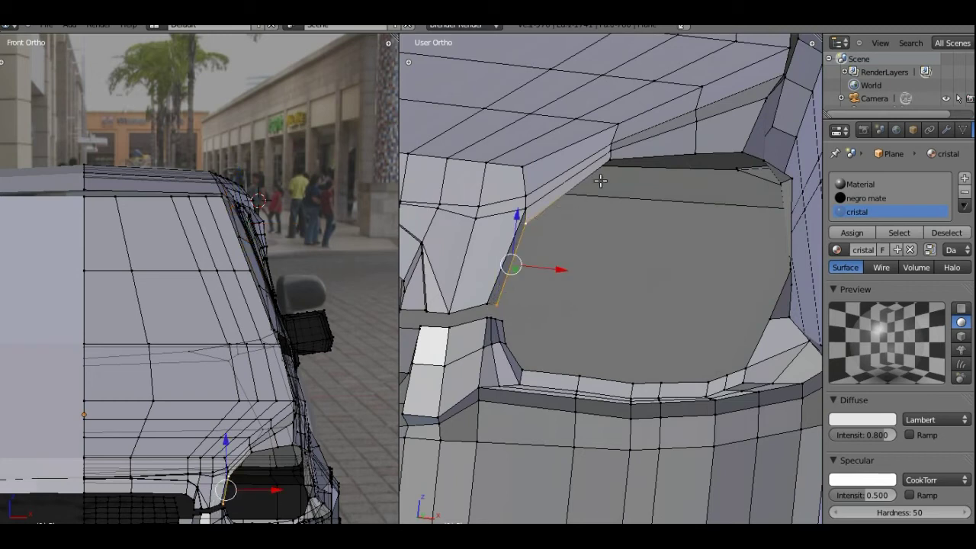
{"action": "left_click", "coordinate": [610, 159], "text": "shift"}
{"action": "left_click", "coordinate": [697, 154], "text": "shift"}
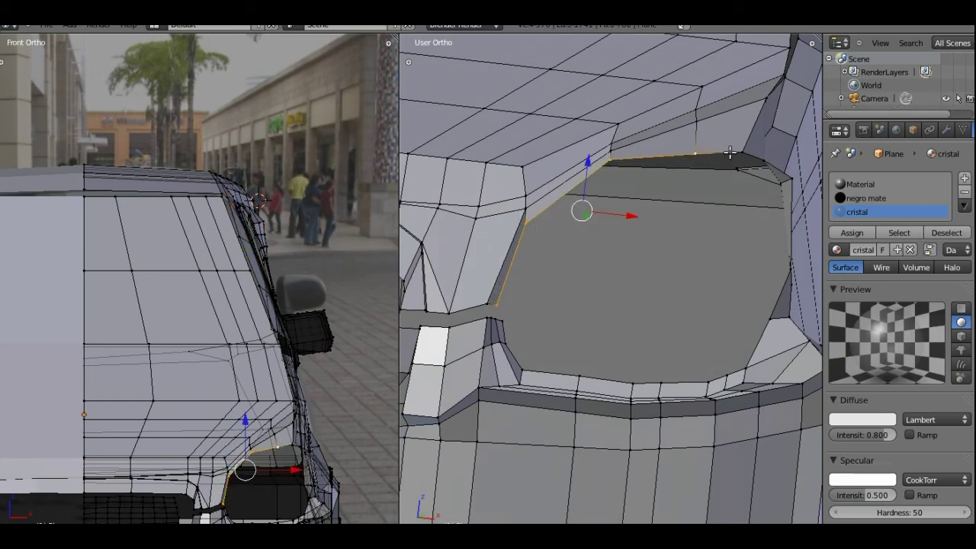
{"action": "left_click", "coordinate": [741, 151], "text": "shift"}
{"action": "left_click", "coordinate": [763, 159], "text": "shift"}
{"action": "left_click", "coordinate": [790, 179], "text": "shift"}
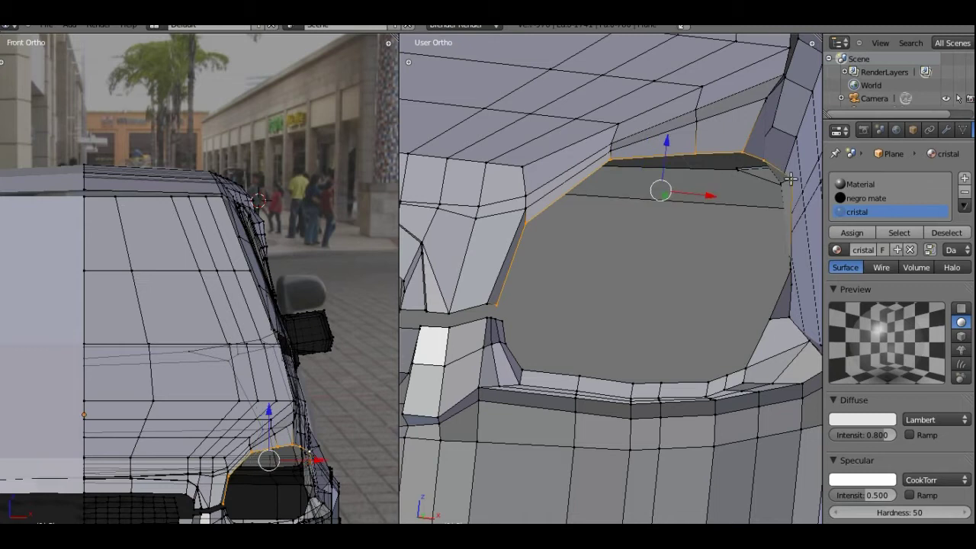
Step: Continue the rim selection down the right side and along the bottom, closing the loop
{"action": "left_click", "coordinate": [790, 269], "text": "shift"}
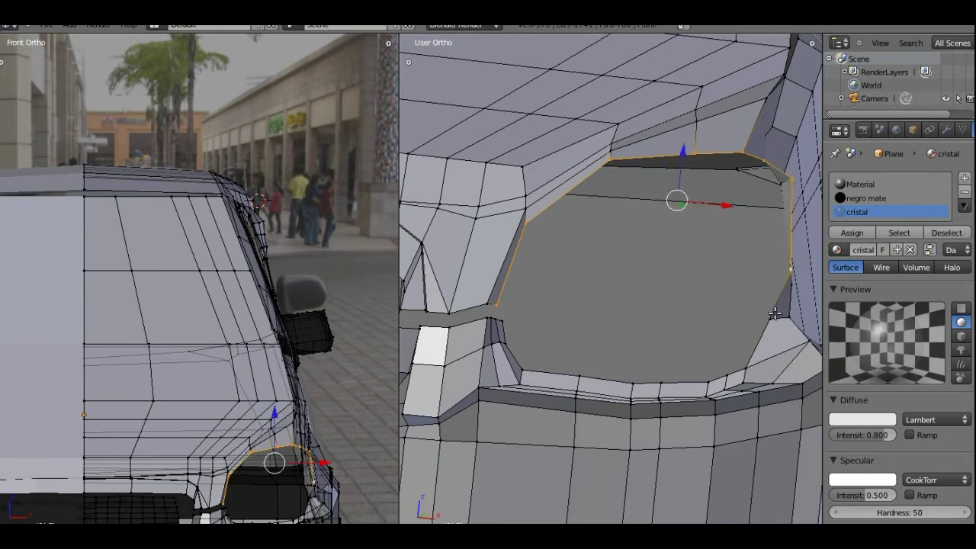
{"action": "left_click", "coordinate": [772, 317], "text": "shift"}
{"action": "left_click", "coordinate": [745, 370], "text": "shift"}
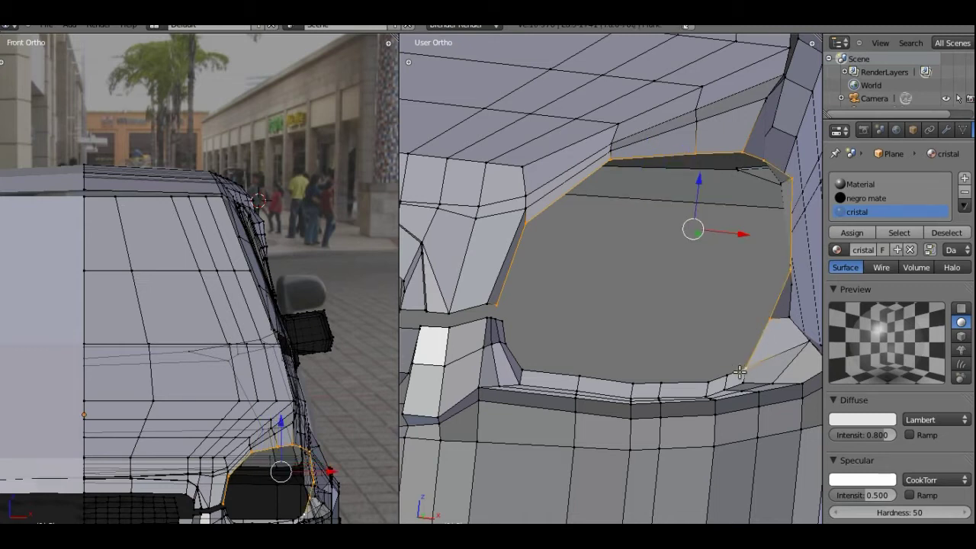
{"action": "left_click", "coordinate": [727, 373], "text": "shift"}
{"action": "left_click", "coordinate": [709, 383], "text": "shift"}
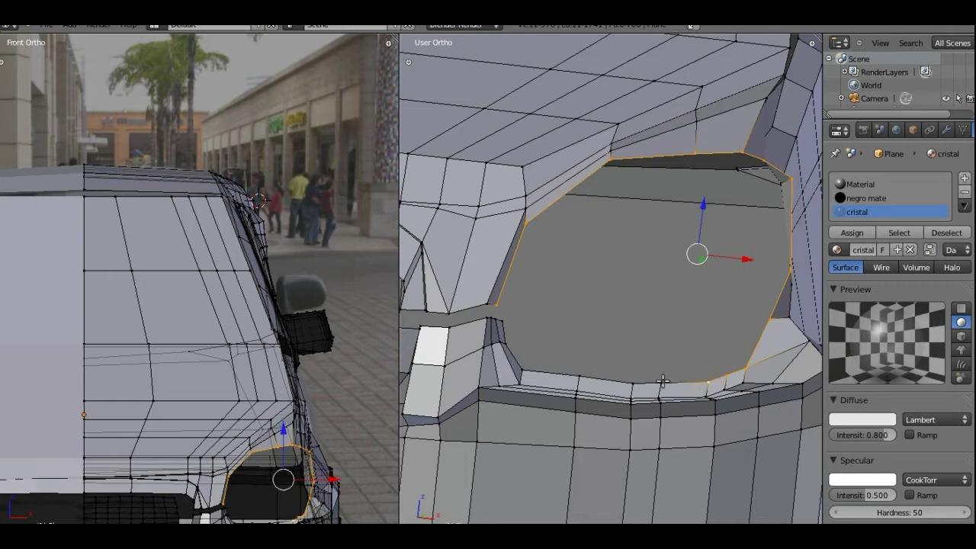
{"action": "left_click", "coordinate": [663, 381], "text": "shift"}
{"action": "left_click", "coordinate": [630, 381], "text": "shift"}
{"action": "left_click", "coordinate": [579, 376], "text": "shift"}
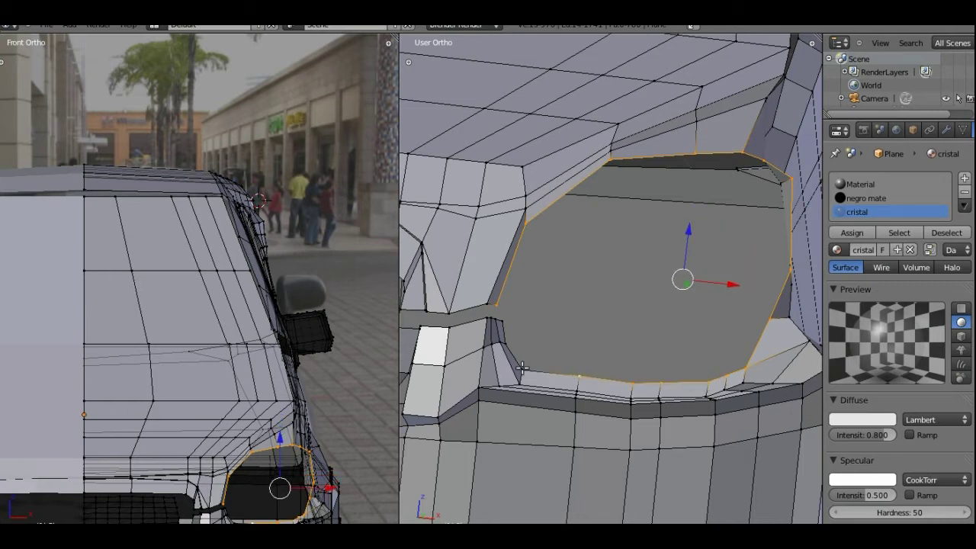
{"action": "left_click", "coordinate": [521, 372], "text": "shift"}
{"action": "left_click", "coordinate": [505, 344], "text": "shift"}
{"action": "left_click", "coordinate": [508, 323], "text": "shift"}
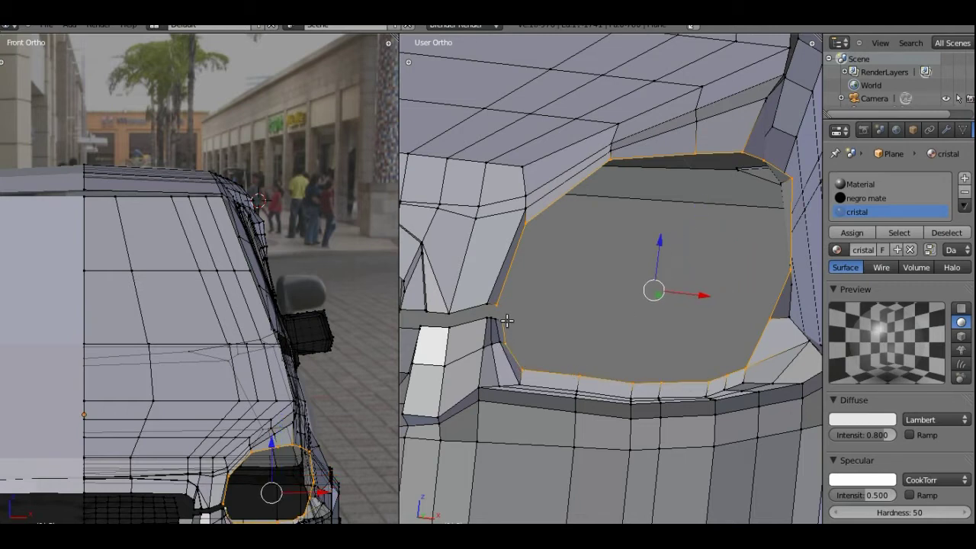
Step: Extrude the opening's border loop in place and scale it slightly smaller
{"action": "key", "text": "e"}
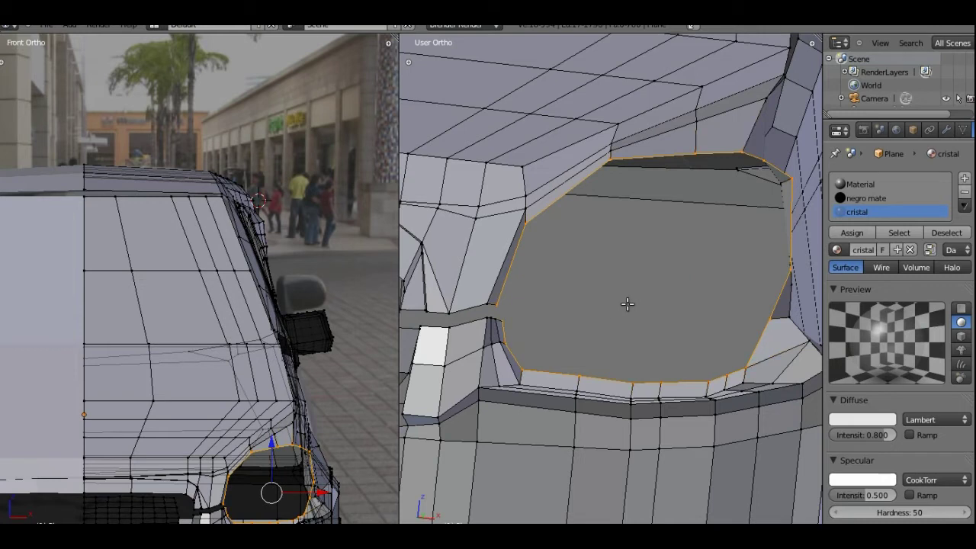
{"action": "right_click", "coordinate": [627, 305]}
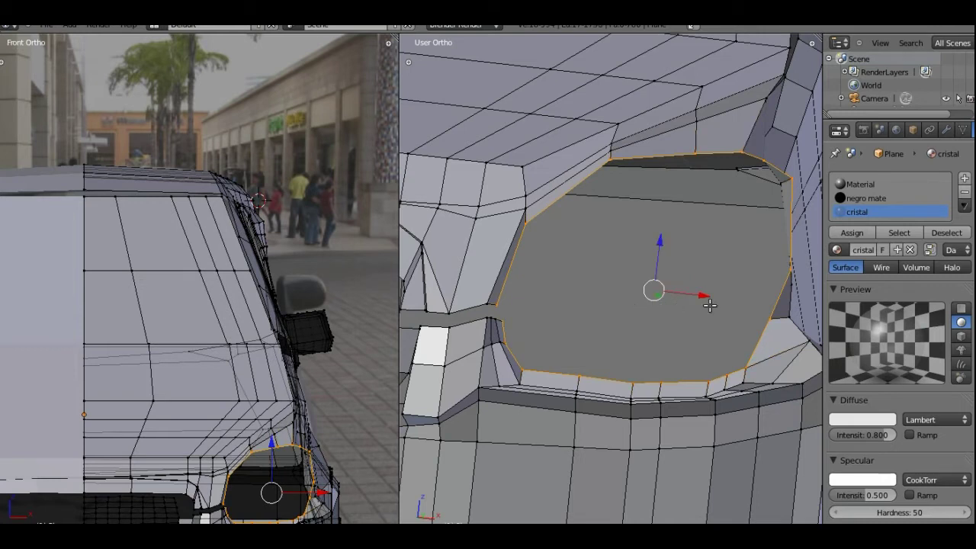
{"action": "key", "text": "s"}
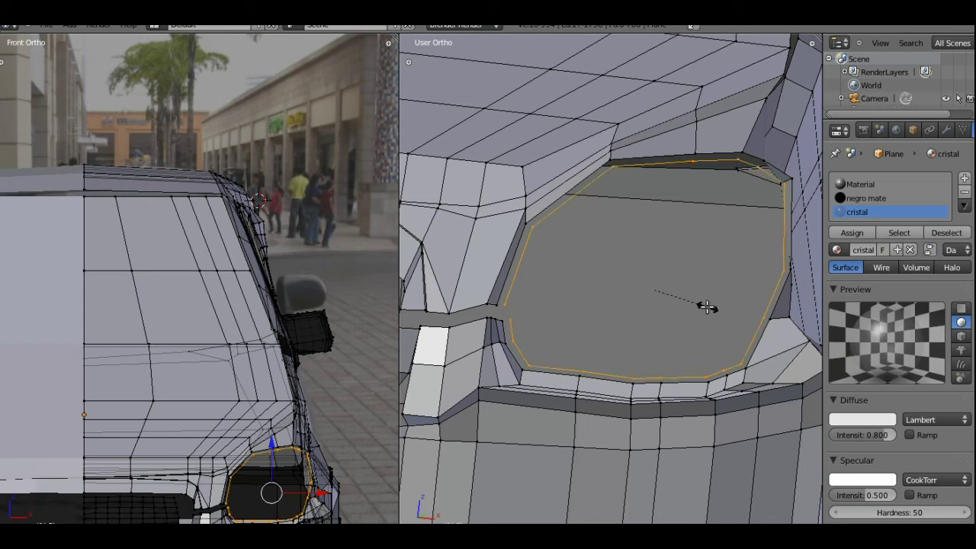
{"action": "left_click", "coordinate": [705, 305]}
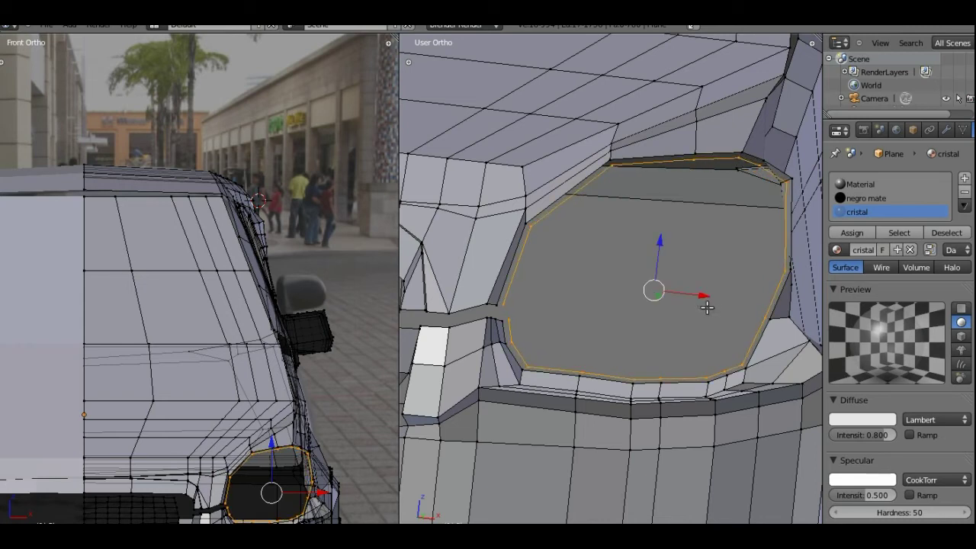
{"action": "middle_click_drag", "start_coordinate": [740, 172], "coordinate": [740, 169]}
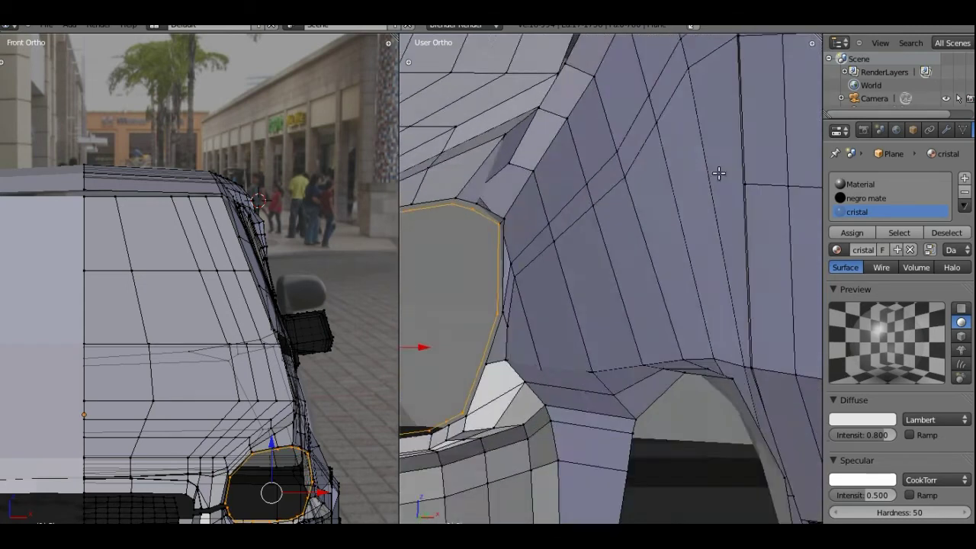
{"action": "scroll", "coordinate": [585, 282], "scroll_direction": "up", "scroll_amount": 3}
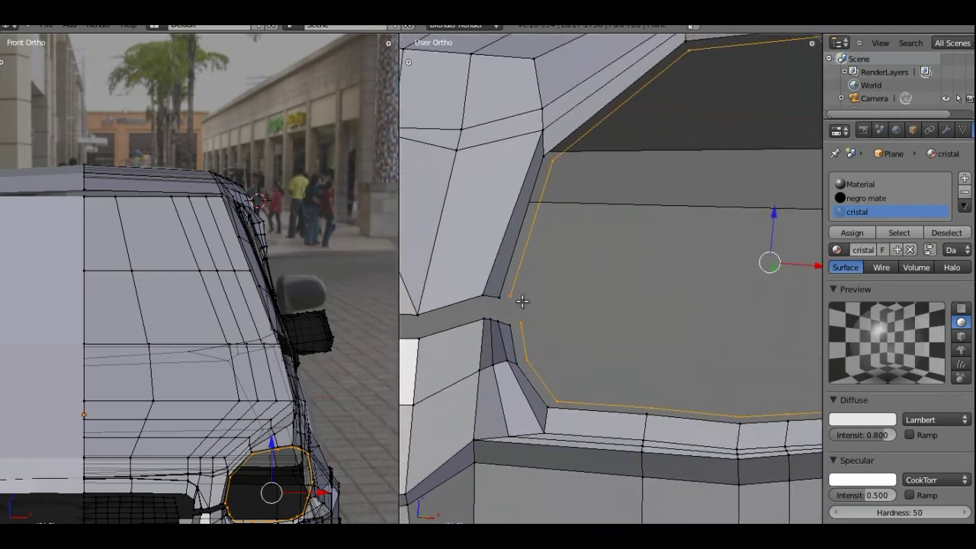
Step: Move the loop's left corner vertex along X into place
{"action": "right_click", "coordinate": [511, 295]}
{"action": "right_click", "coordinate": [519, 318], "text": "shift"}
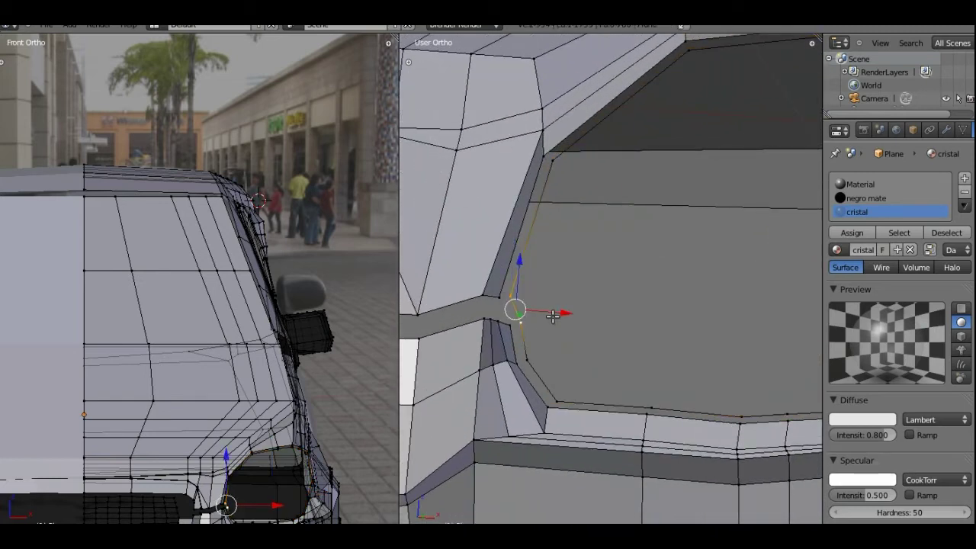
{"action": "right_click", "coordinate": [523, 324]}
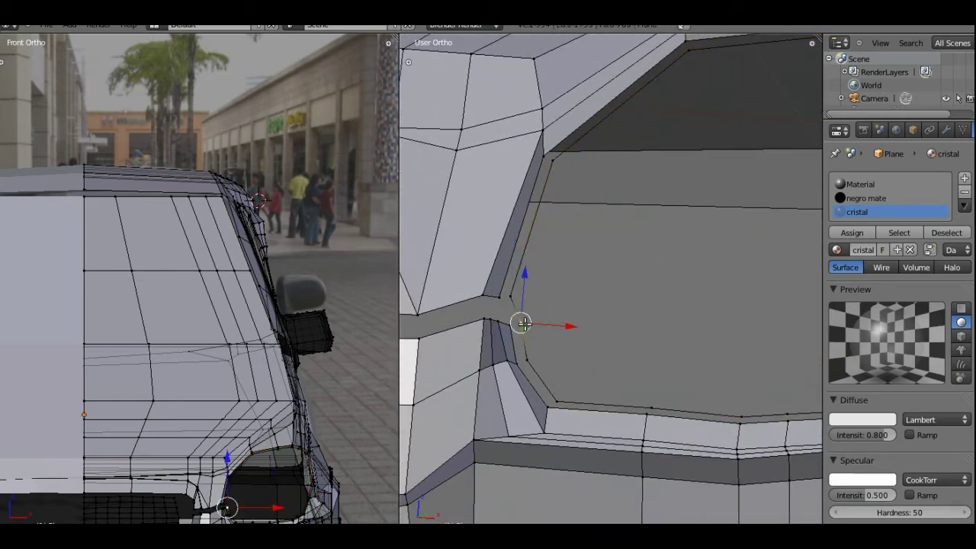
{"action": "key", "text": "g"}
{"action": "key", "text": "x"}
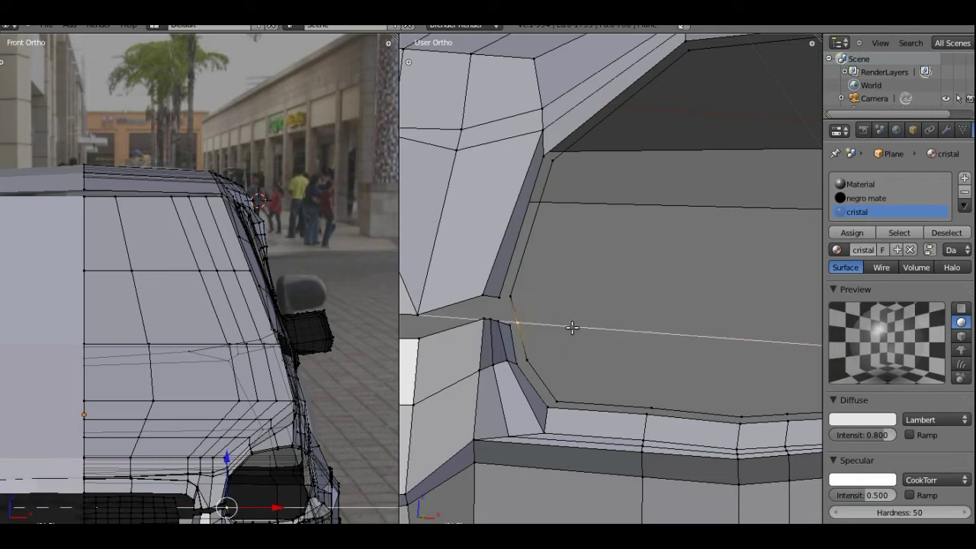
{"action": "left_click", "coordinate": [568, 328]}
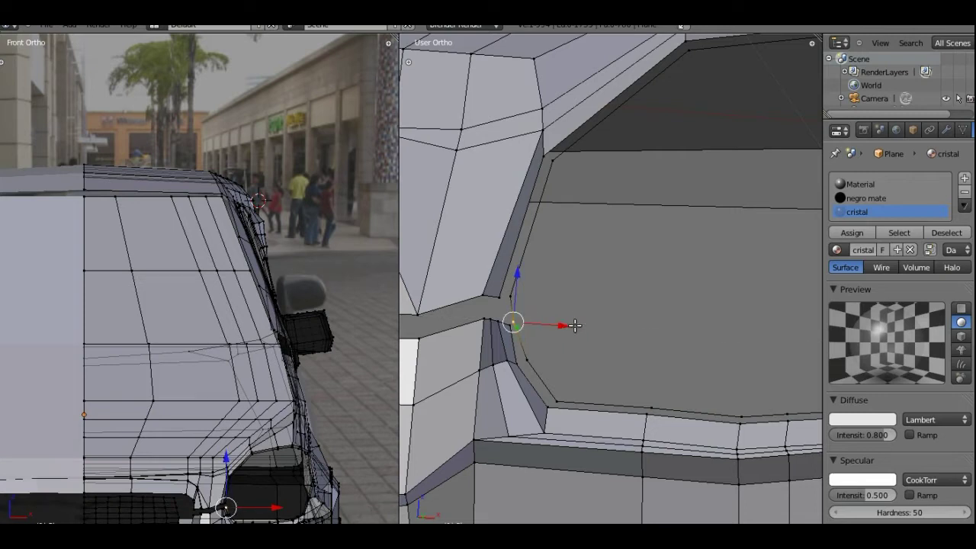
{"action": "mouse_move", "coordinate": [577, 326]}
{"action": "middle_mouse_down"}
{"action": "mouse_move", "coordinate": [597, 283]}
{"action": "mouse_move", "coordinate": [618, 279]}
{"action": "middle_mouse_up"}
{"action": "mouse_move", "coordinate": [725, 219]}
{"action": "middle_mouse_down"}
{"action": "mouse_move", "coordinate": [562, 218]}
{"action": "mouse_move", "coordinate": [572, 264]}
{"action": "mouse_move", "coordinate": [593, 297]}
{"action": "middle_mouse_up"}
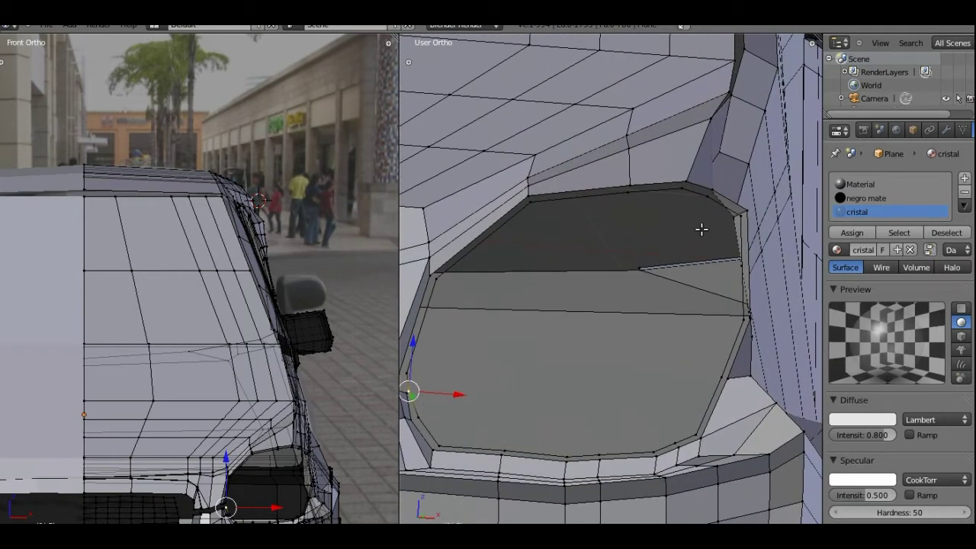
Step: Fill the first narrow side face from four vertices along the recess edge
{"action": "mouse_move", "coordinate": [472, 285]}
{"action": "middle_mouse_down"}
{"action": "mouse_move", "coordinate": [514, 277]}
{"action": "mouse_move", "coordinate": [580, 230]}
{"action": "middle_mouse_up"}
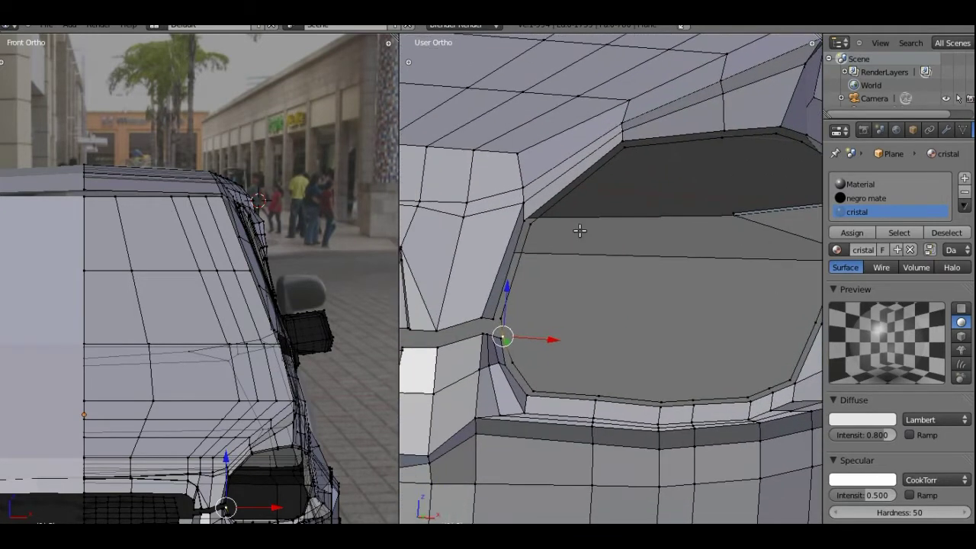
{"action": "right_click", "coordinate": [532, 233]}
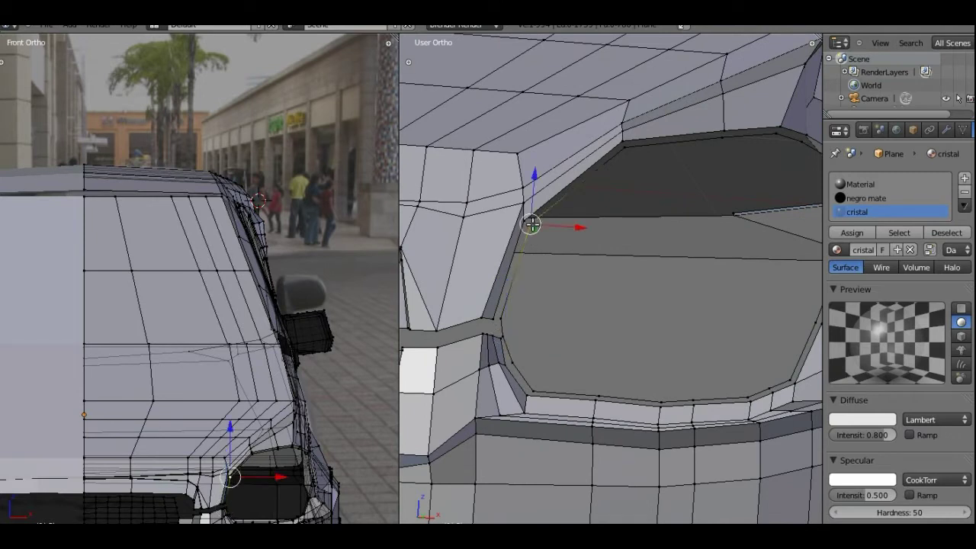
{"action": "right_click", "coordinate": [516, 360], "text": "shift"}
{"action": "right_click", "coordinate": [507, 340], "text": "shift"}
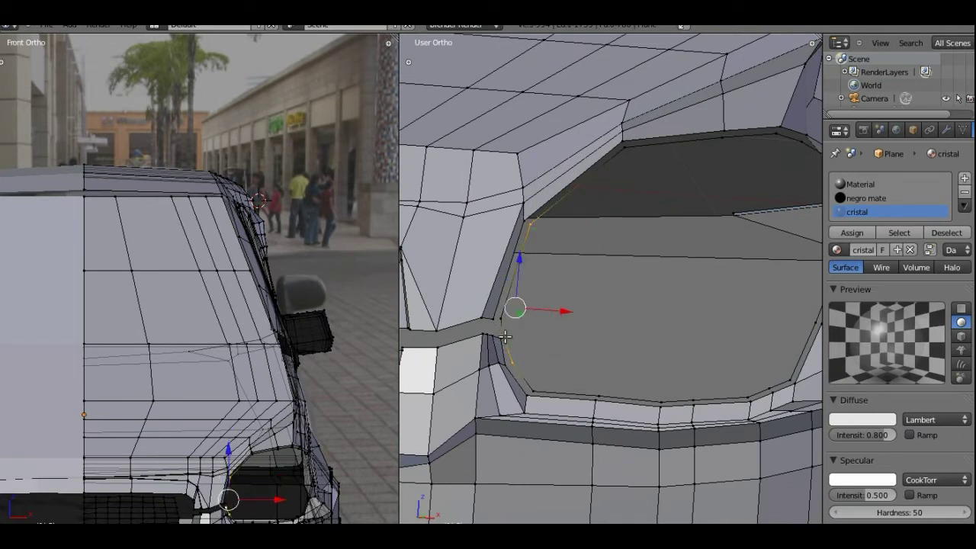
{"action": "right_click", "coordinate": [504, 320], "text": "shift"}
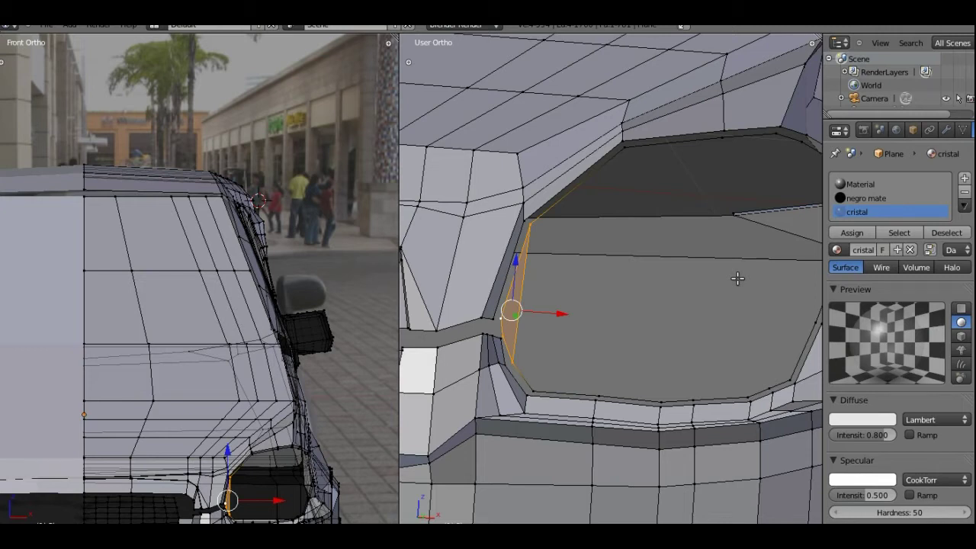
{"action": "right_click", "coordinate": [625, 147]}
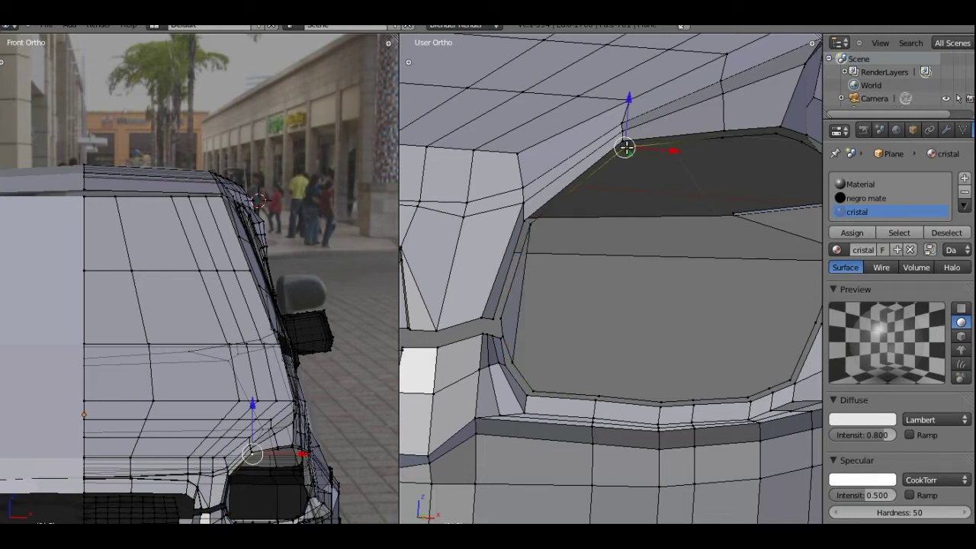
{"action": "right_click", "coordinate": [530, 226], "text": "shift"}
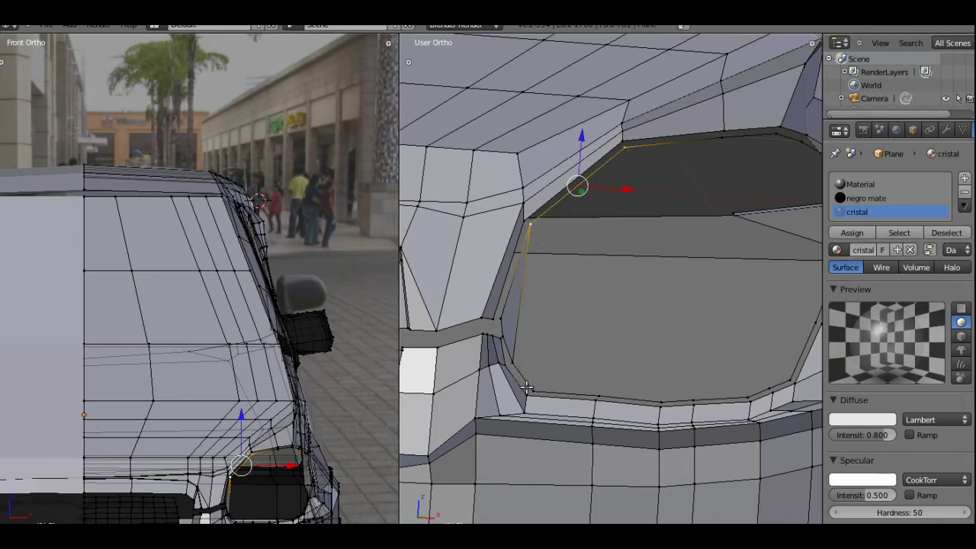
{"action": "right_click", "coordinate": [516, 356], "text": "shift"}
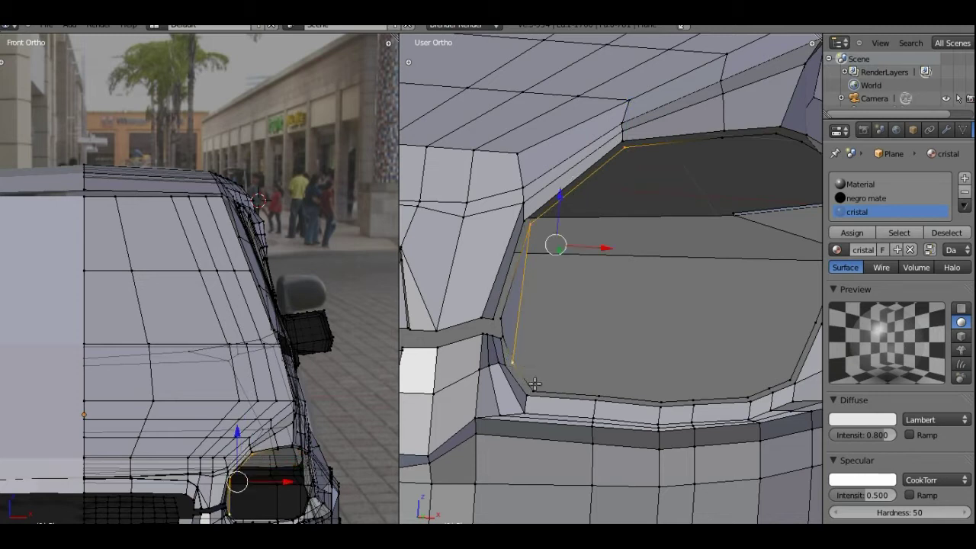
{"action": "right_click", "coordinate": [534, 385], "text": "shift"}
{"action": "key", "text": "f"}
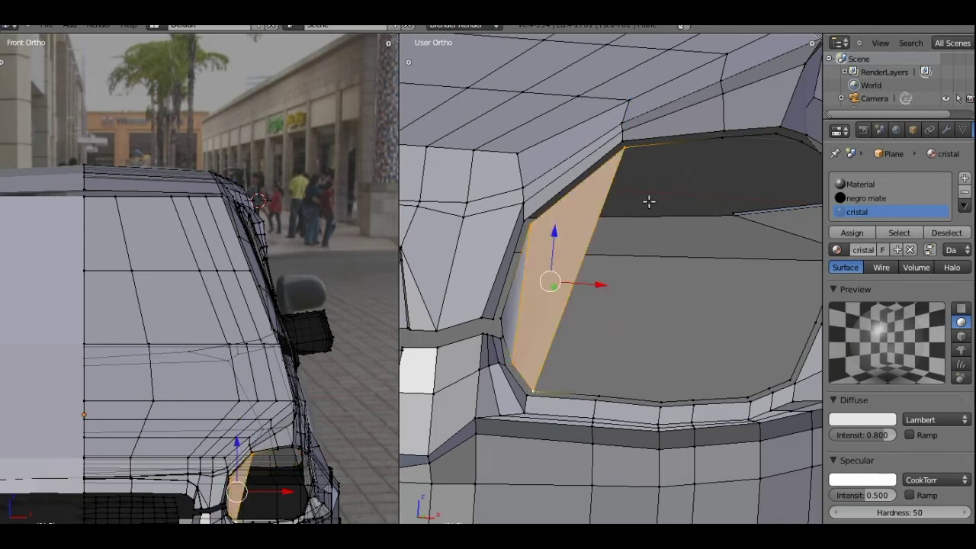
Step: Fill a second face from the upper-edge, upper-left corner and bottom-left vertices
{"action": "right_click", "coordinate": [720, 138]}
{"action": "right_click", "coordinate": [625, 146], "text": "shift"}
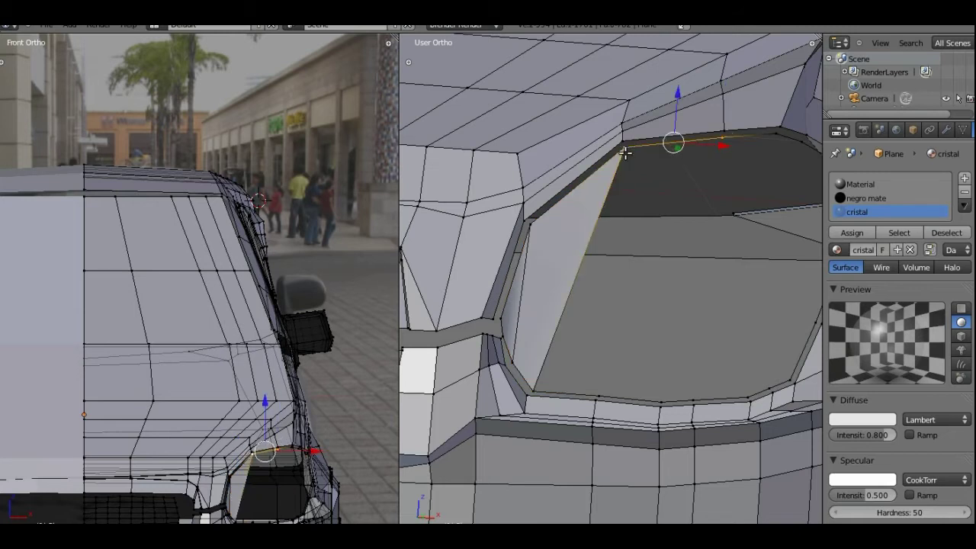
{"action": "right_click", "coordinate": [538, 387], "text": "shift"}
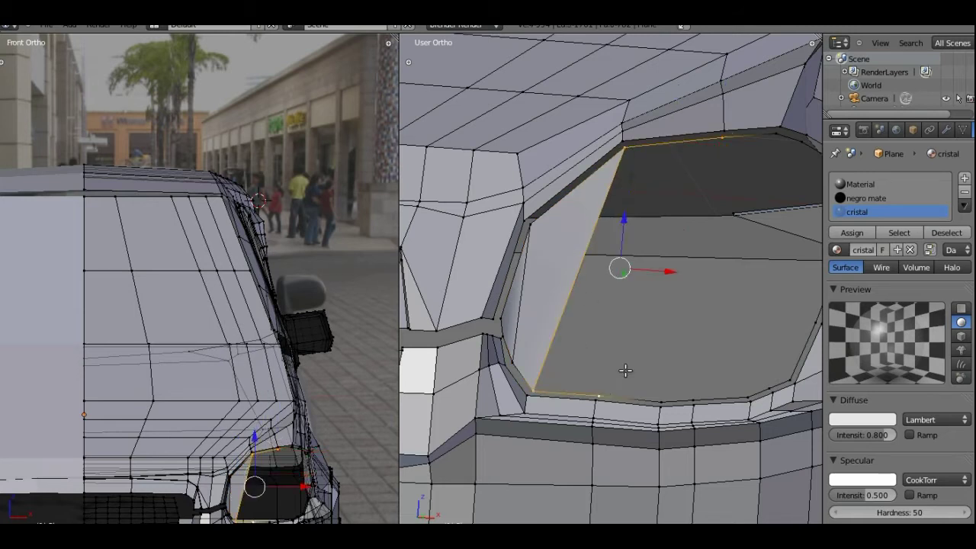
{"action": "key", "text": "f"}
Step: Fill a face strip beside a diagonal edge from the top corner to the bottom
{"action": "mouse_move", "coordinate": [669, 334]}
{"action": "middle_mouse_down"}
{"action": "mouse_move", "coordinate": [741, 305]}
{"action": "mouse_move", "coordinate": [704, 273]}
{"action": "middle_mouse_up"}
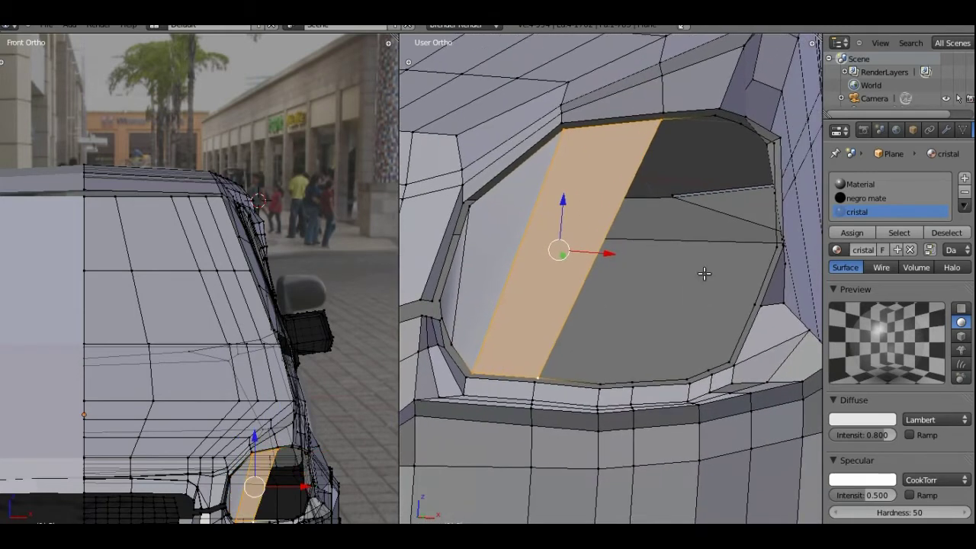
{"action": "right_click", "coordinate": [703, 115]}
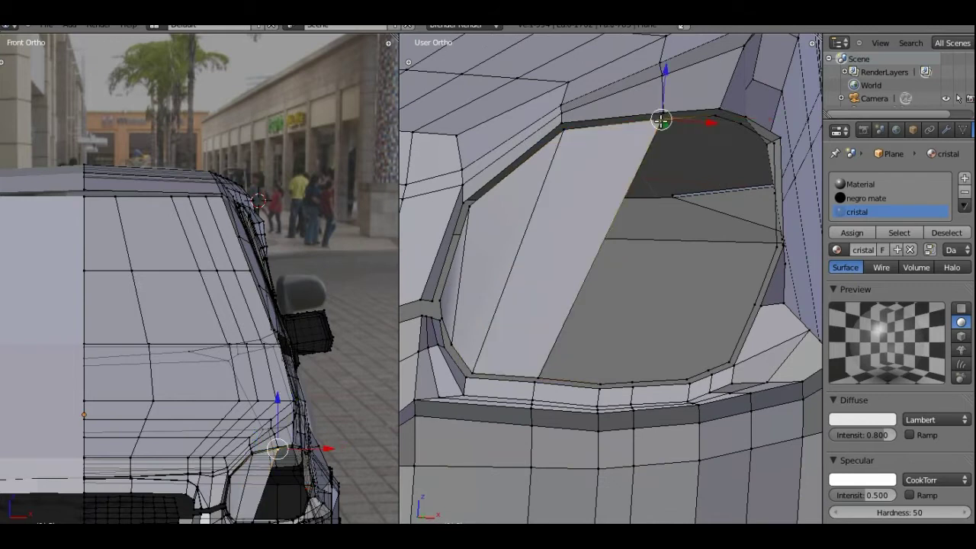
{"action": "right_click", "coordinate": [663, 120], "text": "shift"}
{"action": "right_click", "coordinate": [599, 380], "text": "shift"}
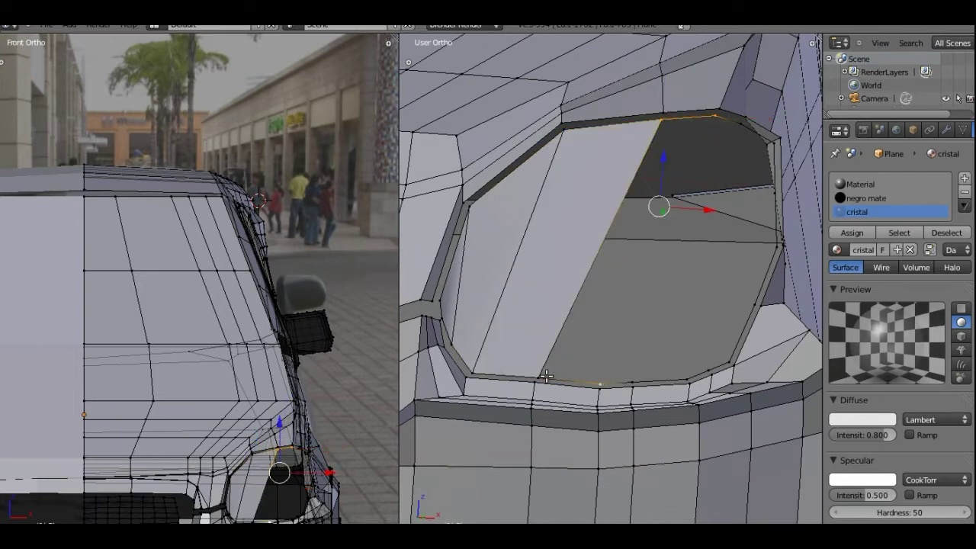
{"action": "right_click", "coordinate": [540, 377], "text": "shift"}
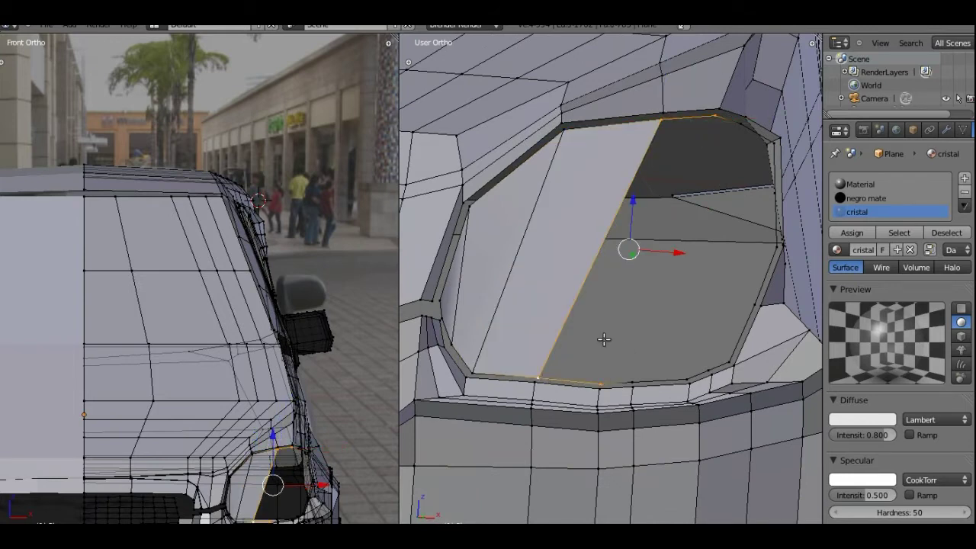
{"action": "right_click", "coordinate": [717, 112]}
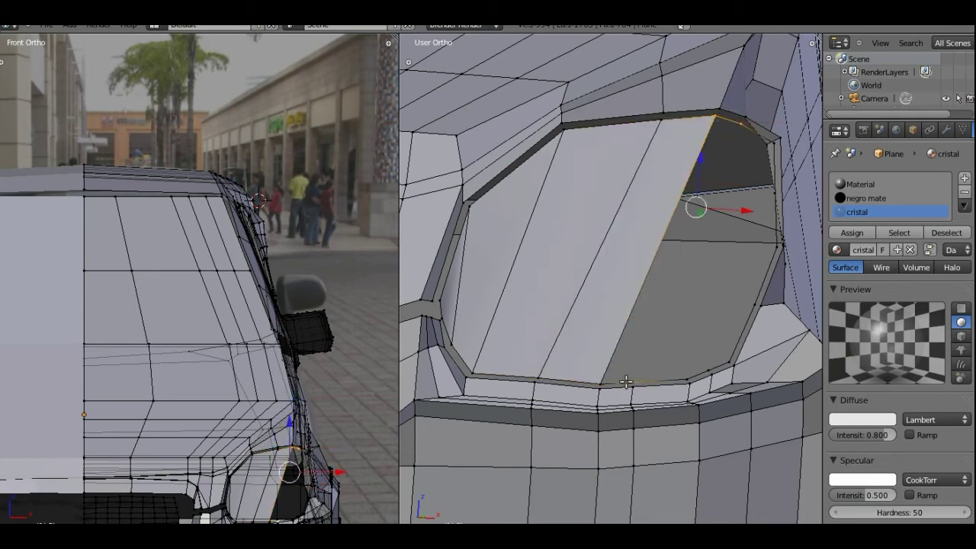
{"action": "right_click", "coordinate": [602, 381], "text": "shift"}
{"action": "key", "text": "f"}
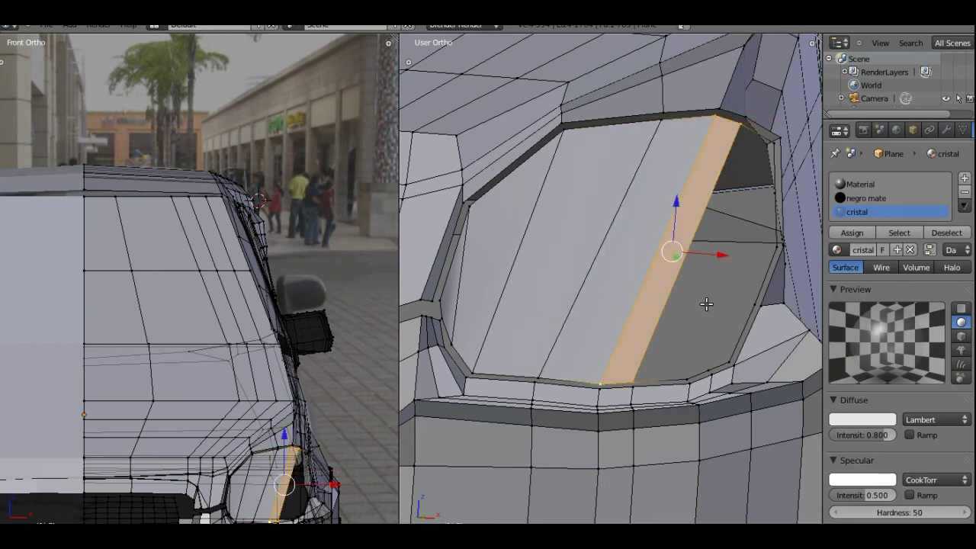
Step: Select the headlight side face's top and bottom-edge vertices
{"action": "middle_click_drag", "start_coordinate": [732, 240], "coordinate": [690, 229], "text": "shift"}
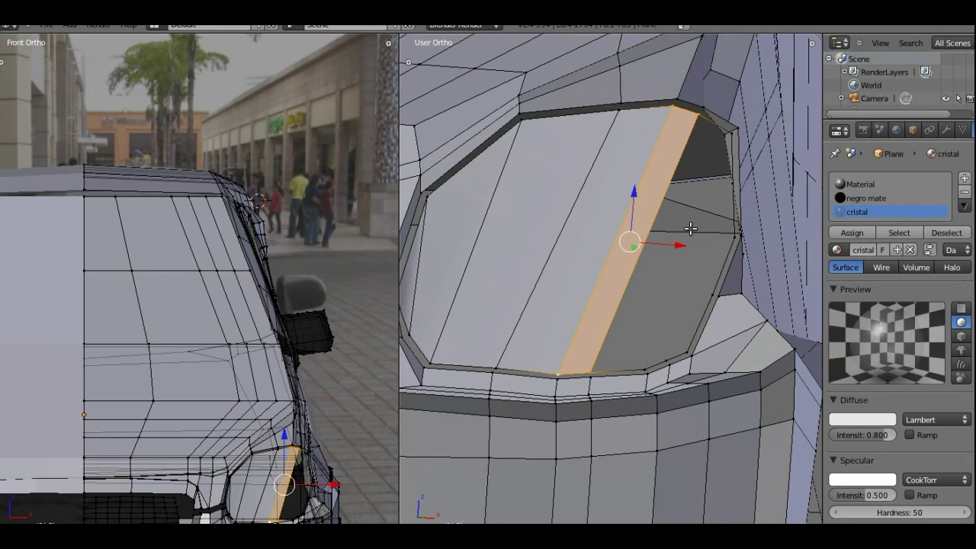
{"action": "right_click", "coordinate": [701, 114]}
{"action": "right_click", "coordinate": [731, 130]}
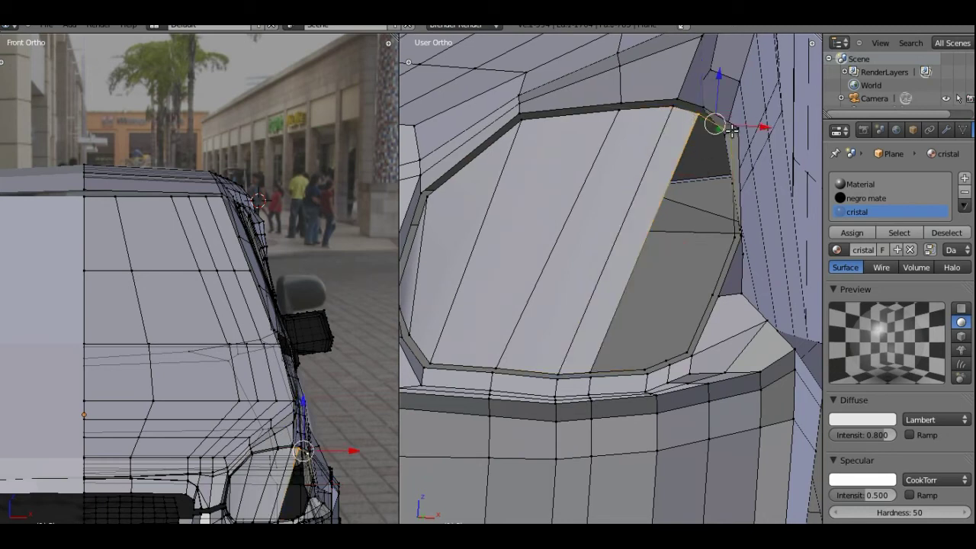
{"action": "right_click", "coordinate": [589, 371], "text": "shift"}
{"action": "right_click", "coordinate": [591, 373], "text": "shift"}
{"action": "right_click", "coordinate": [594, 370], "text": "shift"}
{"action": "right_click", "coordinate": [645, 369], "text": "shift"}
{"action": "right_click", "coordinate": [639, 345], "text": "shift"}
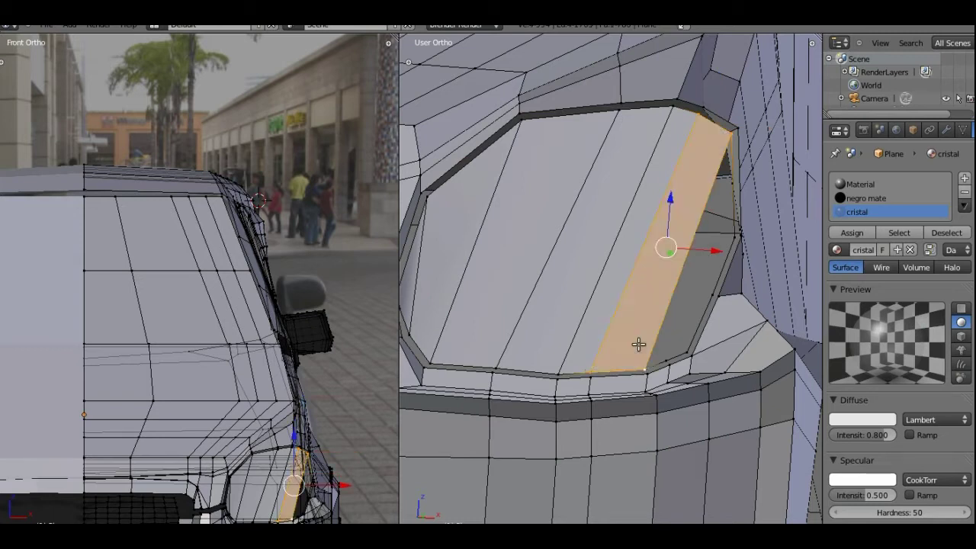
{"action": "right_click", "coordinate": [730, 137]}
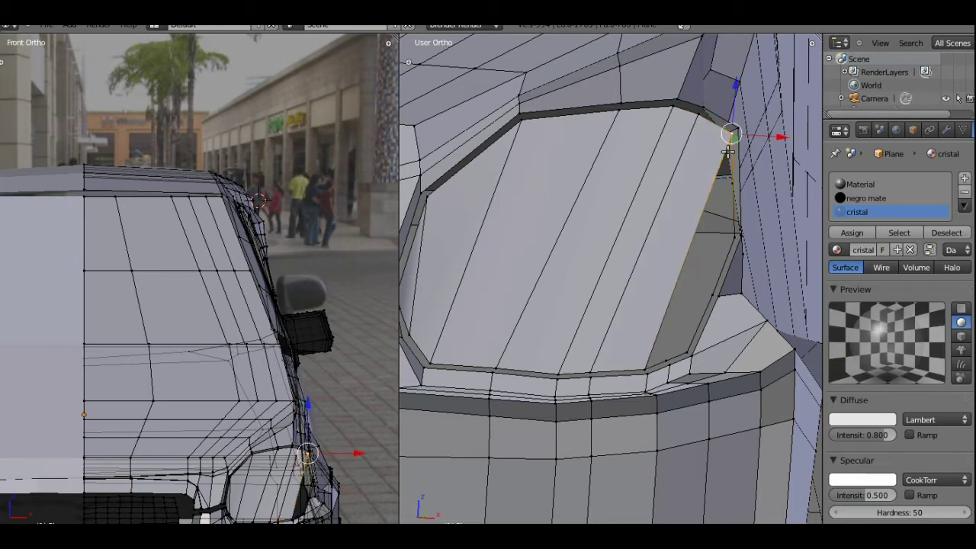
Step: Select the narrow side face running down the headlight's right edge
{"action": "mouse_move", "coordinate": [736, 216]}
{"action": "middle_mouse_down"}
{"action": "mouse_move", "coordinate": [719, 202]}
{"action": "mouse_move", "coordinate": [646, 250]}
{"action": "mouse_move", "coordinate": [669, 279]}
{"action": "middle_mouse_up"}
{"action": "right_click", "coordinate": [632, 315], "text": "shift"}
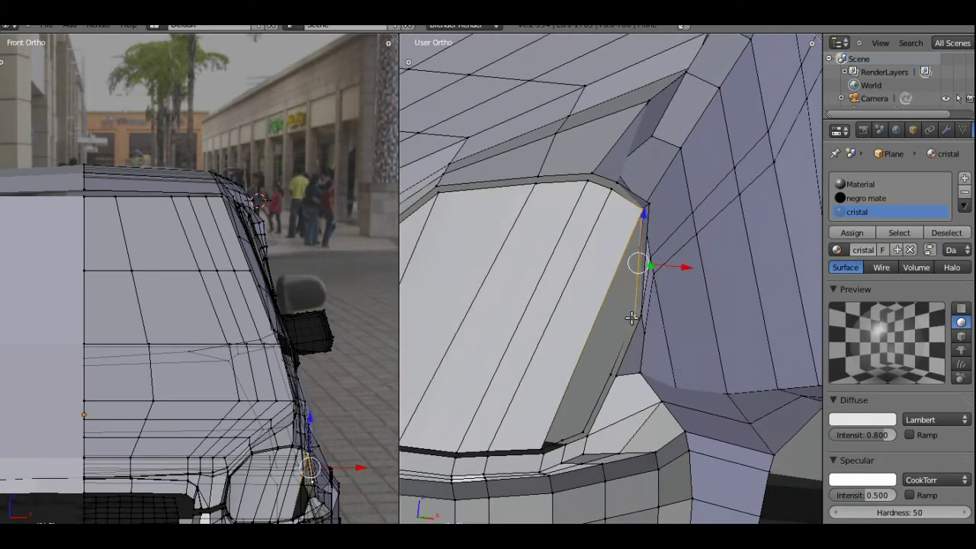
{"action": "right_click", "coordinate": [560, 441], "text": "shift"}
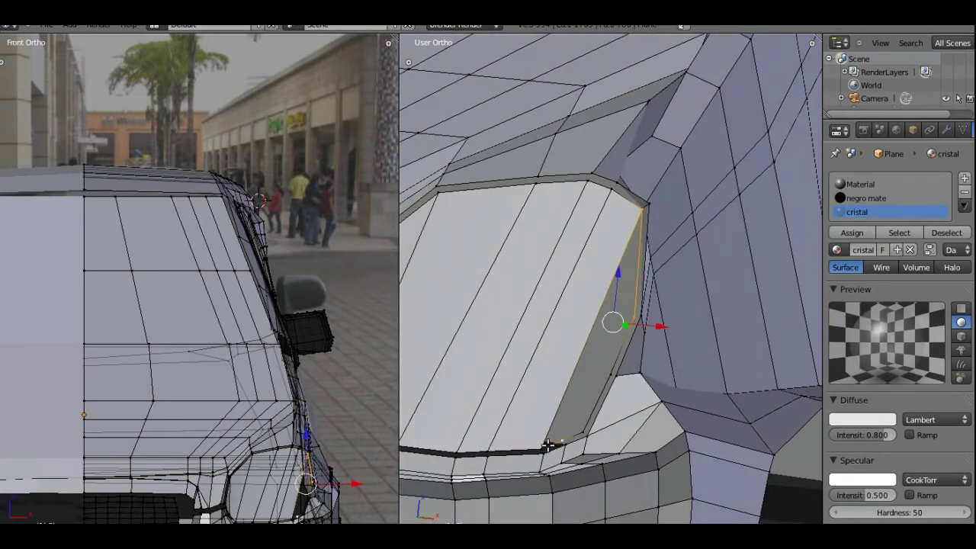
{"action": "right_click", "coordinate": [548, 446], "text": "shift"}
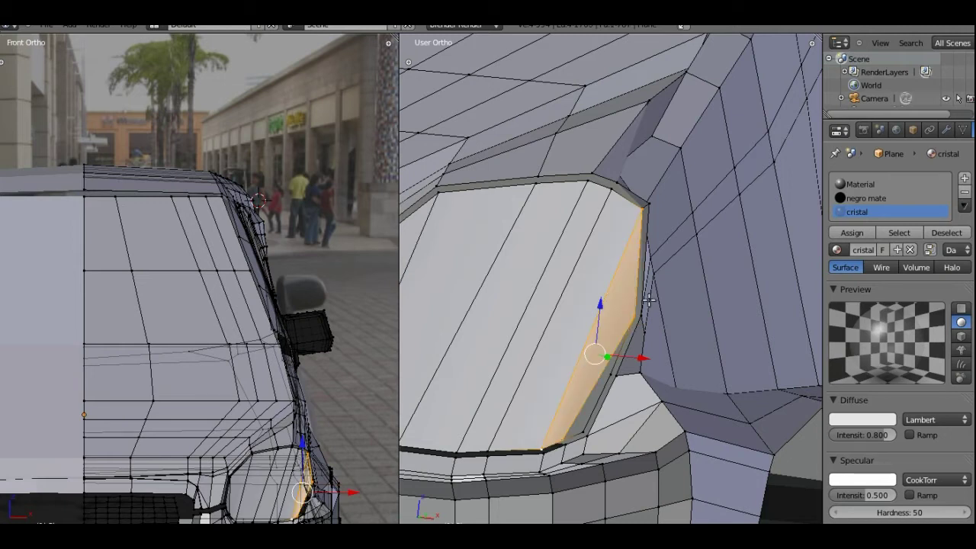
Step: Select the four corners of the narrow lower-right face and inspect the recess
{"action": "middle_click_drag", "start_coordinate": [605, 356], "coordinate": [623, 282], "text": "shift"}
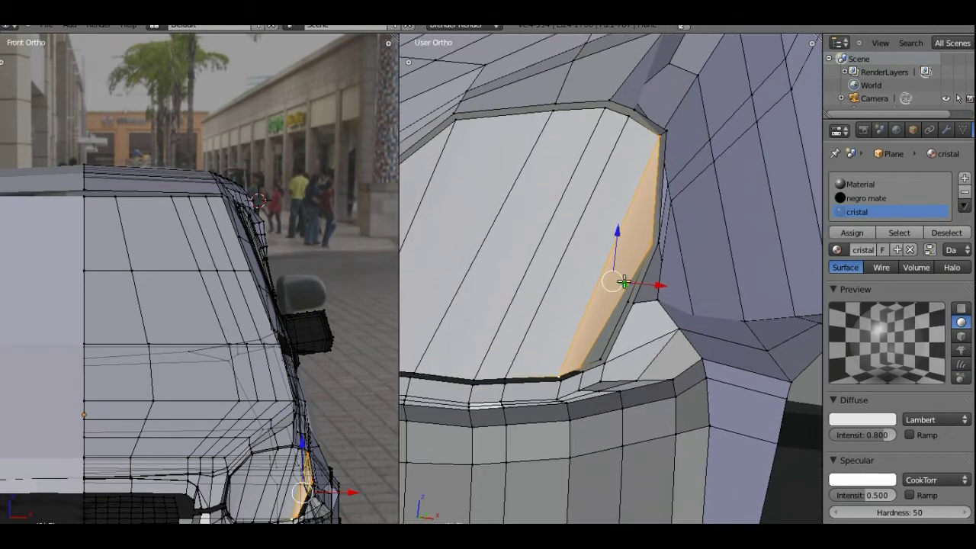
{"action": "right_click", "coordinate": [650, 246]}
{"action": "right_click", "coordinate": [582, 366], "text": "shift"}
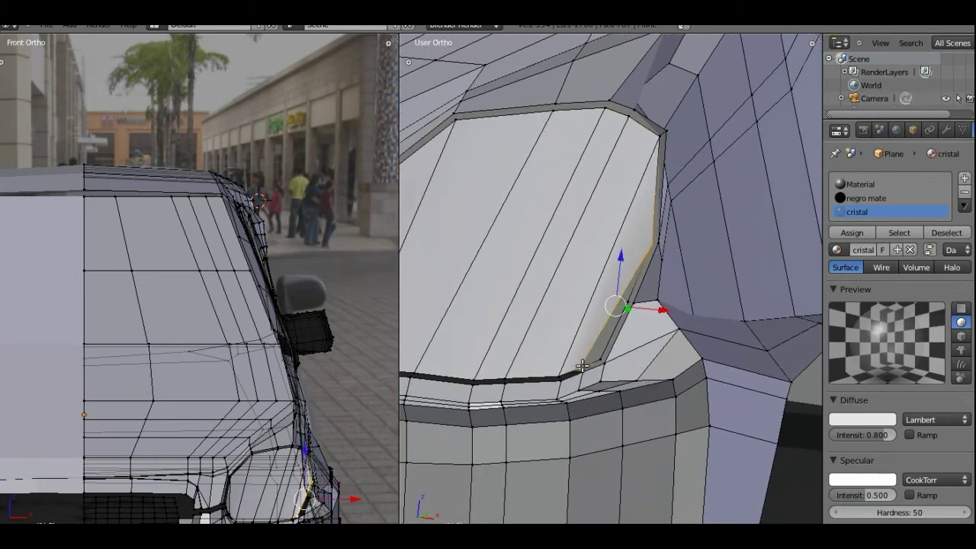
{"action": "right_click", "coordinate": [601, 362], "text": "shift"}
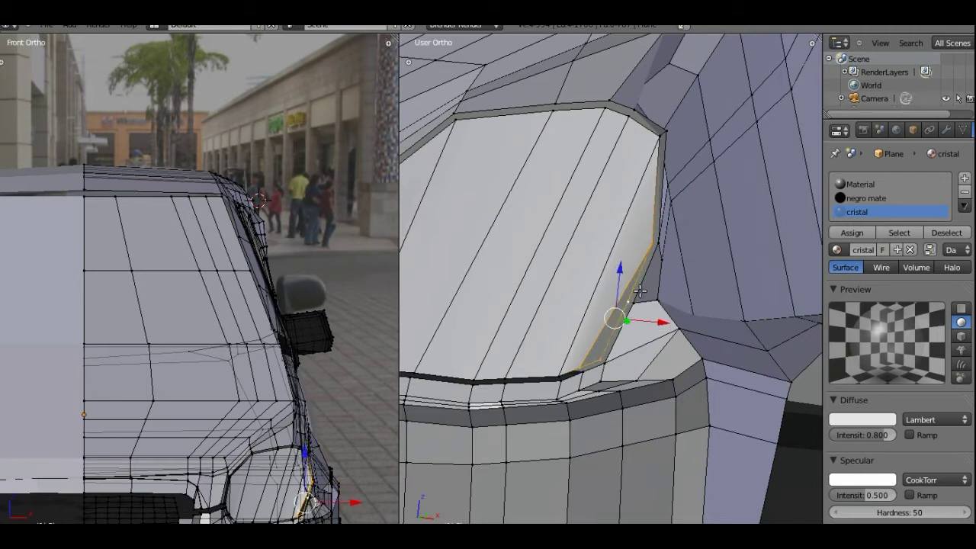
{"action": "right_click", "coordinate": [635, 287], "text": "shift"}
{"action": "scroll", "coordinate": [602, 307], "scroll_direction": "down", "scroll_amount": 2}
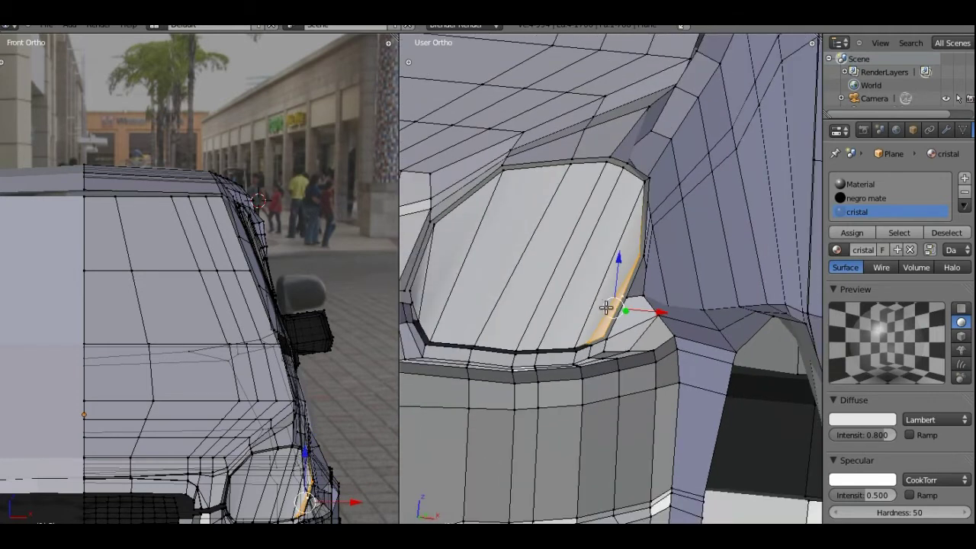
{"action": "mouse_move", "coordinate": [514, 308]}
{"action": "middle_mouse_down"}
{"action": "mouse_move", "coordinate": [562, 298]}
{"action": "mouse_move", "coordinate": [479, 233]}
{"action": "middle_mouse_up"}
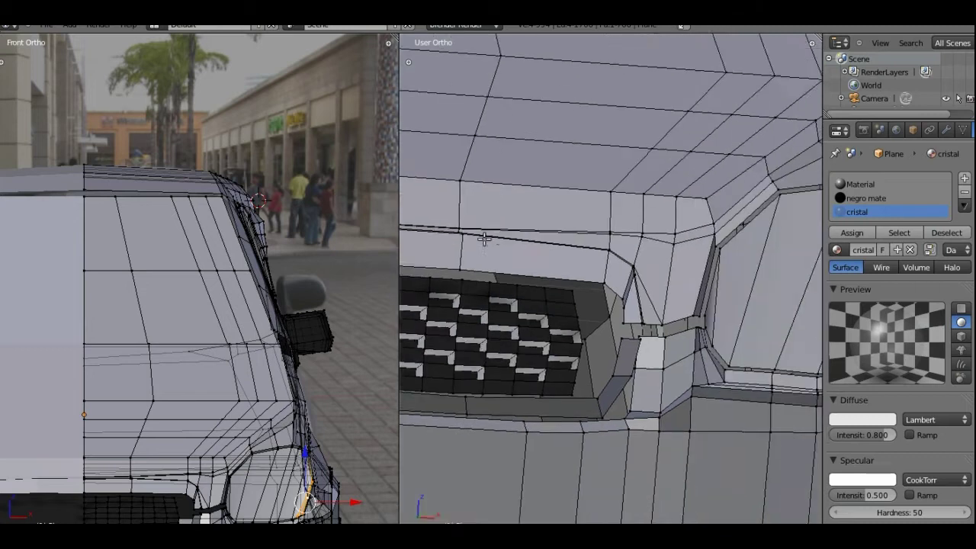
{"action": "scroll", "coordinate": [610, 261], "scroll_direction": "up", "scroll_amount": 2}
{"action": "middle_click_drag", "start_coordinate": [612, 229], "coordinate": [569, 216]}
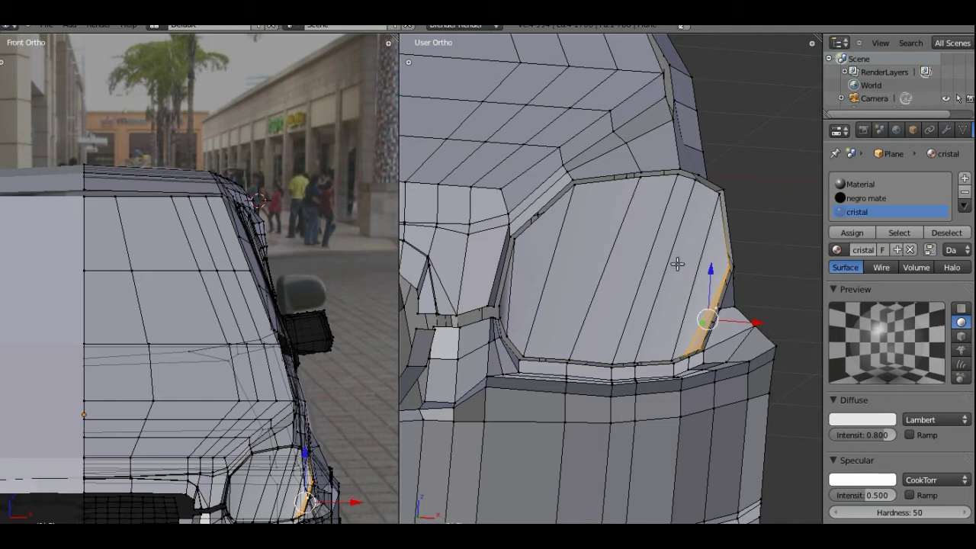
{"action": "mouse_move", "coordinate": [678, 264]}
{"action": "middle_mouse_down"}
{"action": "mouse_move", "coordinate": [664, 249]}
{"action": "mouse_move", "coordinate": [687, 253]}
{"action": "mouse_move", "coordinate": [608, 283]}
{"action": "mouse_move", "coordinate": [572, 280]}
{"action": "mouse_move", "coordinate": [676, 298]}
{"action": "mouse_move", "coordinate": [780, 298]}
{"action": "mouse_move", "coordinate": [538, 289]}
{"action": "mouse_move", "coordinate": [732, 324]}
{"action": "mouse_move", "coordinate": [577, 325]}
{"action": "mouse_move", "coordinate": [779, 329]}
{"action": "mouse_move", "coordinate": [573, 329]}
{"action": "mouse_move", "coordinate": [678, 299]}
{"action": "mouse_move", "coordinate": [417, 299]}
{"action": "mouse_move", "coordinate": [662, 302]}
{"action": "mouse_move", "coordinate": [495, 209]}
{"action": "mouse_move", "coordinate": [633, 200]}
{"action": "mouse_move", "coordinate": [638, 164]}
{"action": "mouse_move", "coordinate": [455, 237]}
{"action": "mouse_move", "coordinate": [603, 337]}
{"action": "mouse_move", "coordinate": [495, 217]}
{"action": "middle_mouse_up"}
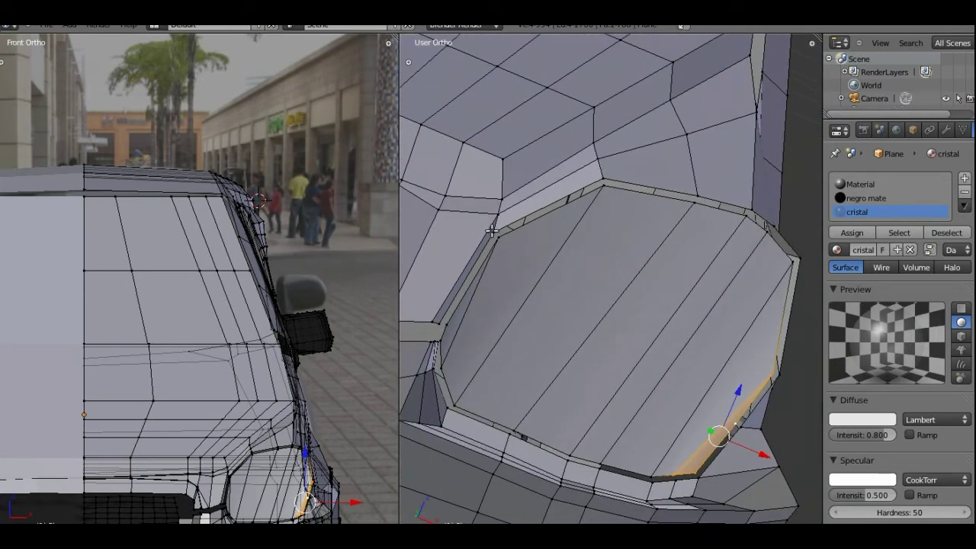
Step: Select the glass border vertices across the top, down the right side and along the bottom
{"action": "right_click", "coordinate": [492, 230]}
{"action": "right_click", "coordinate": [603, 183], "text": "shift"}
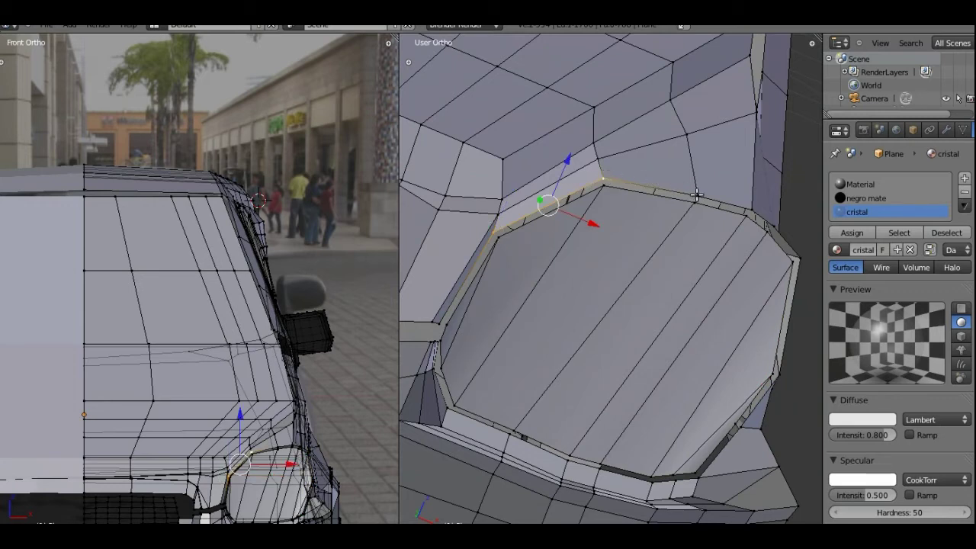
{"action": "right_click", "coordinate": [697, 196], "text": "shift"}
{"action": "right_click", "coordinate": [750, 207], "text": "shift"}
{"action": "right_click", "coordinate": [766, 223], "text": "shift"}
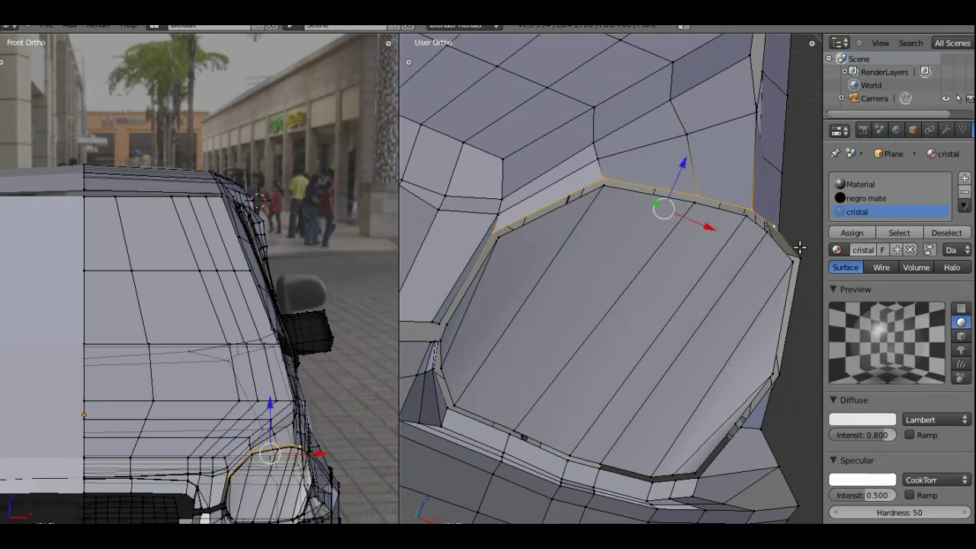
{"action": "right_click", "coordinate": [800, 263], "text": "shift"}
{"action": "right_click", "coordinate": [784, 381], "text": "shift"}
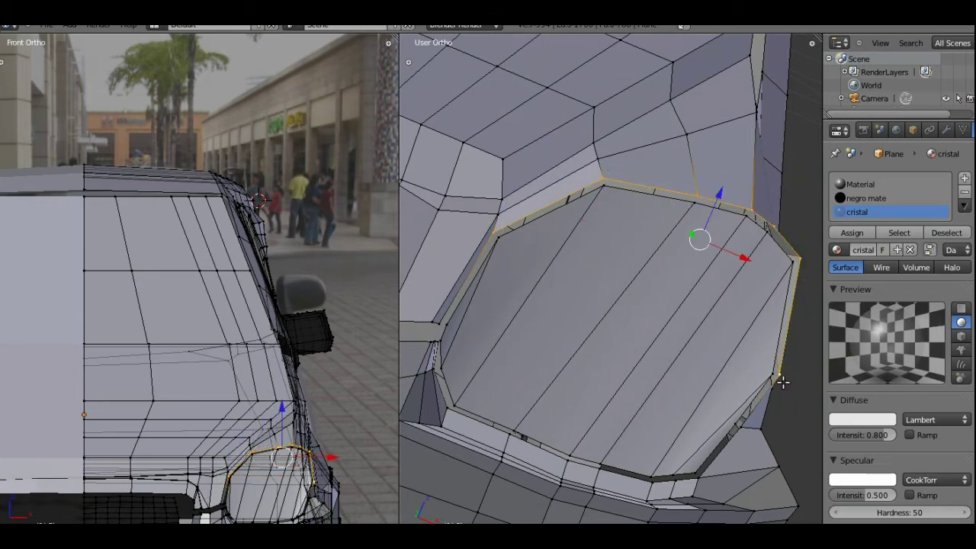
{"action": "right_click", "coordinate": [740, 432], "text": "shift"}
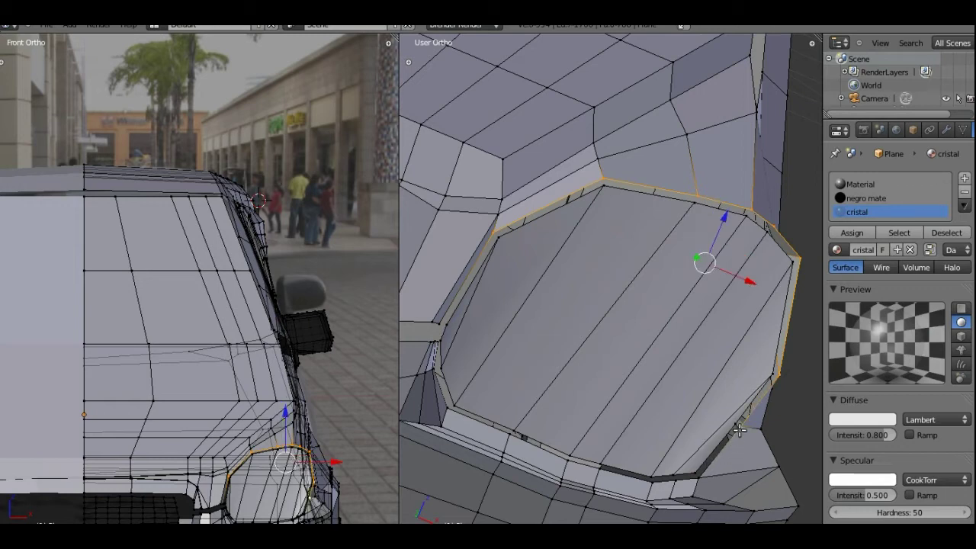
{"action": "right_click", "coordinate": [699, 478], "text": "shift"}
{"action": "right_click", "coordinate": [680, 478], "text": "shift"}
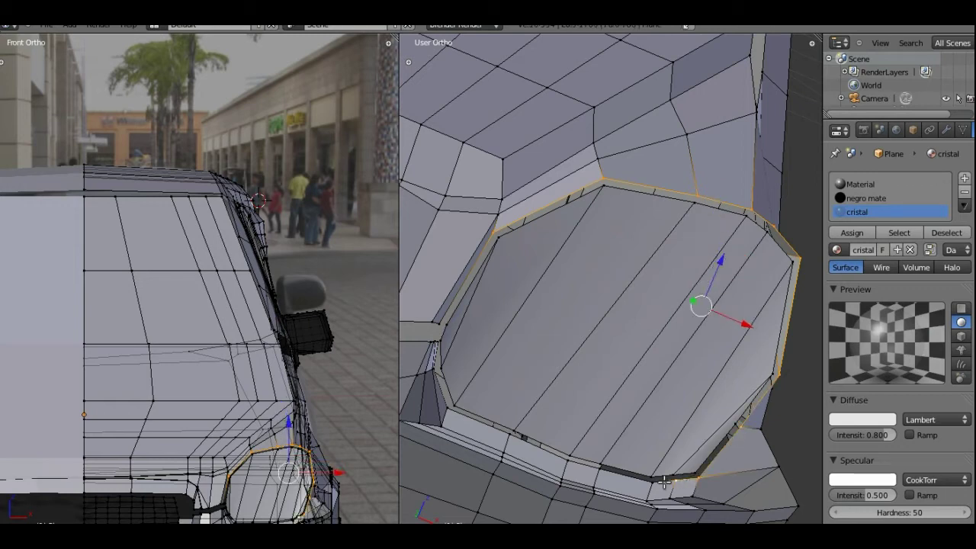
{"action": "right_click", "coordinate": [655, 482], "text": "shift"}
{"action": "right_click", "coordinate": [602, 468], "text": "shift"}
{"action": "right_click", "coordinate": [567, 462], "text": "shift"}
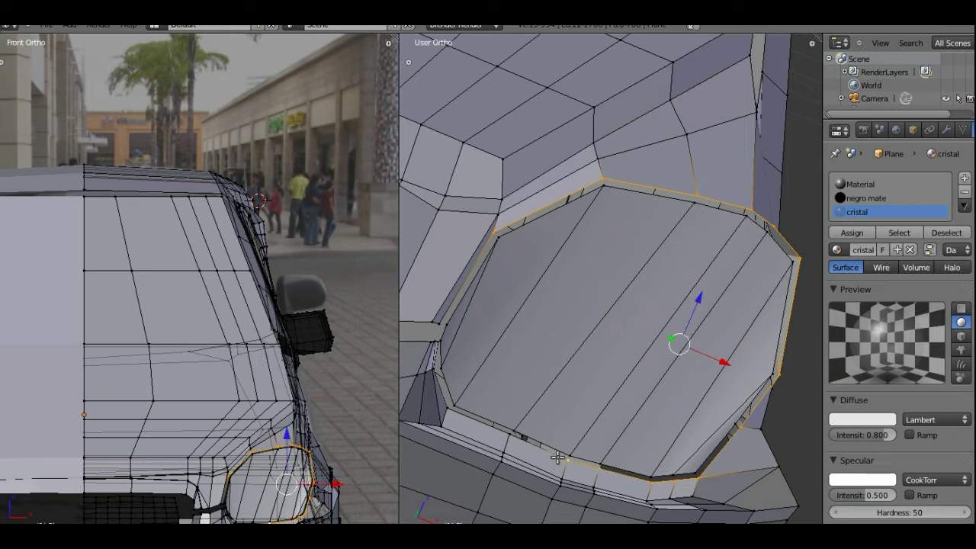
{"action": "right_click", "coordinate": [507, 438], "text": "shift"}
{"action": "right_click", "coordinate": [448, 408], "text": "shift"}
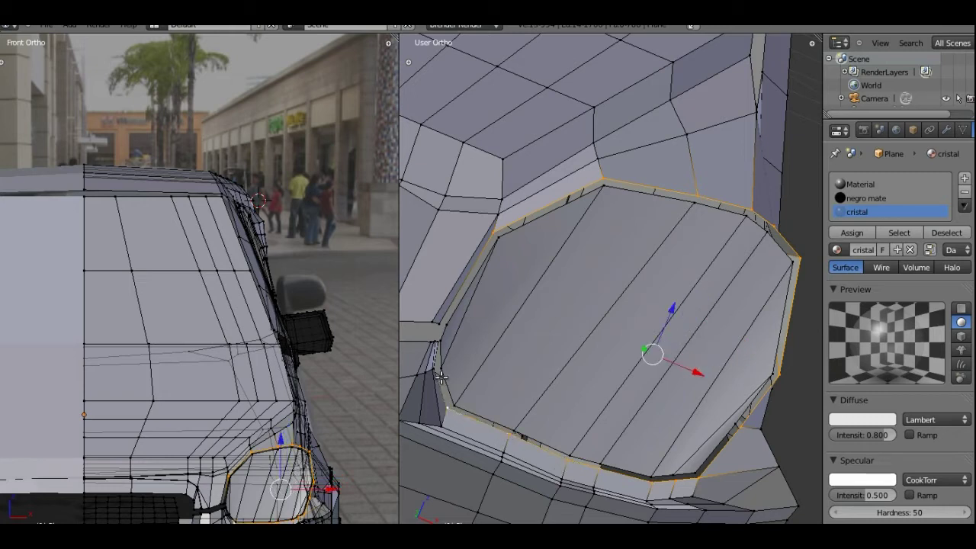
Step: Add the left-side and narrow left-corner vertices to close the border loop
{"action": "right_click", "coordinate": [437, 365], "text": "shift"}
{"action": "right_click", "coordinate": [439, 352], "text": "shift"}
{"action": "right_click", "coordinate": [432, 364], "text": "shift"}
{"action": "right_click", "coordinate": [437, 344], "text": "shift"}
{"action": "scroll", "coordinate": [434, 351], "scroll_direction": "up", "scroll_amount": 2}
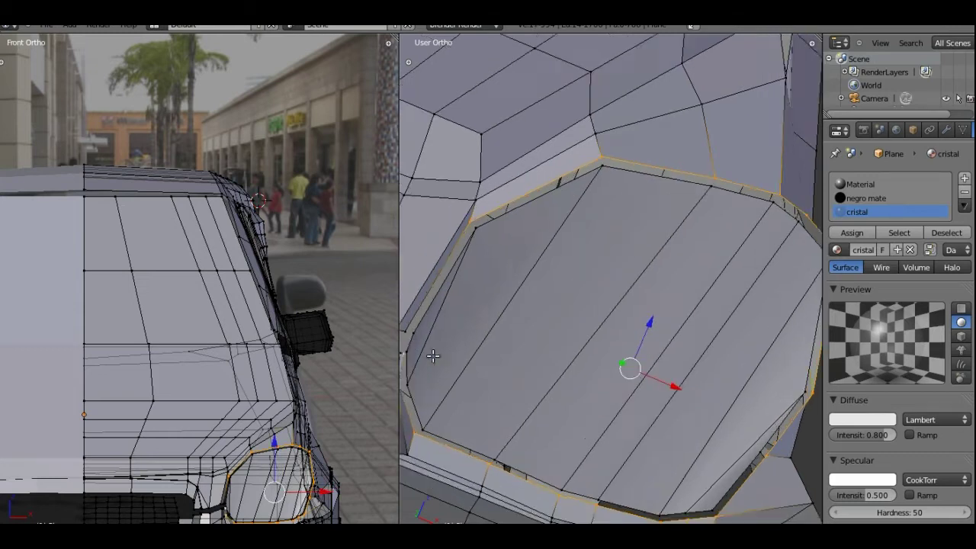
{"action": "scroll", "coordinate": [434, 353], "scroll_direction": "up", "scroll_amount": 3}
{"action": "middle_click_drag", "start_coordinate": [451, 362], "coordinate": [673, 239], "text": "shift"}
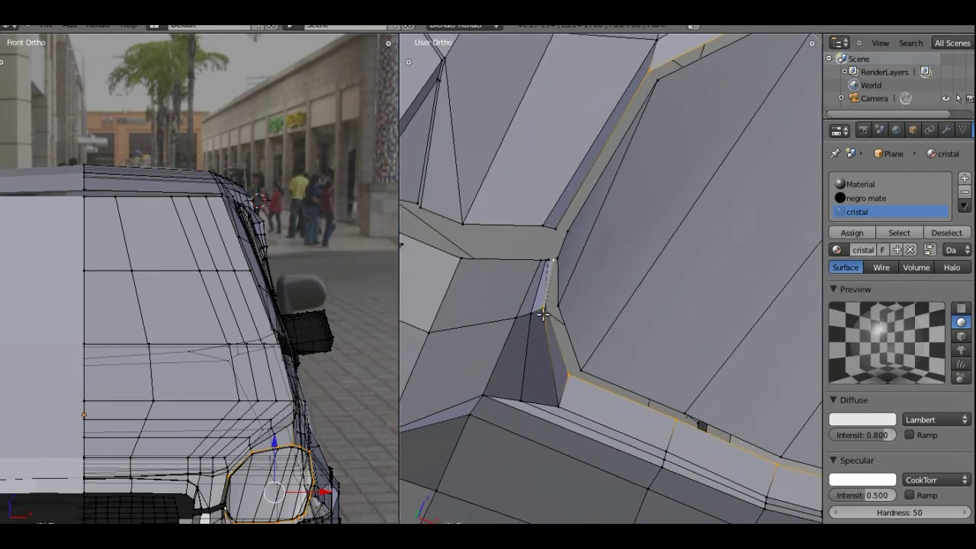
{"action": "scroll", "coordinate": [542, 313], "scroll_direction": "up", "scroll_amount": 1}
{"action": "scroll", "coordinate": [538, 319], "scroll_direction": "up", "scroll_amount": 1}
{"action": "right_click", "coordinate": [509, 333], "text": "shift"}
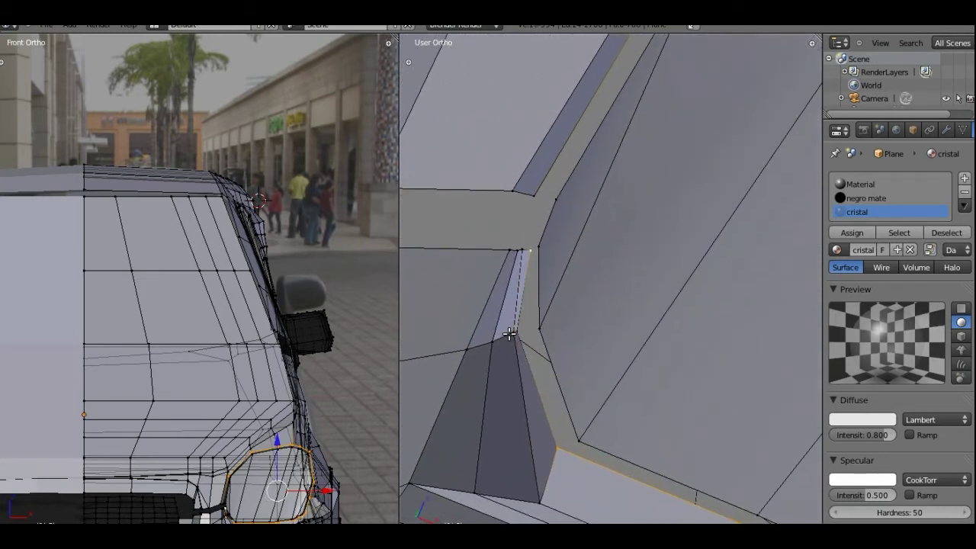
{"action": "right_click", "coordinate": [520, 328], "text": "shift"}
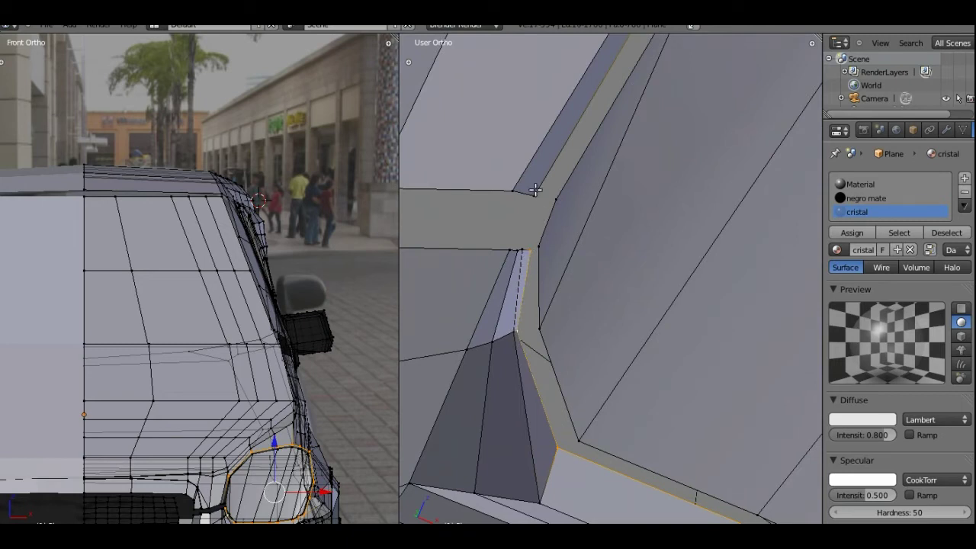
{"action": "scroll", "coordinate": [544, 181], "scroll_direction": "down", "scroll_amount": 1}
{"action": "scroll", "coordinate": [534, 195], "scroll_direction": "down", "scroll_amount": 1}
{"action": "scroll", "coordinate": [568, 209], "scroll_direction": "down", "scroll_amount": 2}
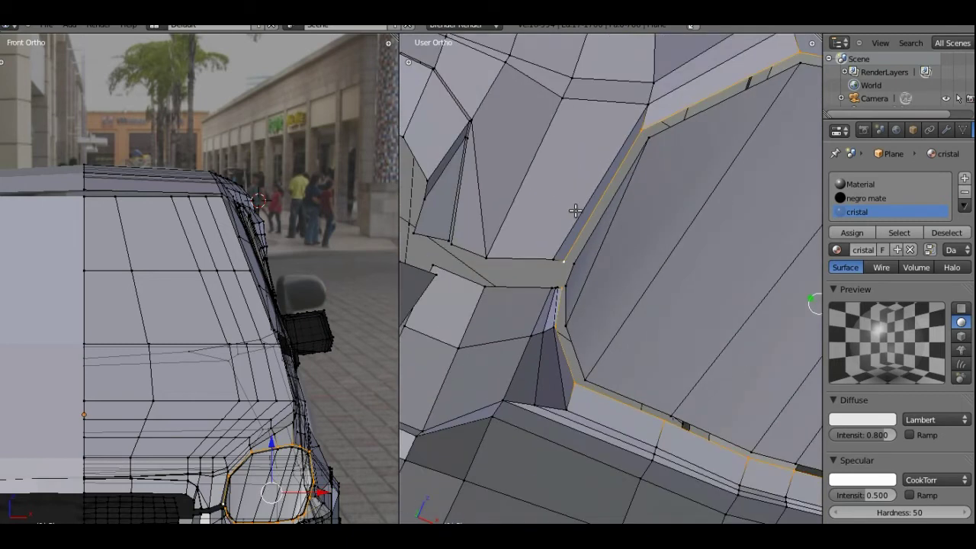
{"action": "mouse_move", "coordinate": [575, 211]}
{"action": "middle_mouse_down"}
{"action": "mouse_move", "coordinate": [582, 218]}
{"action": "mouse_move", "coordinate": [451, 246]}
{"action": "mouse_move", "coordinate": [616, 283]}
{"action": "mouse_move", "coordinate": [638, 269]}
{"action": "middle_mouse_up"}
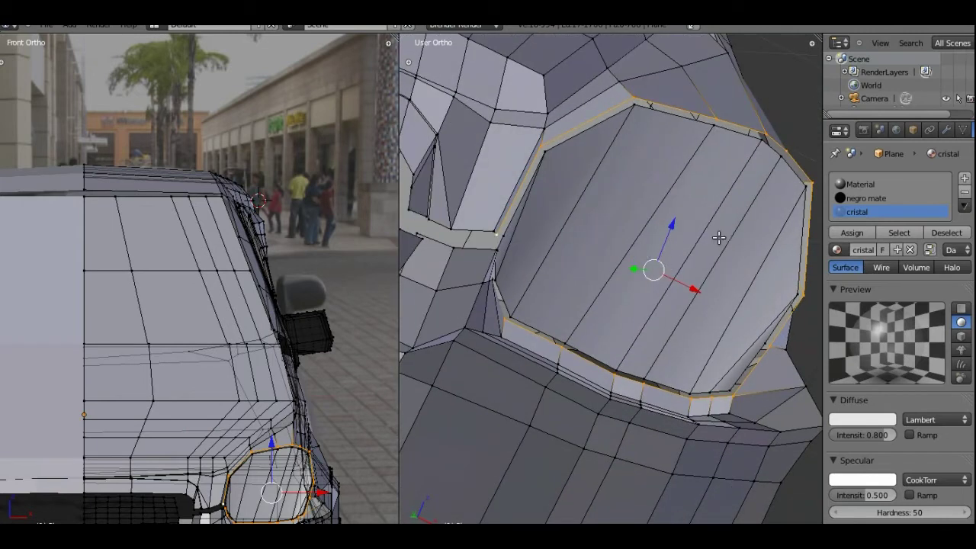
Step: Scale the headlight border loop up slightly with S and confirm it
{"action": "key", "text": "ctrl+space"}
{"action": "key", "text": "s"}
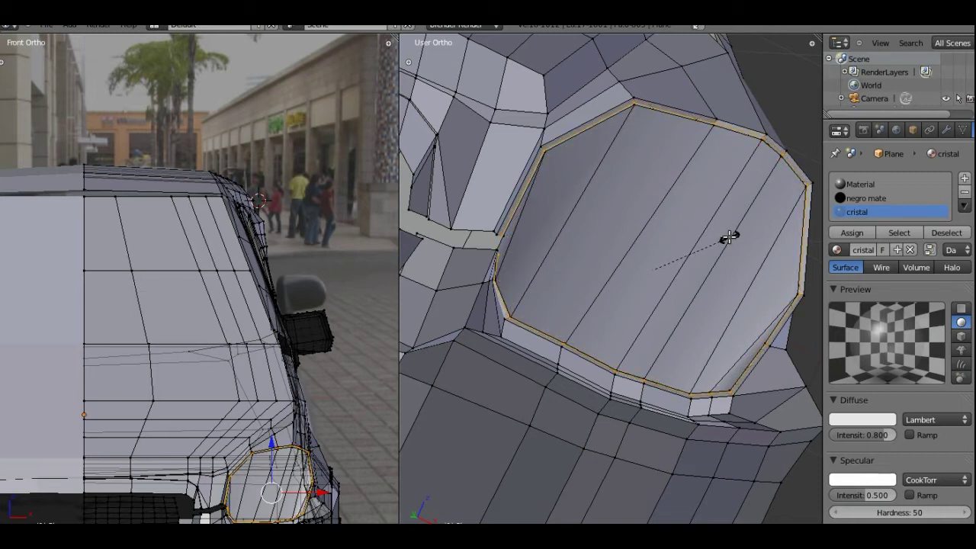
{"action": "left_click", "coordinate": [729, 236]}
{"action": "mouse_move", "coordinate": [730, 234]}
{"action": "middle_mouse_down"}
{"action": "mouse_move", "coordinate": [655, 255]}
{"action": "mouse_move", "coordinate": [661, 262]}
{"action": "mouse_move", "coordinate": [646, 267]}
{"action": "middle_mouse_up"}
Step: Frame the grille, headlight and bumper in the Front Ortho and User Ortho views
{"action": "key", "text": "s"}
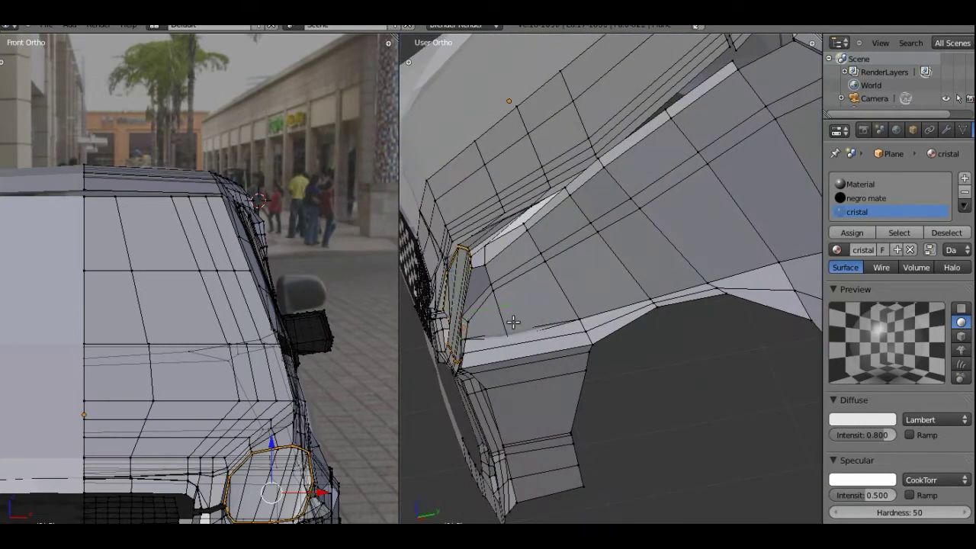
{"action": "right_click", "coordinate": [513, 322]}
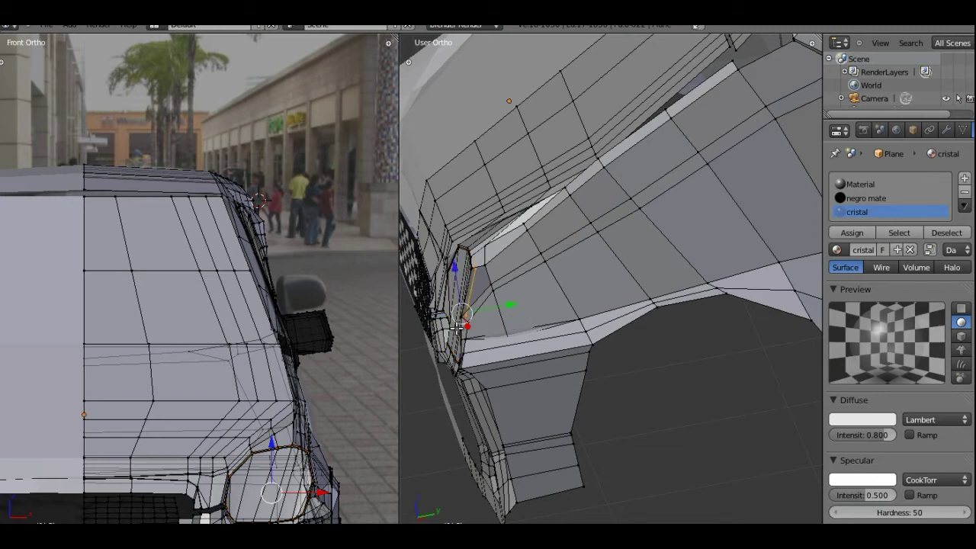
{"action": "middle_click_drag", "start_coordinate": [458, 324], "coordinate": [656, 266]}
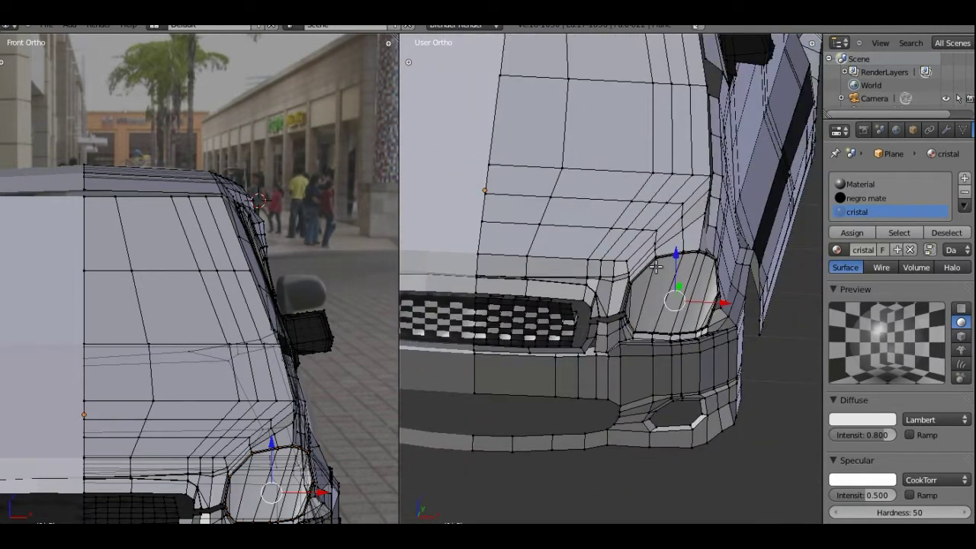
{"action": "scroll", "coordinate": [656, 266], "scroll_direction": "down", "scroll_amount": 3}
{"action": "middle_click_drag", "start_coordinate": [643, 335], "coordinate": [623, 239], "text": "shift"}
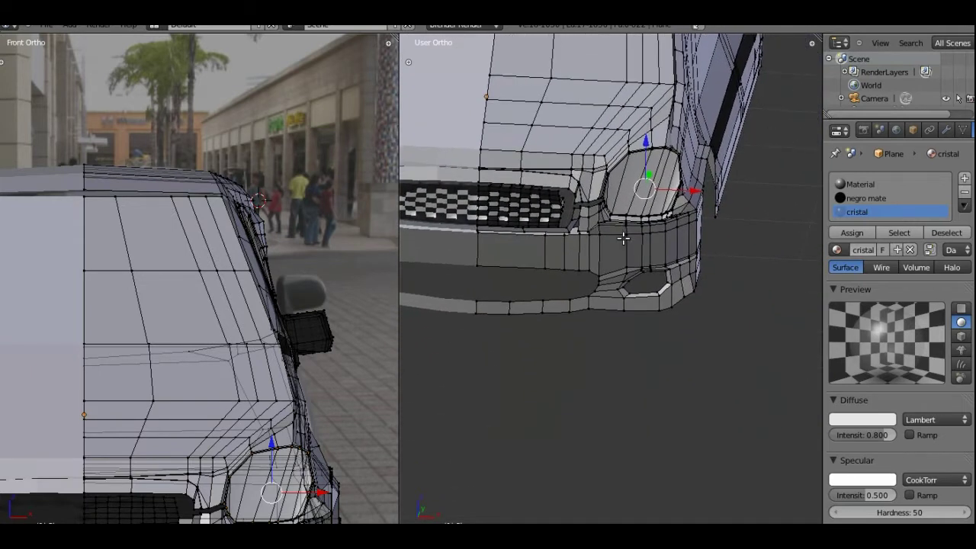
{"action": "scroll", "coordinate": [598, 256], "scroll_direction": "up", "scroll_amount": 2}
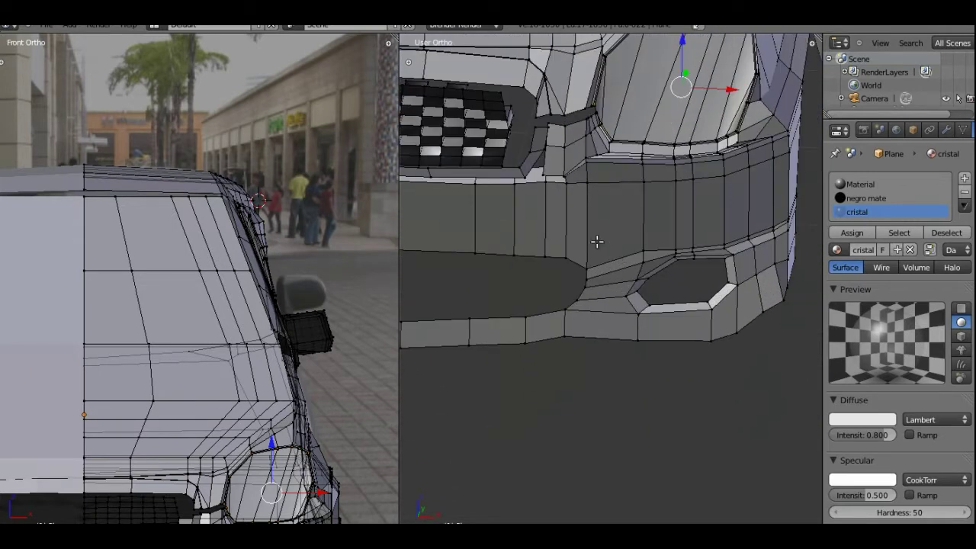
{"action": "middle_click_drag", "start_coordinate": [351, 341], "coordinate": [401, 65], "text": "shift"}
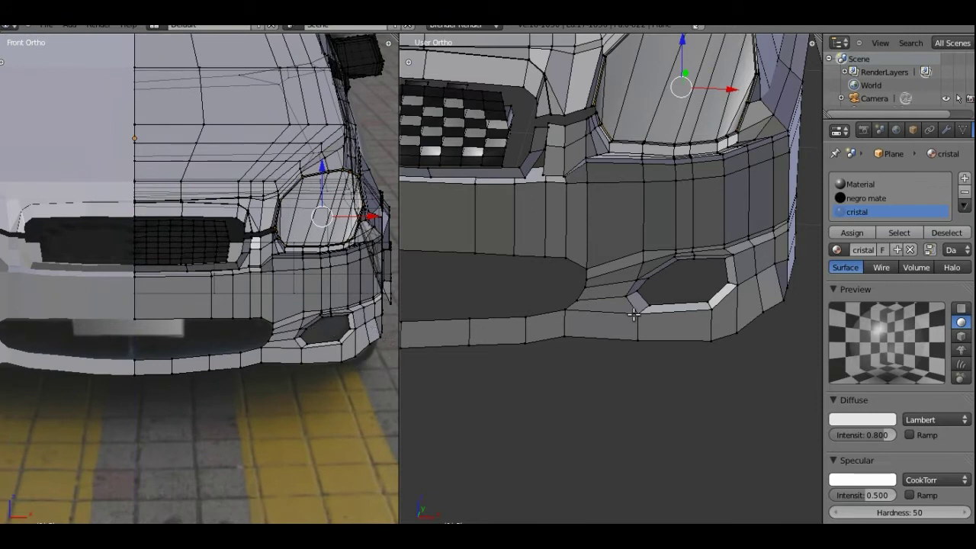
{"action": "scroll", "coordinate": [733, 219], "scroll_direction": "down", "scroll_amount": 3}
{"action": "scroll", "coordinate": [653, 293], "scroll_direction": "up", "scroll_amount": 2}
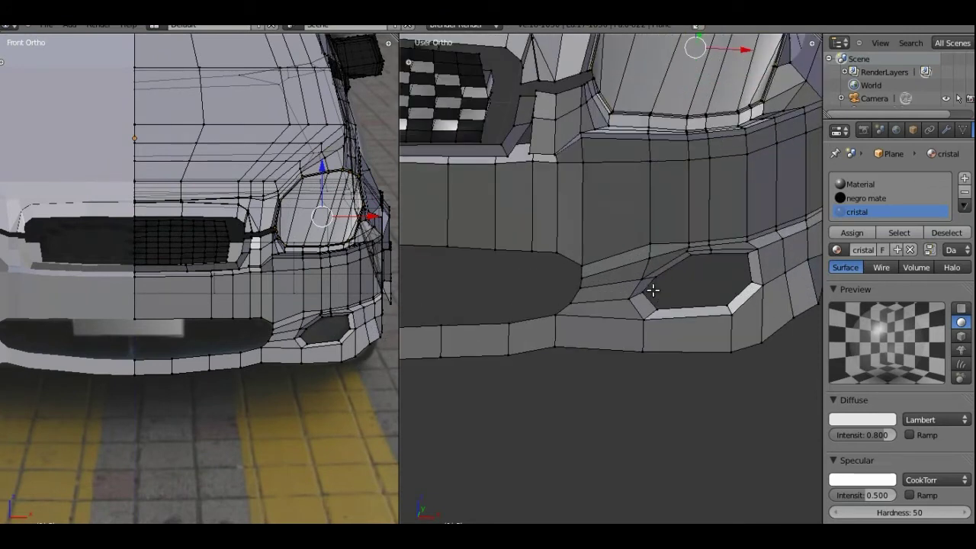
{"action": "scroll", "coordinate": [649, 290], "scroll_direction": "down", "scroll_amount": 2}
{"action": "scroll", "coordinate": [604, 259], "scroll_direction": "up", "scroll_amount": 3}
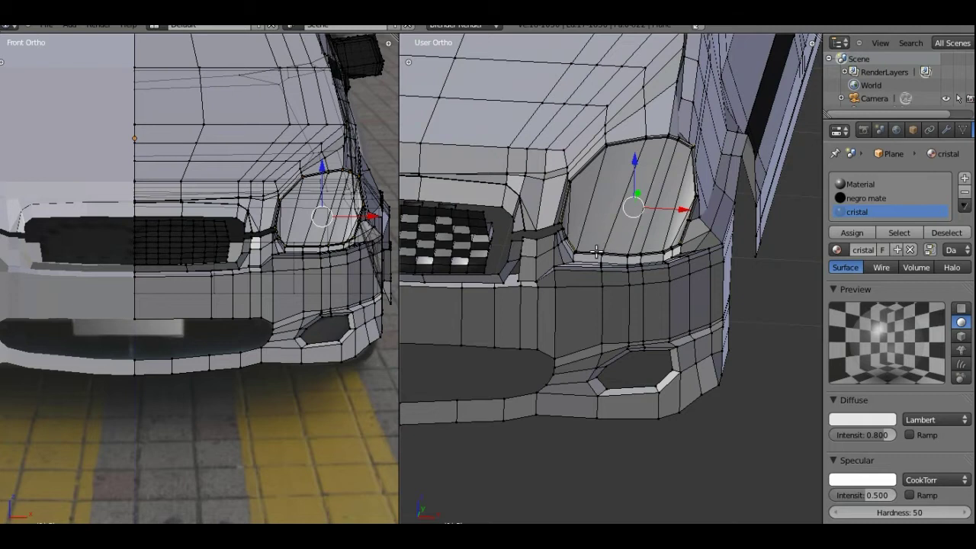
Step: Switch to face select and brush-select the headlight faces, then clear the selection
{"action": "key", "text": "3"}
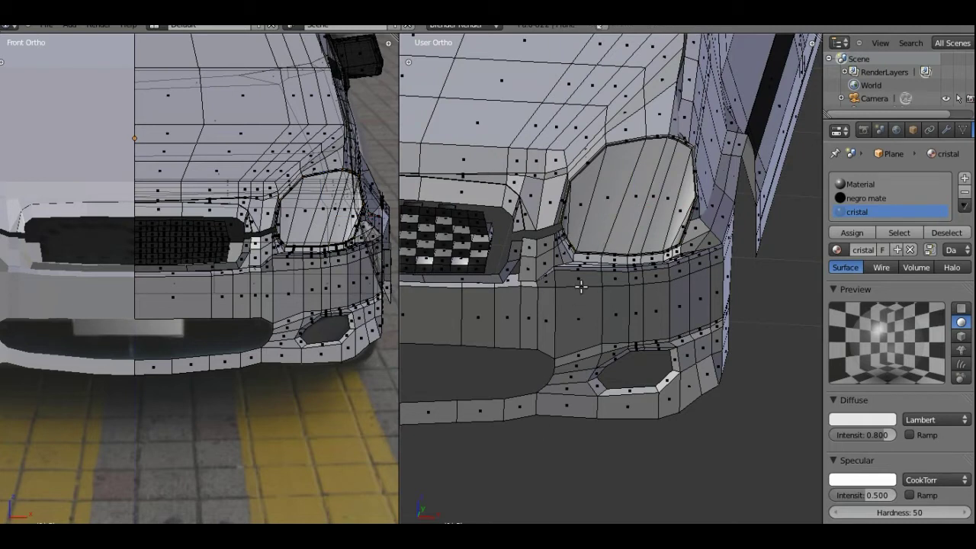
{"action": "key", "text": "c"}
{"action": "left_click_drag", "start_coordinate": [581, 213], "coordinate": [665, 215]}
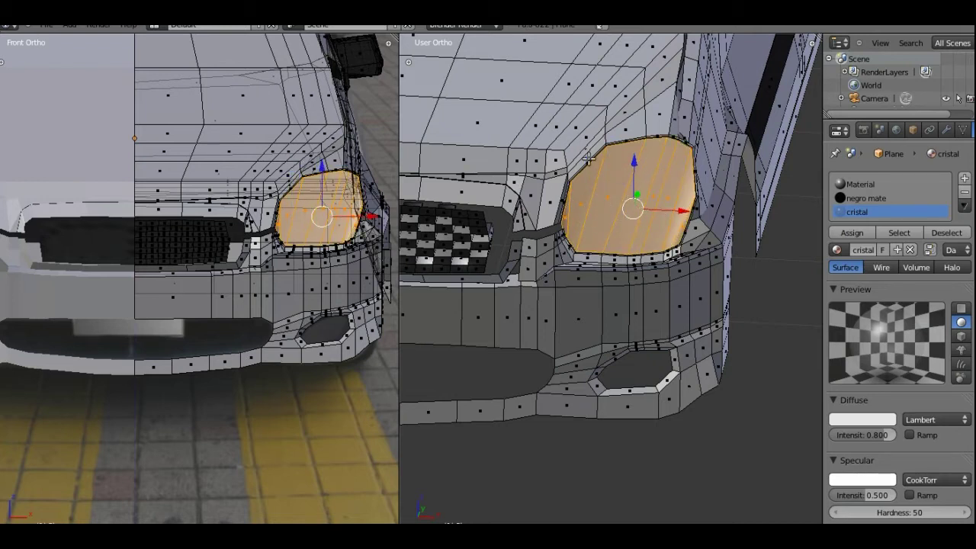
{"action": "scroll", "coordinate": [588, 158], "scroll_direction": "down", "scroll_amount": 3}
{"action": "scroll", "coordinate": [584, 160], "scroll_direction": "down", "scroll_amount": 3}
{"action": "scroll", "coordinate": [576, 183], "scroll_direction": "up", "scroll_amount": 2}
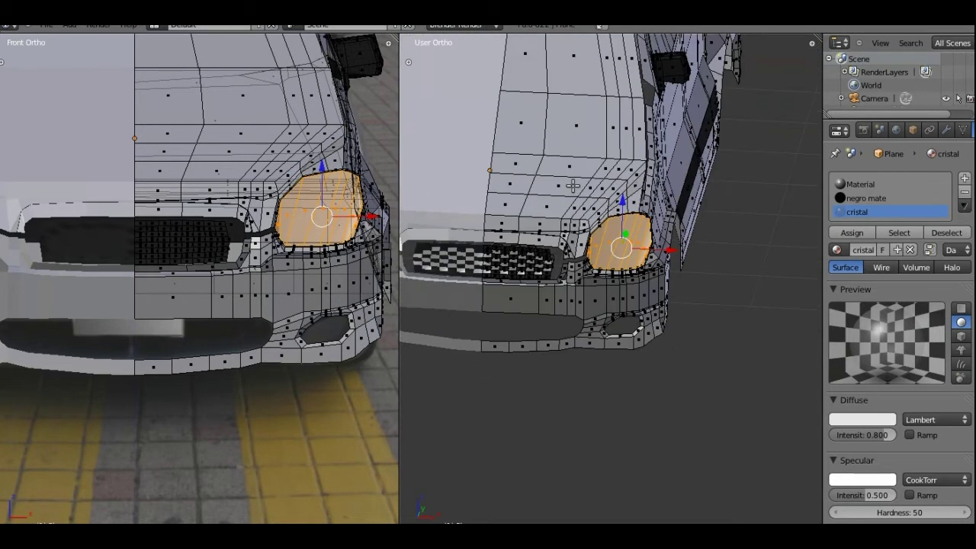
{"action": "scroll", "coordinate": [574, 181], "scroll_direction": "up", "scroll_amount": 5}
{"action": "scroll", "coordinate": [574, 181], "scroll_direction": "up", "scroll_amount": 2}
{"action": "scroll", "coordinate": [575, 180], "scroll_direction": "up", "scroll_amount": 2}
{"action": "middle_click_drag", "start_coordinate": [594, 117], "coordinate": [582, 265], "text": "shift"}
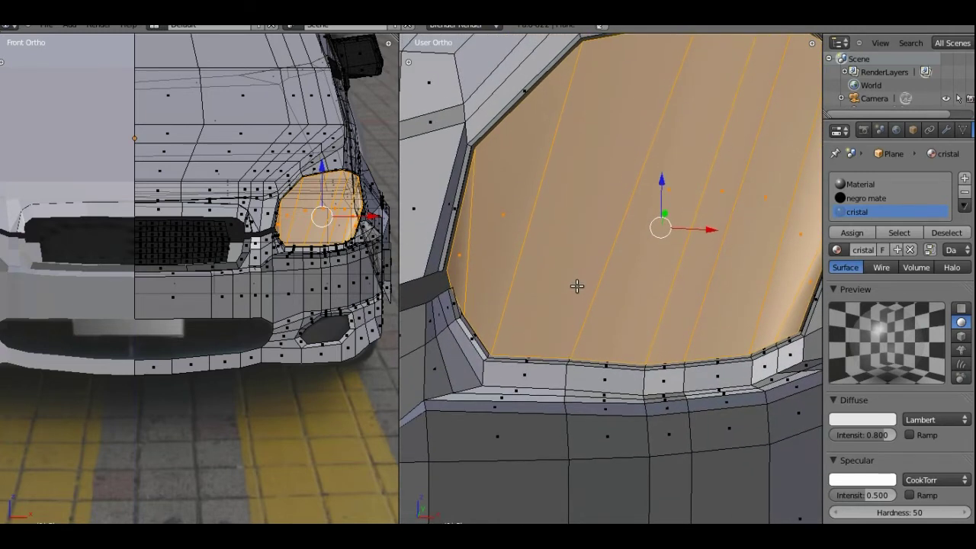
{"action": "key", "text": "a"}
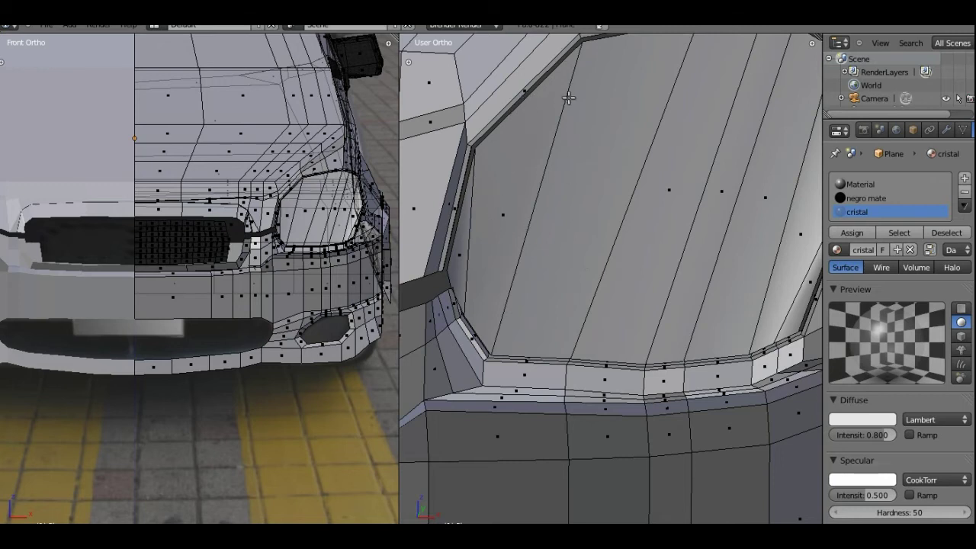
{"action": "scroll", "coordinate": [568, 98], "scroll_direction": "down", "scroll_amount": 2}
{"action": "middle_click_drag", "start_coordinate": [568, 97], "coordinate": [515, 256]}
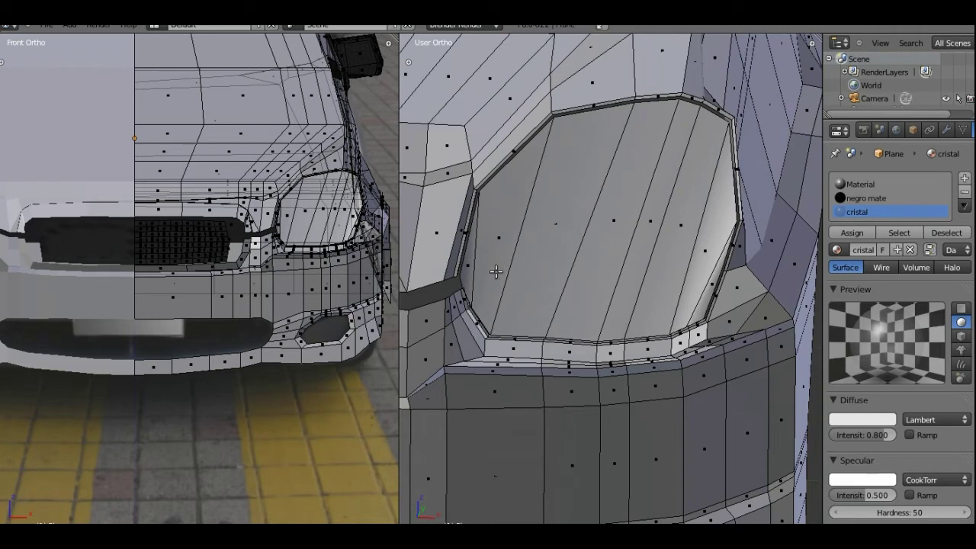
Step: Select the headlight glass faces with L and assign the cristal material
{"action": "key", "text": "l"}
{"action": "key", "text": "l"}
{"action": "key", "text": "l"}
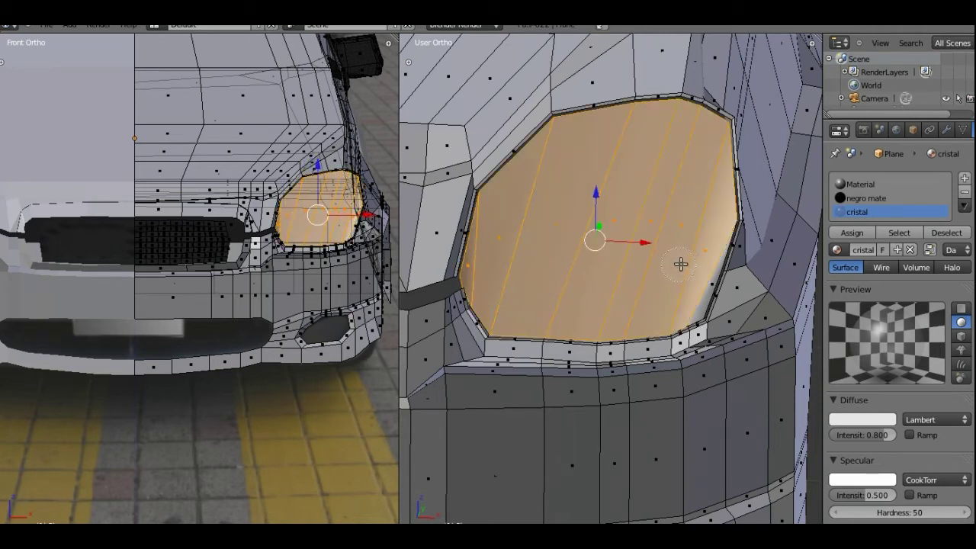
{"action": "key", "text": "l"}
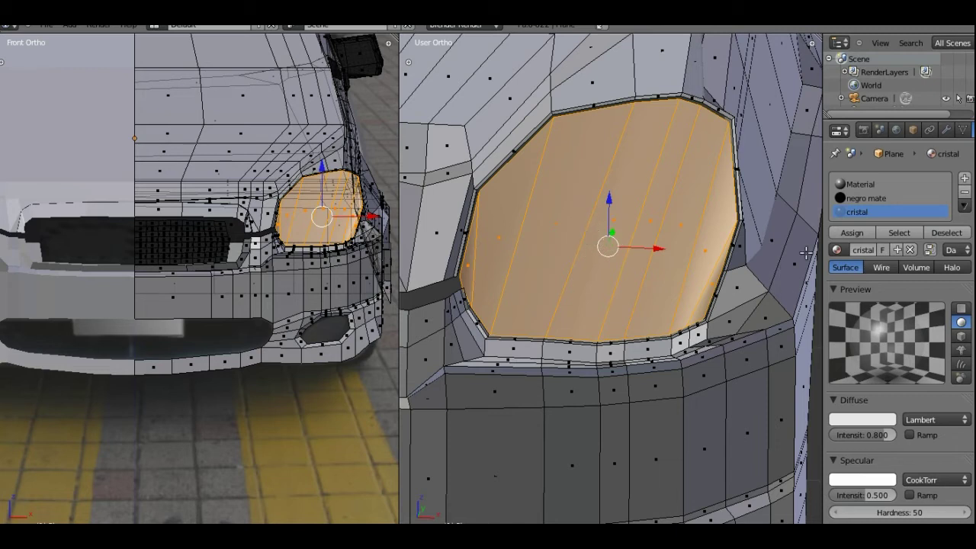
{"action": "left_click", "coordinate": [852, 232]}
{"action": "scroll", "coordinate": [575, 226], "scroll_direction": "down", "scroll_amount": 4}
{"action": "scroll", "coordinate": [571, 229], "scroll_direction": "down", "scroll_amount": 3}
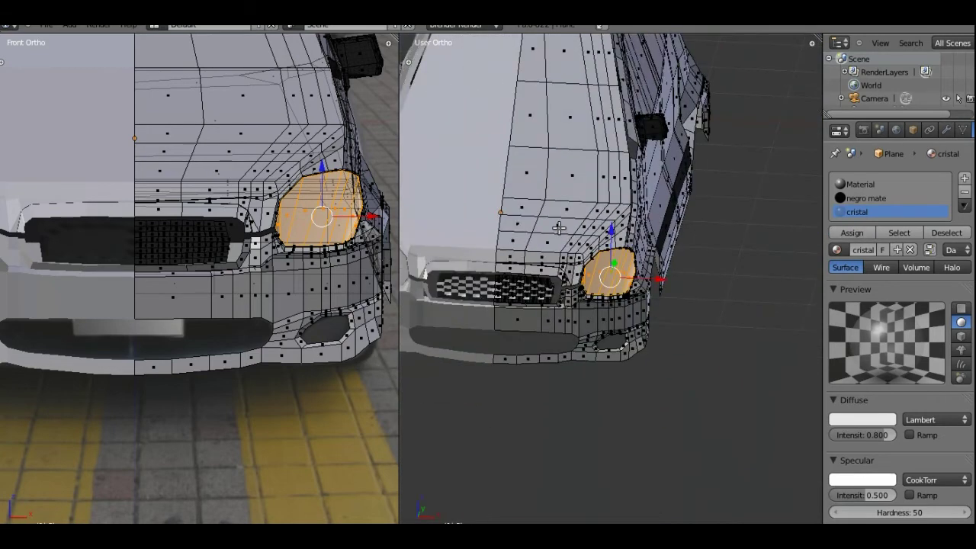
{"action": "mouse_move", "coordinate": [658, 200]}
{"action": "middle_mouse_down"}
{"action": "mouse_move", "coordinate": [604, 168]}
{"action": "mouse_move", "coordinate": [668, 98]}
{"action": "middle_mouse_up"}
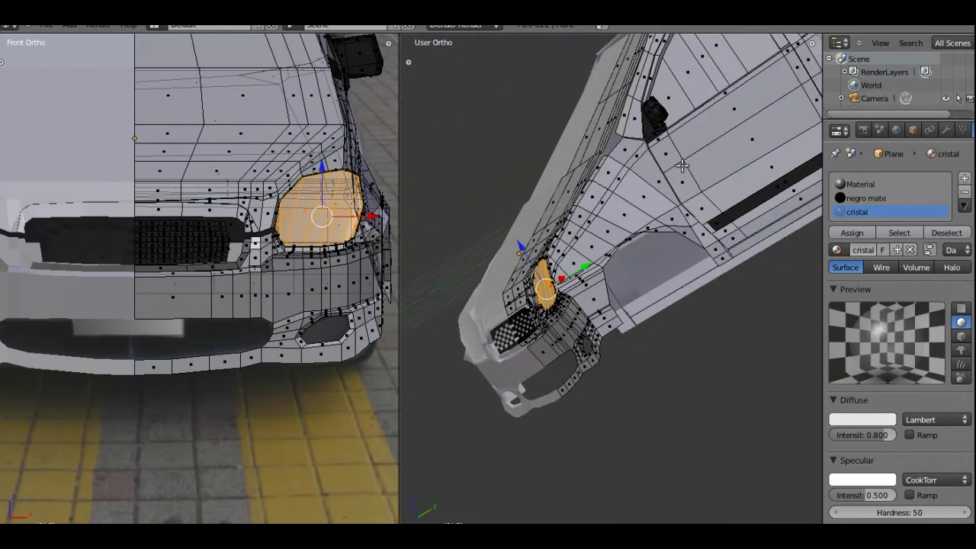
{"action": "scroll", "coordinate": [668, 98], "scroll_direction": "up", "scroll_amount": 5}
{"action": "scroll", "coordinate": [668, 97], "scroll_direction": "up", "scroll_amount": 5}
{"action": "mouse_move", "coordinate": [725, 414]}
{"action": "middle_mouse_down"}
{"action": "mouse_move", "coordinate": [682, 340]}
{"action": "mouse_move", "coordinate": [747, 285]}
{"action": "mouse_move", "coordinate": [708, 286]}
{"action": "middle_mouse_up"}
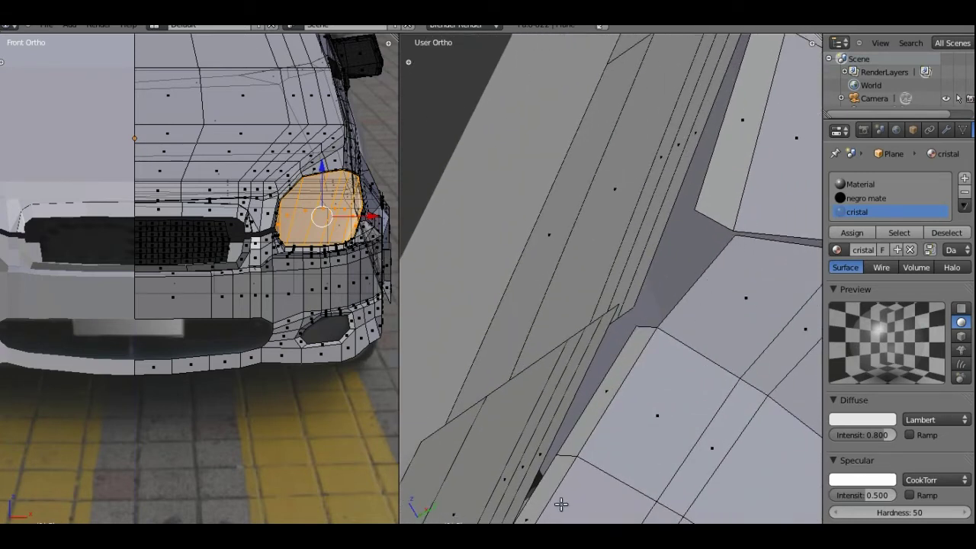
Step: Move and edge-slide the A-pillar base vertex by the side mirror into place
{"action": "left_click", "coordinate": [565, 531]}
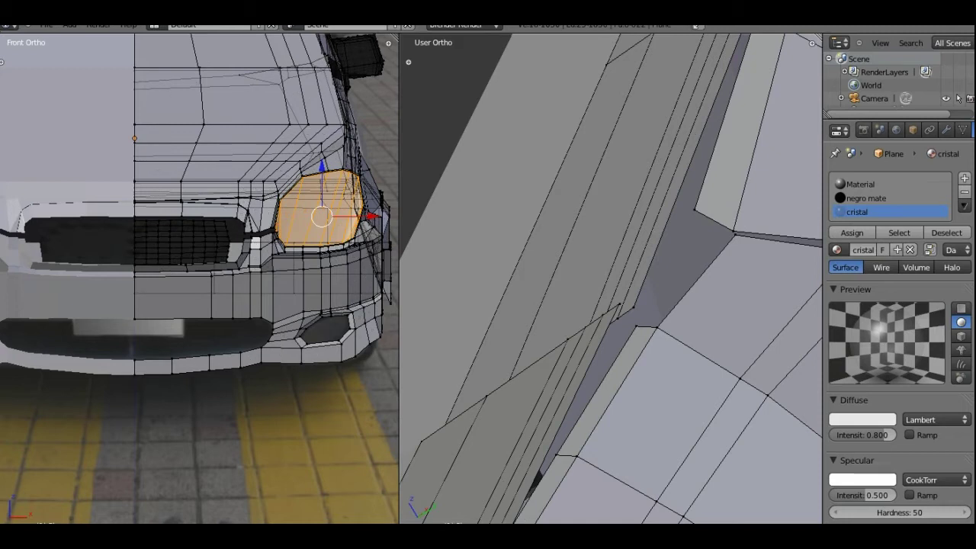
{"action": "right_click", "coordinate": [734, 235]}
{"action": "key", "text": "g"}
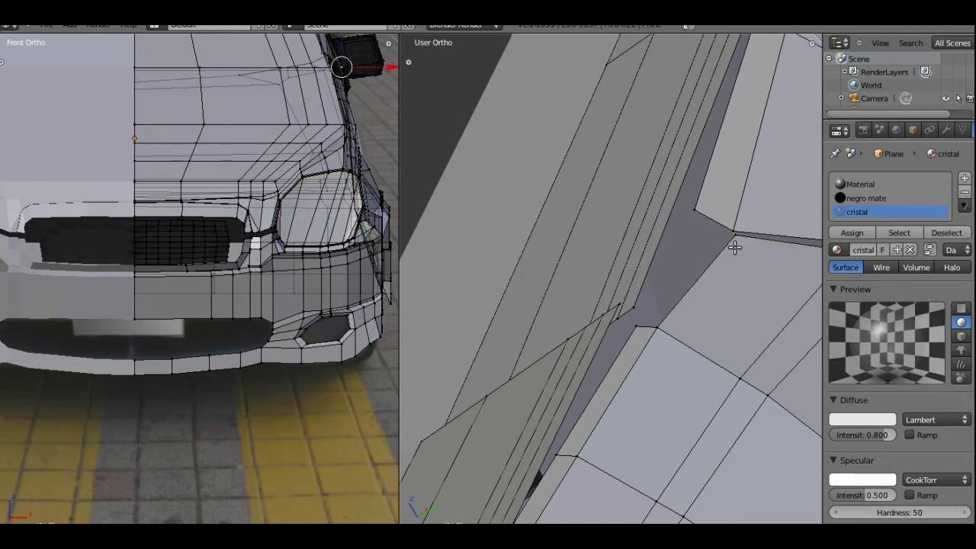
{"action": "left_click", "coordinate": [699, 236]}
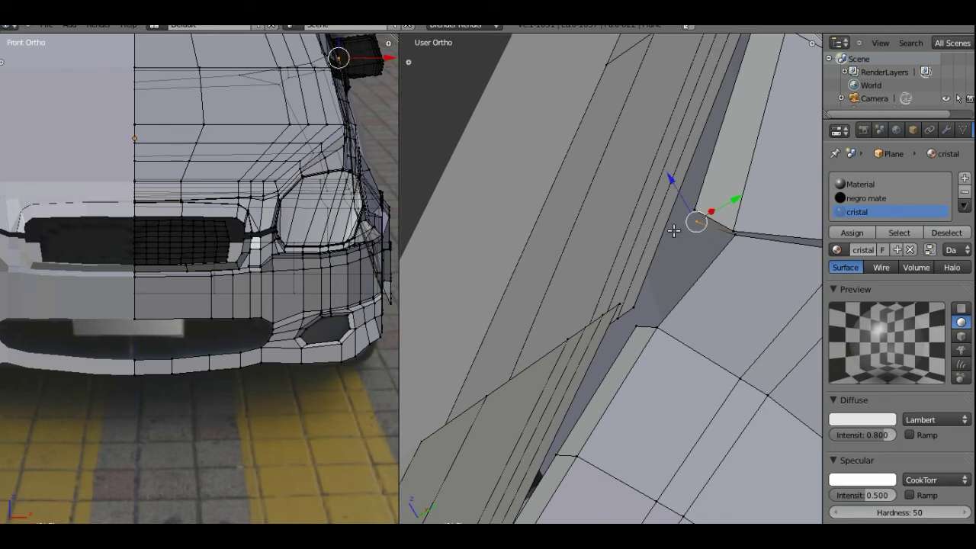
{"action": "mouse_move", "coordinate": [693, 218]}
{"action": "middle_mouse_down"}
{"action": "mouse_move", "coordinate": [682, 192]}
{"action": "mouse_move", "coordinate": [694, 181]}
{"action": "mouse_move", "coordinate": [621, 249]}
{"action": "middle_mouse_up"}
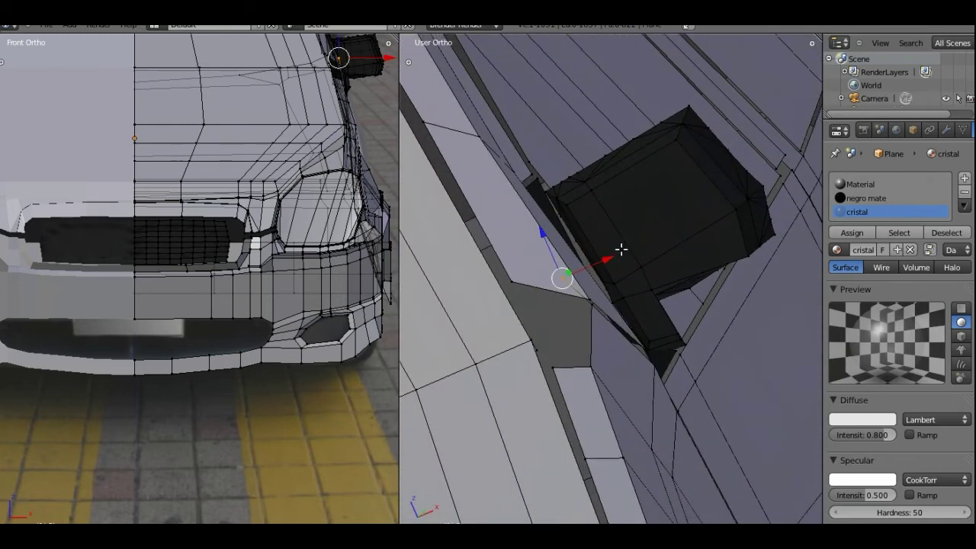
{"action": "key", "text": "g"}
{"action": "key", "text": "g"}
{"action": "left_click", "coordinate": [570, 277]}
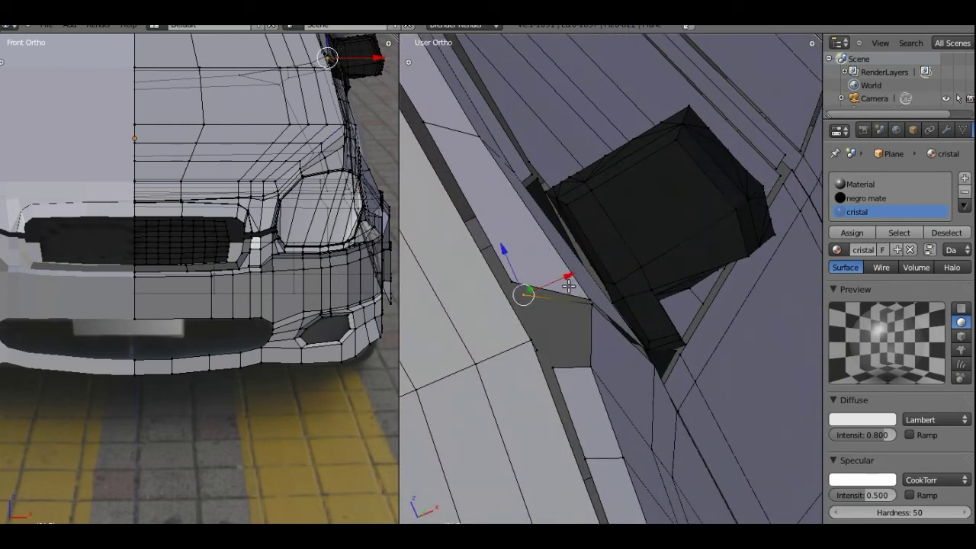
Step: Fill the gap with a face from that vertex and three neighbouring vertices
{"action": "right_click", "coordinate": [554, 366], "text": "shift"}
{"action": "right_click", "coordinate": [591, 359], "text": "shift"}
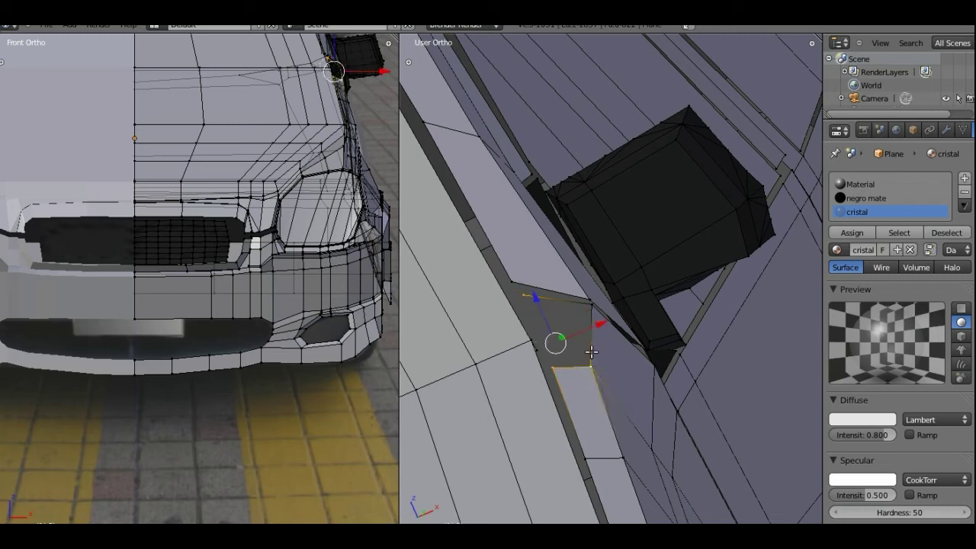
{"action": "right_click", "coordinate": [594, 304], "text": "shift"}
{"action": "key", "text": "f"}
{"action": "middle_click_drag", "start_coordinate": [594, 305], "coordinate": [523, 288]}
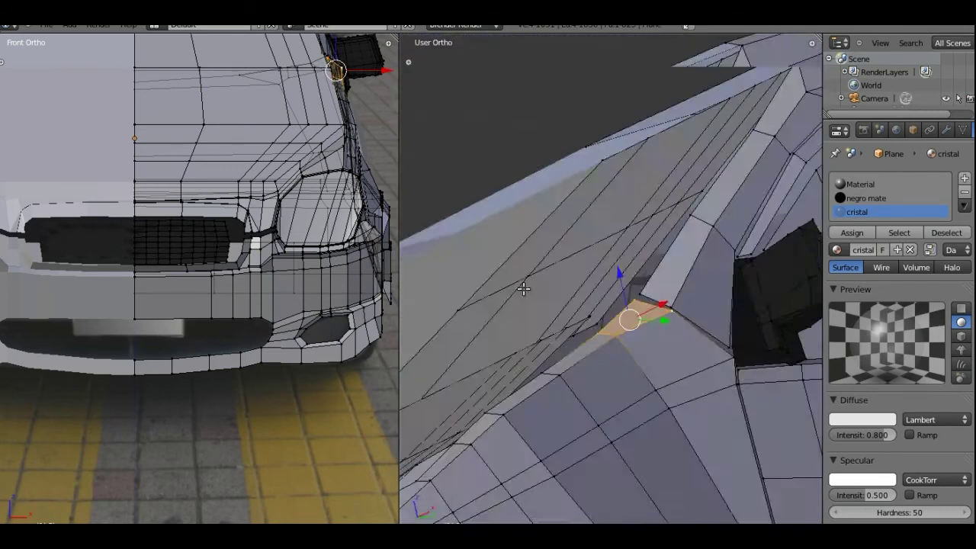
{"action": "scroll", "coordinate": [626, 290], "scroll_direction": "down", "scroll_amount": 2}
{"action": "scroll", "coordinate": [625, 290], "scroll_direction": "down", "scroll_amount": 2}
{"action": "scroll", "coordinate": [626, 290], "scroll_direction": "down", "scroll_amount": 2}
{"action": "scroll", "coordinate": [626, 299], "scroll_direction": "down", "scroll_amount": 1}
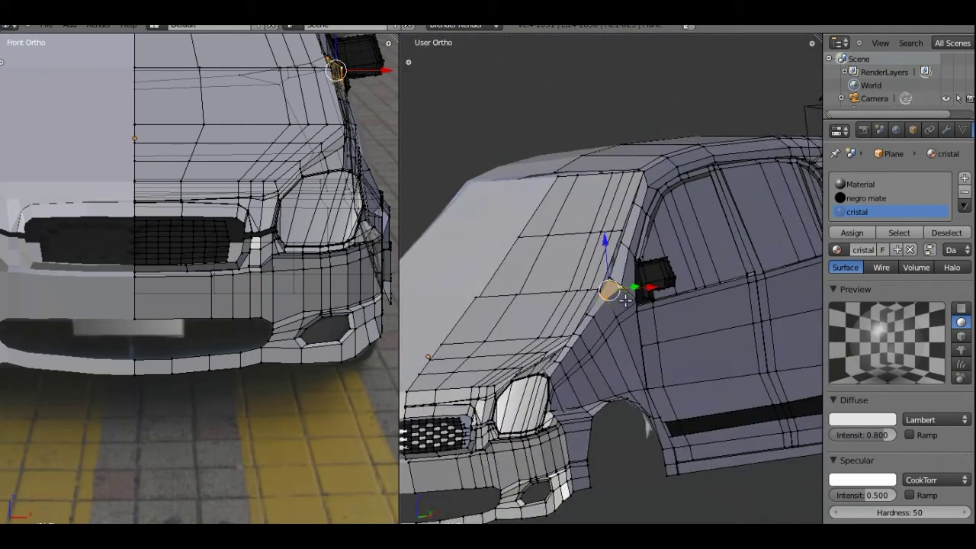
{"action": "scroll", "coordinate": [626, 300], "scroll_direction": "down", "scroll_amount": 2}
Step: Orbit and zoom to the car front toward the grille and bumper
{"action": "mouse_move", "coordinate": [625, 299]}
{"action": "middle_mouse_down"}
{"action": "mouse_move", "coordinate": [538, 292]}
{"action": "mouse_move", "coordinate": [717, 335]}
{"action": "middle_mouse_up"}
{"action": "mouse_move", "coordinate": [596, 404]}
{"action": "middle_mouse_down"}
{"action": "mouse_move", "coordinate": [622, 233]}
{"action": "mouse_move", "coordinate": [648, 283]}
{"action": "mouse_move", "coordinate": [645, 221]}
{"action": "mouse_move", "coordinate": [650, 228]}
{"action": "middle_mouse_up"}
{"action": "scroll", "coordinate": [622, 233], "scroll_direction": "up", "scroll_amount": 1}
{"action": "scroll", "coordinate": [622, 233], "scroll_direction": "up", "scroll_amount": 2}
{"action": "scroll", "coordinate": [622, 233], "scroll_direction": "up", "scroll_amount": 3}
{"action": "scroll", "coordinate": [648, 284], "scroll_direction": "up", "scroll_amount": 3}
Step: Select the eight rim vertices along the top, right, bottom and left of the fog-light opening
{"action": "right_click", "coordinate": [650, 228]}
{"action": "right_click", "coordinate": [684, 226], "text": "shift"}
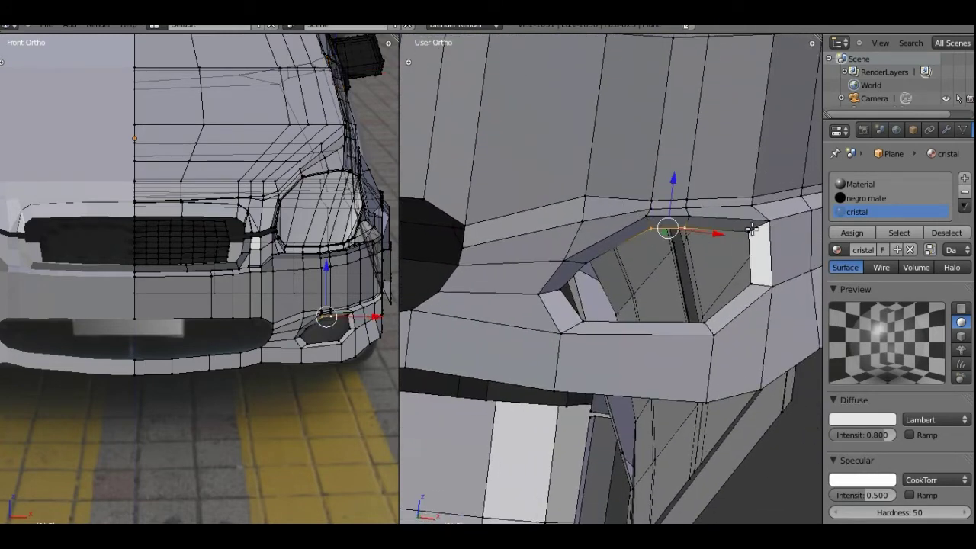
{"action": "right_click", "coordinate": [756, 225], "text": "shift"}
{"action": "right_click", "coordinate": [750, 280], "text": "shift"}
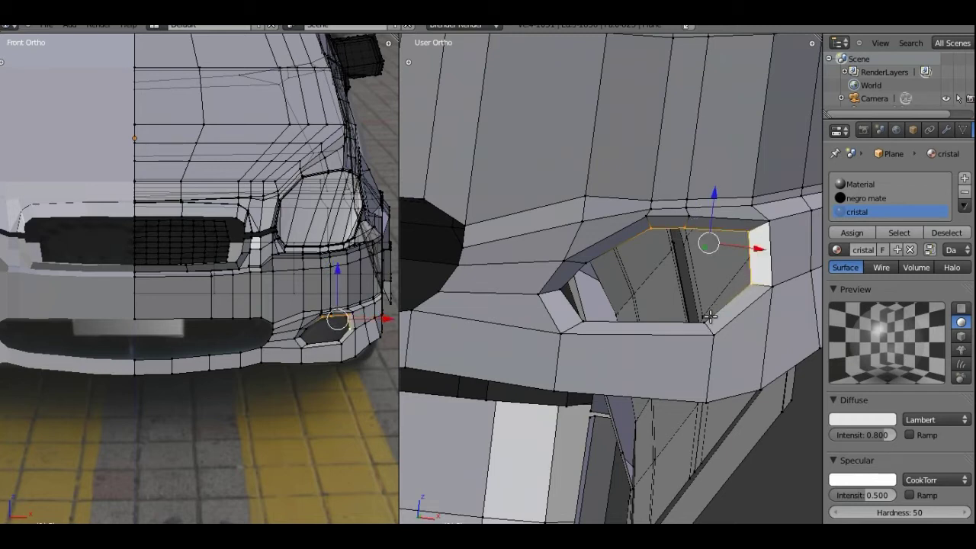
{"action": "right_click", "coordinate": [704, 321], "text": "shift"}
{"action": "right_click", "coordinate": [583, 320], "text": "shift"}
{"action": "right_click", "coordinate": [560, 291], "text": "shift"}
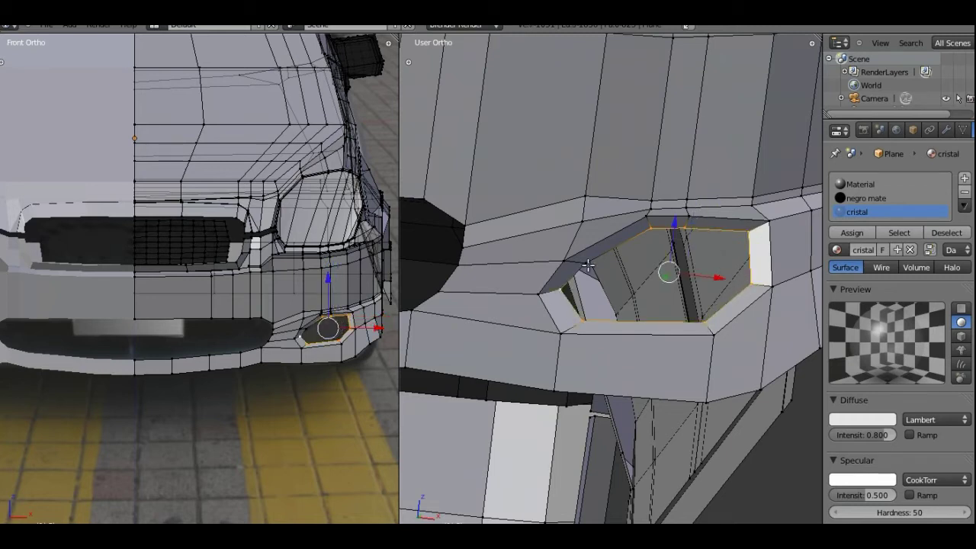
{"action": "right_click", "coordinate": [586, 263], "text": "shift"}
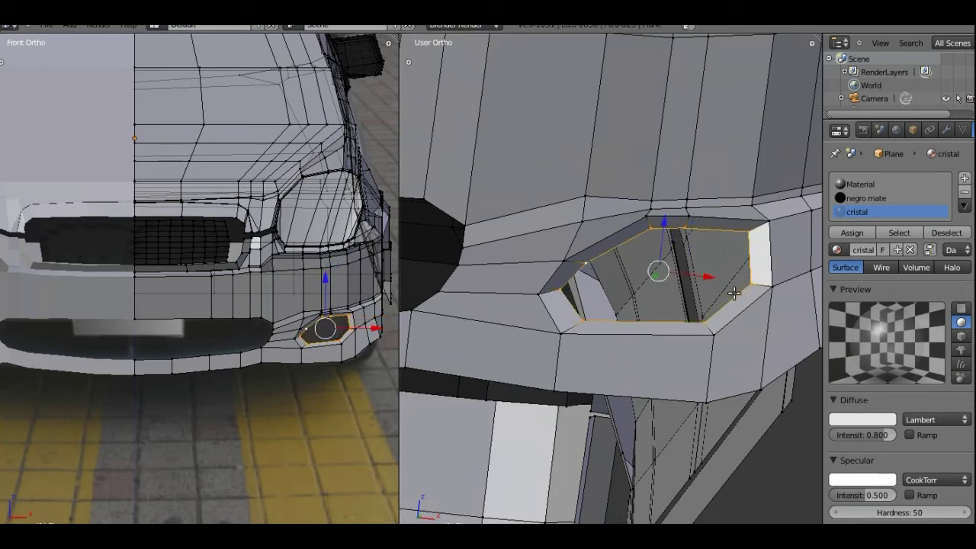
Step: Zoom in, center the fog-light opening and tilt the view to see into it
{"action": "scroll", "coordinate": [735, 294], "scroll_direction": "up", "scroll_amount": 2}
{"action": "scroll", "coordinate": [734, 290], "scroll_direction": "up", "scroll_amount": 2}
{"action": "scroll", "coordinate": [710, 271], "scroll_direction": "up", "scroll_amount": 2}
{"action": "middle_click_drag", "start_coordinate": [684, 255], "coordinate": [674, 256], "text": "shift"}
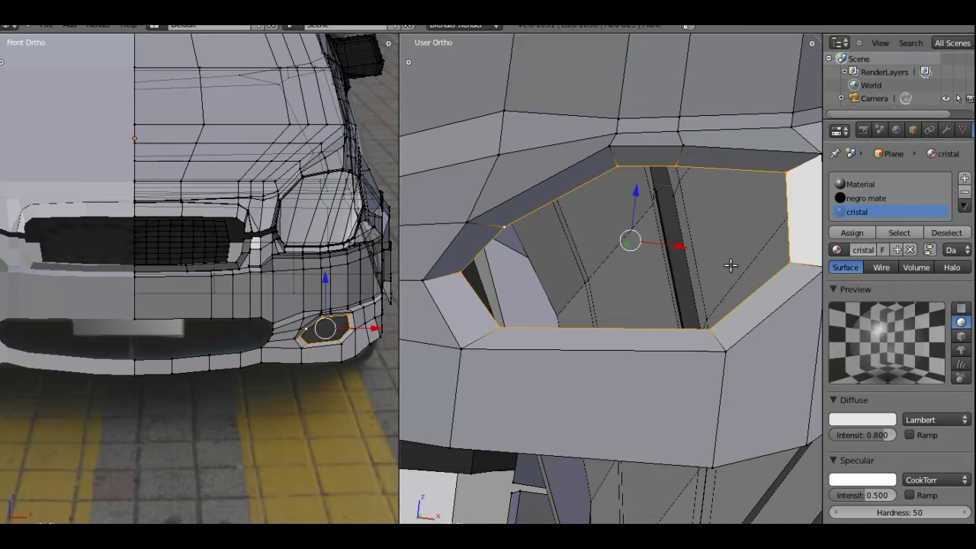
{"action": "mouse_move", "coordinate": [702, 233]}
{"action": "middle_mouse_down"}
{"action": "mouse_move", "coordinate": [785, 257]}
{"action": "mouse_move", "coordinate": [767, 257]}
{"action": "mouse_move", "coordinate": [742, 279]}
{"action": "mouse_move", "coordinate": [665, 274]}
{"action": "mouse_move", "coordinate": [673, 304]}
{"action": "middle_mouse_up"}
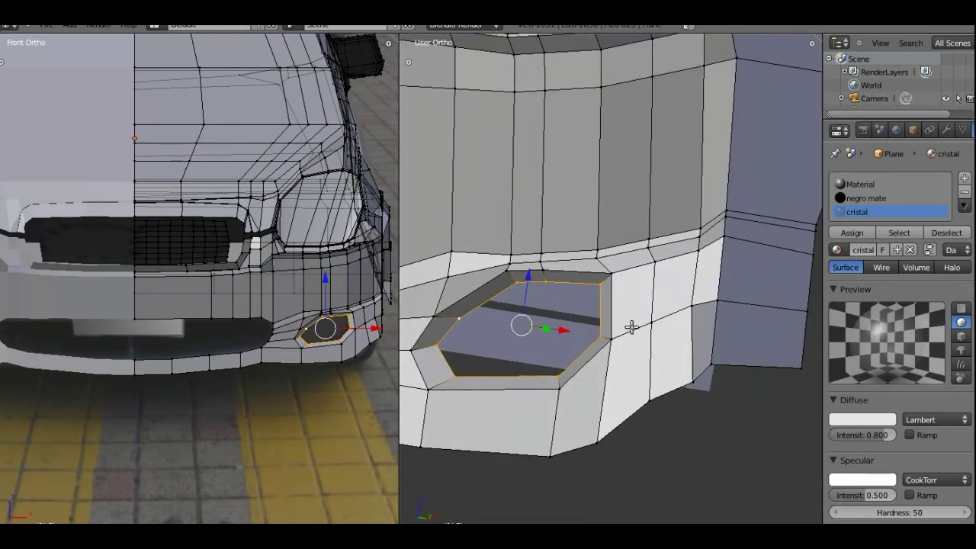
Step: Inset the fog-light opening face and confirm it, then orbit toward the side panel
{"action": "key", "text": "e"}
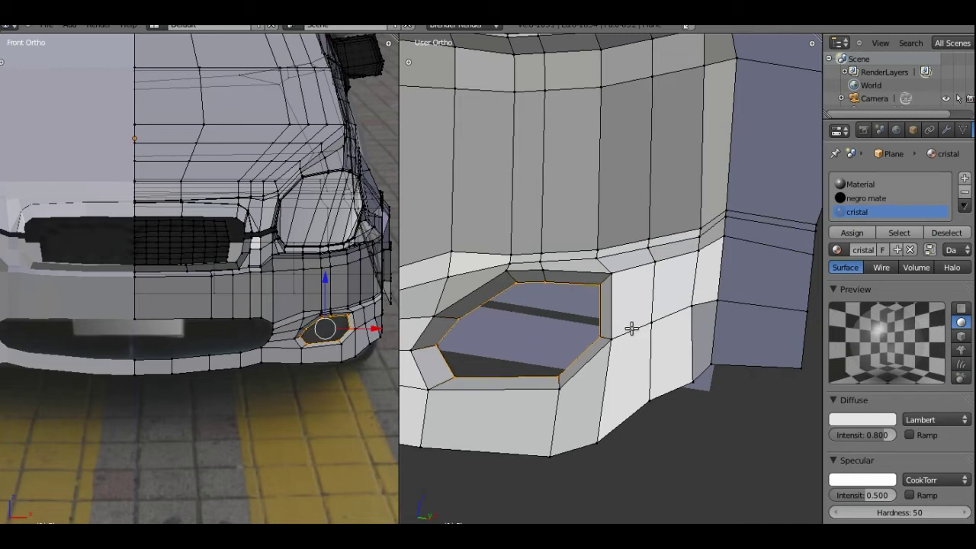
{"action": "key", "text": "i"}
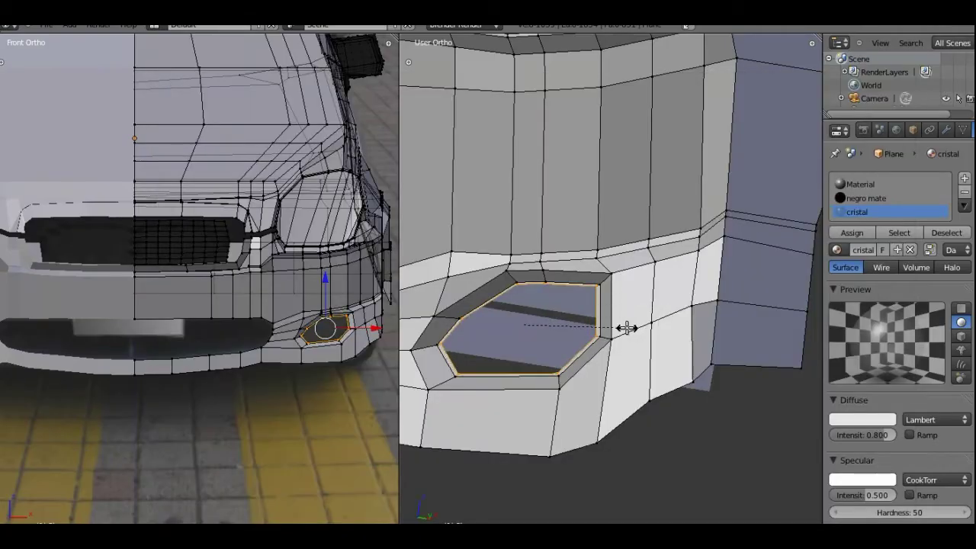
{"action": "left_click", "coordinate": [629, 328]}
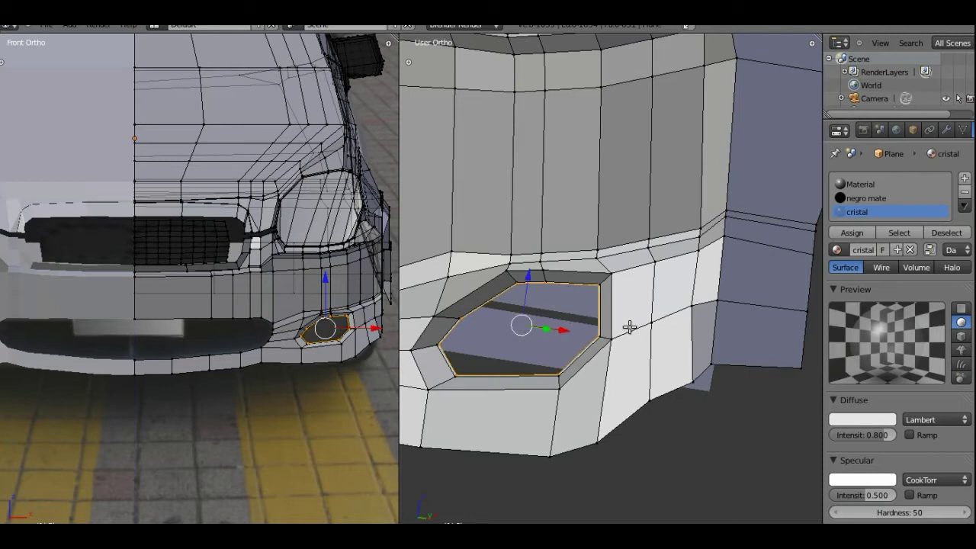
{"action": "mouse_move", "coordinate": [629, 328]}
{"action": "middle_mouse_down"}
{"action": "mouse_move", "coordinate": [721, 349]}
{"action": "mouse_move", "coordinate": [762, 374]}
{"action": "mouse_move", "coordinate": [590, 338]}
{"action": "mouse_move", "coordinate": [846, 453]}
{"action": "mouse_move", "coordinate": [549, 396]}
{"action": "mouse_move", "coordinate": [558, 407]}
{"action": "middle_mouse_up"}
{"action": "scroll", "coordinate": [727, 375], "scroll_direction": "up", "scroll_amount": 3}
{"action": "scroll", "coordinate": [557, 407], "scroll_direction": "up", "scroll_amount": 3}
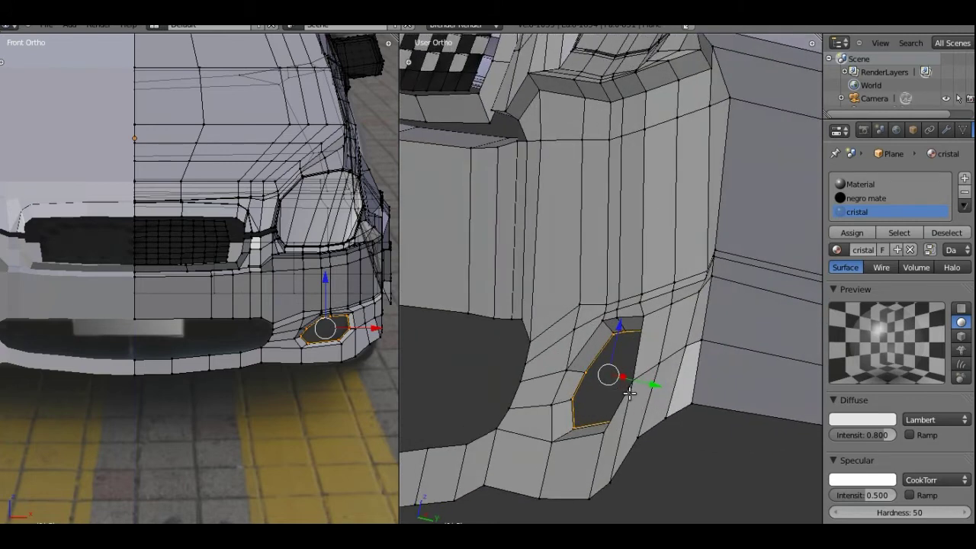
Step: Maximize the viewport and begin an X-axis move of the face, then cancel it
{"action": "key", "text": "ctrl+space"}
{"action": "key", "text": "g"}
{"action": "key", "text": "x"}
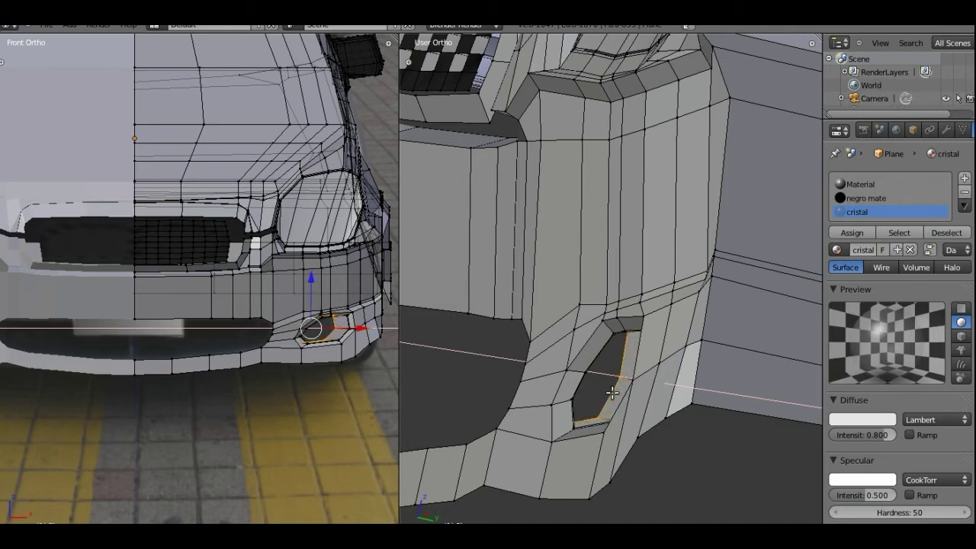
{"action": "key", "text": "Escape"}
Step: Orbit around the car's front grille to settle the view on the hexagon face
{"action": "scroll", "coordinate": [619, 391], "scroll_direction": "down", "scroll_amount": 2}
{"action": "middle_click_drag", "start_coordinate": [628, 388], "coordinate": [671, 359]}
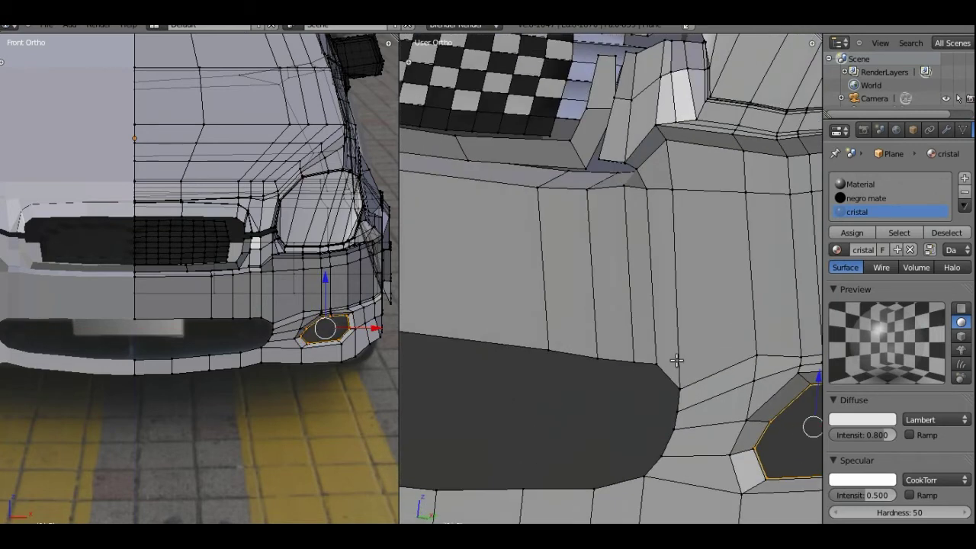
{"action": "scroll", "coordinate": [671, 359], "scroll_direction": "down", "scroll_amount": 2}
{"action": "mouse_move", "coordinate": [638, 209]}
{"action": "middle_mouse_down"}
{"action": "mouse_move", "coordinate": [686, 397]}
{"action": "mouse_move", "coordinate": [573, 293]}
{"action": "mouse_move", "coordinate": [671, 393]}
{"action": "middle_mouse_up"}
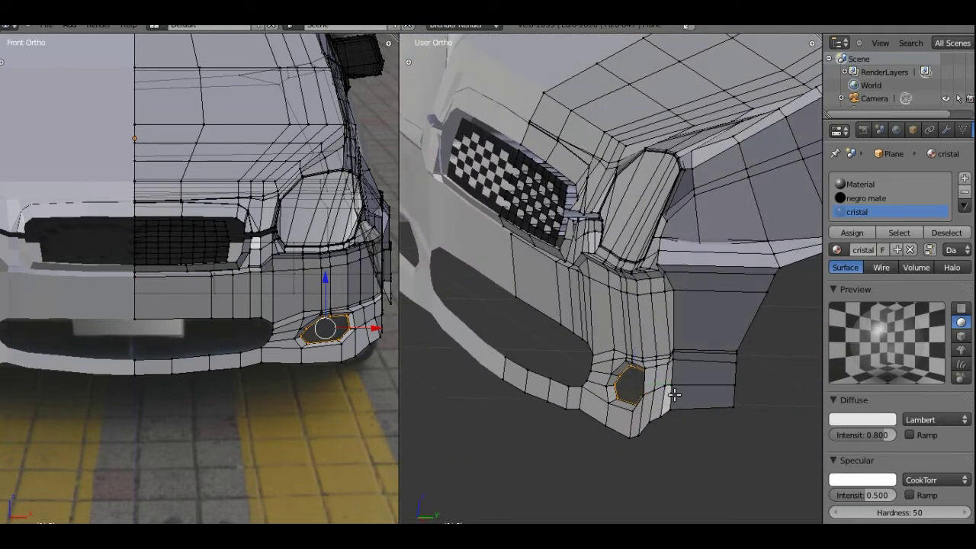
{"action": "middle_click_drag", "start_coordinate": [674, 394], "coordinate": [500, 315]}
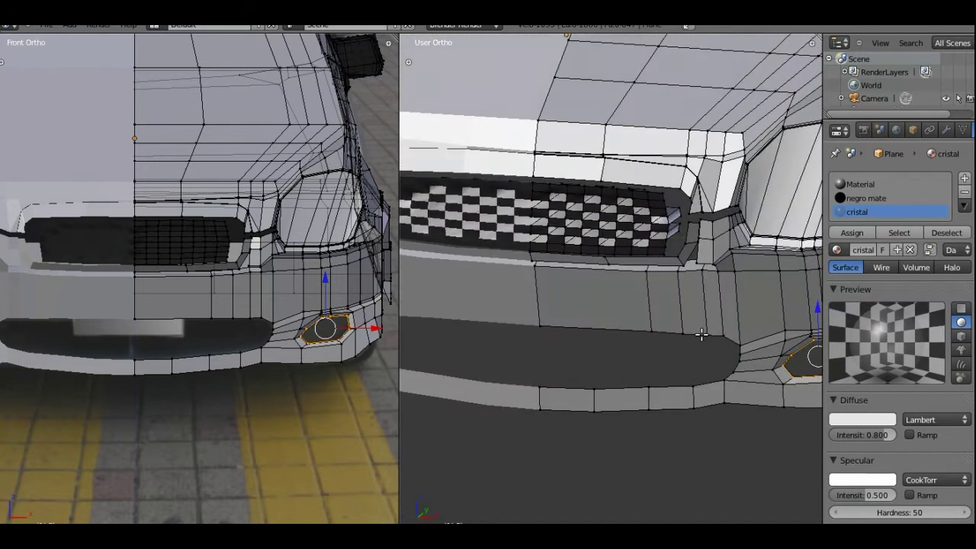
Step: Select the inner hexagon's corner vertices, starting from its left corner
{"action": "scroll", "coordinate": [516, 311], "scroll_direction": "up", "scroll_amount": 5}
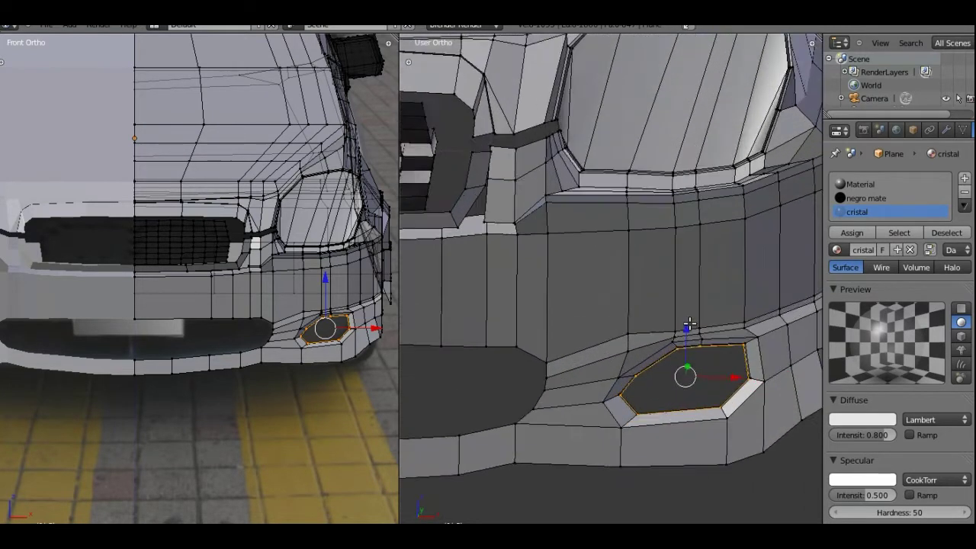
{"action": "middle_click_drag", "start_coordinate": [664, 252], "coordinate": [664, 232], "text": "shift"}
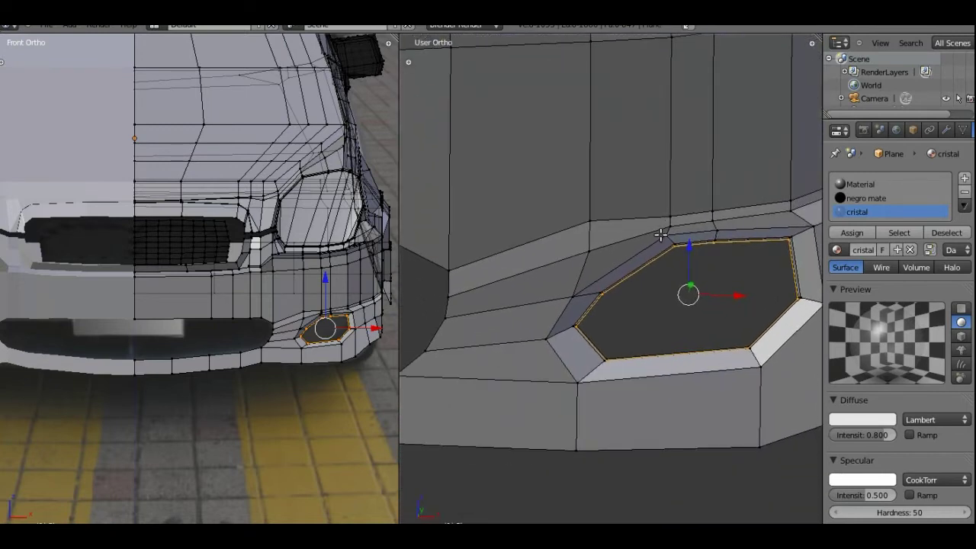
{"action": "right_click", "coordinate": [581, 324]}
{"action": "right_click", "coordinate": [602, 299], "text": "shift"}
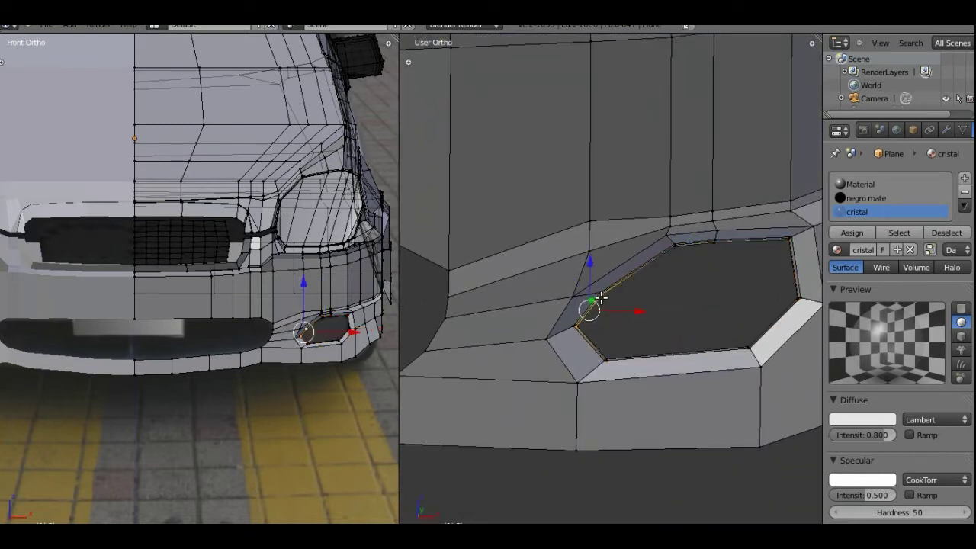
{"action": "right_click", "coordinate": [604, 356], "text": "shift"}
{"action": "scroll", "coordinate": [615, 338], "scroll_direction": "up", "scroll_amount": 4}
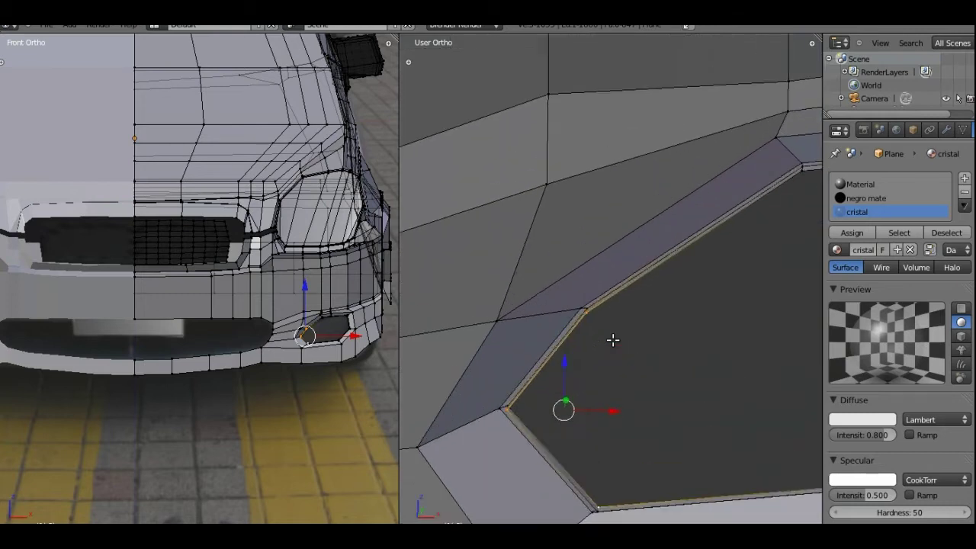
{"action": "middle_click_drag", "start_coordinate": [553, 403], "coordinate": [710, 282], "text": "shift"}
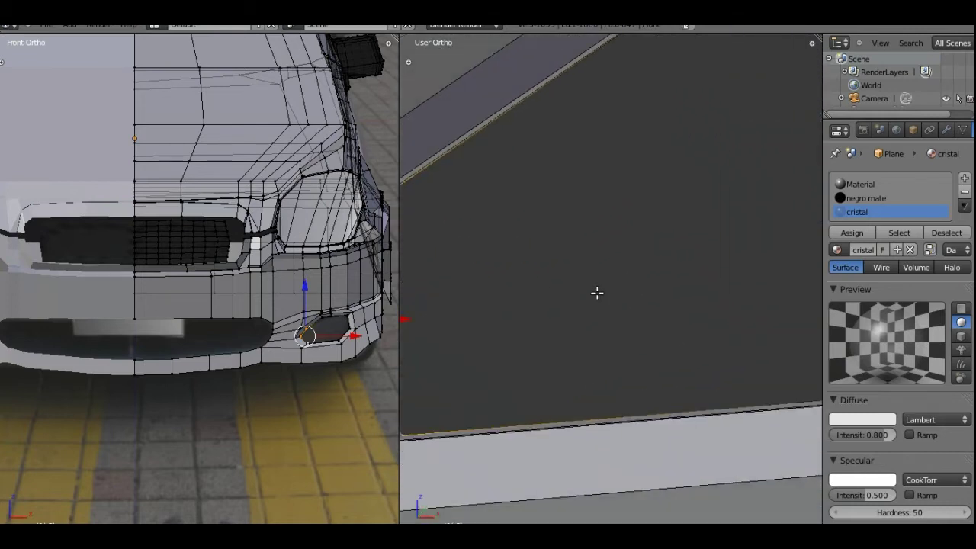
Step: Undo twice, then merge the selected hexagon vertices At Center into one point
{"action": "scroll", "coordinate": [710, 282], "scroll_direction": "up", "scroll_amount": 5, "text": "ctrl"}
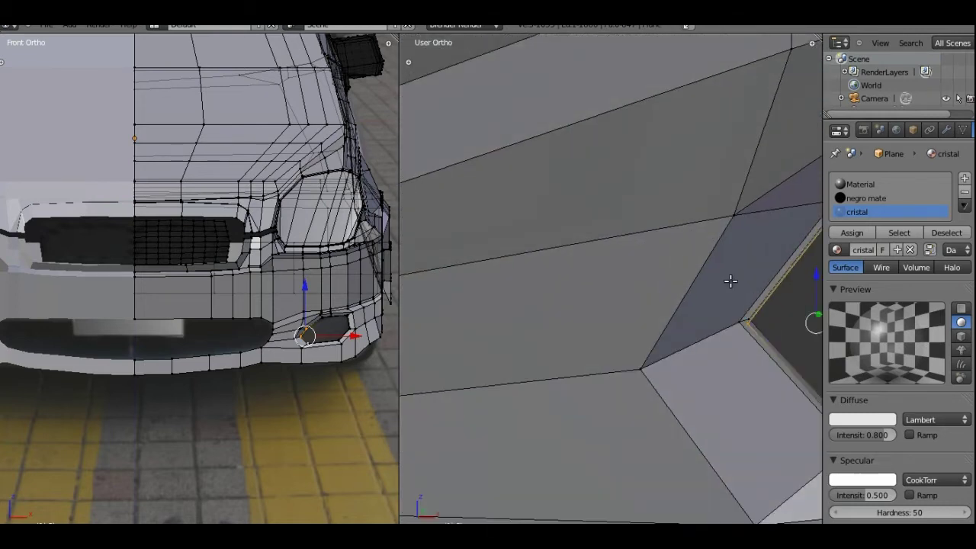
{"action": "middle_click_drag", "start_coordinate": [732, 283], "coordinate": [577, 247]}
{"action": "scroll", "coordinate": [590, 251], "scroll_direction": "down", "scroll_amount": 3}
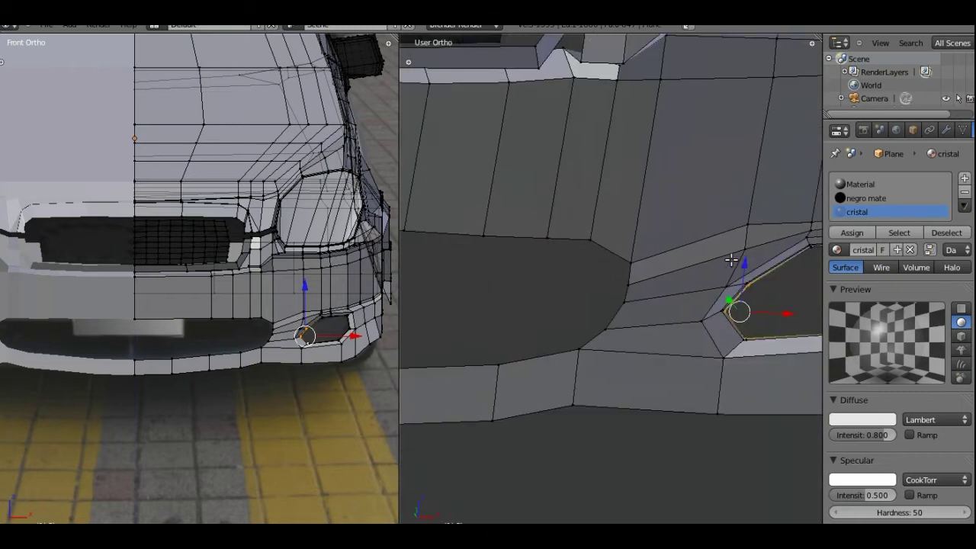
{"action": "key", "text": "ctrl+z"}
{"action": "key", "text": "ctrl+z"}
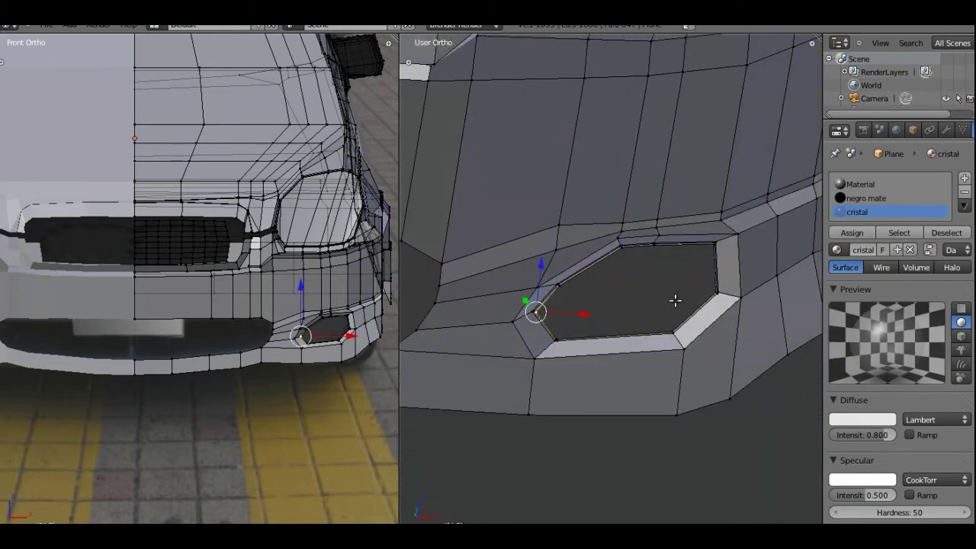
{"action": "key", "text": "ctrl+z"}
{"action": "key", "text": "alt+m"}
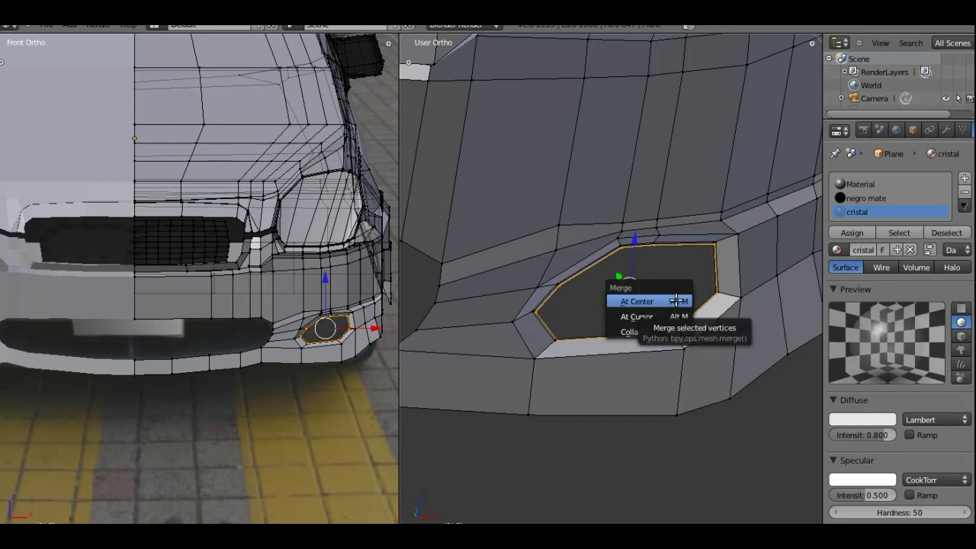
{"action": "left_click", "coordinate": [668, 302]}
{"action": "scroll", "coordinate": [650, 307], "scroll_direction": "down", "scroll_amount": 2}
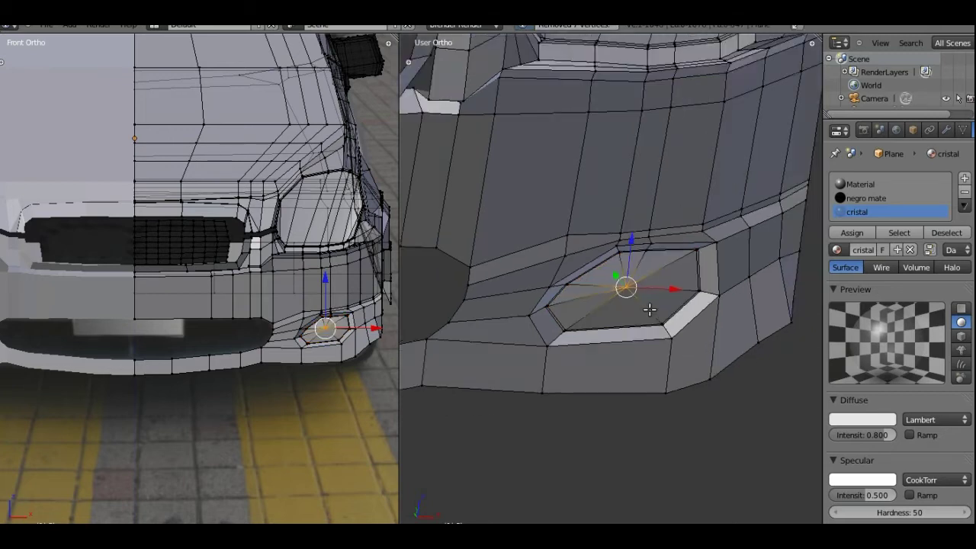
{"action": "scroll", "coordinate": [622, 302], "scroll_direction": "down", "scroll_amount": 2}
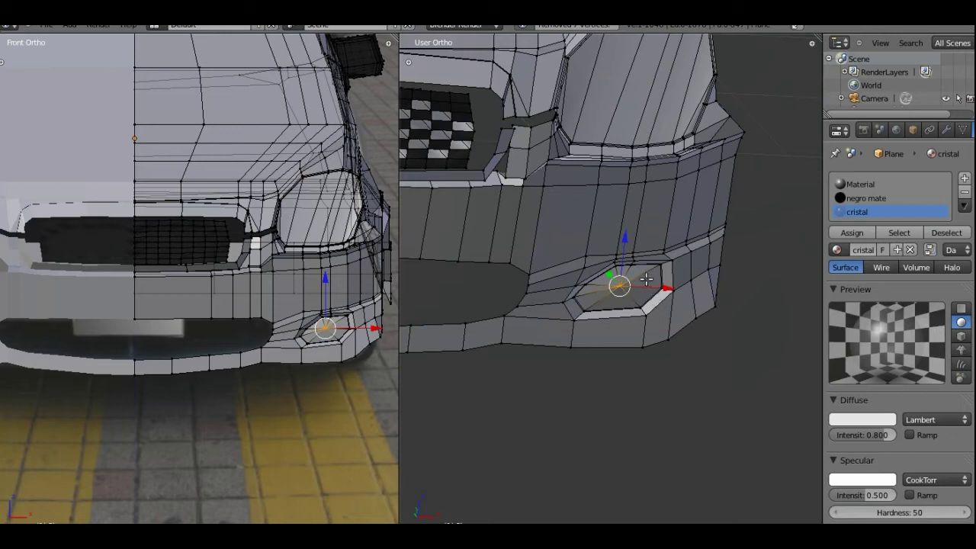
{"action": "scroll", "coordinate": [638, 287], "scroll_direction": "down", "scroll_amount": 1}
{"action": "scroll", "coordinate": [638, 286], "scroll_direction": "down", "scroll_amount": 2}
{"action": "scroll", "coordinate": [638, 286], "scroll_direction": "up", "scroll_amount": 3}
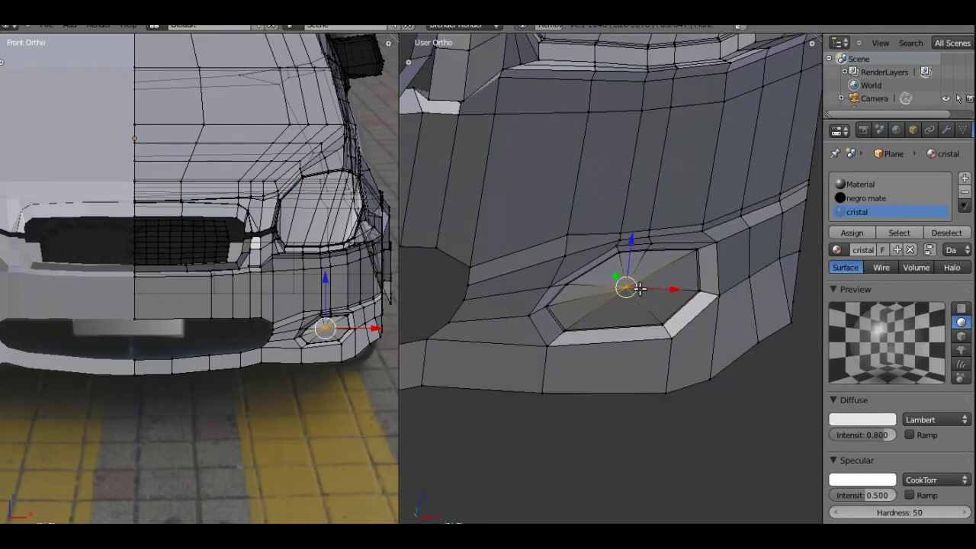
{"action": "scroll", "coordinate": [639, 288], "scroll_direction": "up", "scroll_amount": 2}
{"action": "scroll", "coordinate": [639, 288], "scroll_direction": "down", "scroll_amount": 3}
{"action": "scroll", "coordinate": [639, 288], "scroll_direction": "down", "scroll_amount": 2}
{"action": "mouse_move", "coordinate": [639, 288]}
{"action": "middle_mouse_down"}
{"action": "mouse_move", "coordinate": [755, 202]}
{"action": "mouse_move", "coordinate": [556, 235]}
{"action": "middle_mouse_up"}
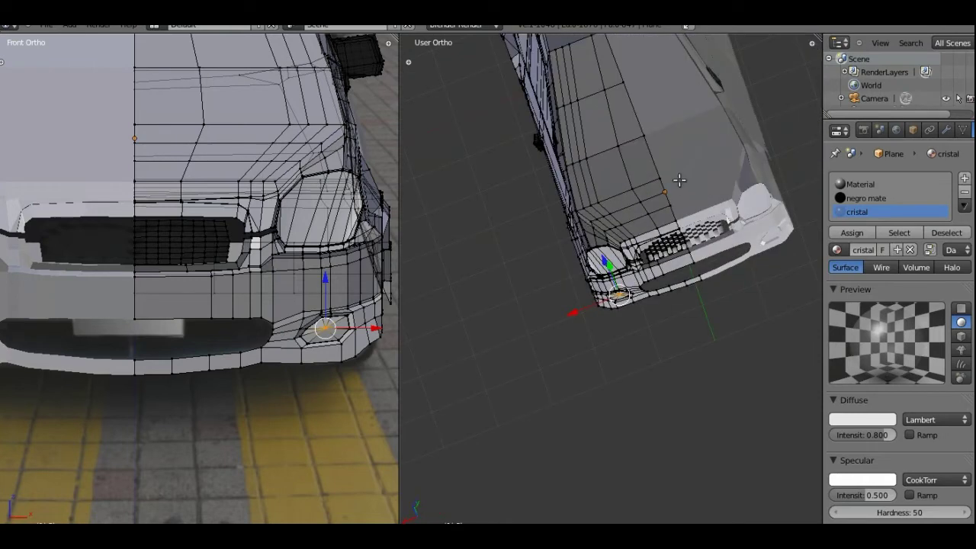
{"action": "middle_click_drag", "start_coordinate": [679, 180], "coordinate": [696, 331]}
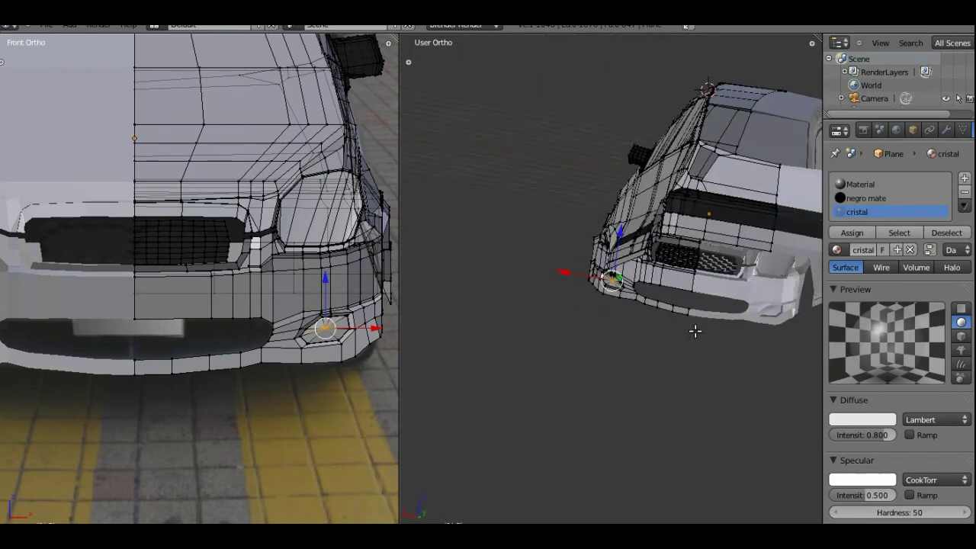
{"action": "scroll", "coordinate": [696, 331], "scroll_direction": "up", "scroll_amount": 1}
{"action": "scroll", "coordinate": [690, 305], "scroll_direction": "up", "scroll_amount": 2}
{"action": "scroll", "coordinate": [682, 274], "scroll_direction": "up", "scroll_amount": 2}
{"action": "scroll", "coordinate": [672, 240], "scroll_direction": "up", "scroll_amount": 2}
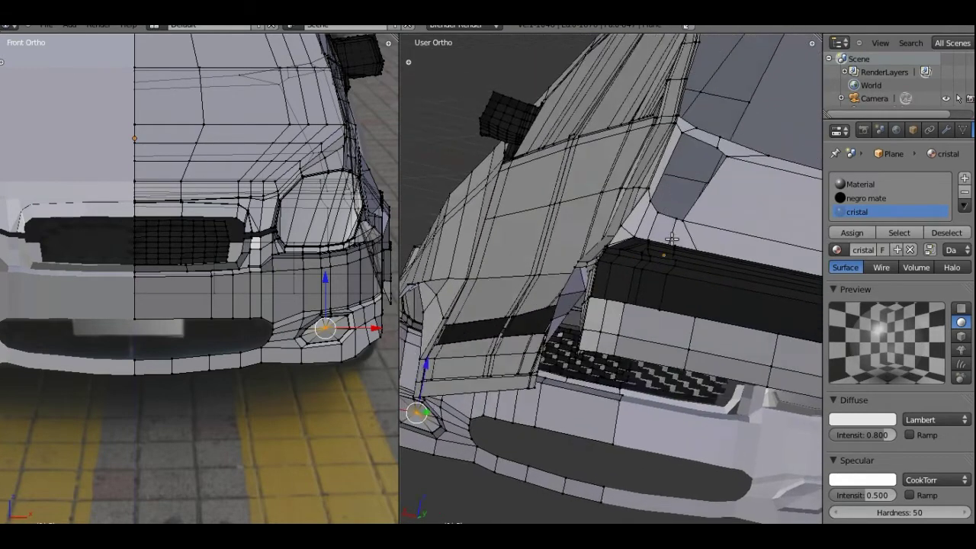
{"action": "mouse_move", "coordinate": [672, 239]}
{"action": "middle_mouse_down"}
{"action": "mouse_move", "coordinate": [594, 283]}
{"action": "mouse_move", "coordinate": [621, 283]}
{"action": "mouse_move", "coordinate": [713, 364]}
{"action": "mouse_move", "coordinate": [706, 345]}
{"action": "mouse_move", "coordinate": [562, 343]}
{"action": "mouse_move", "coordinate": [638, 359]}
{"action": "mouse_move", "coordinate": [581, 337]}
{"action": "middle_mouse_up"}
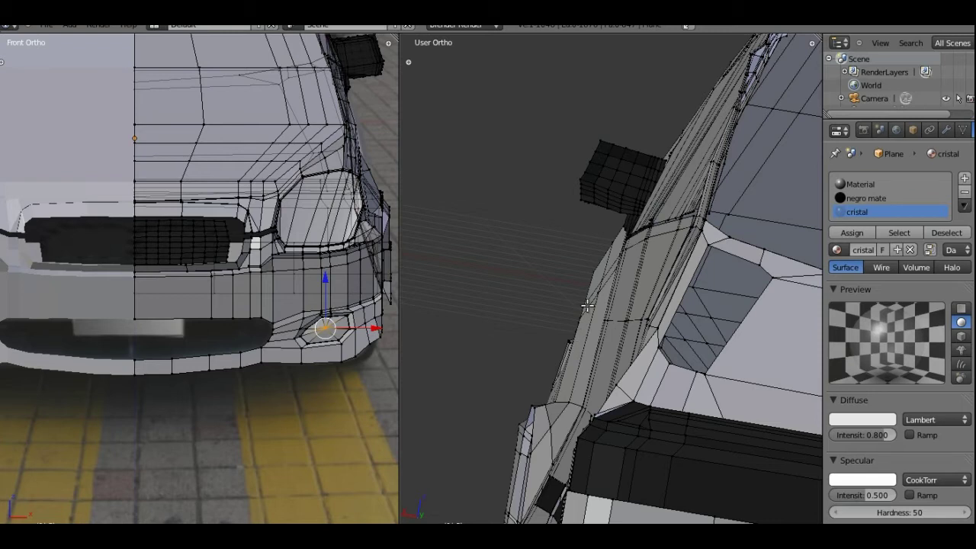
Step: Select the edge loop around the small side window opening near the front corner
{"action": "right_click", "coordinate": [706, 249]}
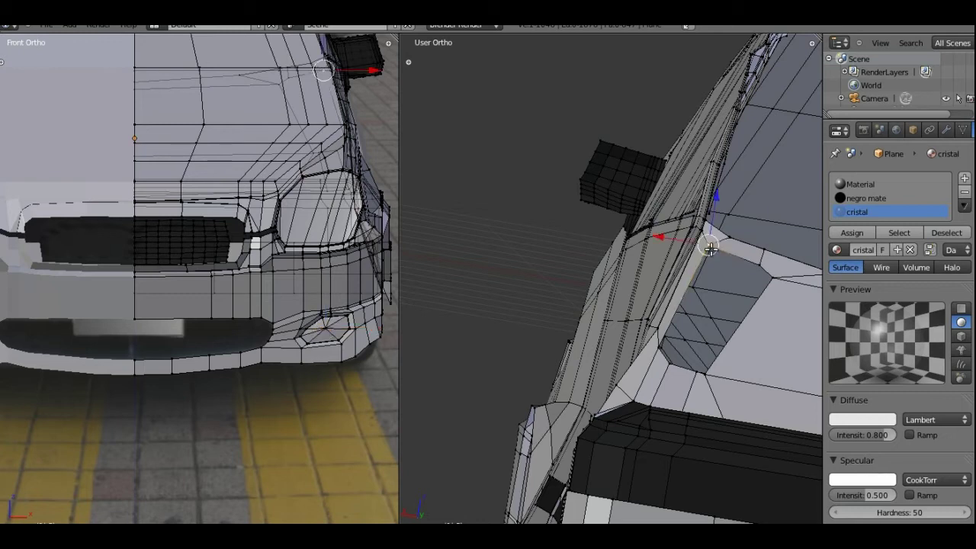
{"action": "right_click", "coordinate": [755, 264], "text": "alt"}
{"action": "right_click", "coordinate": [772, 278], "text": "shift"}
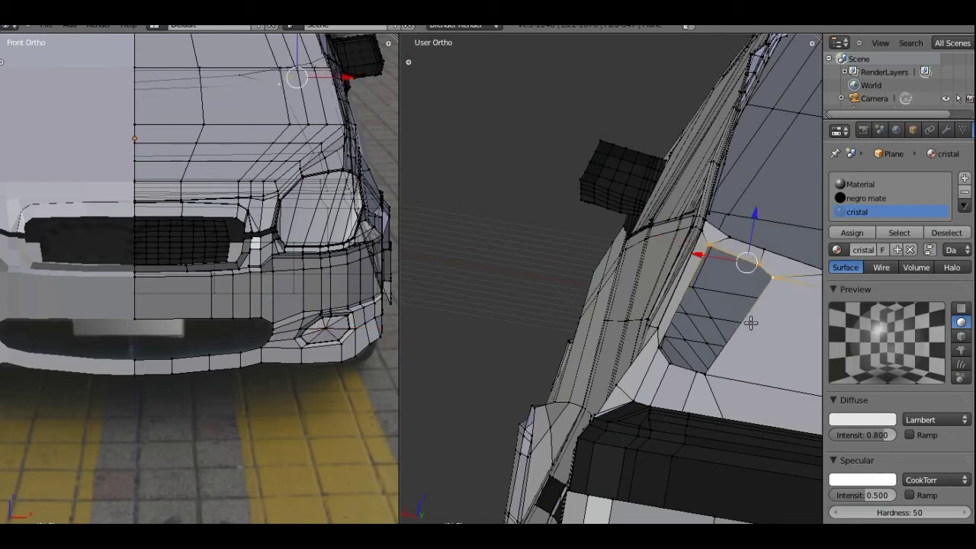
{"action": "right_click", "coordinate": [704, 375], "text": "alt+shift"}
{"action": "right_click", "coordinate": [695, 372], "text": "alt+shift"}
{"action": "right_click", "coordinate": [671, 362], "text": "alt+shift"}
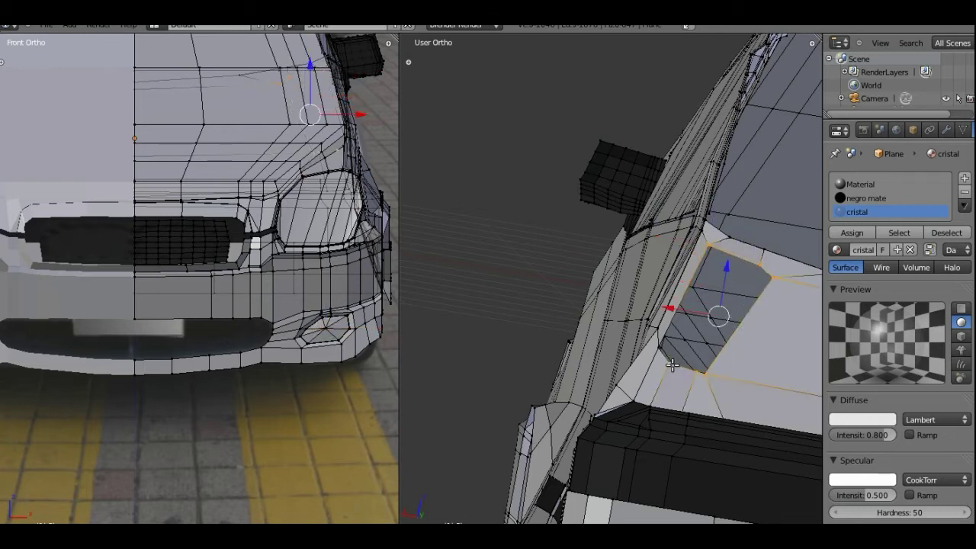
{"action": "right_click", "coordinate": [658, 348], "text": "alt+shift"}
Step: Drop the stray body edges from the selection and scale the window outline to fit
{"action": "mouse_move", "coordinate": [624, 212]}
{"action": "middle_mouse_down"}
{"action": "mouse_move", "coordinate": [615, 135]}
{"action": "mouse_move", "coordinate": [696, 250]}
{"action": "middle_mouse_up"}
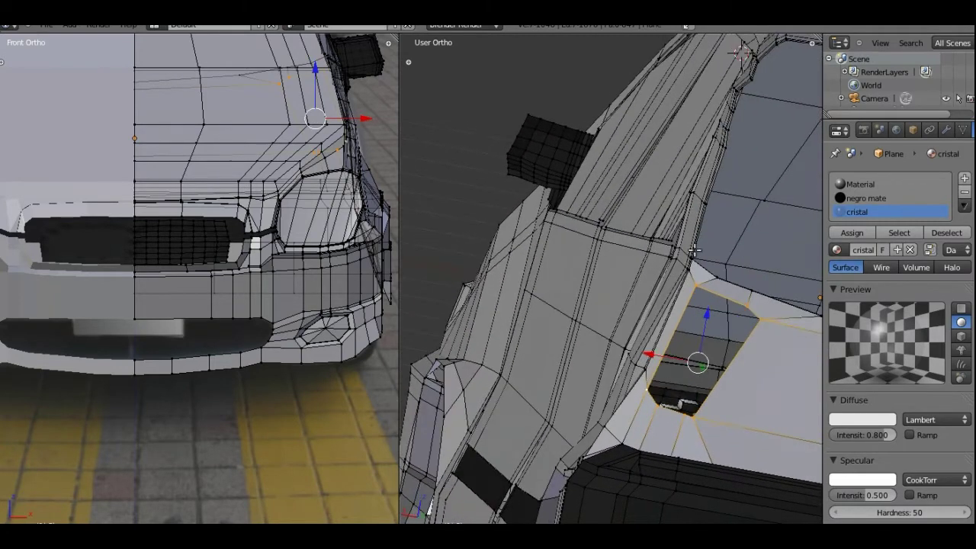
{"action": "mouse_move", "coordinate": [785, 282]}
{"action": "middle_mouse_down"}
{"action": "mouse_move", "coordinate": [767, 257]}
{"action": "mouse_move", "coordinate": [663, 290]}
{"action": "middle_mouse_up"}
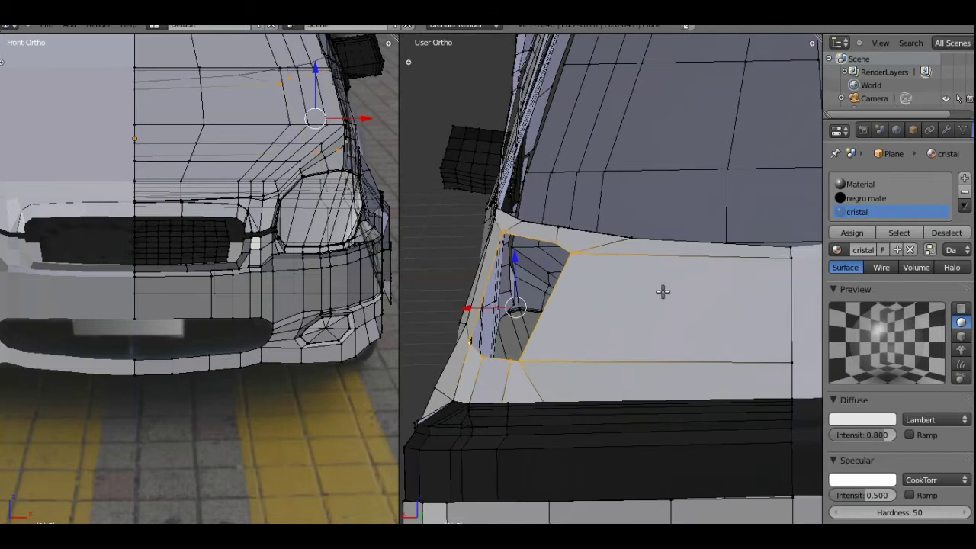
{"action": "right_click", "coordinate": [667, 310], "text": "alt+shift"}
{"action": "key", "text": "s"}
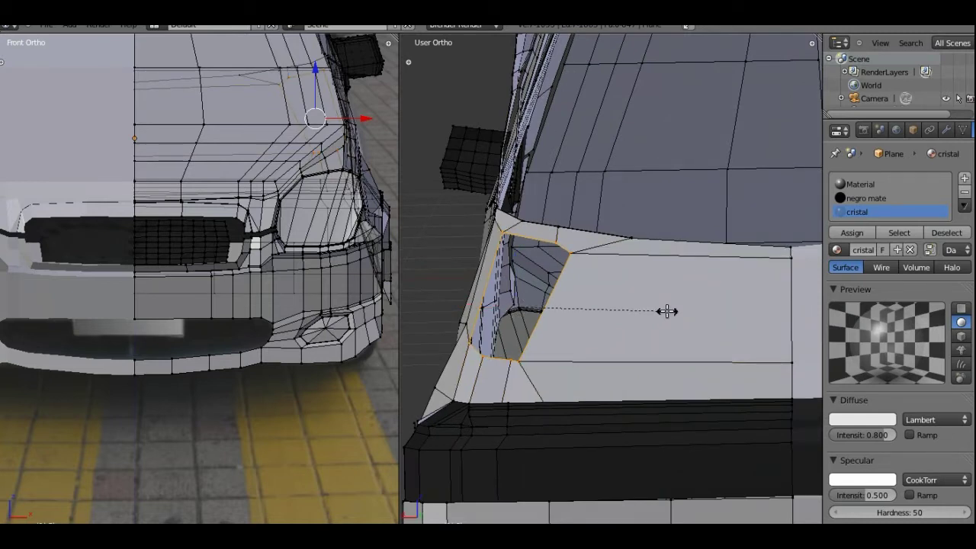
{"action": "left_click", "coordinate": [664, 310]}
Step: Select the window's four corner vertices to pick out its face
{"action": "mouse_move", "coordinate": [664, 310]}
{"action": "middle_mouse_down"}
{"action": "mouse_move", "coordinate": [593, 312]}
{"action": "mouse_move", "coordinate": [633, 301]}
{"action": "middle_mouse_up"}
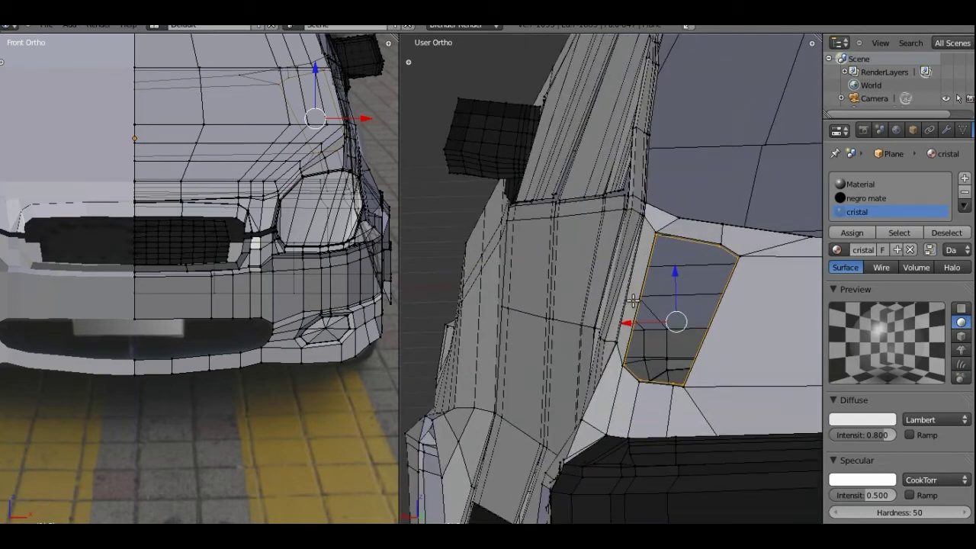
{"action": "right_click", "coordinate": [658, 235]}
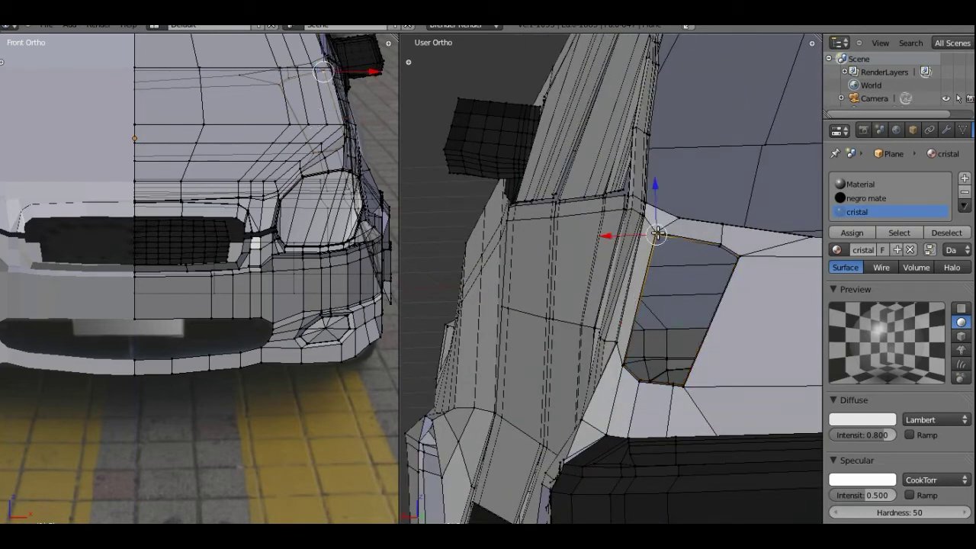
{"action": "right_click", "coordinate": [626, 364], "text": "shift"}
{"action": "right_click", "coordinate": [641, 378], "text": "shift"}
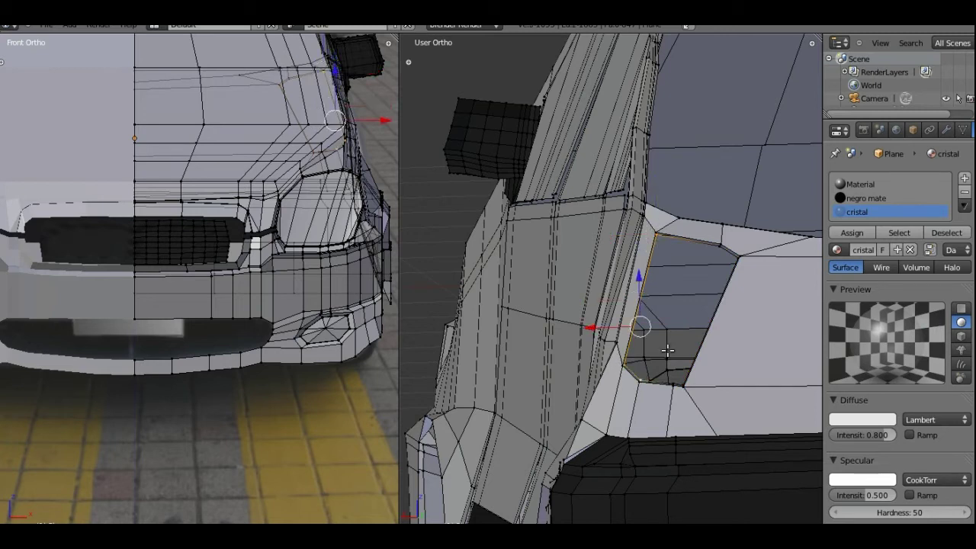
{"action": "right_click", "coordinate": [716, 246], "text": "shift"}
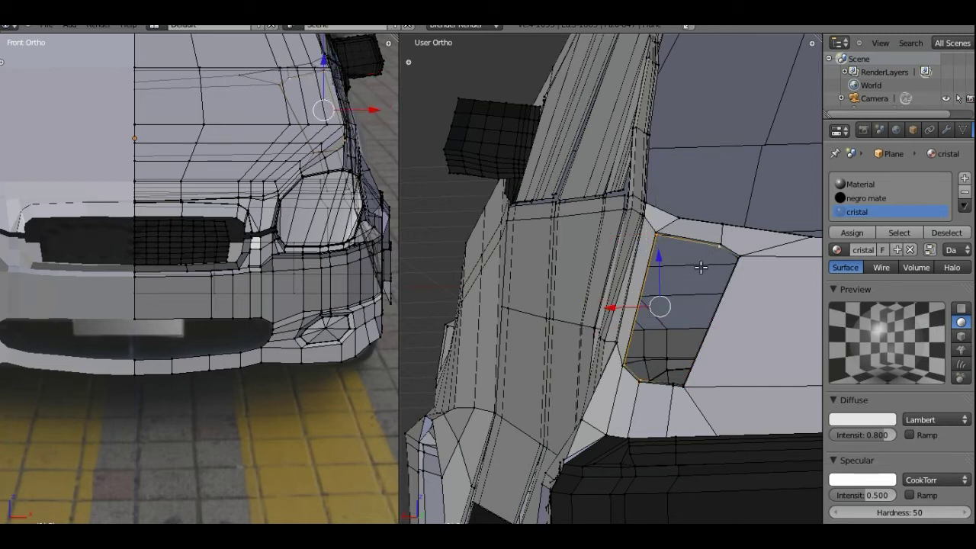
Step: Select the window's bottom and top-right vertices and try filling a face, which fails as concave
{"action": "right_click", "coordinate": [643, 377]}
{"action": "scroll", "coordinate": [665, 376], "scroll_direction": "up", "scroll_amount": 1}
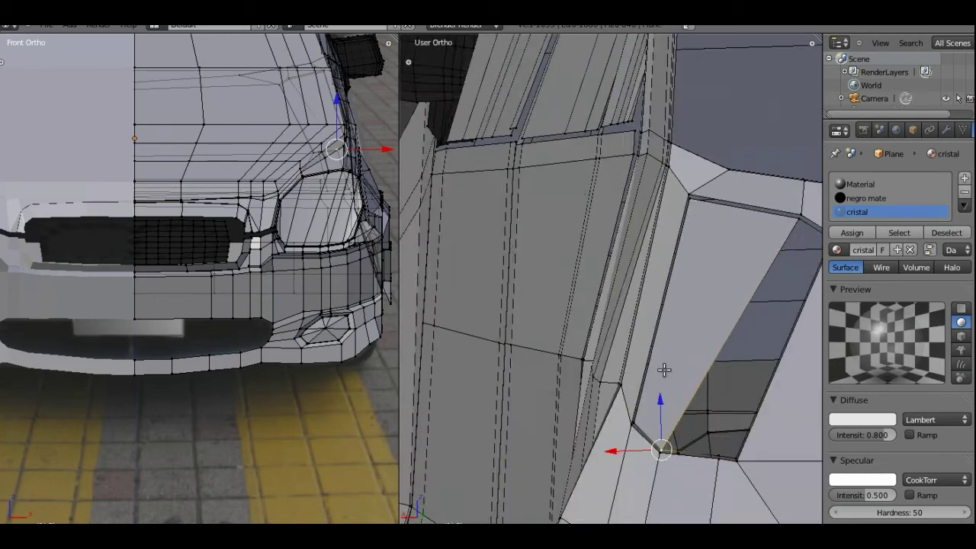
{"action": "scroll", "coordinate": [664, 374], "scroll_direction": "up", "scroll_amount": 2}
{"action": "scroll", "coordinate": [678, 381], "scroll_direction": "up", "scroll_amount": 1}
{"action": "right_click", "coordinate": [697, 400], "text": "shift"}
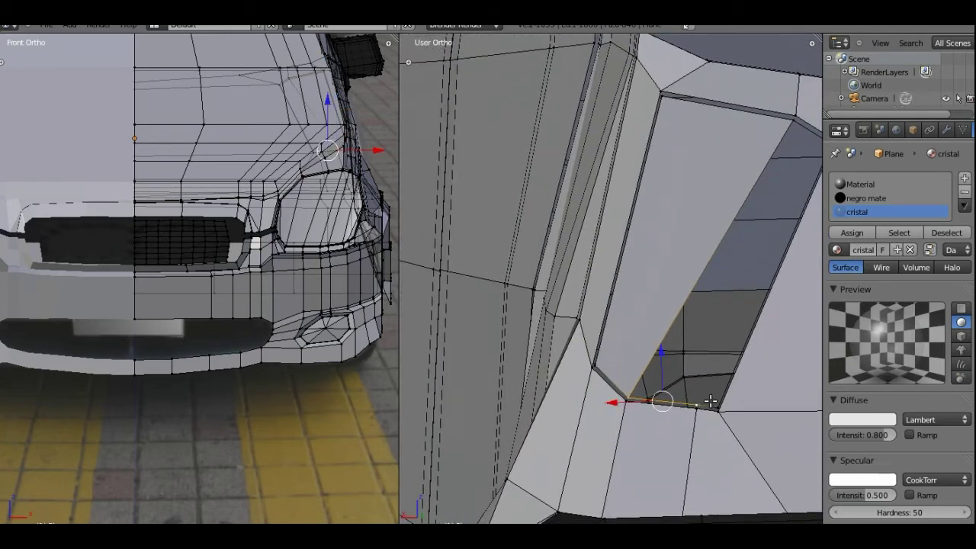
{"action": "middle_click_drag", "start_coordinate": [773, 218], "coordinate": [728, 200]}
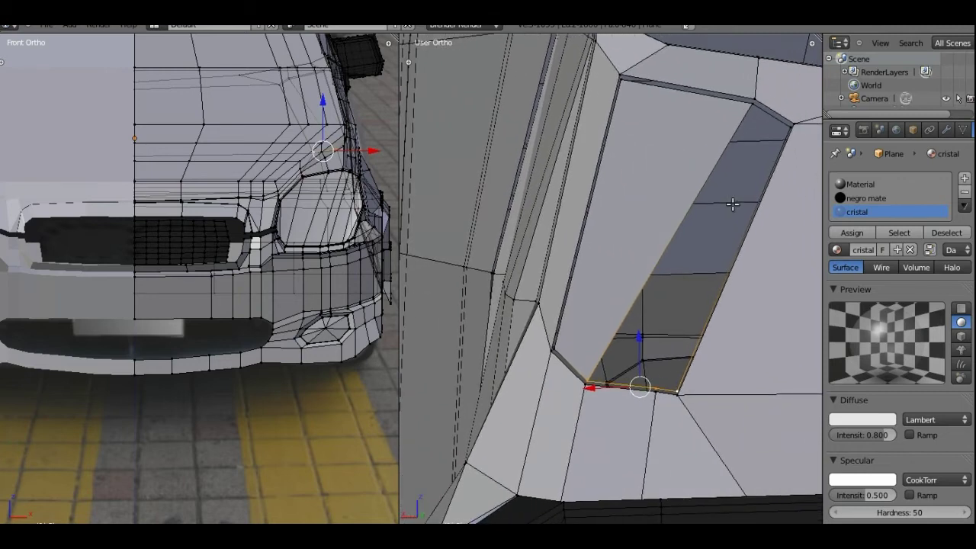
{"action": "right_click", "coordinate": [756, 111], "text": "shift"}
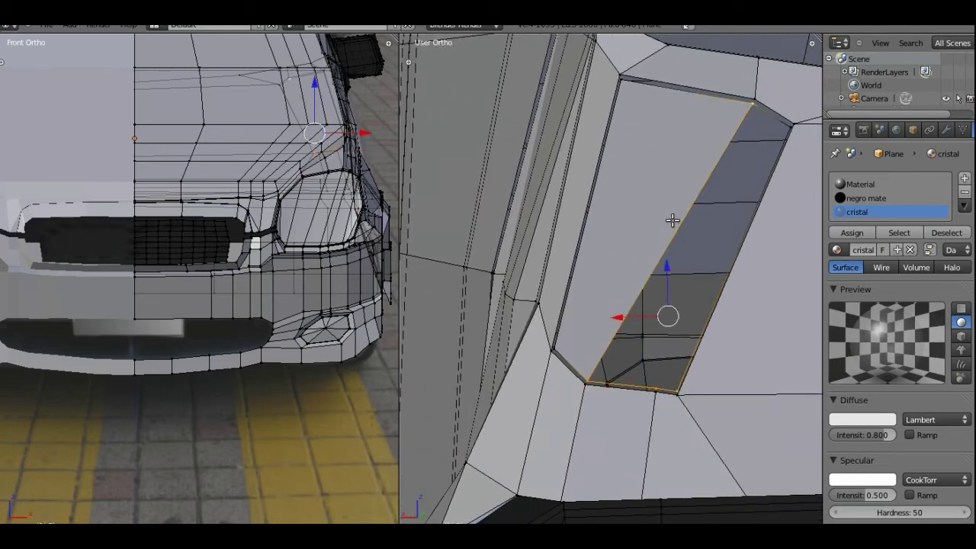
{"action": "key", "text": "f"}
Step: Move the window's lower-right corner vertex left onto its neighbouring vertex
{"action": "scroll", "coordinate": [679, 217], "scroll_direction": "down", "scroll_amount": 2}
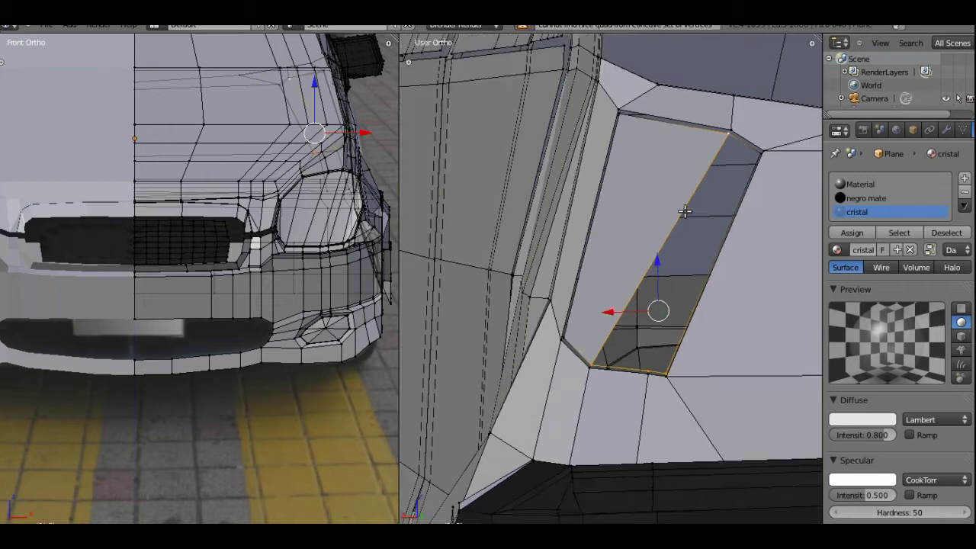
{"action": "scroll", "coordinate": [684, 213], "scroll_direction": "down", "scroll_amount": 1}
{"action": "mouse_move", "coordinate": [685, 211]}
{"action": "middle_mouse_down"}
{"action": "mouse_move", "coordinate": [745, 201]}
{"action": "mouse_move", "coordinate": [689, 214]}
{"action": "mouse_move", "coordinate": [708, 200]}
{"action": "mouse_move", "coordinate": [688, 204]}
{"action": "mouse_move", "coordinate": [708, 218]}
{"action": "mouse_move", "coordinate": [557, 259]}
{"action": "mouse_move", "coordinate": [545, 322]}
{"action": "mouse_move", "coordinate": [539, 277]}
{"action": "mouse_move", "coordinate": [580, 280]}
{"action": "mouse_move", "coordinate": [667, 233]}
{"action": "mouse_move", "coordinate": [778, 327]}
{"action": "mouse_move", "coordinate": [767, 286]}
{"action": "mouse_move", "coordinate": [684, 218]}
{"action": "mouse_move", "coordinate": [682, 137]}
{"action": "middle_mouse_up"}
{"action": "scroll", "coordinate": [745, 201], "scroll_direction": "down", "scroll_amount": 3}
{"action": "scroll", "coordinate": [737, 217], "scroll_direction": "down", "scroll_amount": 2}
{"action": "scroll", "coordinate": [580, 280], "scroll_direction": "up", "scroll_amount": 3}
{"action": "scroll", "coordinate": [654, 279], "scroll_direction": "up", "scroll_amount": 2}
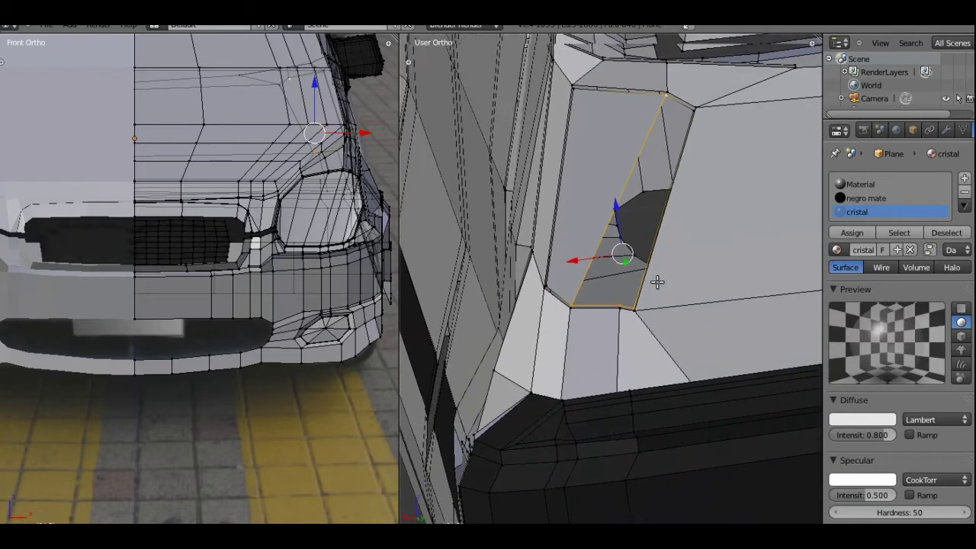
{"action": "scroll", "coordinate": [651, 297], "scroll_direction": "up", "scroll_amount": 1}
{"action": "right_click", "coordinate": [627, 328]}
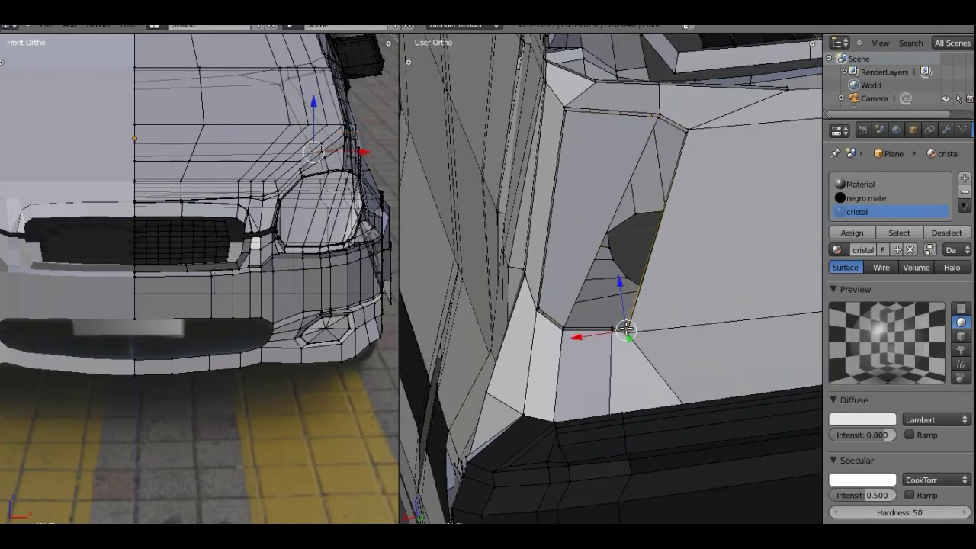
{"action": "key", "text": "g"}
{"action": "left_click", "coordinate": [564, 328]}
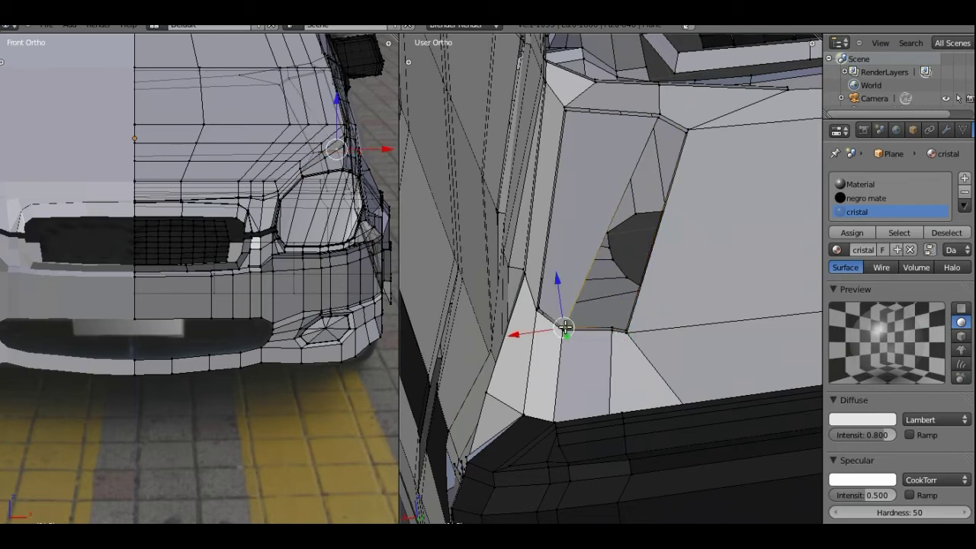
Step: Select the side face vertices, dismiss the vertex group popup, and deselect the whole mesh
{"action": "right_click", "coordinate": [626, 328], "text": "shift"}
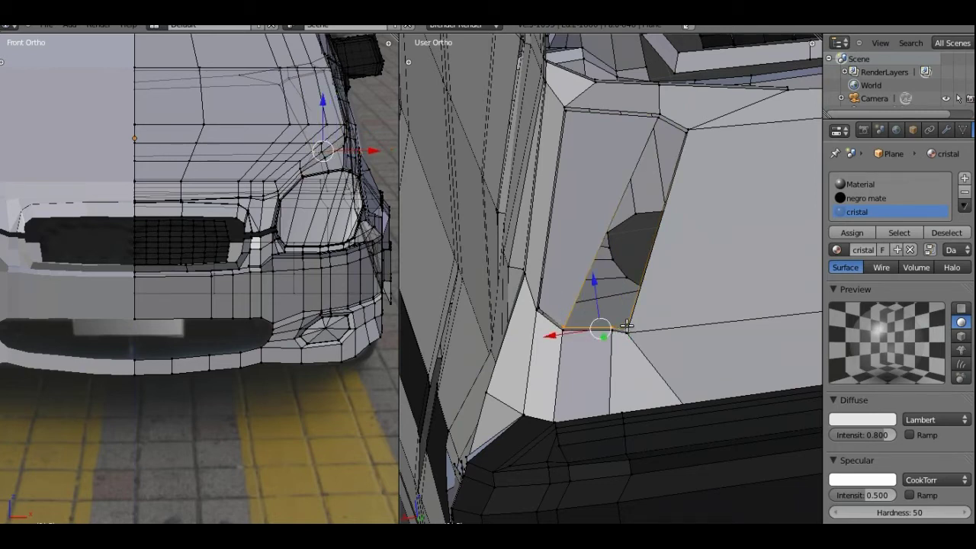
{"action": "right_click", "coordinate": [653, 115], "text": "shift"}
{"action": "right_click", "coordinate": [684, 129], "text": "shift"}
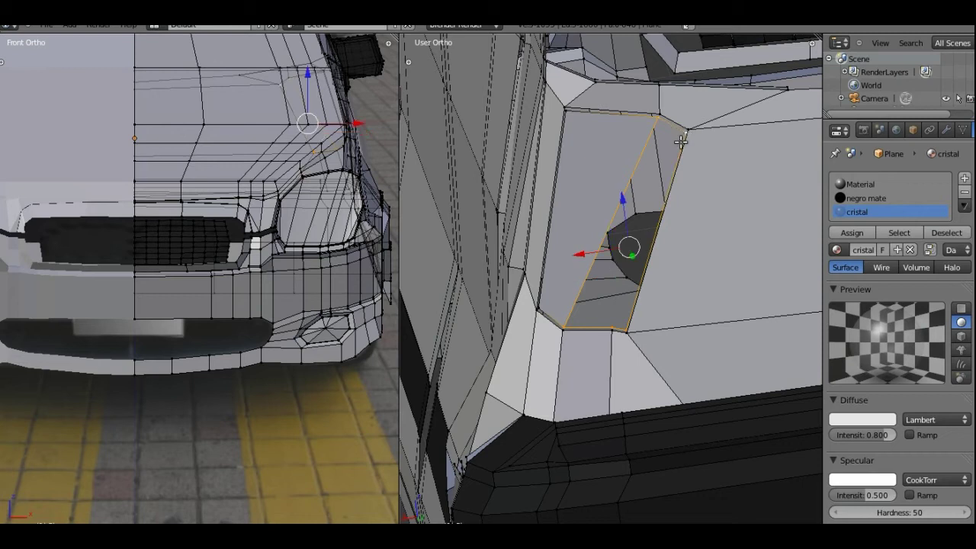
{"action": "key", "text": "ctrl+g"}
{"action": "left_click", "coordinate": [681, 139]}
{"action": "key", "text": "a"}
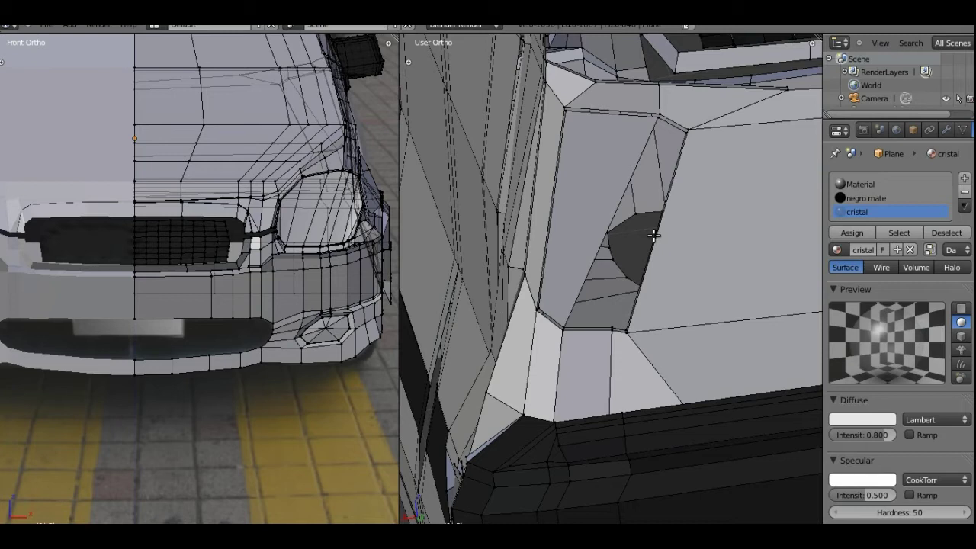
Step: Select the bottom vertices of the dark recess beside the side window
{"action": "scroll", "coordinate": [654, 234], "scroll_direction": "up", "scroll_amount": 5}
{"action": "scroll", "coordinate": [663, 191], "scroll_direction": "up", "scroll_amount": 2}
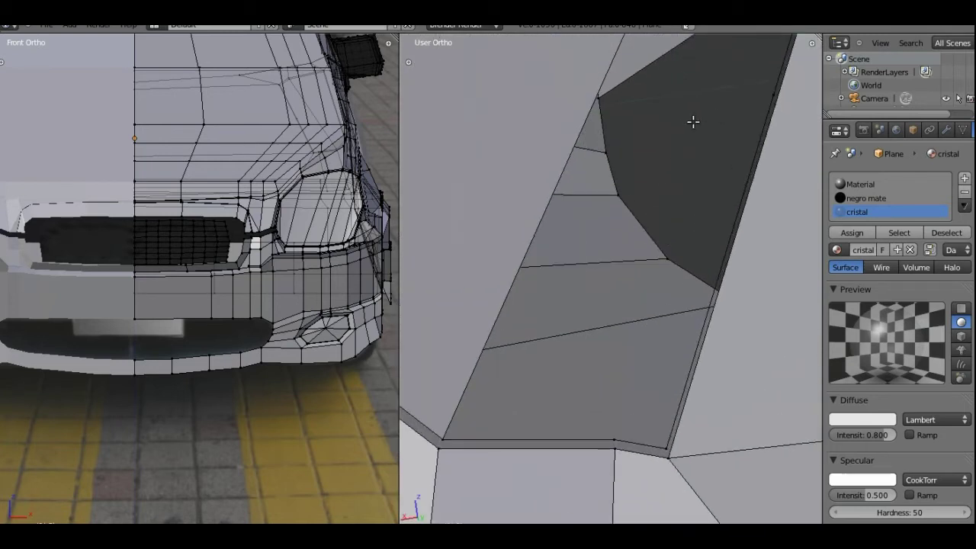
{"action": "scroll", "coordinate": [648, 190], "scroll_direction": "down", "scroll_amount": 3}
{"action": "right_click", "coordinate": [524, 375]}
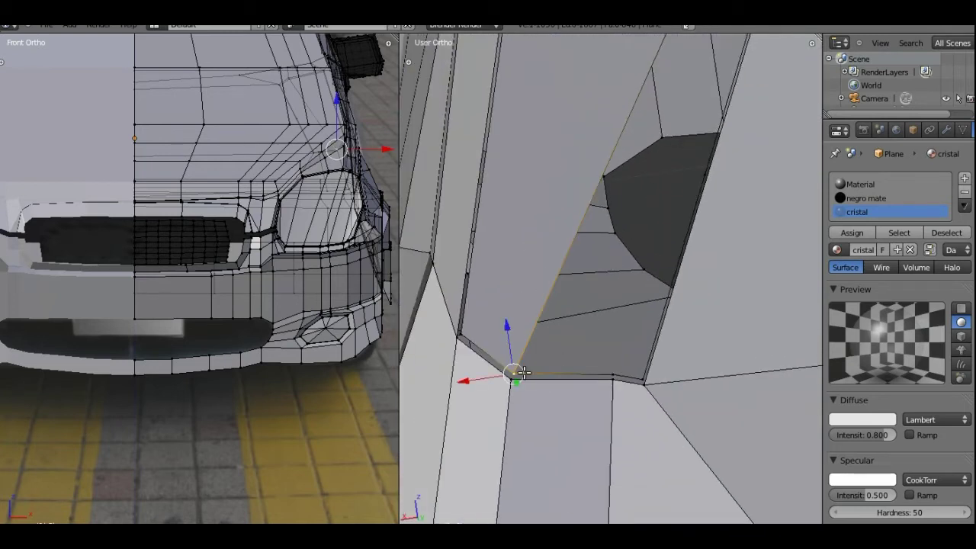
{"action": "right_click", "coordinate": [610, 372], "text": "shift"}
{"action": "right_click", "coordinate": [641, 379], "text": "shift"}
{"action": "middle_click_drag", "start_coordinate": [643, 173], "coordinate": [604, 327], "text": "shift"}
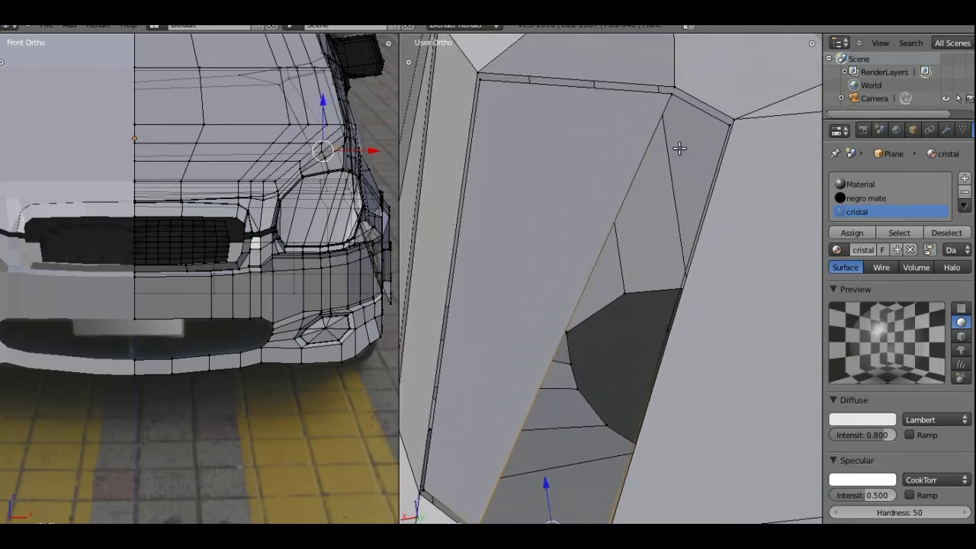
Step: Add the strip's top and bottom vertices and fill a face across them
{"action": "right_click", "coordinate": [674, 106]}
{"action": "right_click", "coordinate": [719, 131], "text": "shift"}
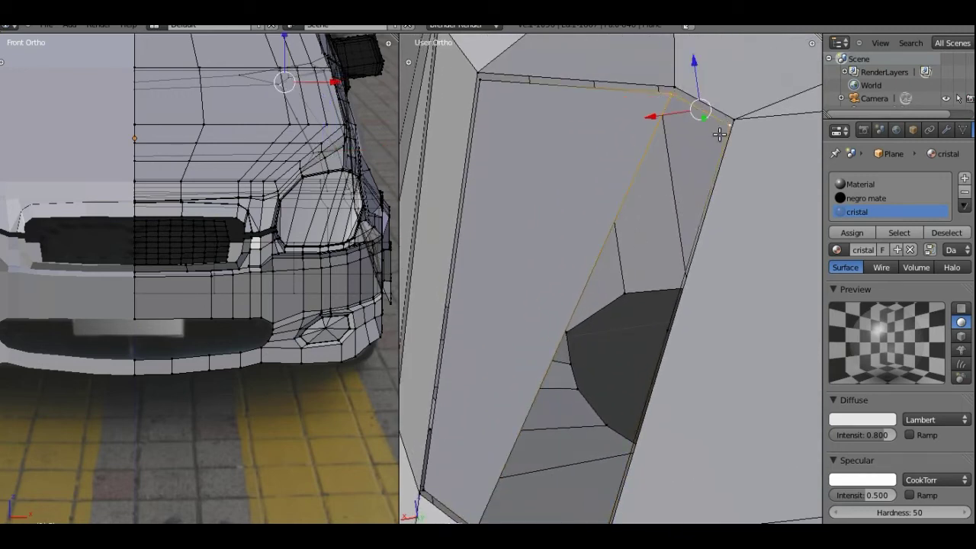
{"action": "scroll", "coordinate": [690, 177], "scroll_direction": "down", "scroll_amount": 2, "text": "shift"}
{"action": "scroll", "coordinate": [648, 171], "scroll_direction": "down", "scroll_amount": 3, "text": "shift"}
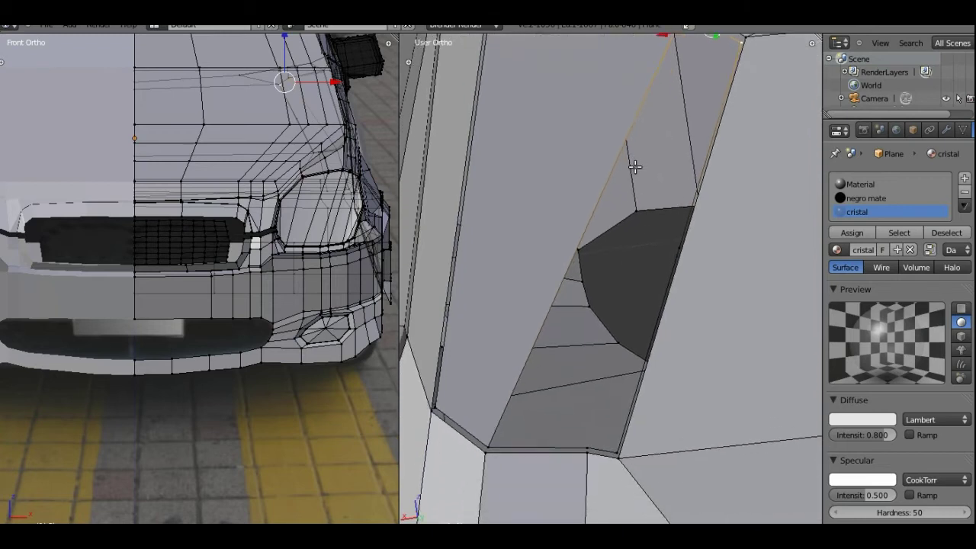
{"action": "right_click", "coordinate": [619, 451], "text": "shift"}
{"action": "right_click", "coordinate": [587, 449], "text": "shift"}
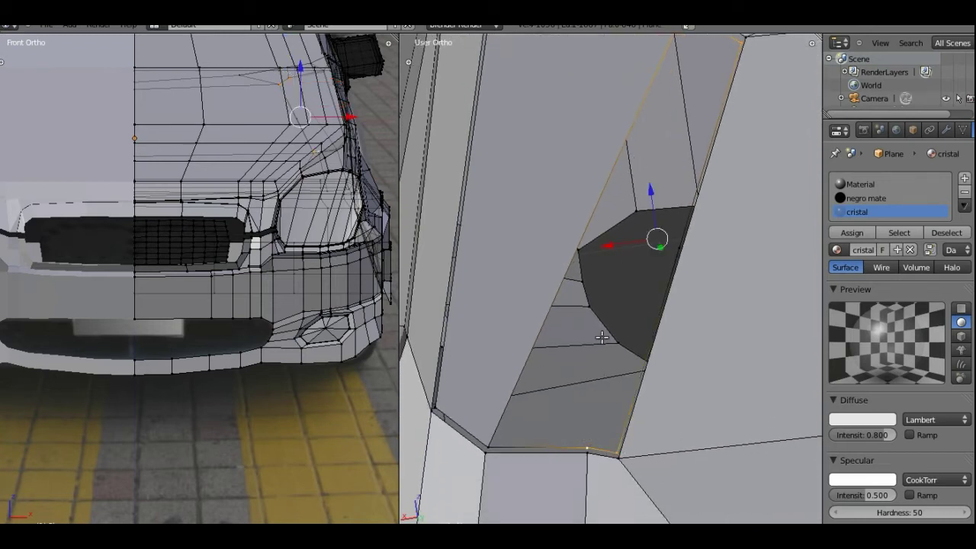
{"action": "key", "text": "f"}
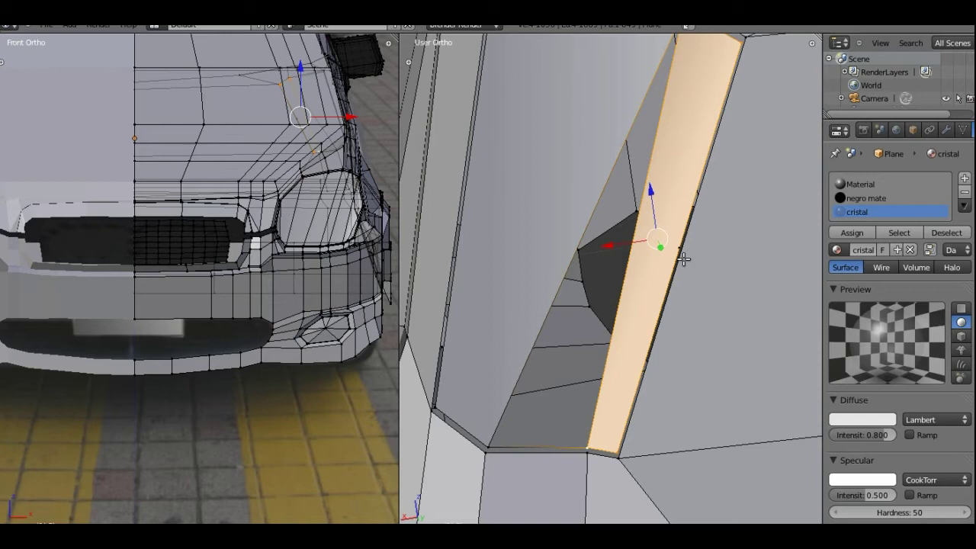
Step: Delete the stray vertex and its attached faces from the strip
{"action": "right_click", "coordinate": [678, 249]}
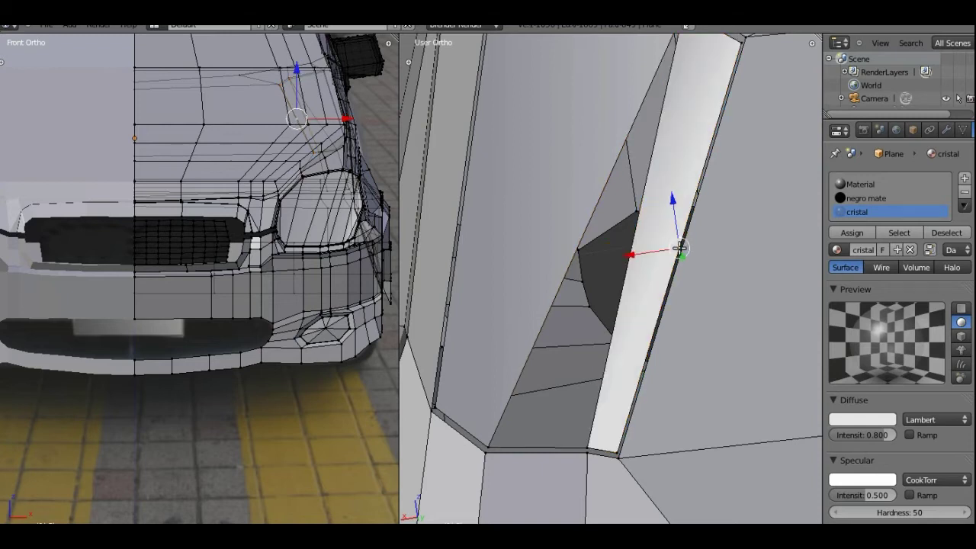
{"action": "key", "text": "x"}
{"action": "left_click", "coordinate": [655, 289]}
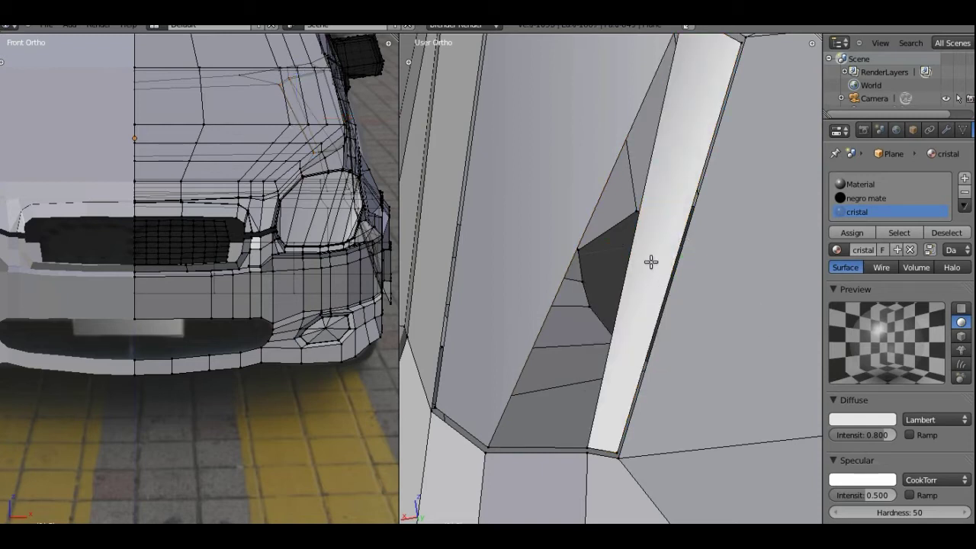
{"action": "scroll", "coordinate": [641, 263], "scroll_direction": "down", "scroll_amount": 1}
Step: Reposition the window opening's top corner vertex beside the white pillar strip
{"action": "scroll", "coordinate": [640, 263], "scroll_direction": "down", "scroll_amount": 2}
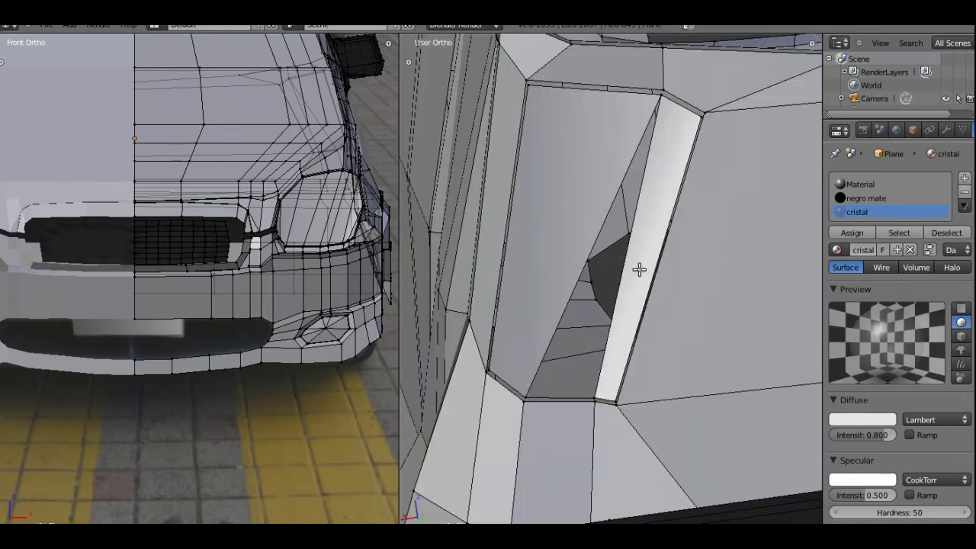
{"action": "right_click", "coordinate": [661, 93]}
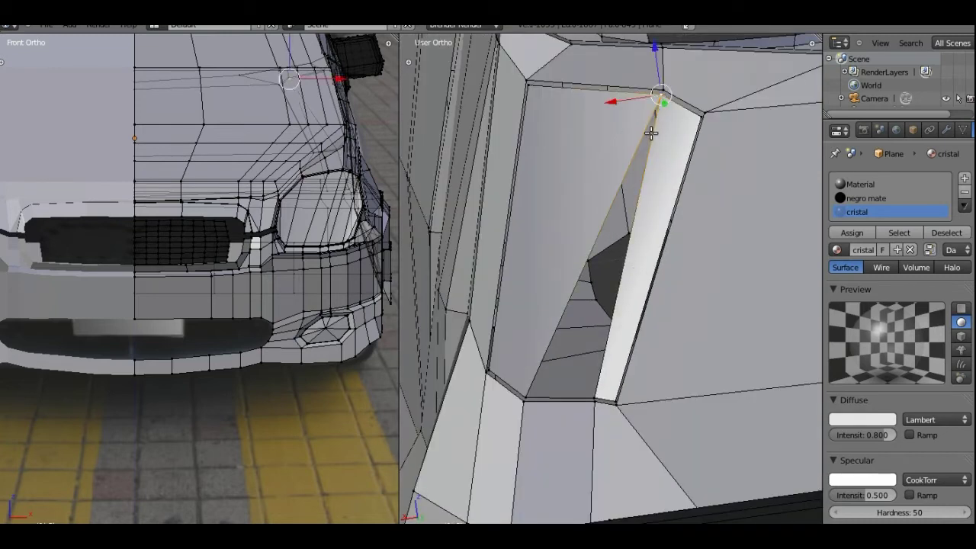
{"action": "right_click", "coordinate": [665, 129]}
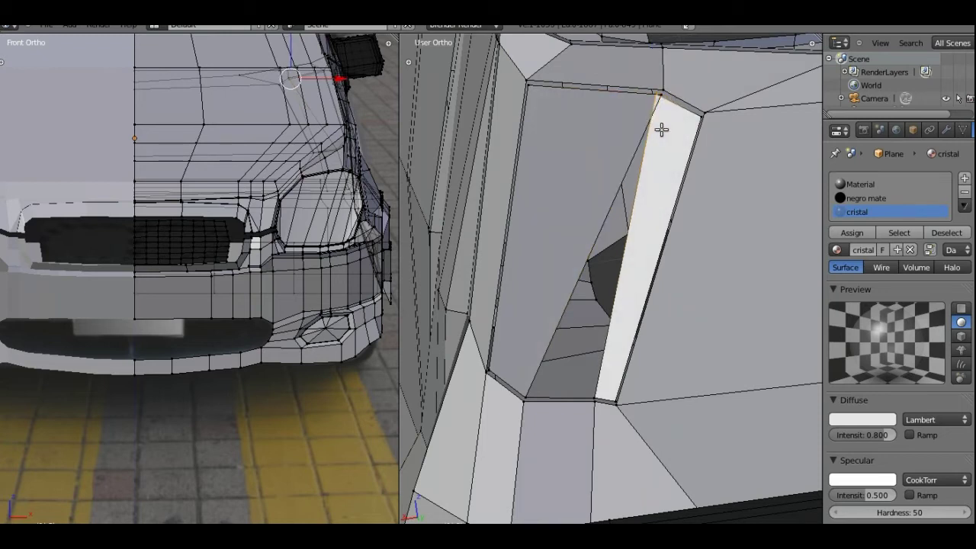
{"action": "key", "text": "g"}
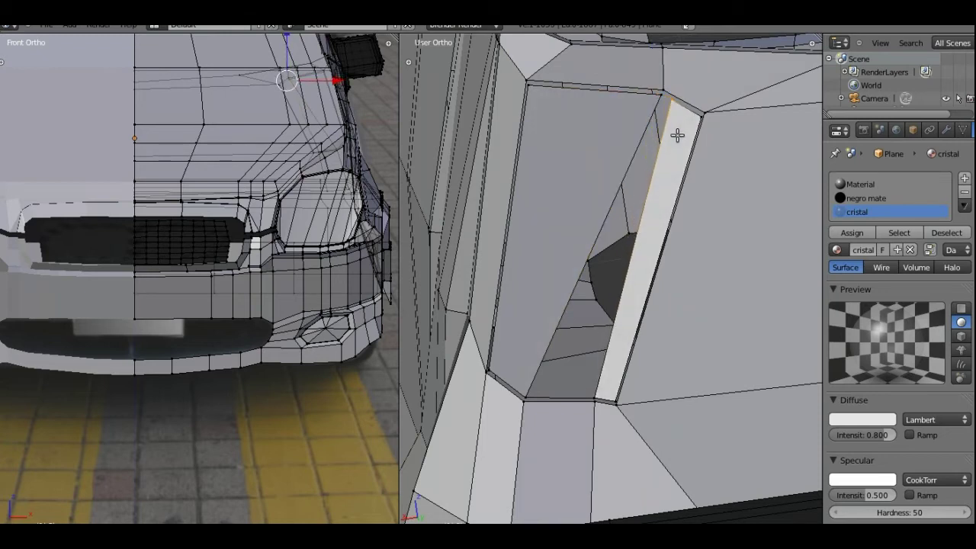
{"action": "left_click", "coordinate": [677, 135]}
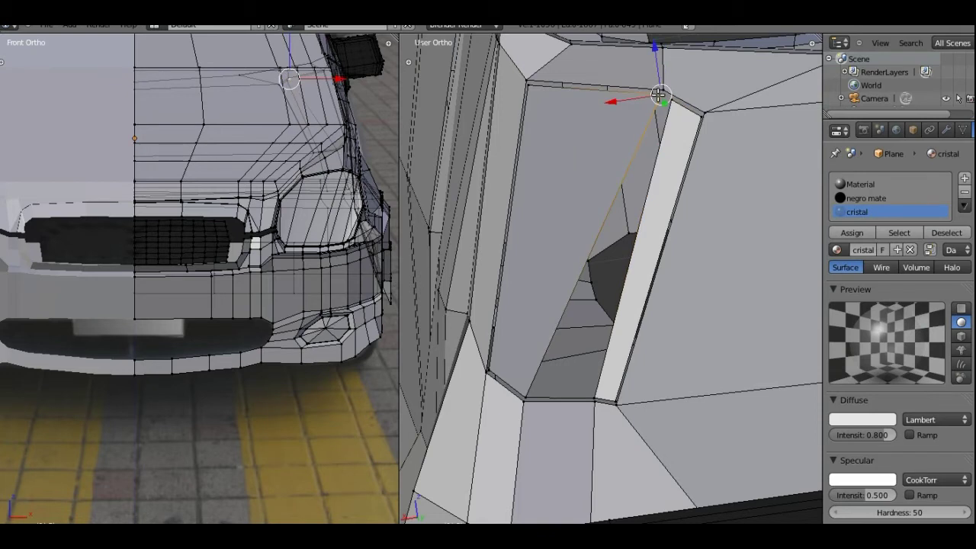
{"action": "key", "text": "g"}
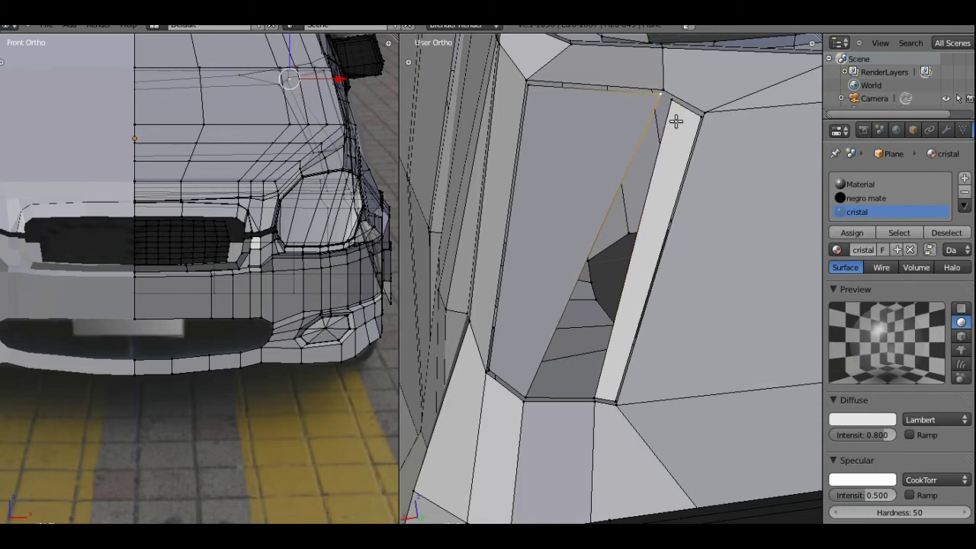
{"action": "left_click", "coordinate": [676, 122]}
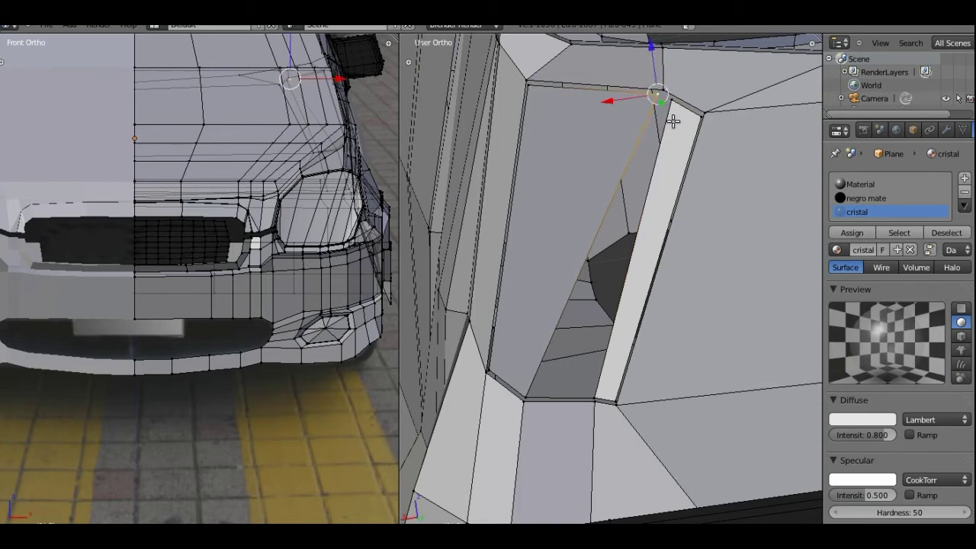
Step: Fill a face across the strip's two bottom and two top corner vertices
{"action": "right_click", "coordinate": [525, 395]}
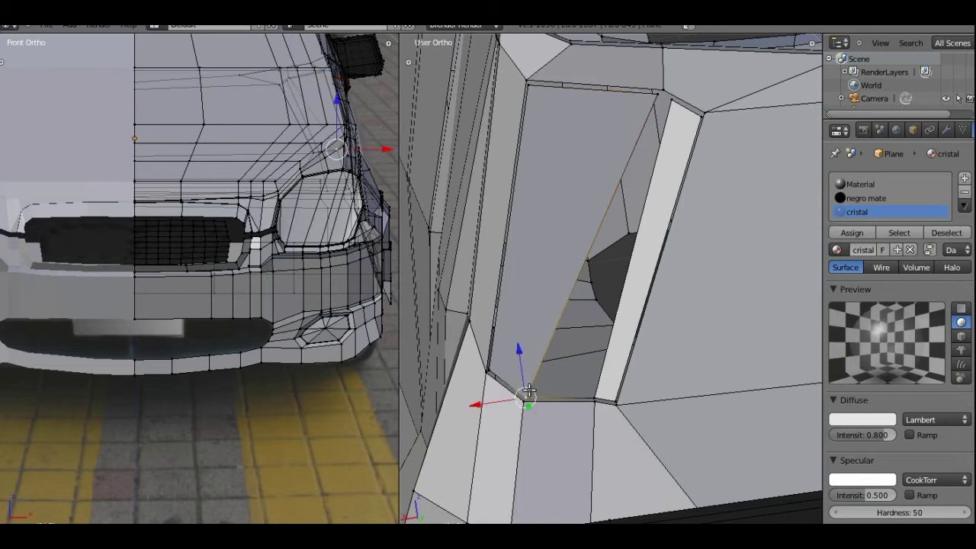
{"action": "right_click", "coordinate": [592, 396], "text": "shift"}
{"action": "right_click", "coordinate": [657, 94], "text": "shift"}
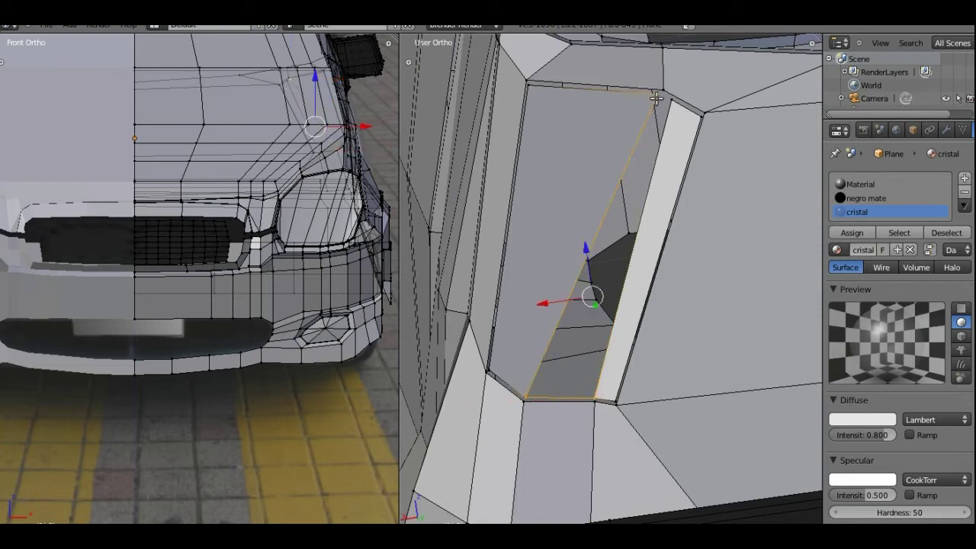
{"action": "right_click", "coordinate": [667, 99], "text": "shift"}
{"action": "key", "text": "f"}
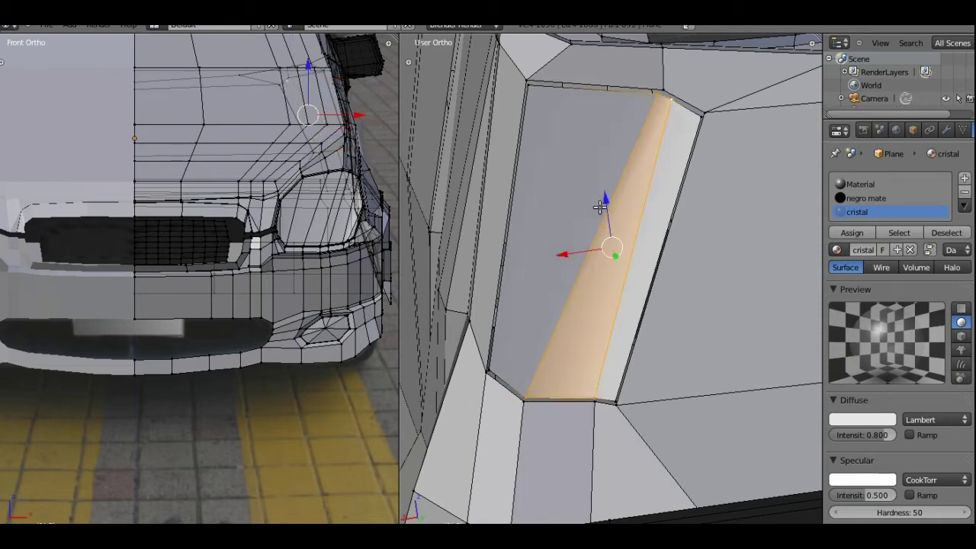
{"action": "middle_click_drag", "start_coordinate": [603, 207], "coordinate": [578, 207]}
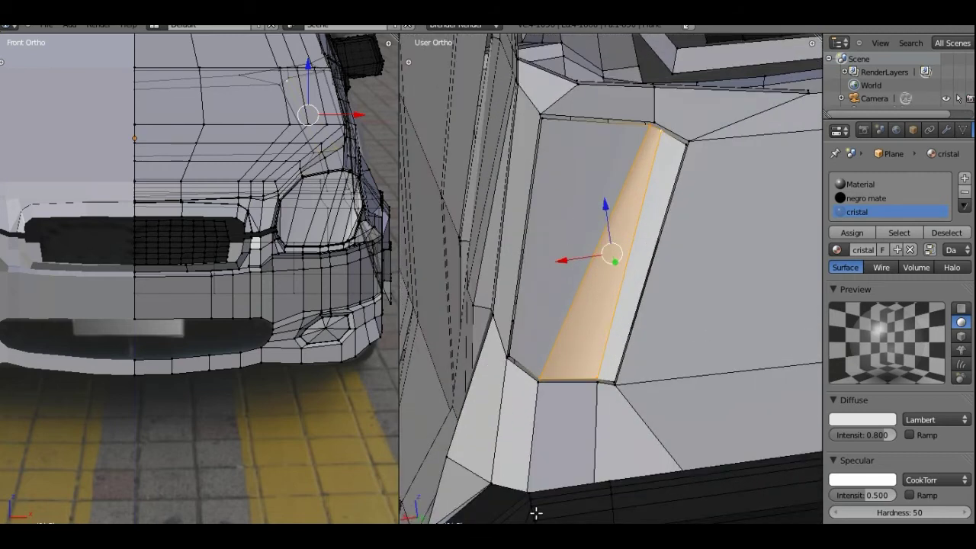
Step: Select both side window faces and create a new material slot named 'rojo pasion'
{"action": "key", "text": "ctrl+Tab"}
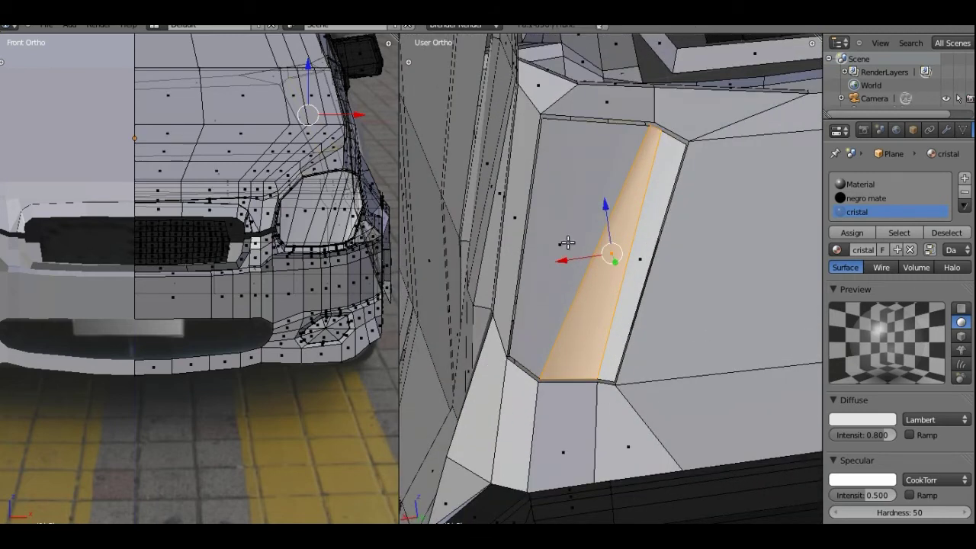
{"action": "right_click", "coordinate": [566, 243], "text": "shift"}
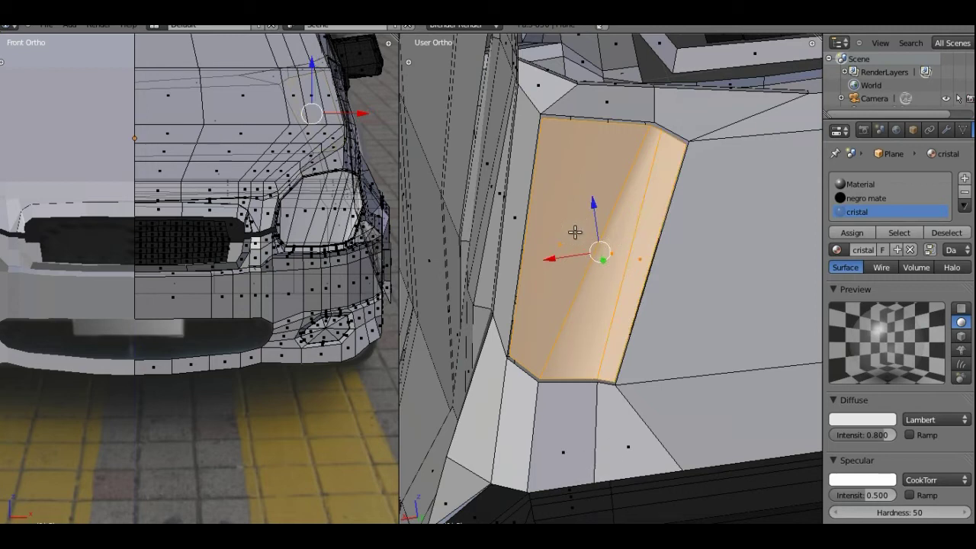
{"action": "left_click", "coordinate": [964, 180]}
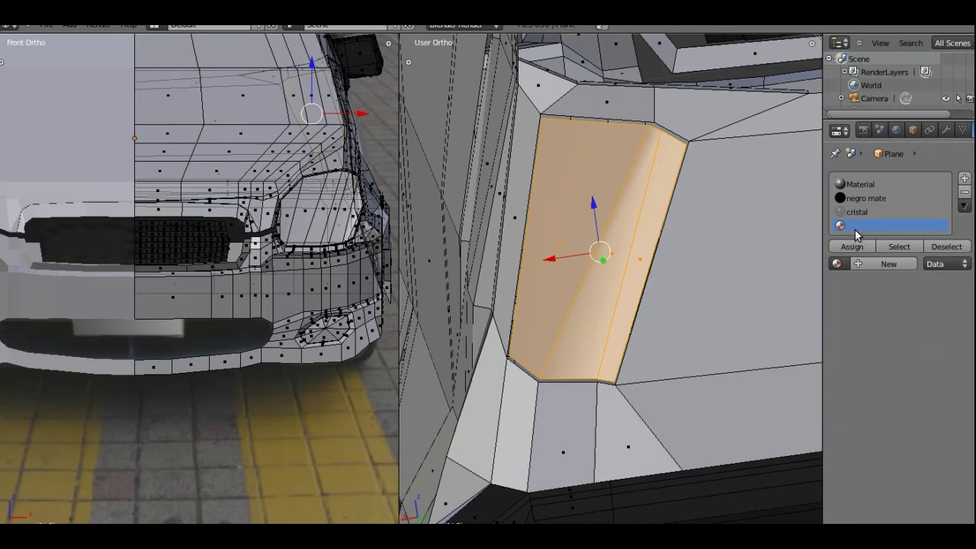
{"action": "left_click", "coordinate": [862, 263]}
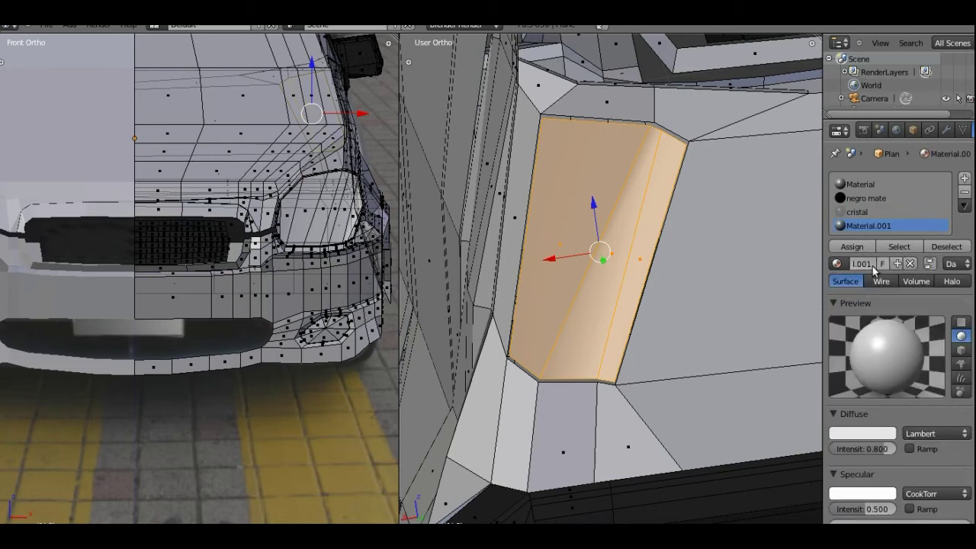
{"action": "type", "text": "rojo pasion"}
{"action": "key", "text": "Return"}
Step: Set rojo pasion's diffuse colour to red and assign it to the selected faces
{"action": "left_click", "coordinate": [860, 433]}
{"action": "left_click_drag", "start_coordinate": [834, 348], "coordinate": [823, 366]}
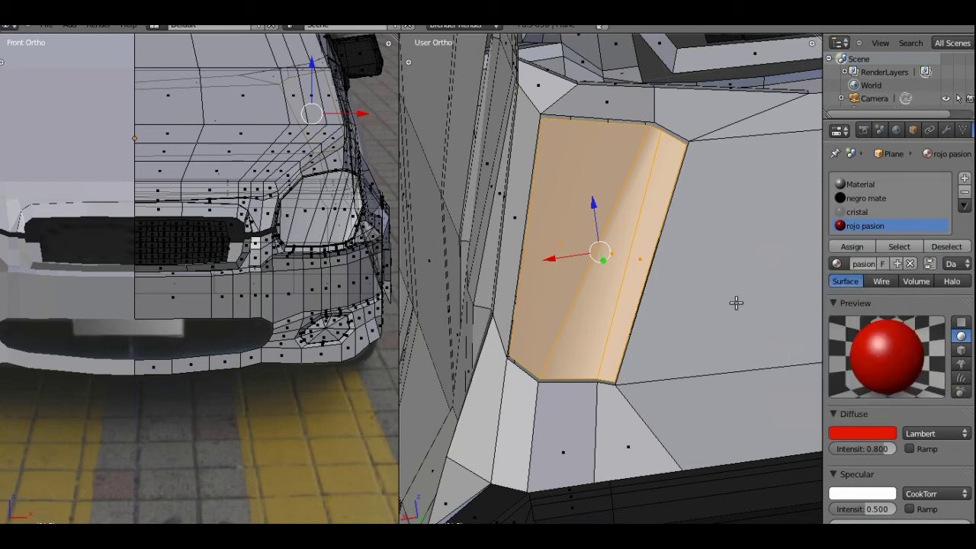
{"action": "scroll", "coordinate": [865, 273], "scroll_direction": "down", "scroll_amount": 2}
{"action": "scroll", "coordinate": [865, 273], "scroll_direction": "up", "scroll_amount": 2}
{"action": "left_click", "coordinate": [853, 247]}
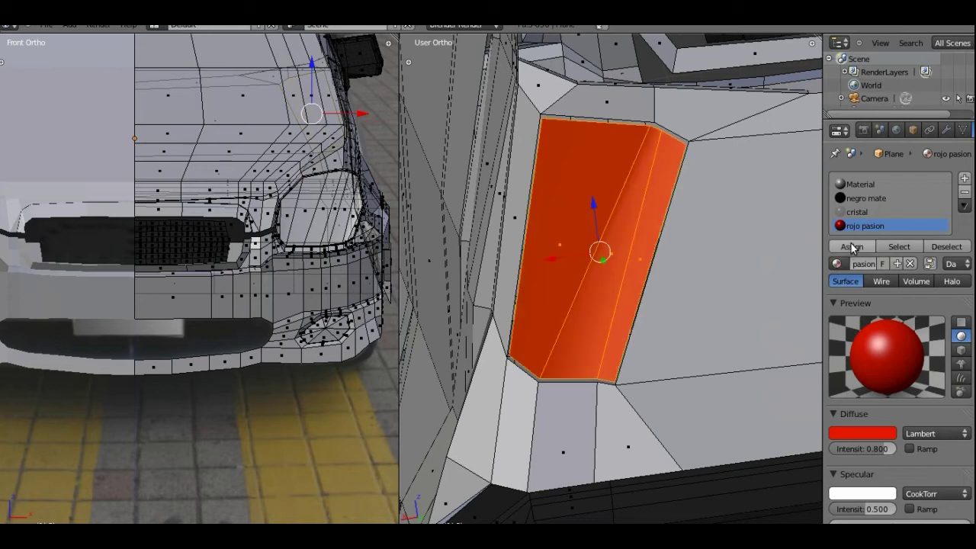
{"action": "scroll", "coordinate": [677, 305], "scroll_direction": "down", "scroll_amount": 5}
{"action": "scroll", "coordinate": [675, 312], "scroll_direction": "down", "scroll_amount": 2}
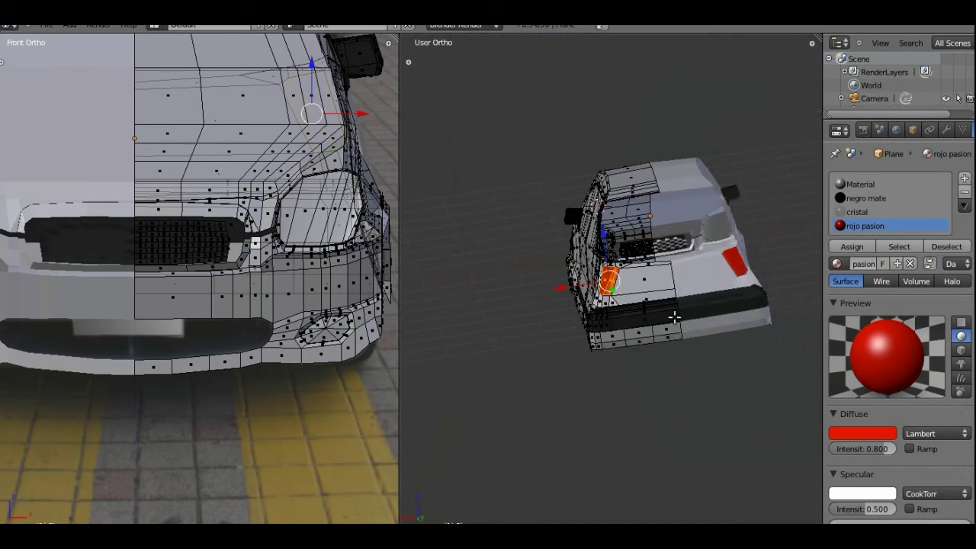
Step: Orbit to a side view of the whole car and open the viewport's View menu
{"action": "mouse_move", "coordinate": [675, 317]}
{"action": "middle_mouse_down"}
{"action": "mouse_move", "coordinate": [775, 233]}
{"action": "mouse_move", "coordinate": [528, 283]}
{"action": "mouse_move", "coordinate": [692, 203]}
{"action": "mouse_move", "coordinate": [684, 224]}
{"action": "mouse_move", "coordinate": [604, 220]}
{"action": "mouse_move", "coordinate": [549, 183]}
{"action": "mouse_move", "coordinate": [570, 186]}
{"action": "mouse_move", "coordinate": [572, 197]}
{"action": "mouse_move", "coordinate": [545, 196]}
{"action": "mouse_move", "coordinate": [550, 223]}
{"action": "middle_mouse_up"}
{"action": "key", "text": "space"}
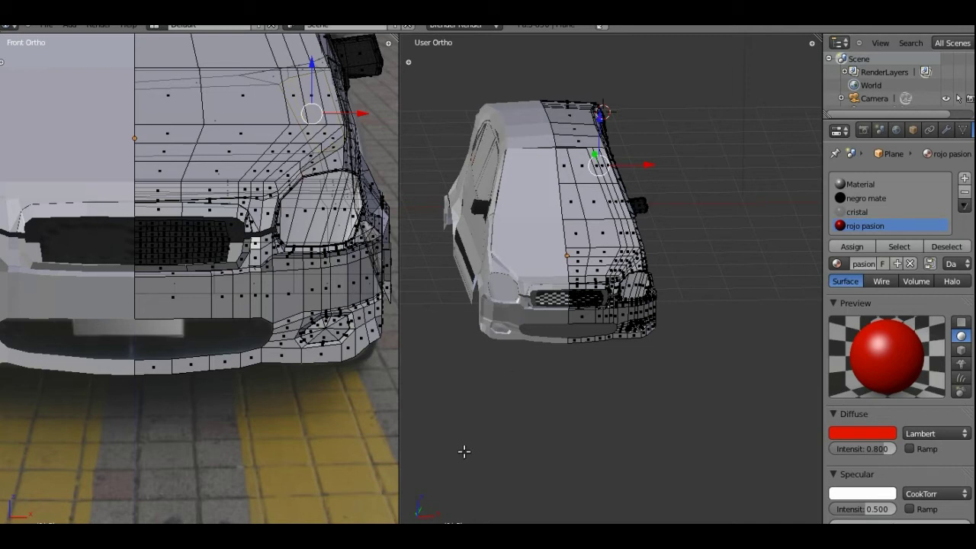
{"action": "left_click", "coordinate": [456, 534]}
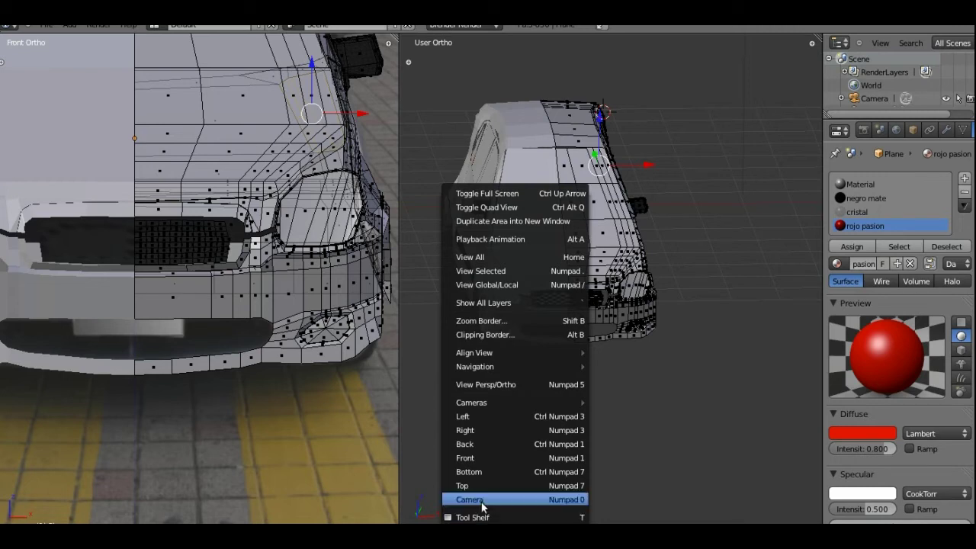
Step: Render an F12 preview through the scene camera, then return to a front-left three-quarter view
{"action": "left_click", "coordinate": [481, 500]}
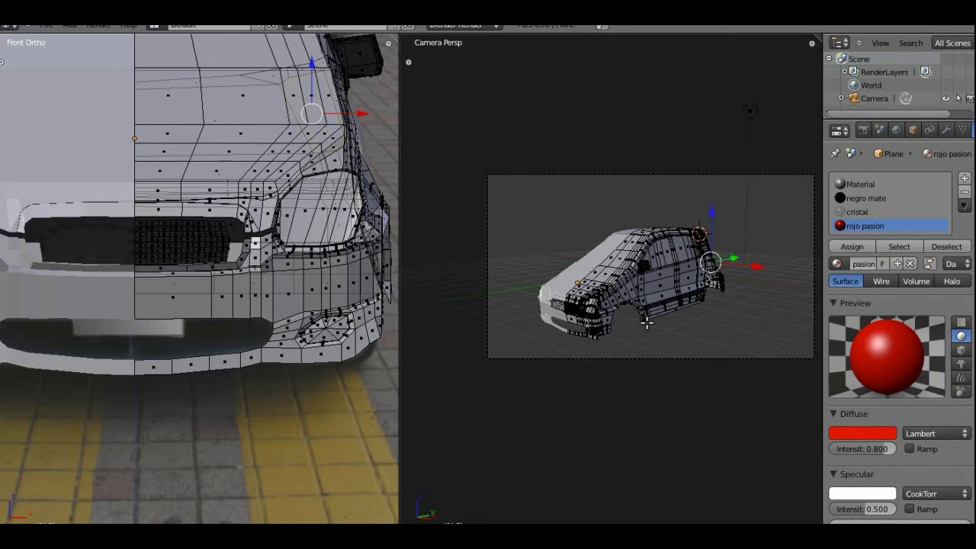
{"action": "key", "text": "F12"}
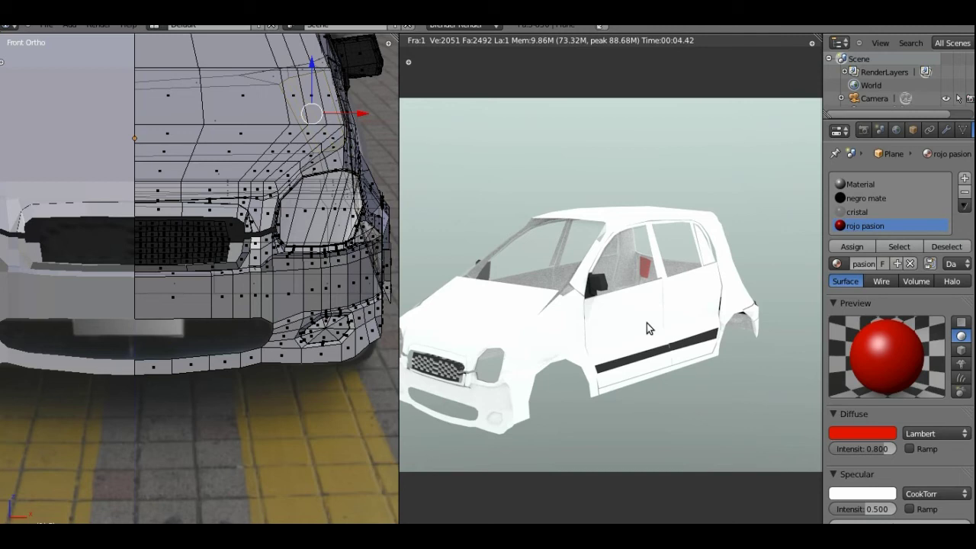
{"action": "key", "text": "Escape"}
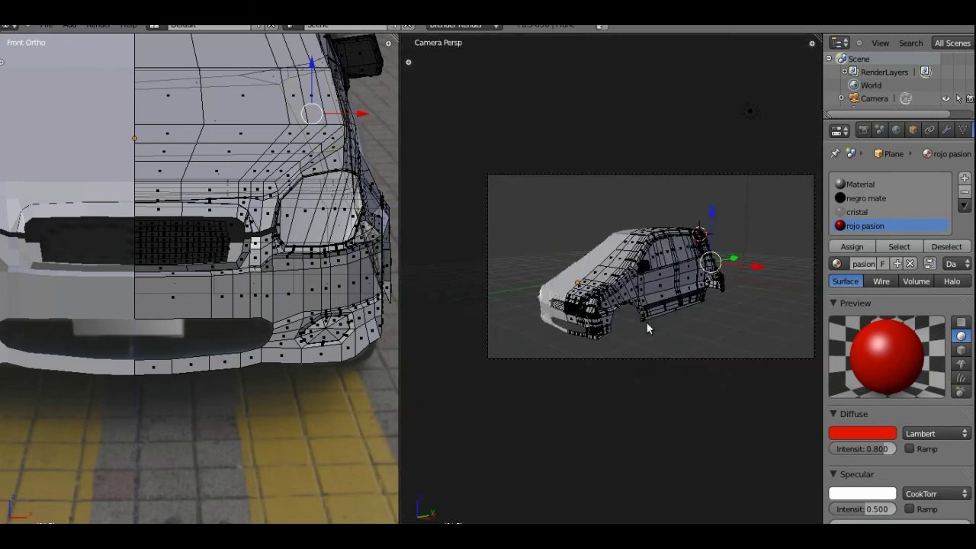
{"action": "scroll", "coordinate": [613, 292], "scroll_direction": "up", "scroll_amount": 2}
{"action": "scroll", "coordinate": [613, 292], "scroll_direction": "up", "scroll_amount": 2}
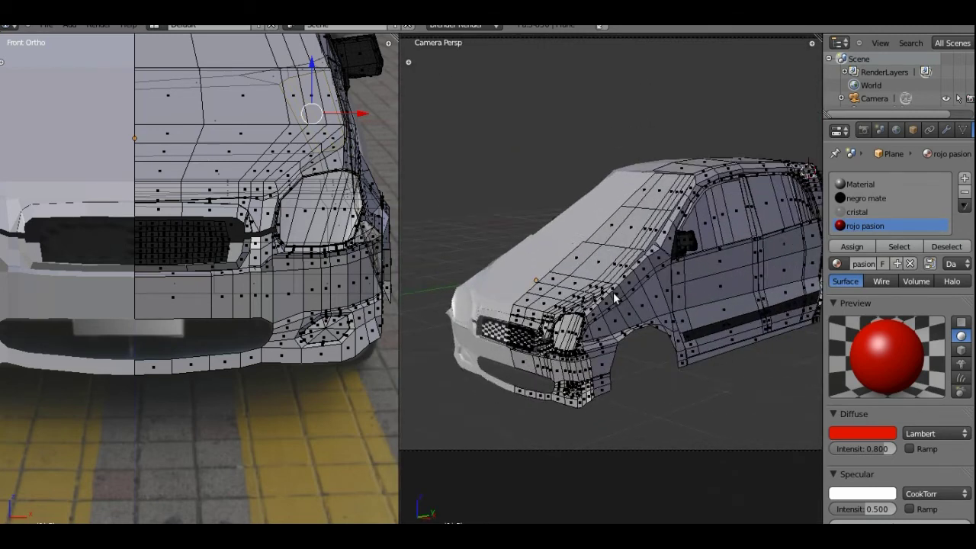
{"action": "mouse_move", "coordinate": [632, 347]}
{"action": "middle_mouse_down"}
{"action": "mouse_move", "coordinate": [627, 282]}
{"action": "mouse_move", "coordinate": [602, 227]}
{"action": "middle_mouse_up"}
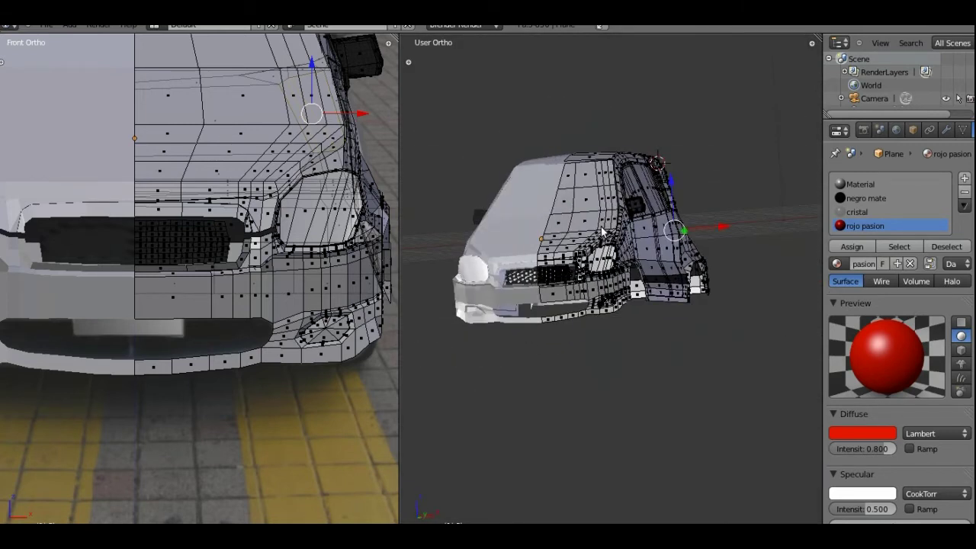
Step: Select the whole car mesh and apply level-1 subdivision smoothing with Ctrl+1
{"action": "key", "text": "a"}
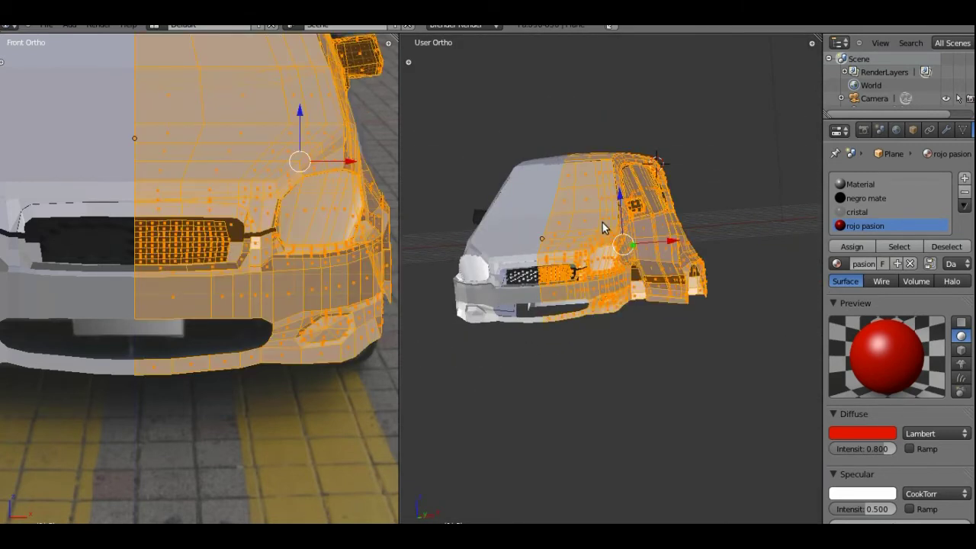
{"action": "scroll", "coordinate": [602, 223], "scroll_direction": "up", "scroll_amount": 1}
{"action": "scroll", "coordinate": [602, 222], "scroll_direction": "up", "scroll_amount": 2}
{"action": "scroll", "coordinate": [603, 223], "scroll_direction": "up", "scroll_amount": 2}
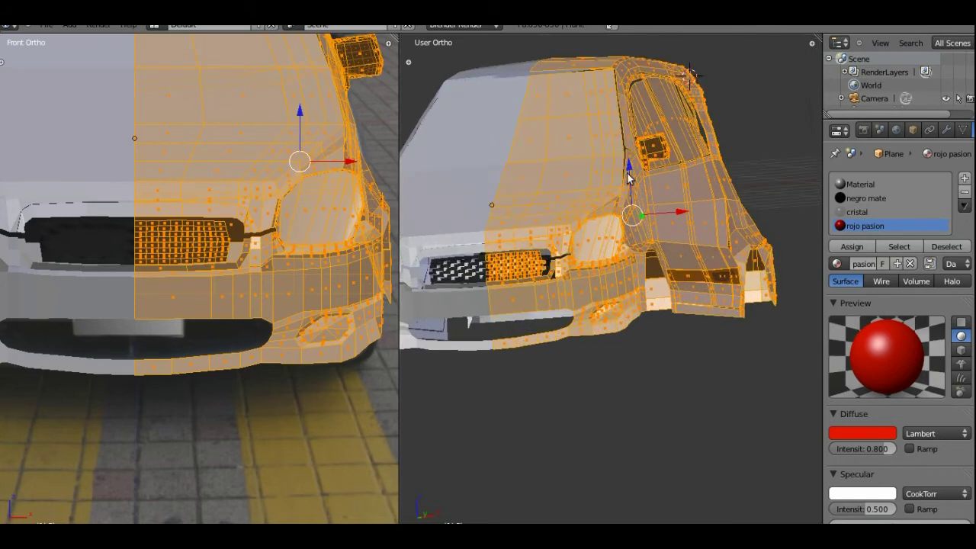
{"action": "scroll", "coordinate": [629, 178], "scroll_direction": "down", "scroll_amount": 2}
{"action": "mouse_move", "coordinate": [629, 177]}
{"action": "middle_mouse_down"}
{"action": "mouse_move", "coordinate": [630, 228]}
{"action": "mouse_move", "coordinate": [655, 243]}
{"action": "middle_mouse_up"}
{"action": "scroll", "coordinate": [630, 228], "scroll_direction": "up", "scroll_amount": 2}
{"action": "scroll", "coordinate": [630, 228], "scroll_direction": "up", "scroll_amount": 1}
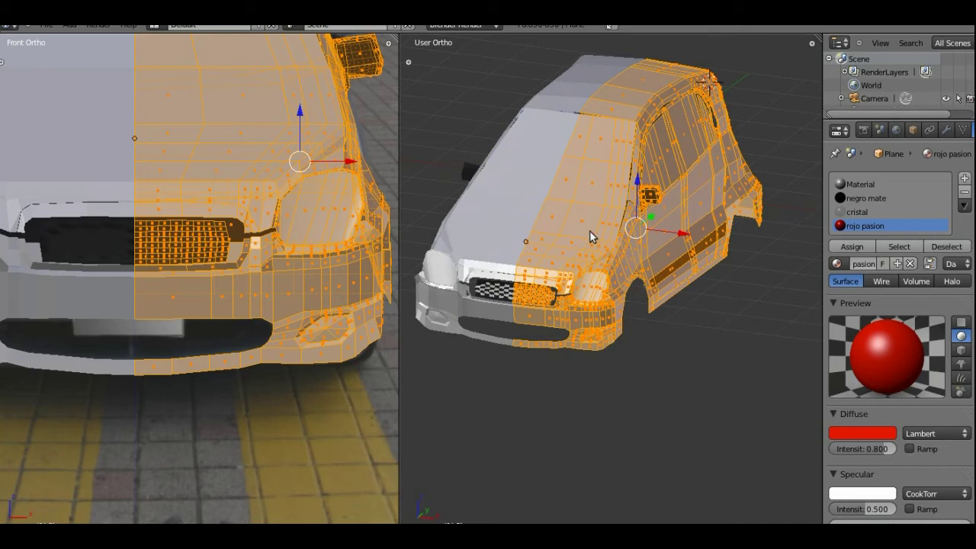
{"action": "mouse_move", "coordinate": [590, 230]}
{"action": "middle_mouse_down"}
{"action": "mouse_move", "coordinate": [608, 238]}
{"action": "mouse_move", "coordinate": [595, 234]}
{"action": "middle_mouse_up"}
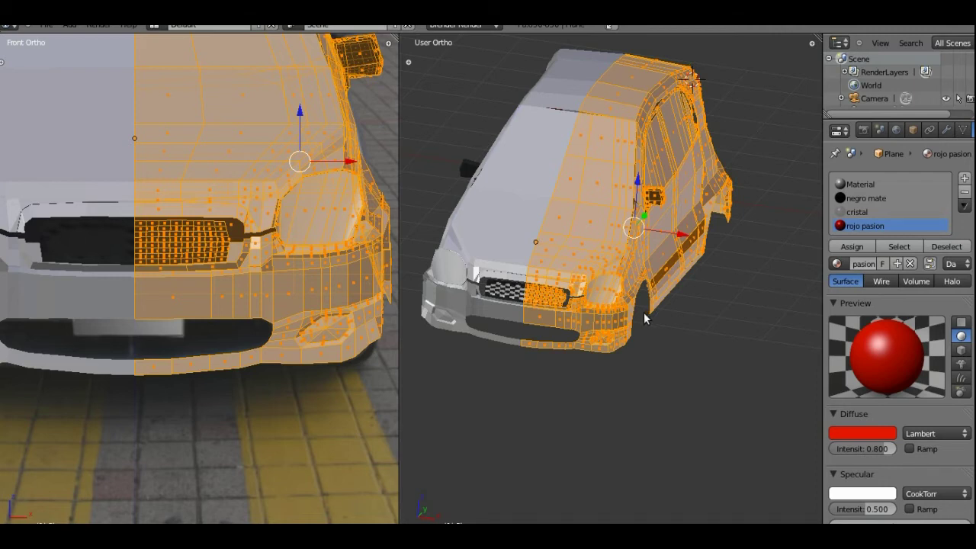
{"action": "key", "text": "ctrl+1"}
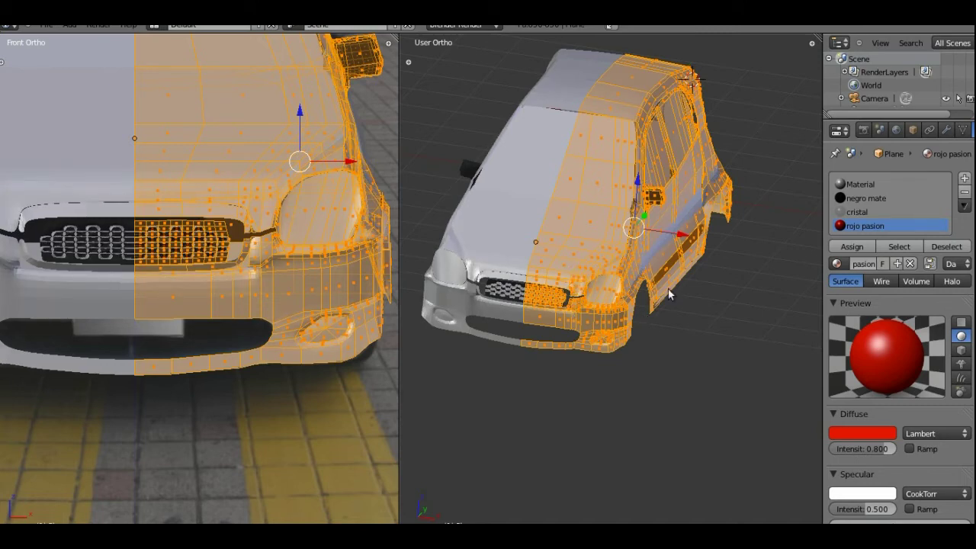
Step: Remove the existing Subsurf modifier and add a new level-2 Subdivision Surface with Ctrl+2
{"action": "left_click", "coordinate": [947, 131]}
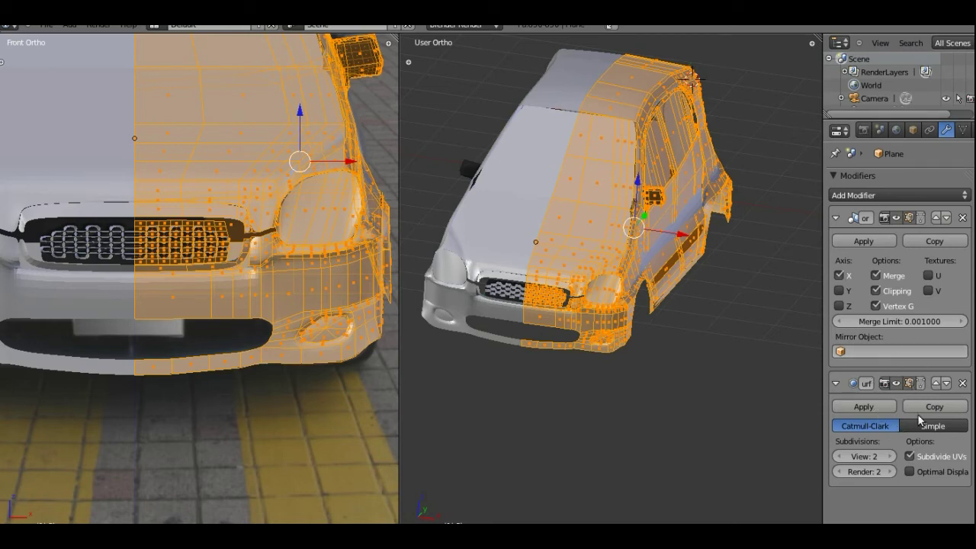
{"action": "left_click", "coordinate": [963, 385]}
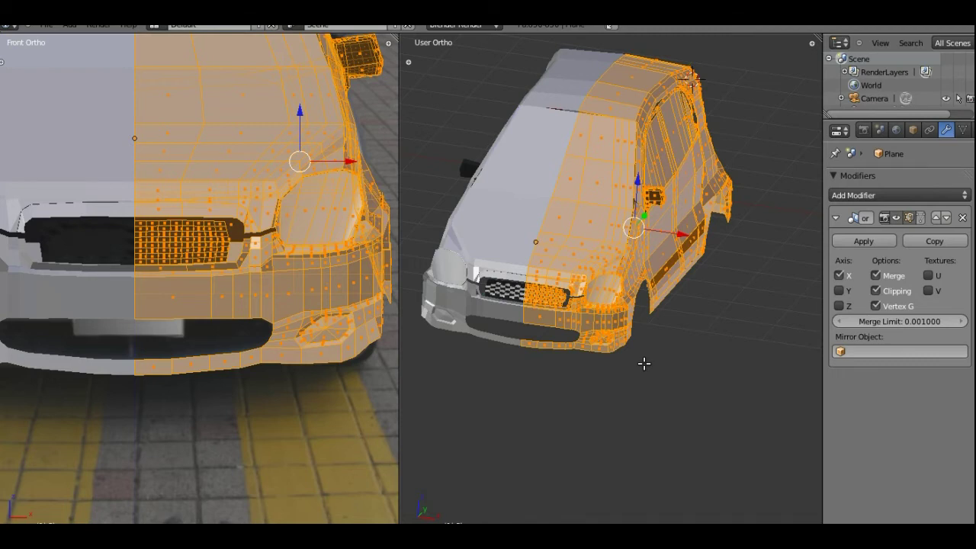
{"action": "key", "text": "ctrl+2"}
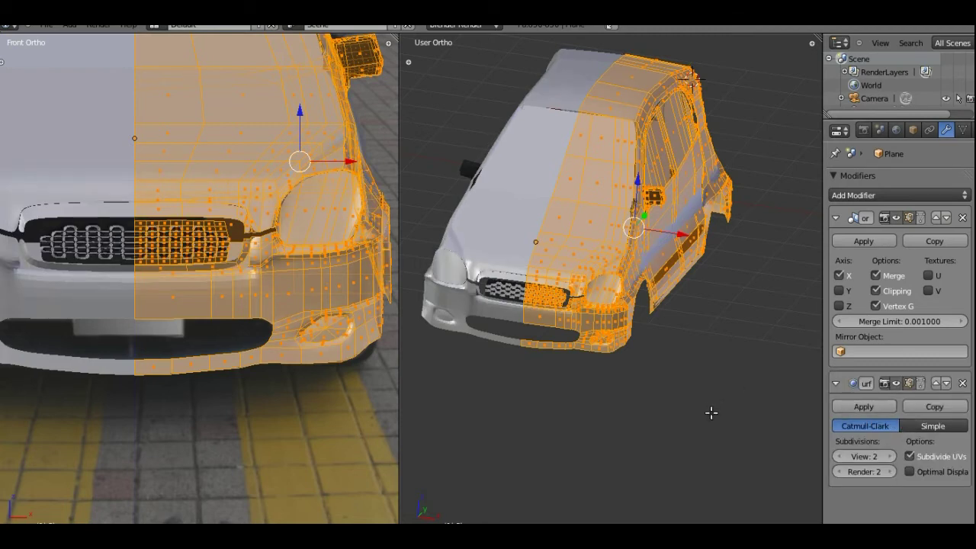
Step: Zoom and orbit to a close side view of the front door, then deselect everything
{"action": "scroll", "coordinate": [679, 371], "scroll_direction": "up", "scroll_amount": 4}
{"action": "scroll", "coordinate": [678, 371], "scroll_direction": "down", "scroll_amount": 3}
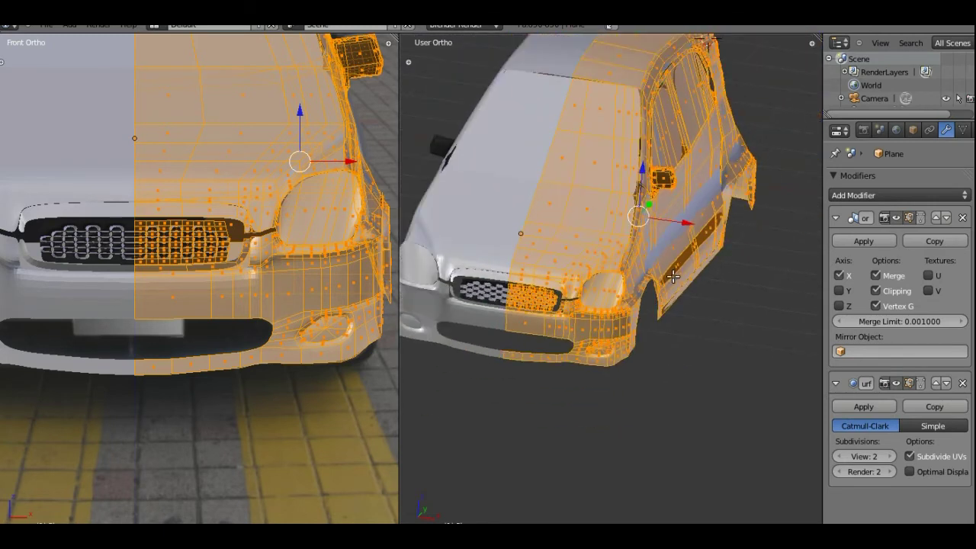
{"action": "middle_click_drag", "start_coordinate": [674, 276], "coordinate": [692, 280]}
{"action": "scroll", "coordinate": [628, 240], "scroll_direction": "up", "scroll_amount": 3}
{"action": "middle_click_drag", "start_coordinate": [629, 241], "coordinate": [599, 231]}
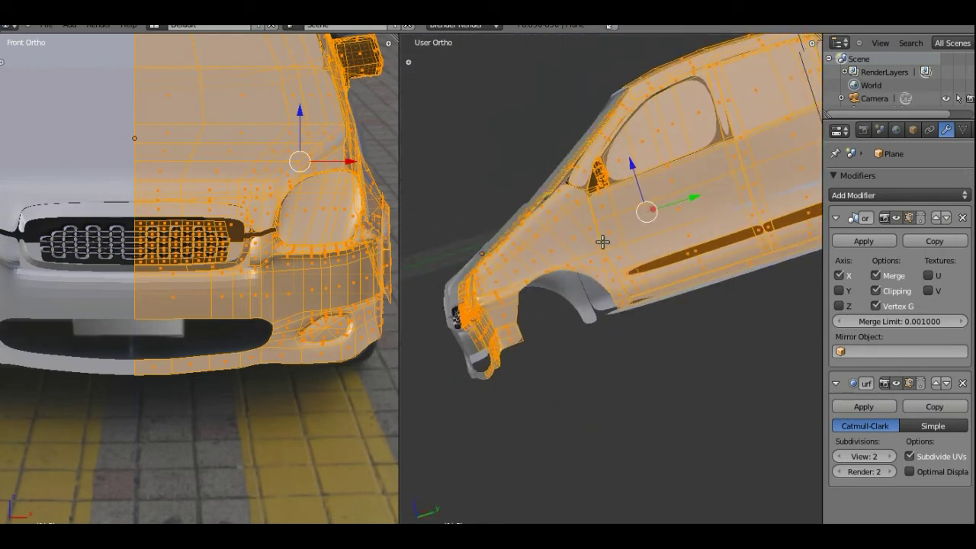
{"action": "middle_click_drag", "start_coordinate": [752, 153], "coordinate": [753, 209]}
{"action": "scroll", "coordinate": [662, 233], "scroll_direction": "up", "scroll_amount": 2}
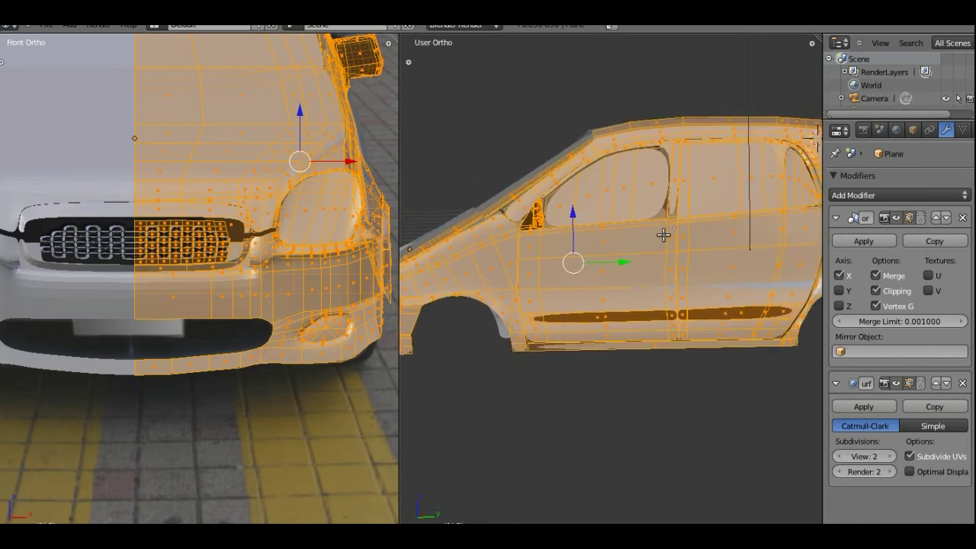
{"action": "scroll", "coordinate": [667, 214], "scroll_direction": "up", "scroll_amount": 3}
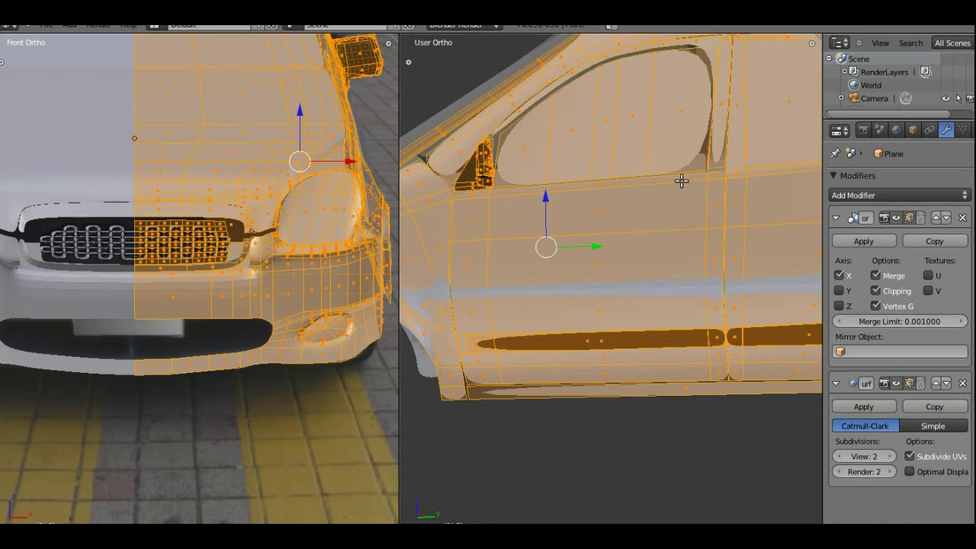
{"action": "key", "text": "a"}
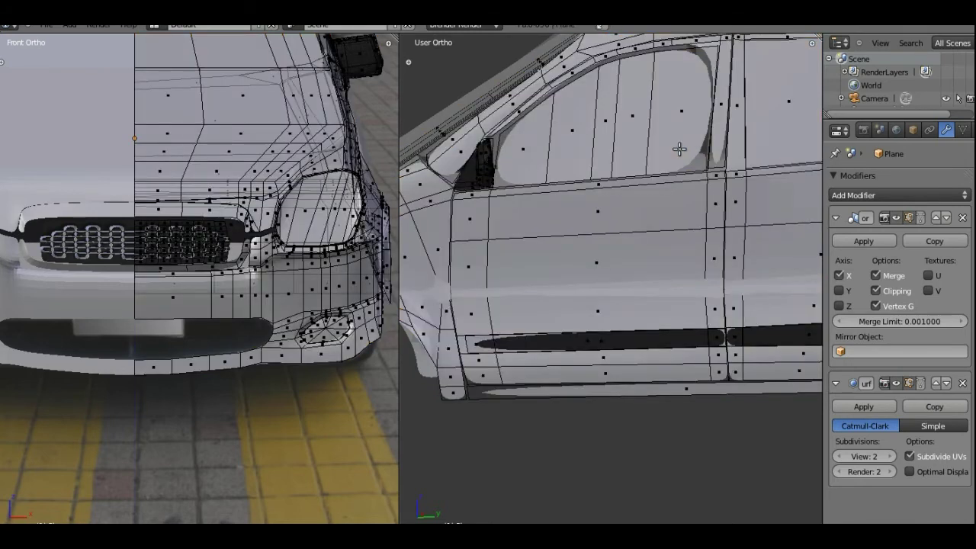
Step: Cut a vertical edge loop through the front side window and another near its frame
{"action": "middle_click_drag", "start_coordinate": [682, 135], "coordinate": [660, 220], "text": "shift"}
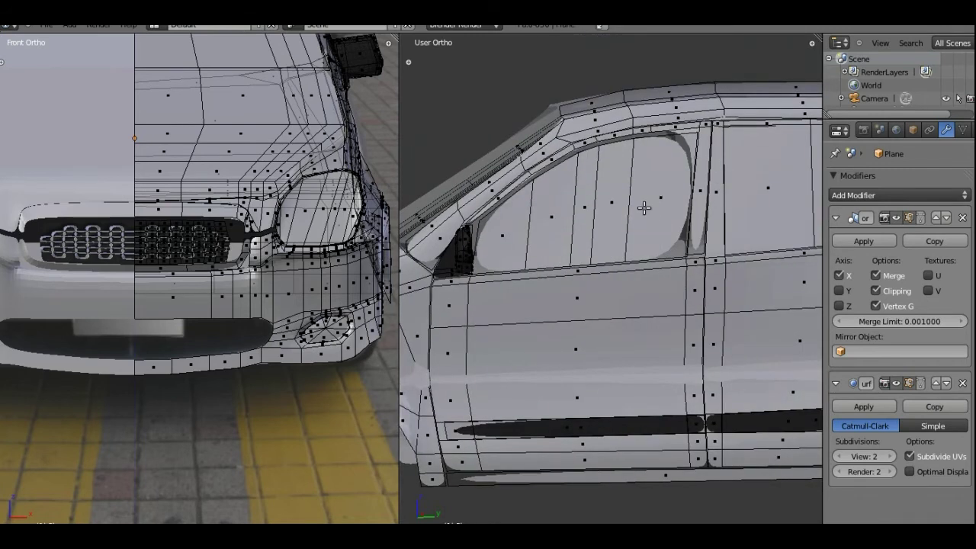
{"action": "key", "text": "ctrl+r"}
{"action": "left_click", "coordinate": [663, 139]}
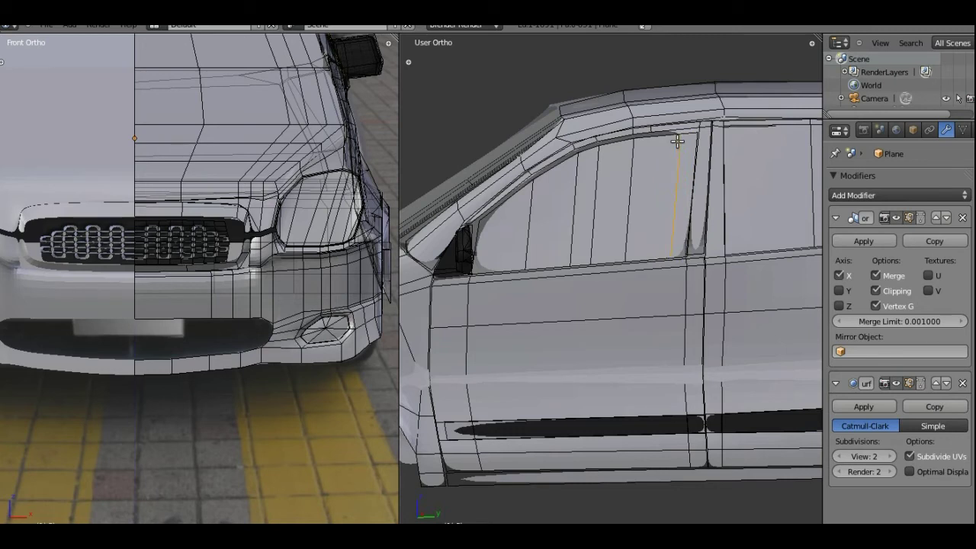
{"action": "left_click", "coordinate": [676, 141]}
{"action": "key", "text": "ctrl+r"}
{"action": "left_click", "coordinate": [514, 206]}
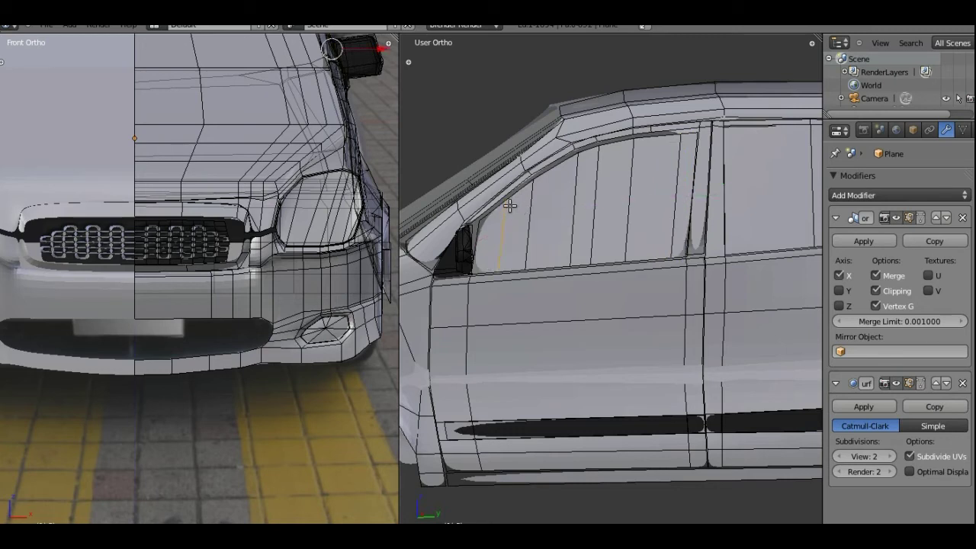
{"action": "left_click", "coordinate": [494, 211]}
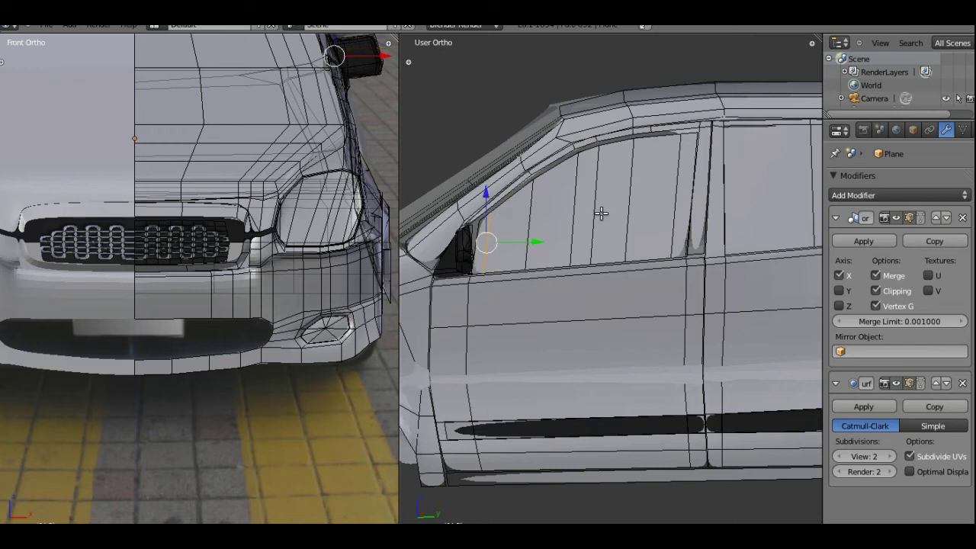
Step: Add edge loops on the door pillar and rear door pillar, then select the rear door edge loop
{"action": "key", "text": "ctrl+r"}
{"action": "left_click", "coordinate": [700, 220]}
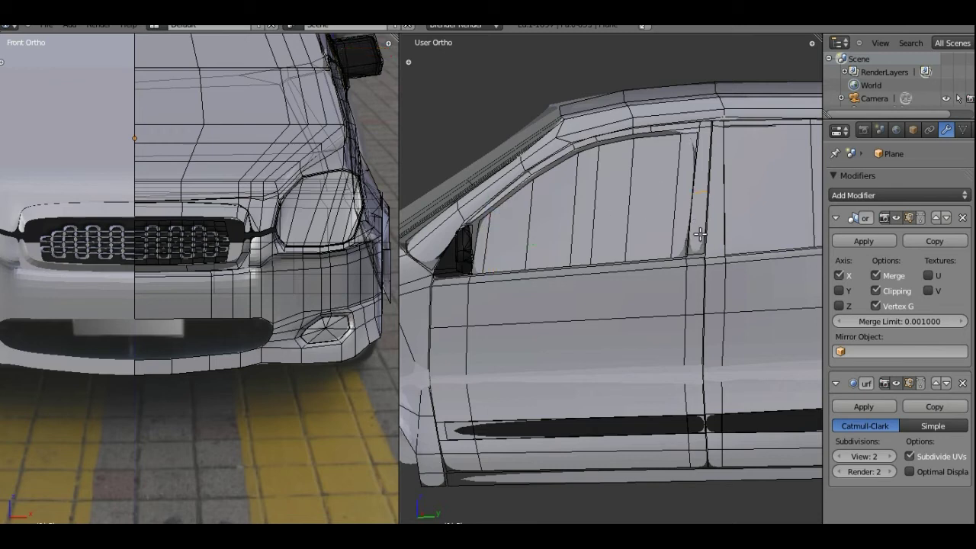
{"action": "left_click", "coordinate": [700, 279]}
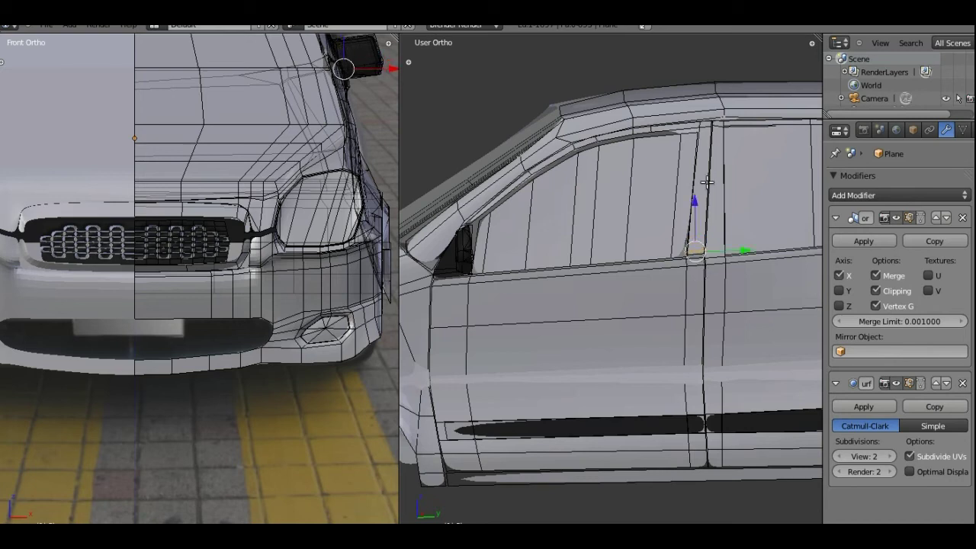
{"action": "middle_click_drag", "start_coordinate": [648, 264], "coordinate": [494, 259], "text": "shift"}
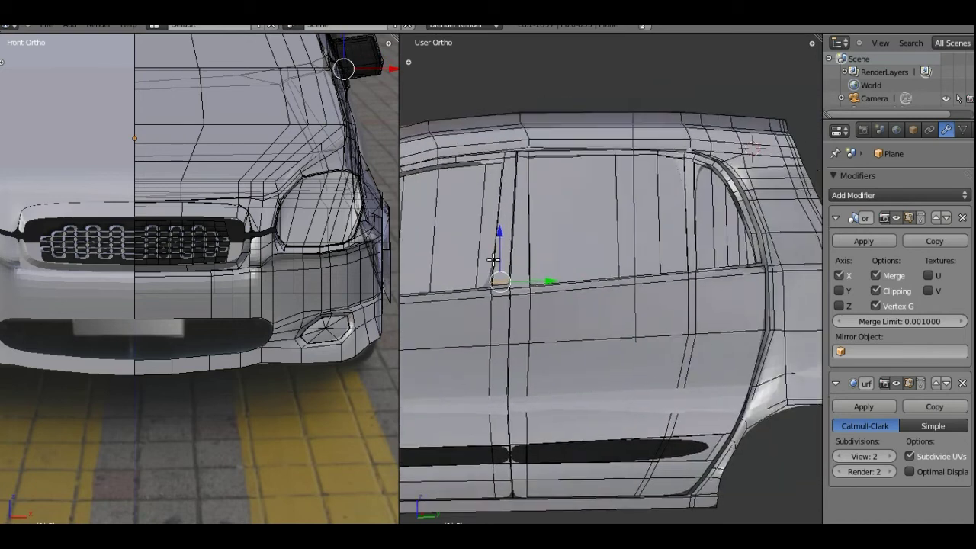
{"action": "middle_click_drag", "start_coordinate": [681, 244], "coordinate": [640, 282], "text": "shift"}
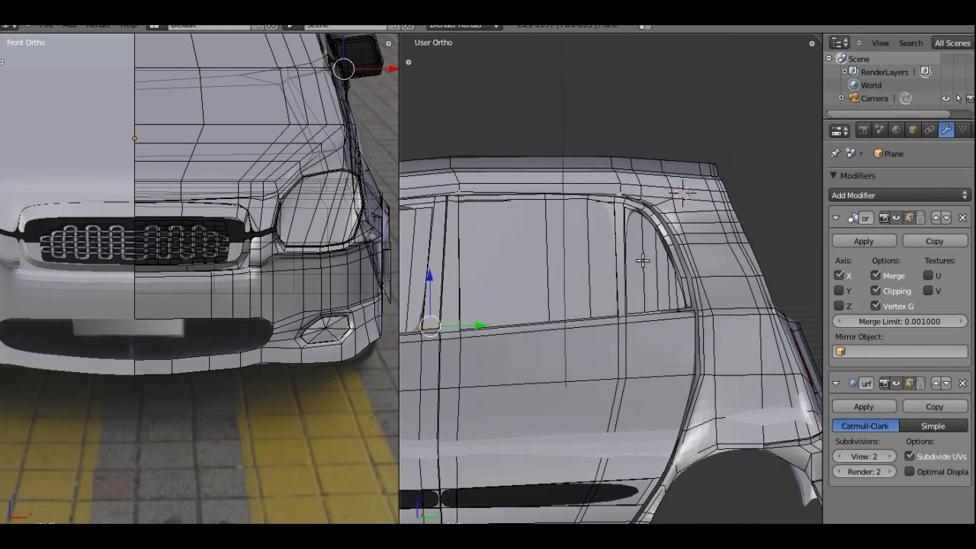
{"action": "key", "text": "ctrl+r"}
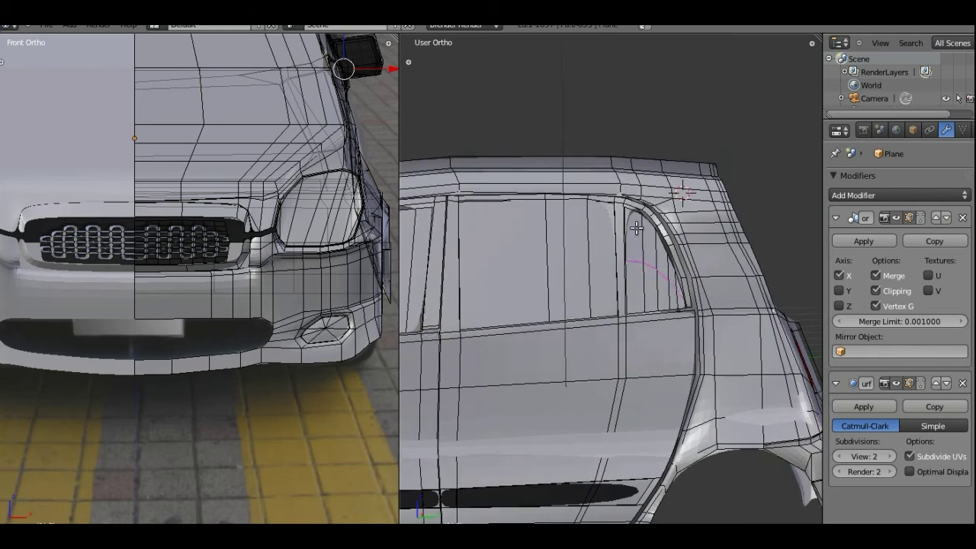
{"action": "left_click", "coordinate": [637, 208]}
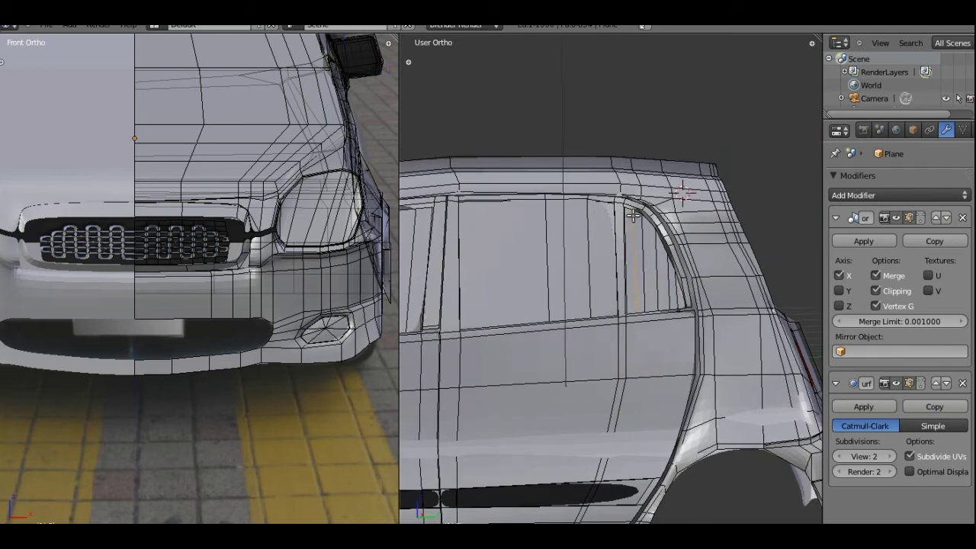
{"action": "left_click", "coordinate": [623, 218]}
{"action": "scroll", "coordinate": [655, 261], "scroll_direction": "up", "scroll_amount": 2}
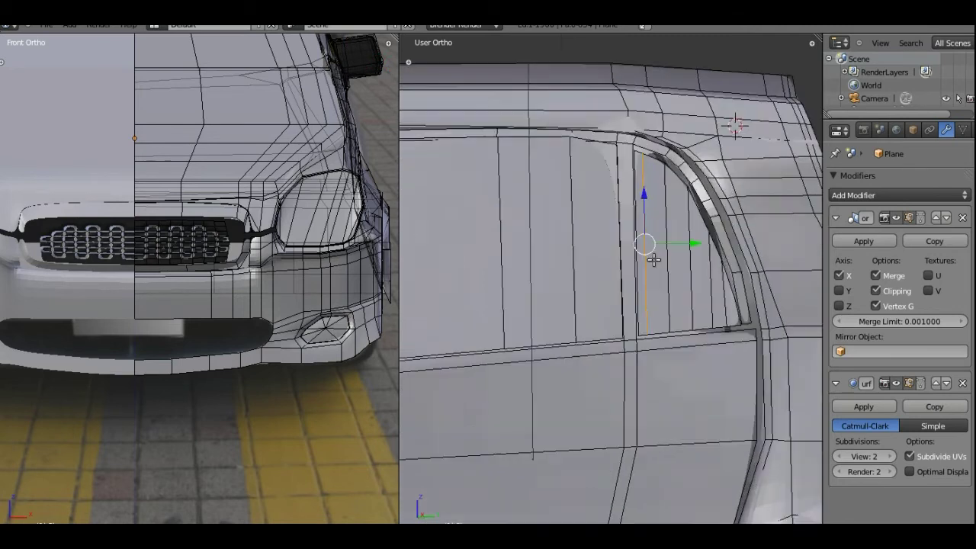
{"action": "scroll", "coordinate": [691, 260], "scroll_direction": "down", "scroll_amount": 2}
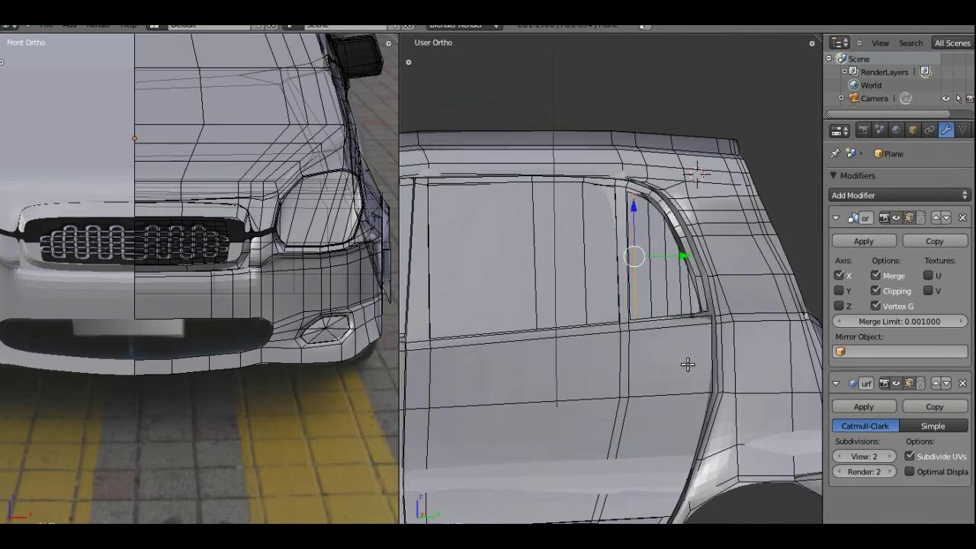
{"action": "right_click", "coordinate": [697, 337], "text": "alt"}
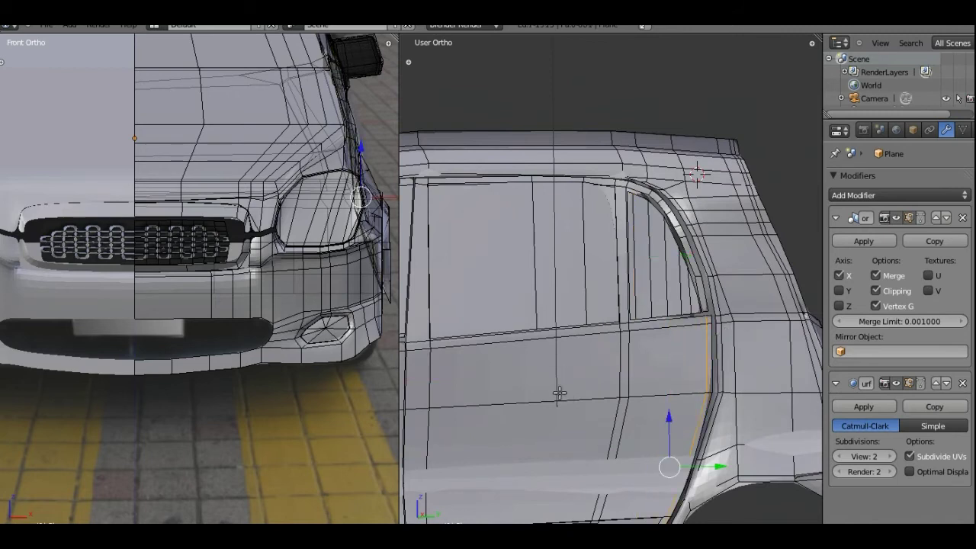
Step: Add an edge loop running down the door's rear edge
{"action": "scroll", "coordinate": [602, 373], "scroll_direction": "up", "scroll_amount": 2}
{"action": "middle_click_drag", "start_coordinate": [652, 351], "coordinate": [680, 224], "text": "shift"}
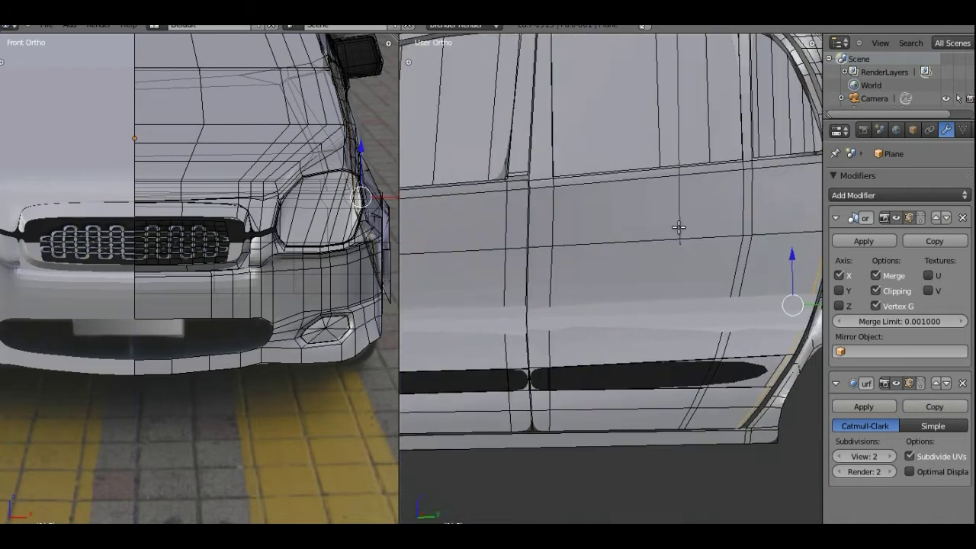
{"action": "key", "text": "ctrl+r"}
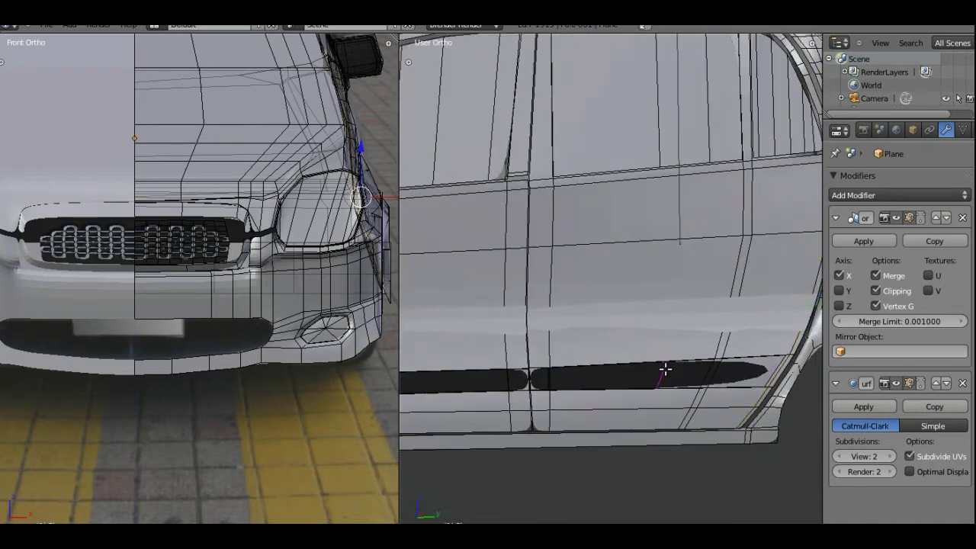
{"action": "key", "text": "Escape"}
{"action": "left_click", "coordinate": [758, 327]}
{"action": "left_click", "coordinate": [786, 328]}
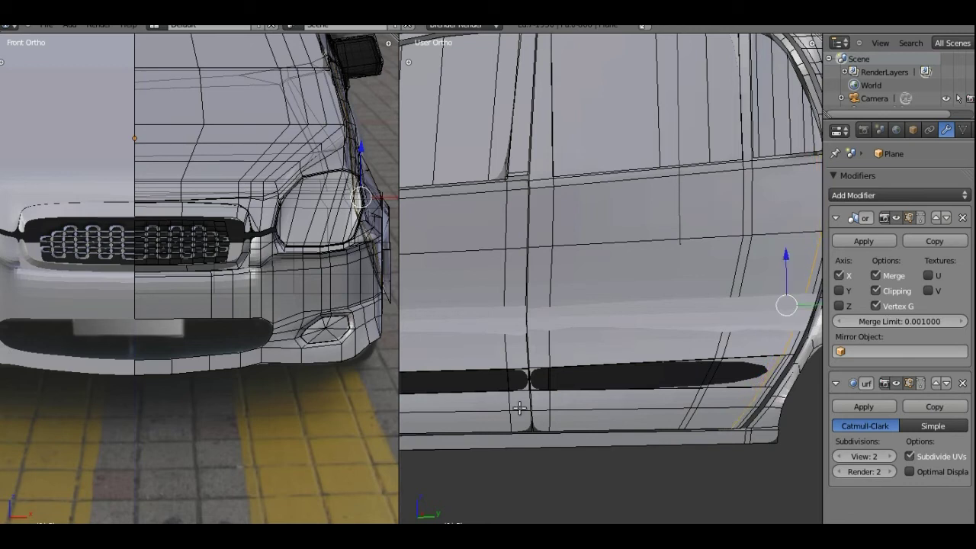
Step: Add an edge loop near the door's lower corner, ending in a three-quarter front view
{"action": "mouse_move", "coordinate": [499, 387]}
{"action": "middle_mouse_down"}
{"action": "mouse_move", "coordinate": [701, 348]}
{"action": "mouse_move", "coordinate": [762, 362]}
{"action": "mouse_move", "coordinate": [740, 327]}
{"action": "middle_mouse_up"}
{"action": "key", "text": "ctrl+r"}
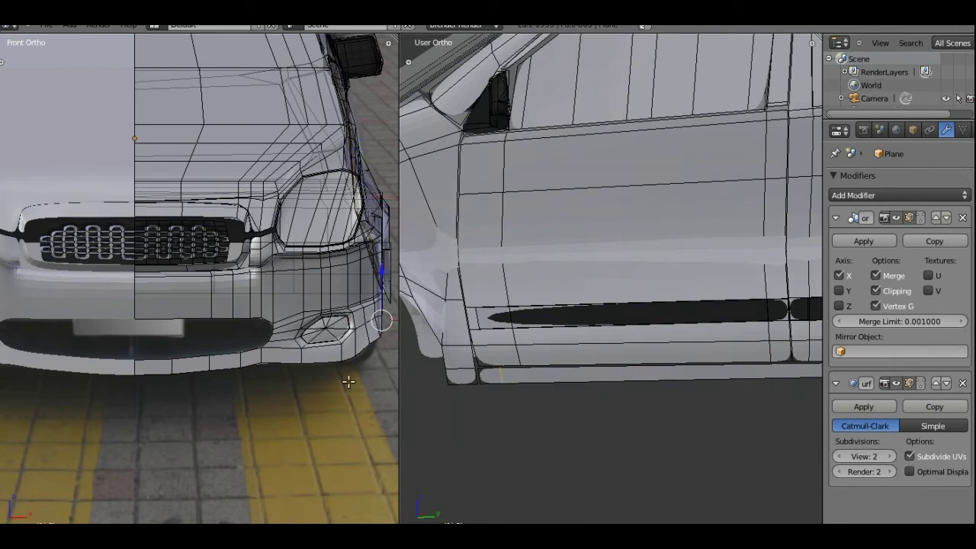
{"action": "key", "text": "Escape"}
{"action": "key", "text": "ctrl+r"}
{"action": "left_click", "coordinate": [467, 377]}
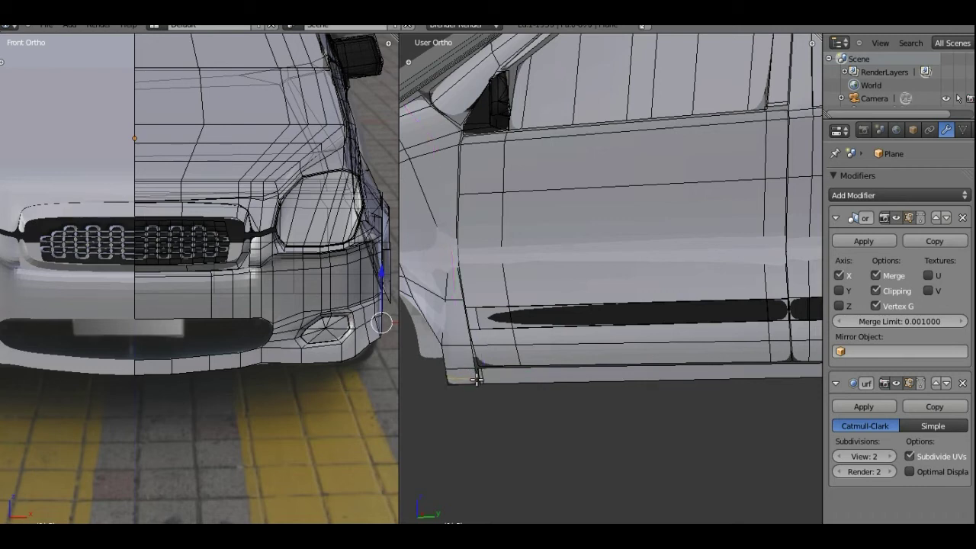
{"action": "left_click", "coordinate": [475, 385]}
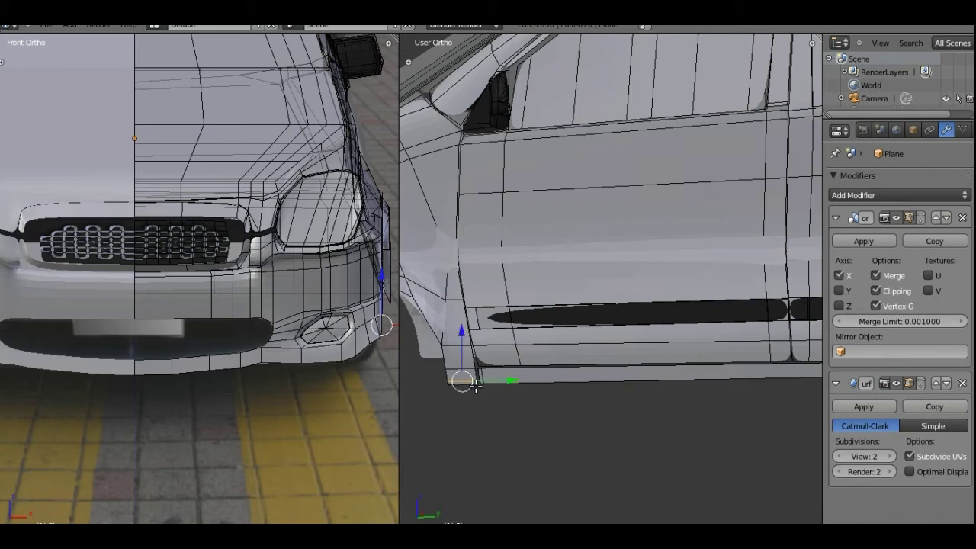
{"action": "scroll", "coordinate": [488, 328], "scroll_direction": "down", "scroll_amount": 3, "text": "ctrl"}
{"action": "scroll", "coordinate": [510, 267], "scroll_direction": "down", "scroll_amount": 3, "text": "ctrl"}
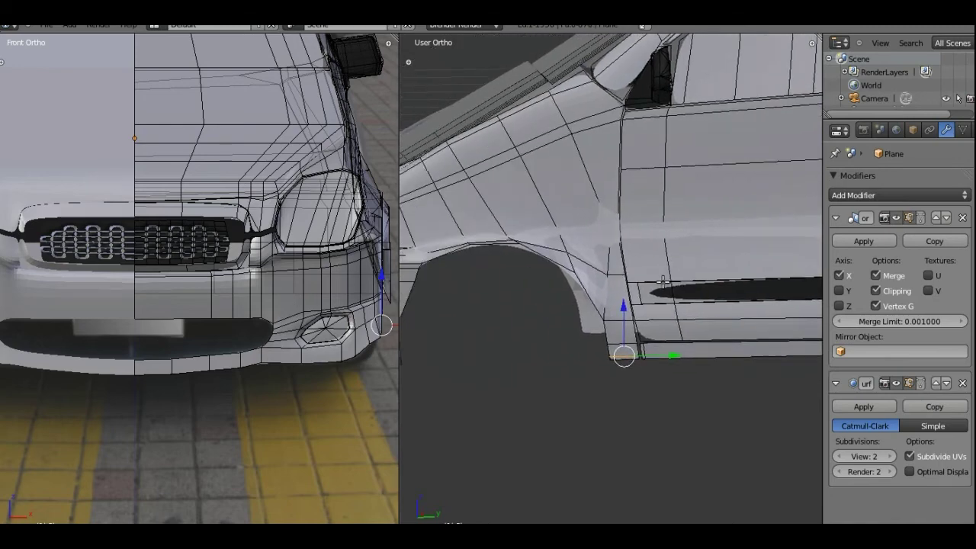
{"action": "scroll", "coordinate": [538, 204], "scroll_direction": "down", "scroll_amount": 3, "text": "ctrl"}
{"action": "mouse_move", "coordinate": [538, 204]}
{"action": "middle_mouse_down"}
{"action": "mouse_move", "coordinate": [559, 273]}
{"action": "mouse_move", "coordinate": [562, 359]}
{"action": "mouse_move", "coordinate": [605, 327]}
{"action": "mouse_move", "coordinate": [590, 174]}
{"action": "mouse_move", "coordinate": [495, 150]}
{"action": "mouse_move", "coordinate": [636, 191]}
{"action": "mouse_move", "coordinate": [770, 212]}
{"action": "mouse_move", "coordinate": [771, 195]}
{"action": "mouse_move", "coordinate": [545, 263]}
{"action": "middle_mouse_up"}
Step: Zoom out to the whole car and save over carro tutorial.blend
{"action": "scroll", "coordinate": [636, 192], "scroll_direction": "down", "scroll_amount": 3}
{"action": "key", "text": "ctrl+s"}
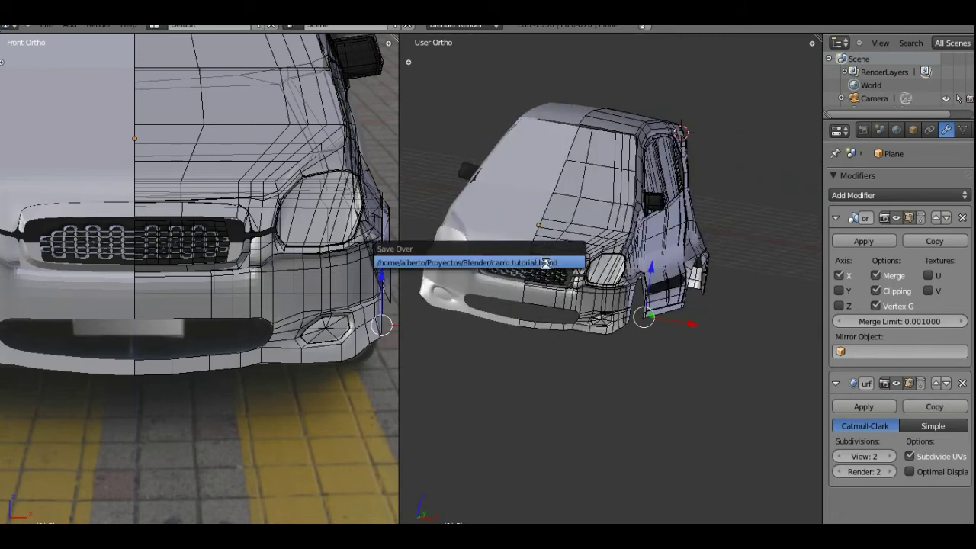
{"action": "left_click", "coordinate": [546, 263]}
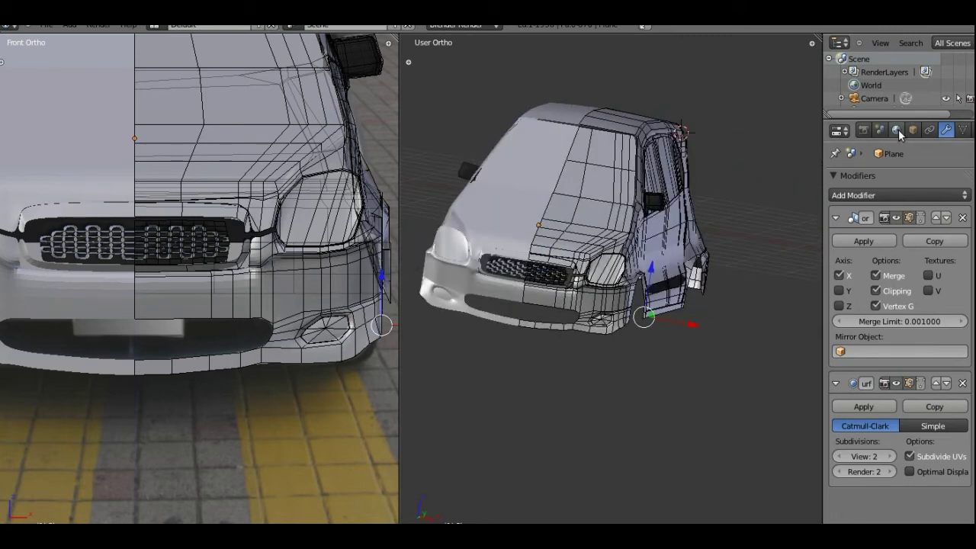
Step: Set the base 'Material' diffuse colour to a soft light blue at full brightness
{"action": "scroll", "coordinate": [901, 132], "scroll_direction": "down", "scroll_amount": 3}
{"action": "left_click", "coordinate": [923, 131]}
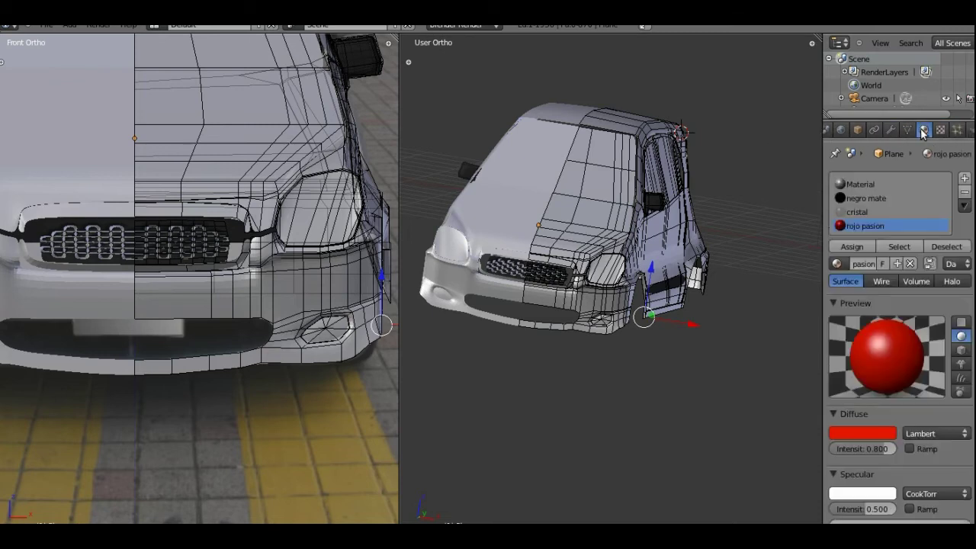
{"action": "left_click", "coordinate": [867, 184]}
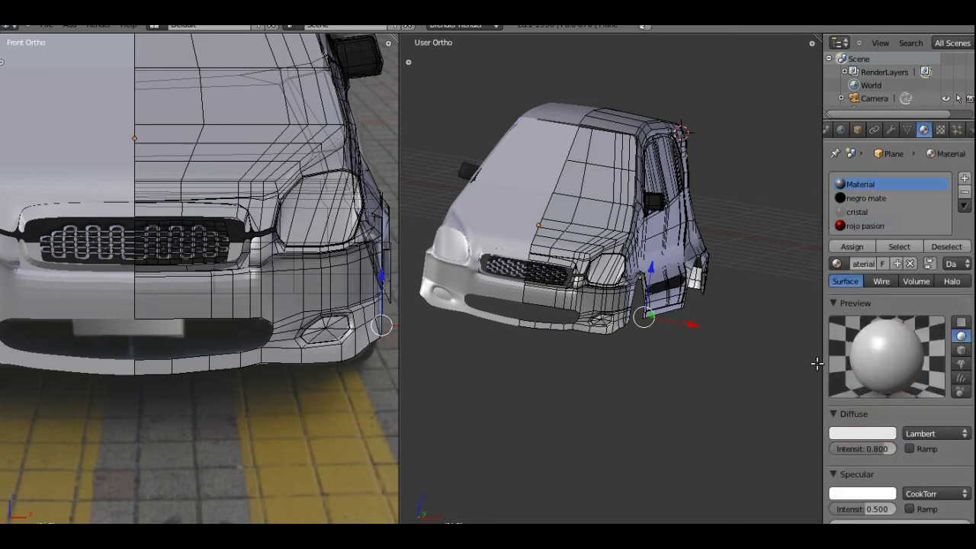
{"action": "left_click", "coordinate": [858, 434]}
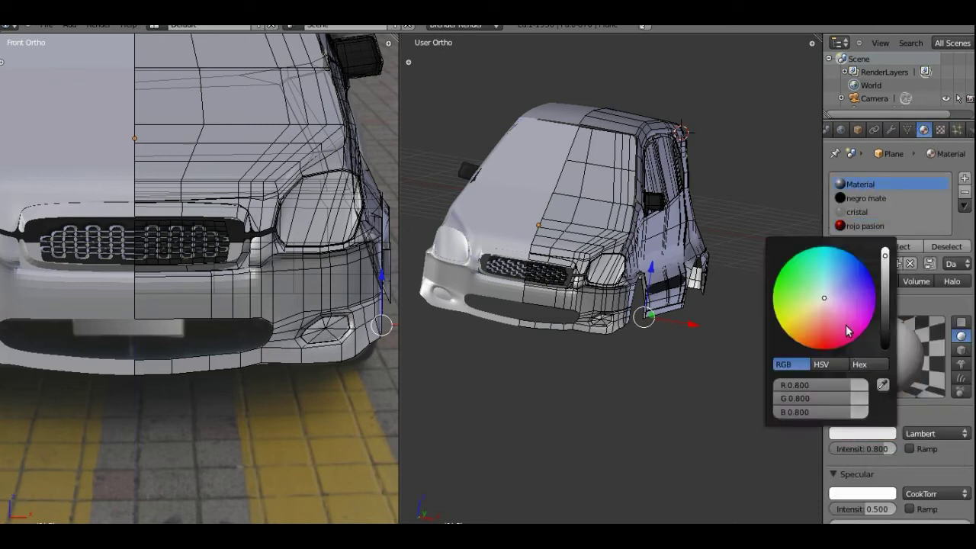
{"action": "left_click", "coordinate": [829, 270]}
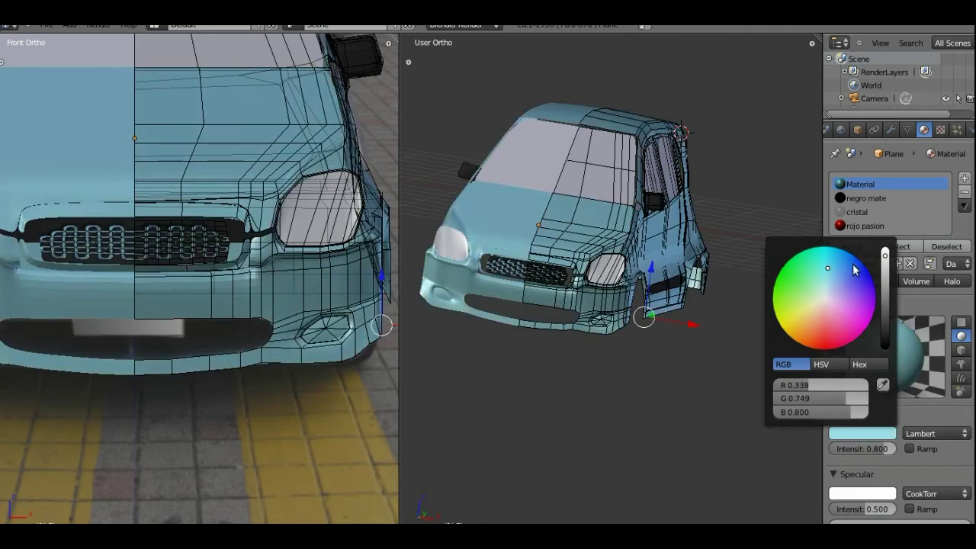
{"action": "left_click", "coordinate": [884, 254]}
{"action": "left_click_drag", "start_coordinate": [885, 254], "coordinate": [884, 248]}
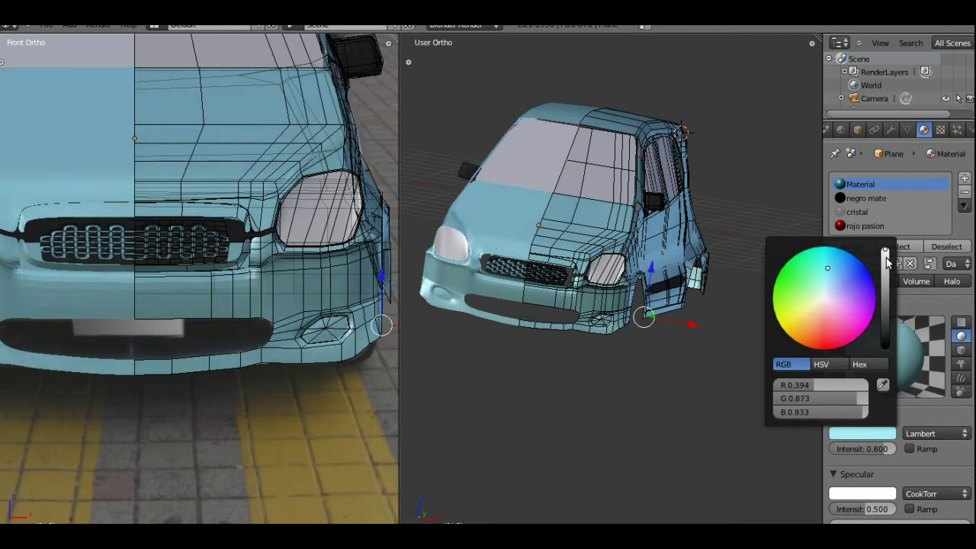
{"action": "left_click_drag", "start_coordinate": [829, 278], "coordinate": [833, 274]}
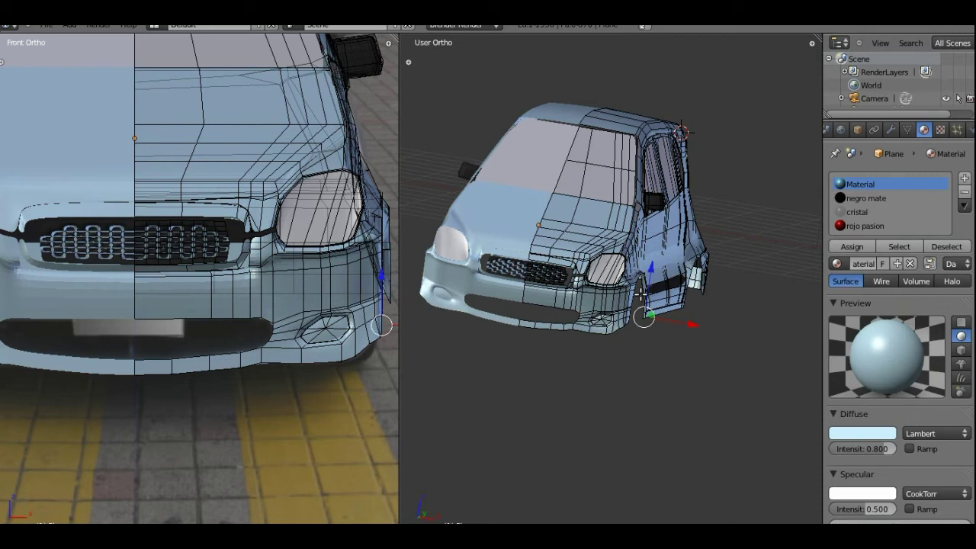
{"action": "scroll", "coordinate": [532, 296], "scroll_direction": "down", "scroll_amount": 5}
{"action": "scroll", "coordinate": [581, 291], "scroll_direction": "up", "scroll_amount": 4}
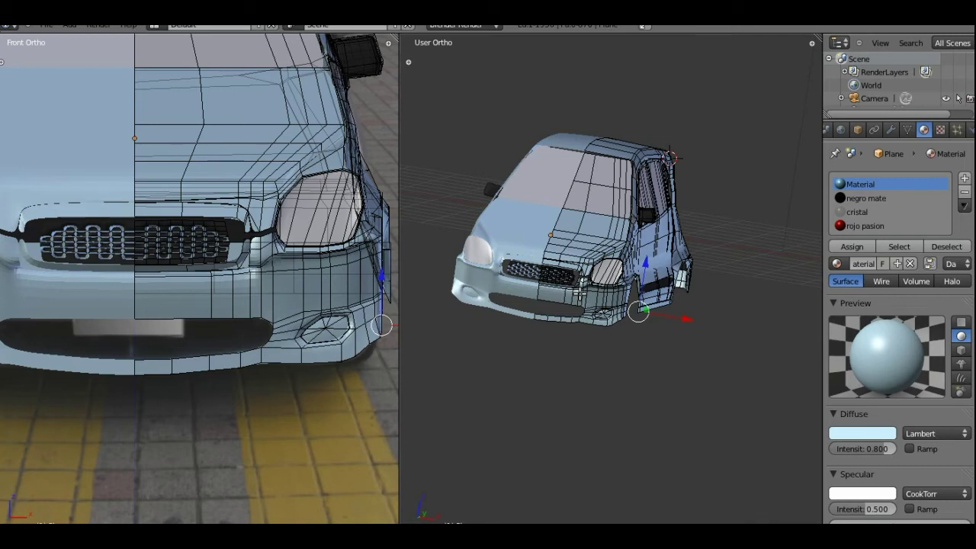
{"action": "key", "text": "F12"}
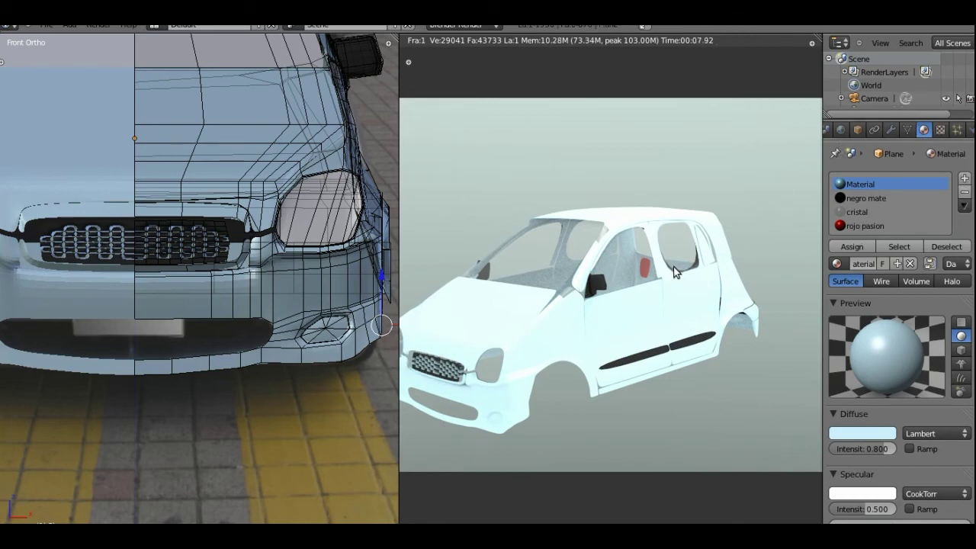
{"action": "key", "text": "shift+z"}
{"action": "scroll", "coordinate": [666, 253], "scroll_direction": "down", "scroll_amount": 2}
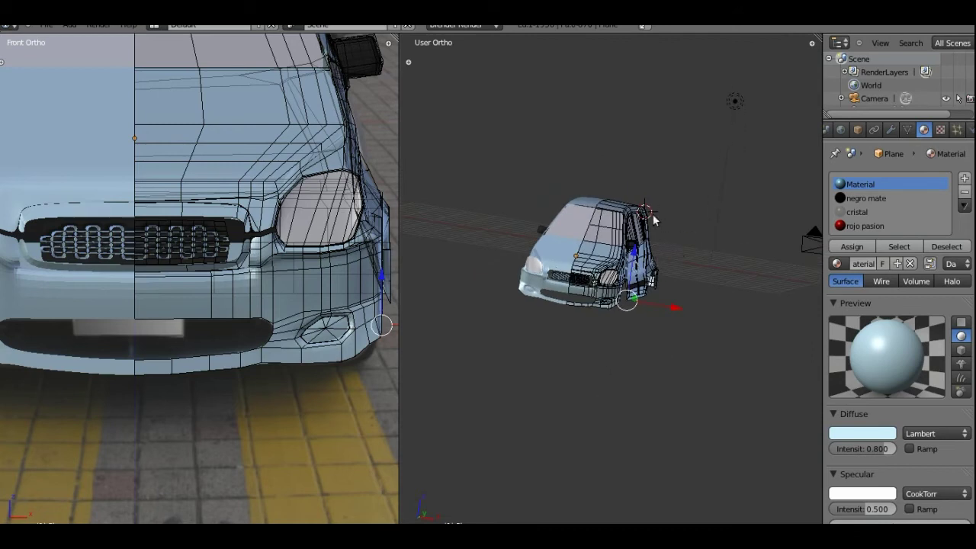
Step: In Object Mode, select the point lamp and lower its energy to about 0.38
{"action": "key", "text": "Tab"}
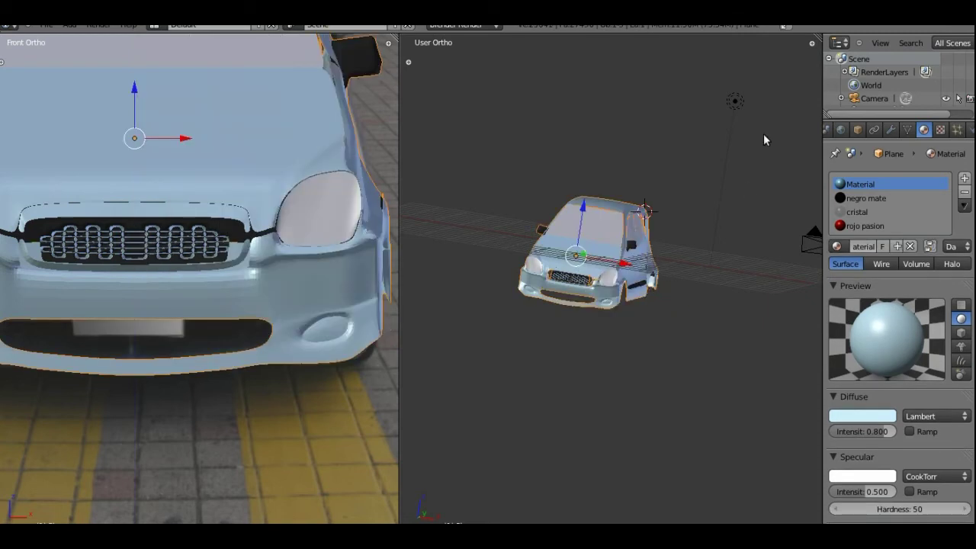
{"action": "right_click", "coordinate": [742, 98]}
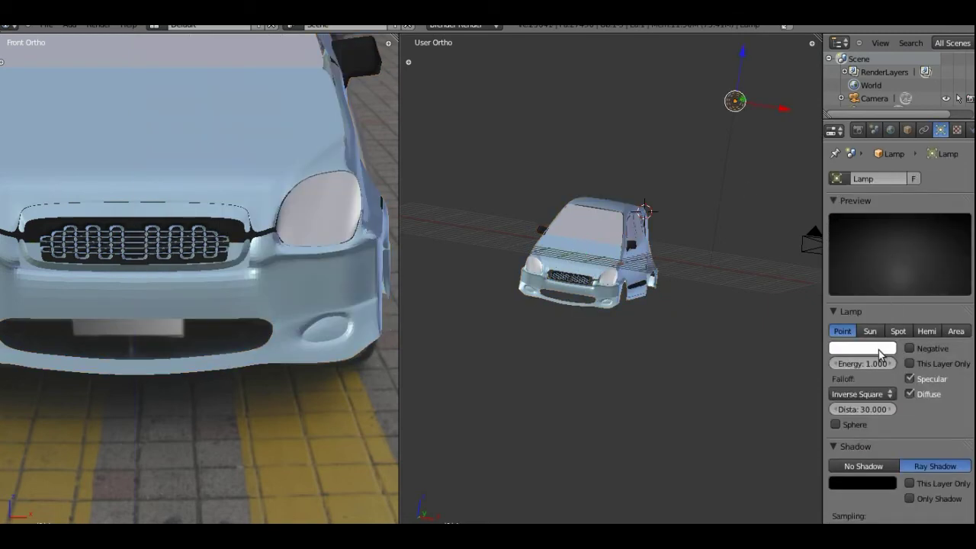
{"action": "left_click_drag", "start_coordinate": [879, 364], "coordinate": [864, 363]}
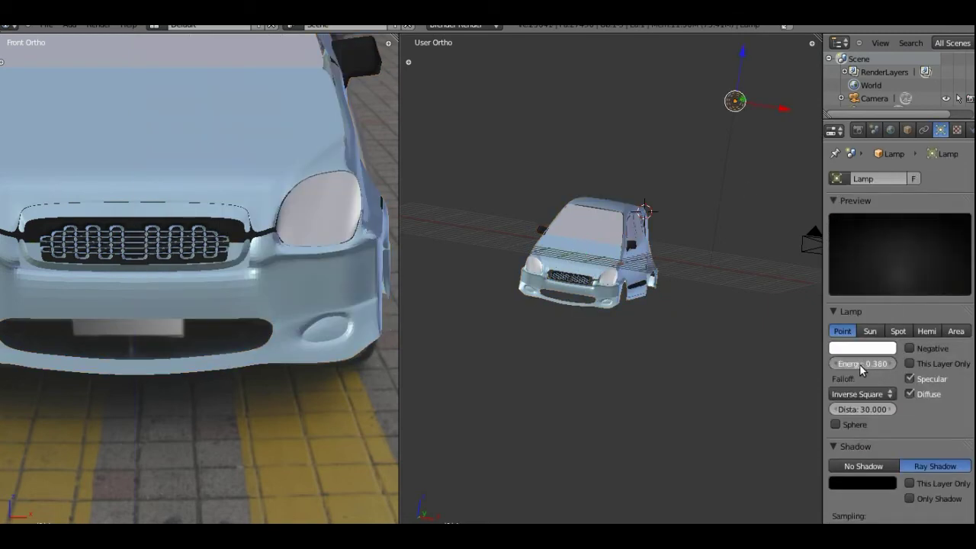
{"action": "left_click", "coordinate": [891, 130]}
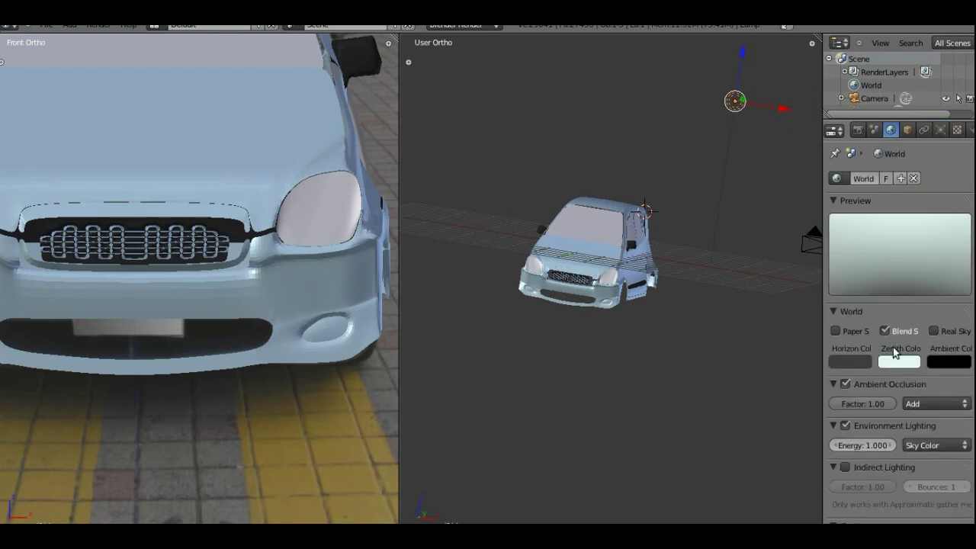
{"action": "left_click", "coordinate": [942, 131]}
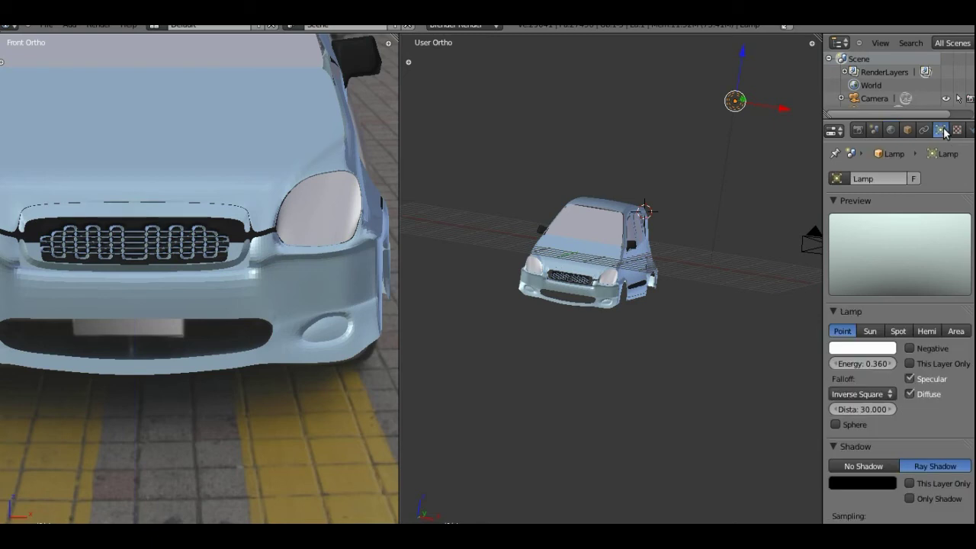
Step: Delete the lamp and save the project
{"action": "key", "text": "x"}
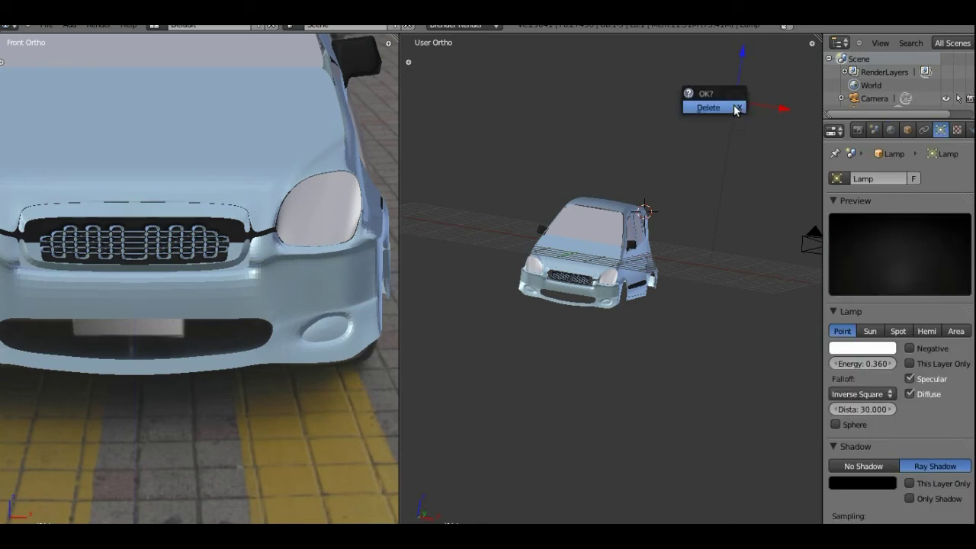
{"action": "left_click", "coordinate": [733, 106]}
{"action": "key", "text": "ctrl+s"}
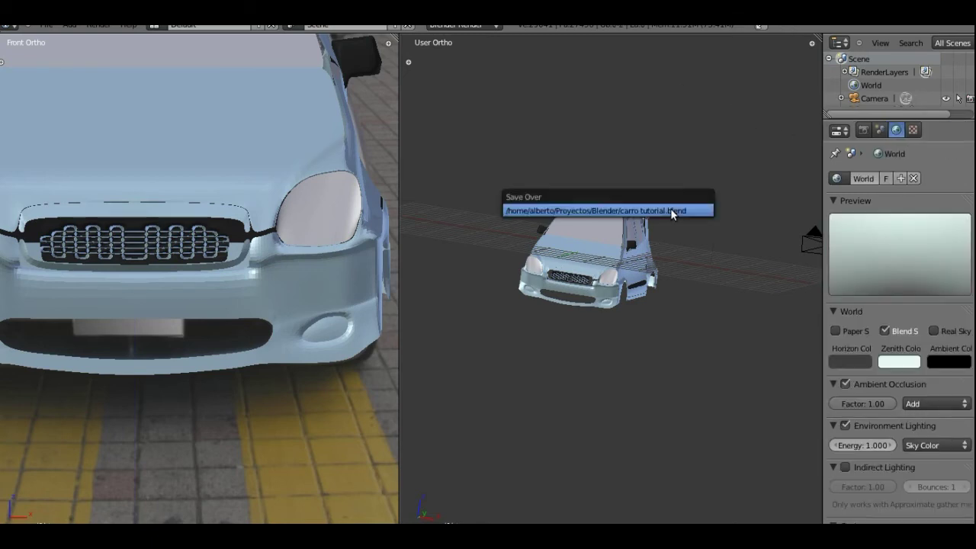
Step: Confirm the save-over, then lower the world's Environment Lighting energy to 0.560
{"action": "left_click", "coordinate": [671, 208]}
{"action": "scroll", "coordinate": [897, 400], "scroll_direction": "down", "scroll_amount": 2}
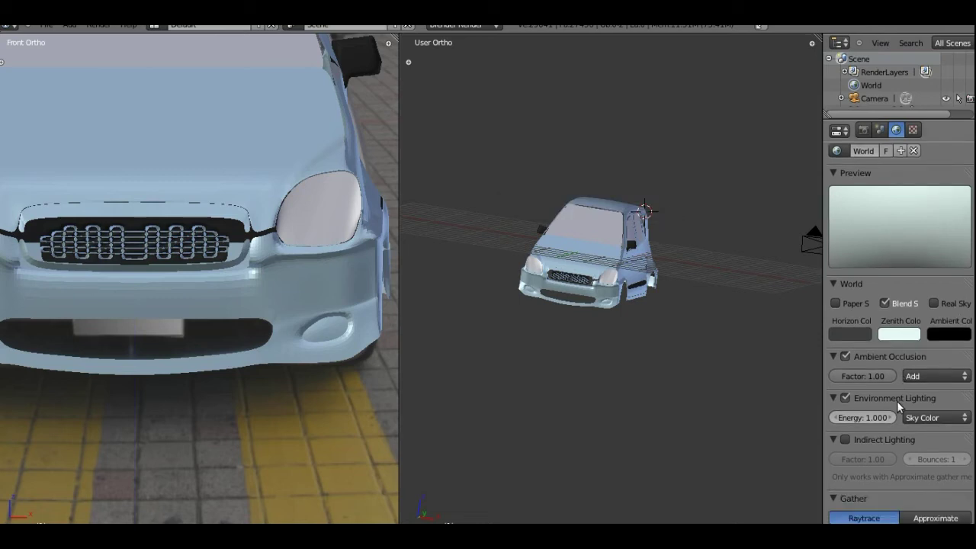
{"action": "left_click_drag", "start_coordinate": [888, 418], "coordinate": [872, 419]}
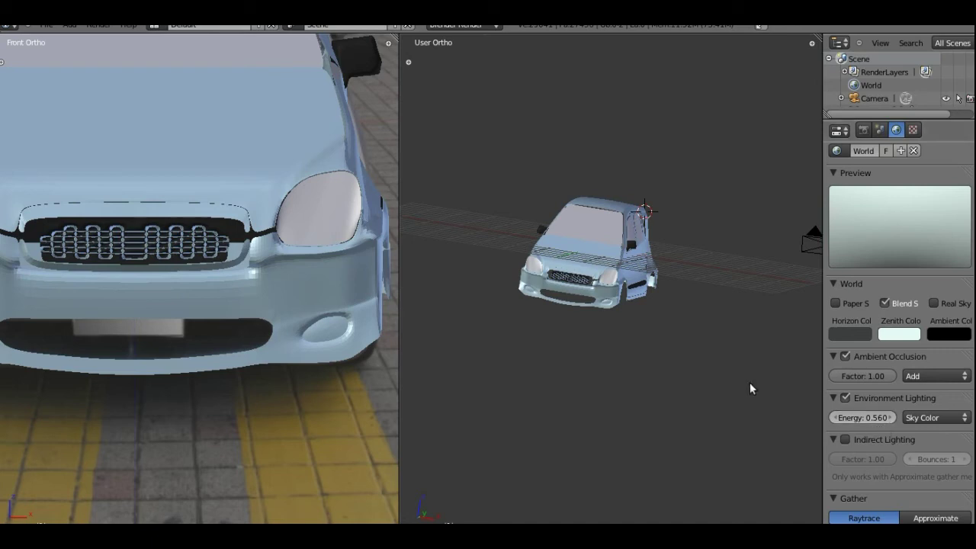
Step: Render the car to check the dimmer lighting, then put the car body in Edit Mode
{"action": "left_click", "coordinate": [608, 341]}
{"action": "key", "text": "F12"}
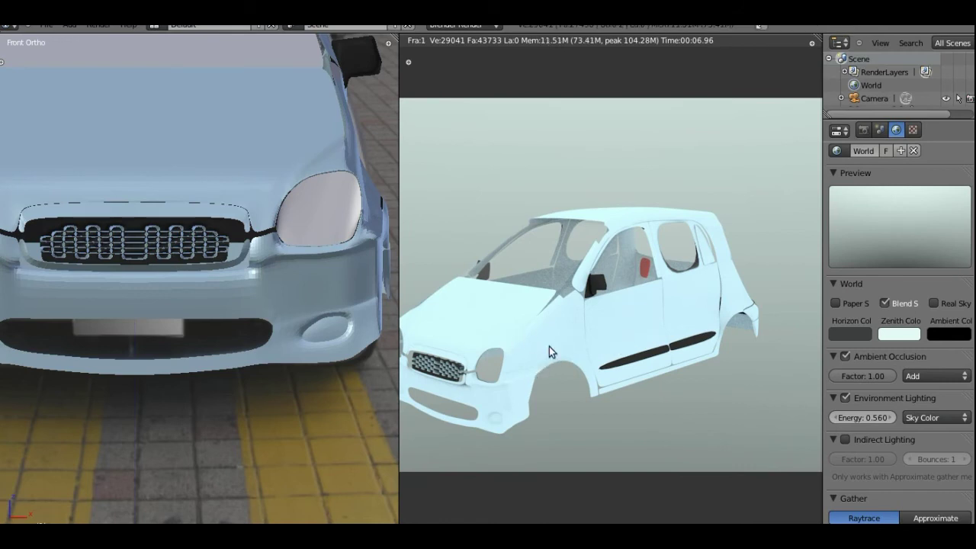
{"action": "key", "text": "shift+z"}
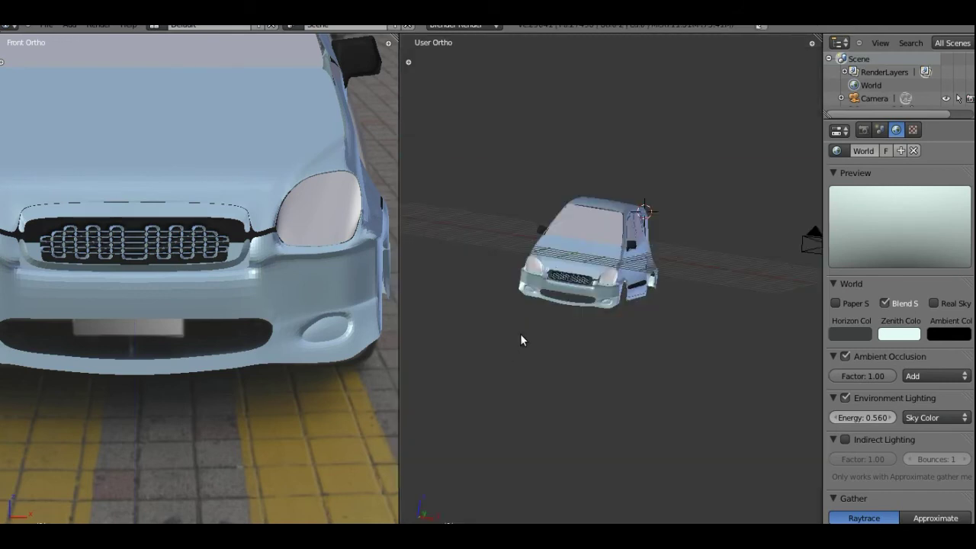
{"action": "scroll", "coordinate": [602, 292], "scroll_direction": "up", "scroll_amount": 3}
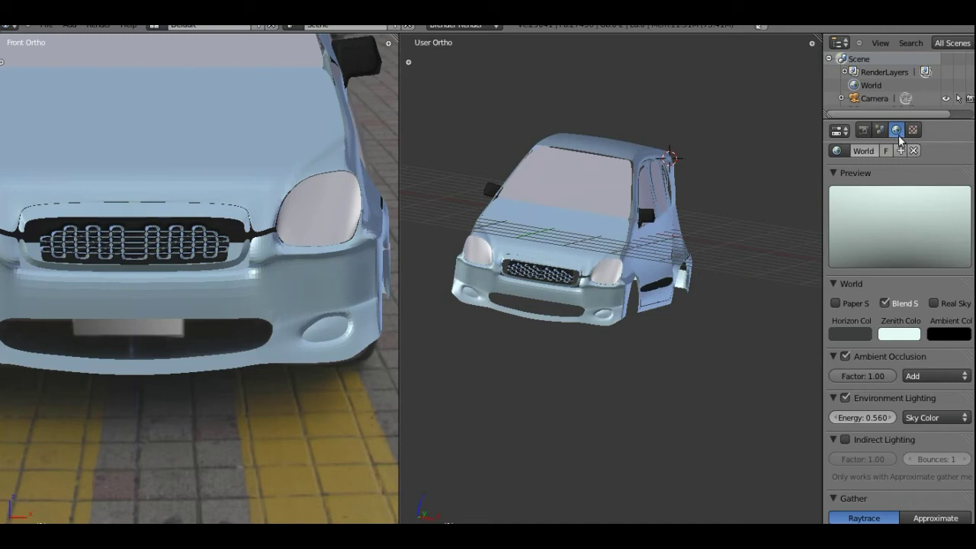
{"action": "right_click", "coordinate": [611, 280]}
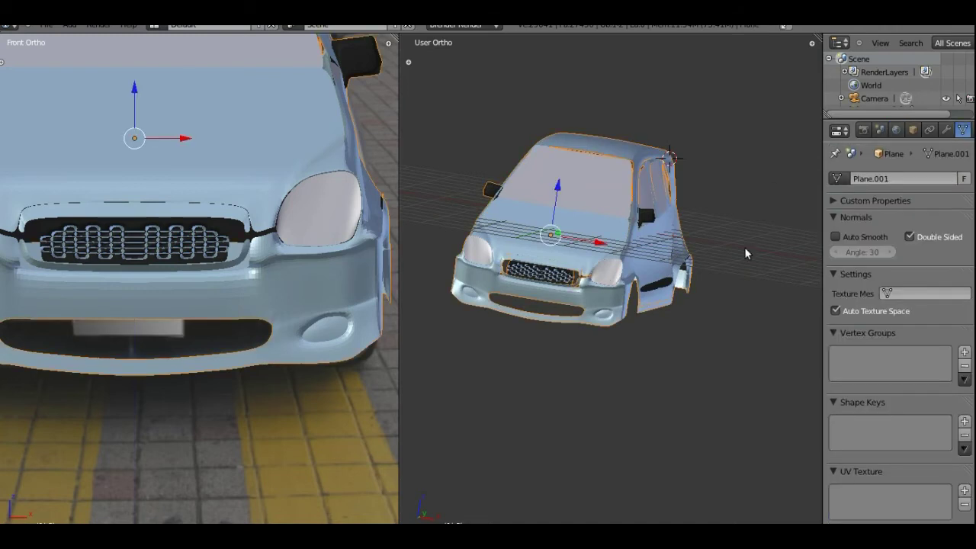
{"action": "key", "text": "Tab"}
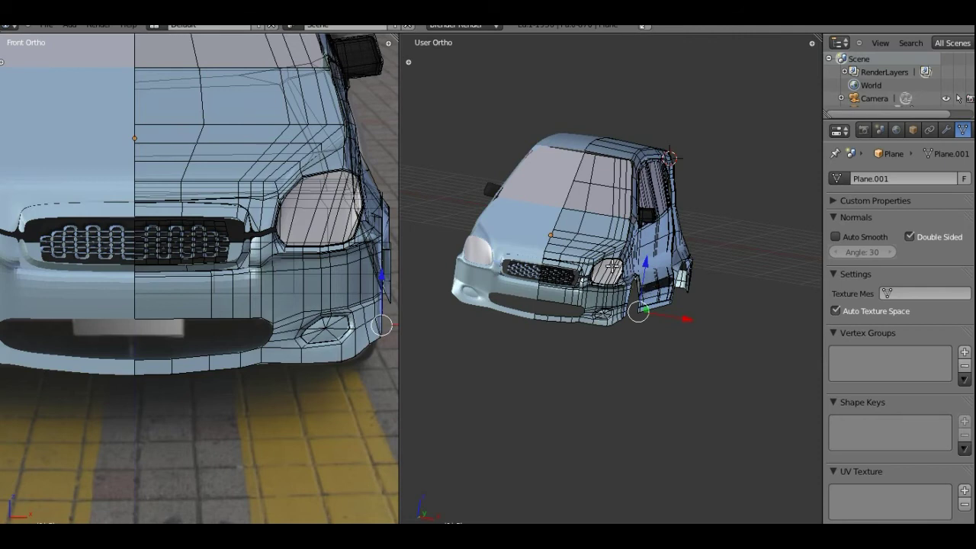
Step: Set the cristal glass material's alpha to 0.300 and save over the project file
{"action": "scroll", "coordinate": [612, 266], "scroll_direction": "up", "scroll_amount": 2}
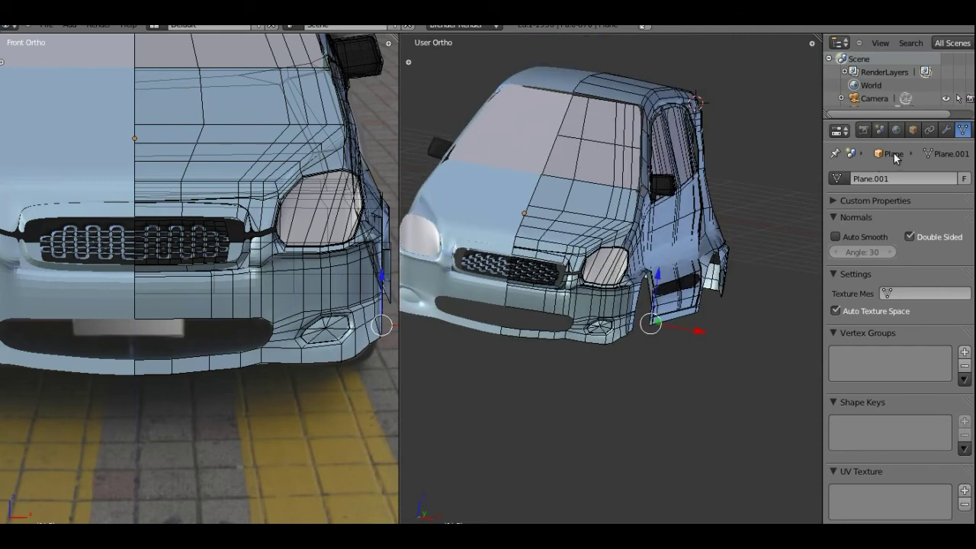
{"action": "scroll", "coordinate": [915, 131], "scroll_direction": "down", "scroll_amount": 3}
{"action": "left_click", "coordinate": [923, 130]}
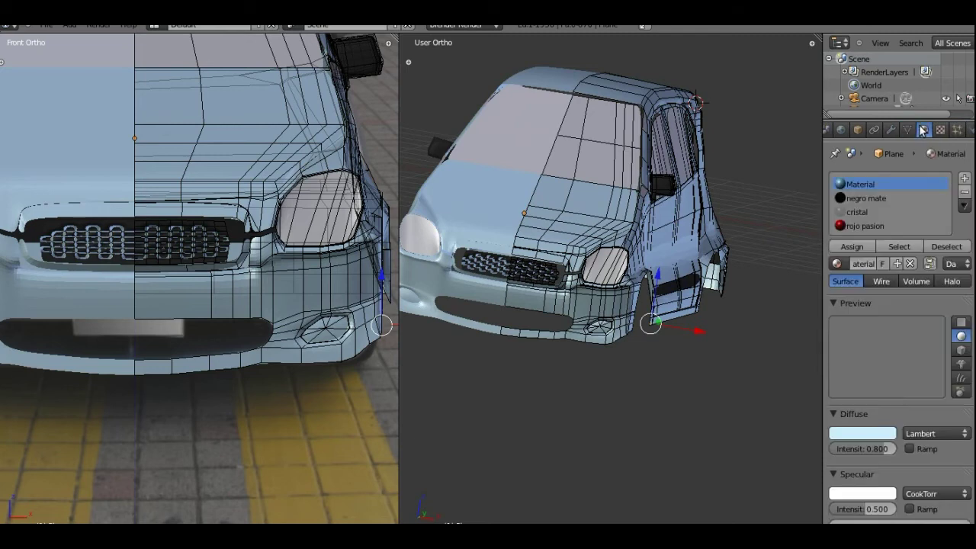
{"action": "left_click", "coordinate": [860, 210]}
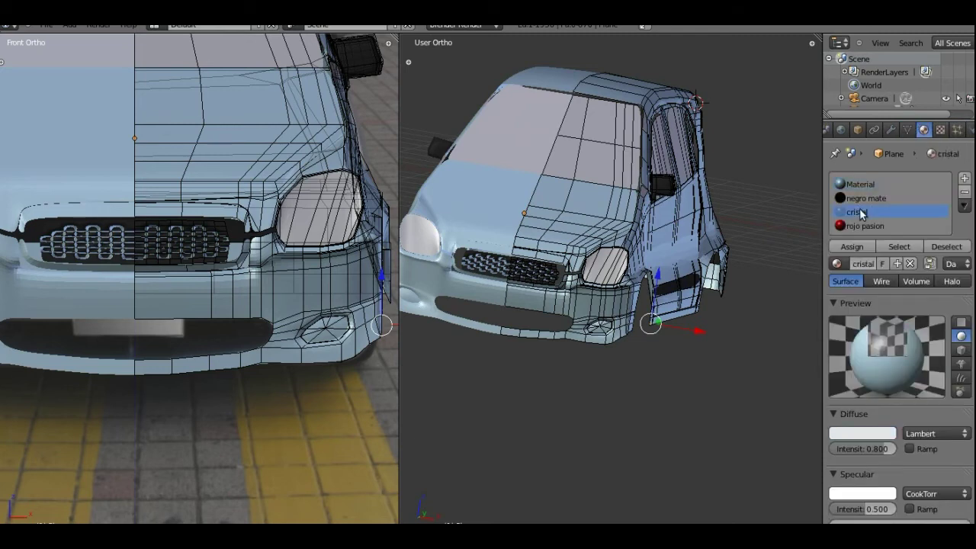
{"action": "scroll", "coordinate": [893, 386], "scroll_direction": "down", "scroll_amount": 2}
{"action": "scroll", "coordinate": [895, 396], "scroll_direction": "down", "scroll_amount": 4}
{"action": "scroll", "coordinate": [895, 397], "scroll_direction": "down", "scroll_amount": 1}
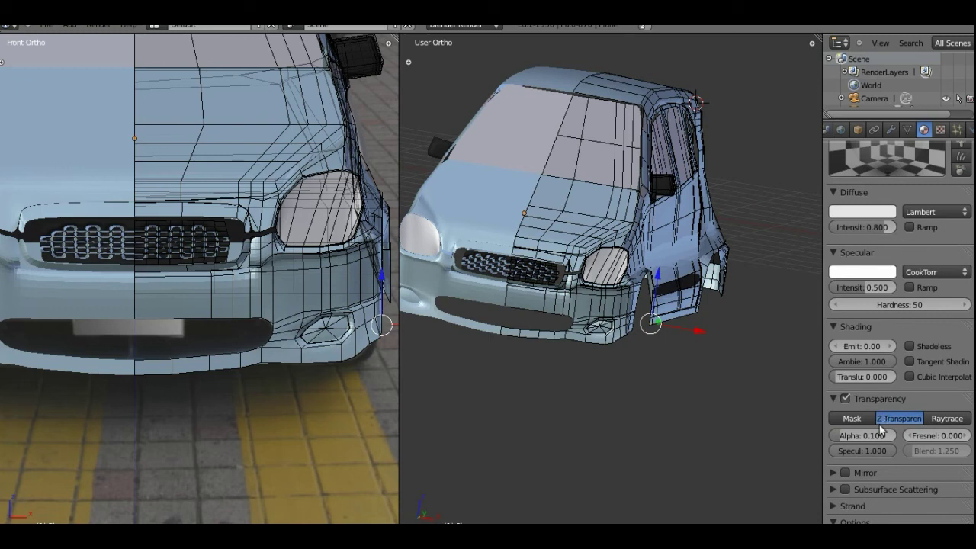
{"action": "left_click", "coordinate": [849, 438]}
{"action": "type", "text": "0.3"}
{"action": "key", "text": "Return"}
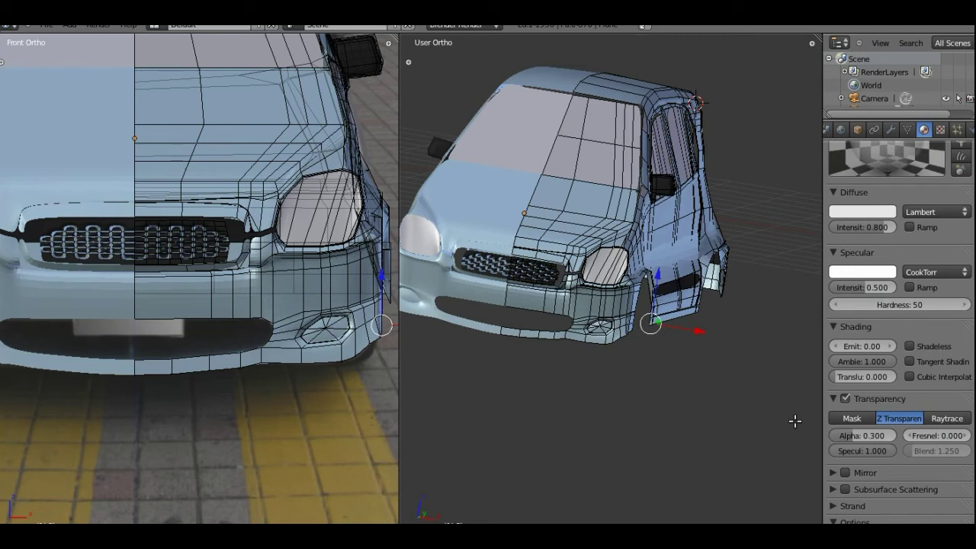
{"action": "key", "text": "ctrl+s"}
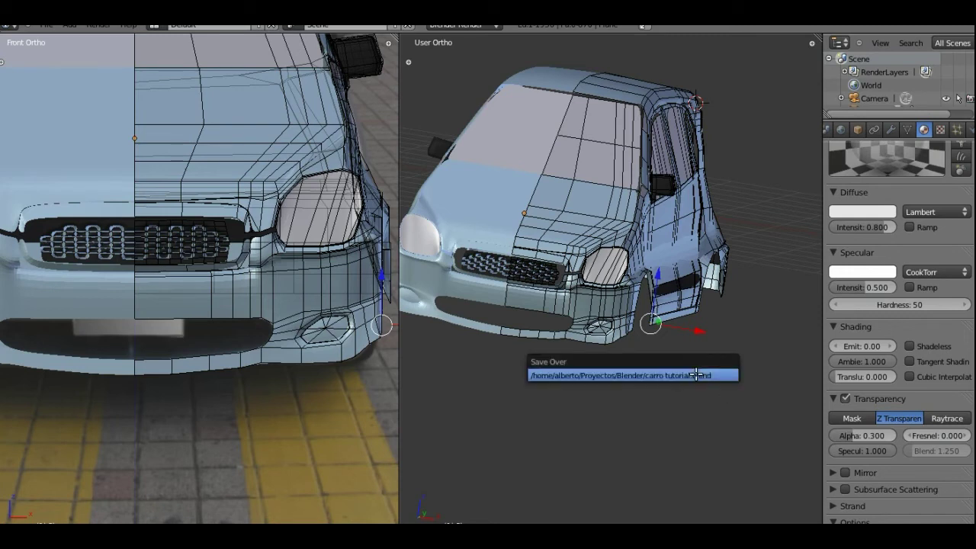
{"action": "left_click", "coordinate": [696, 375]}
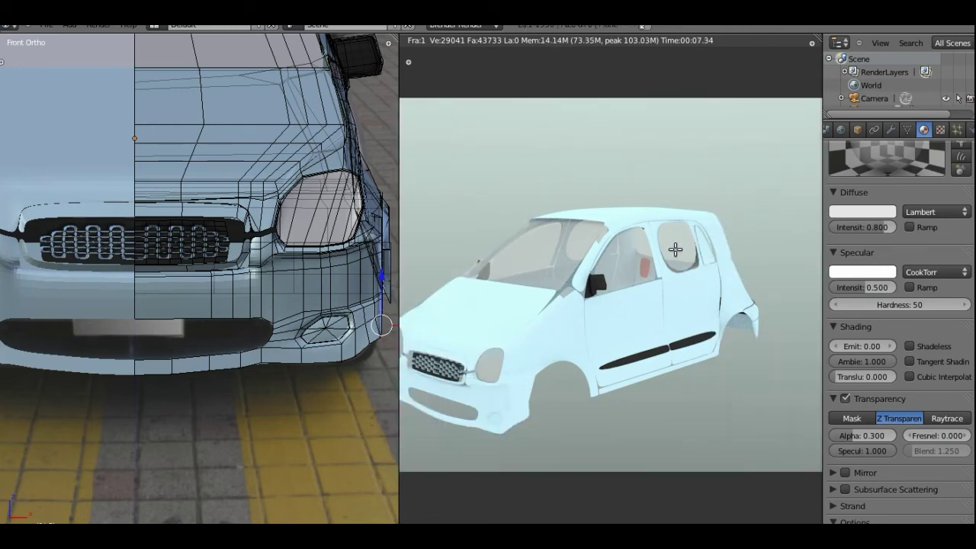
Step: Close the render and cut edge loops beside the window pillar and near the rear window edge
{"action": "key", "text": "Escape"}
{"action": "middle_click_drag", "start_coordinate": [690, 196], "coordinate": [711, 169]}
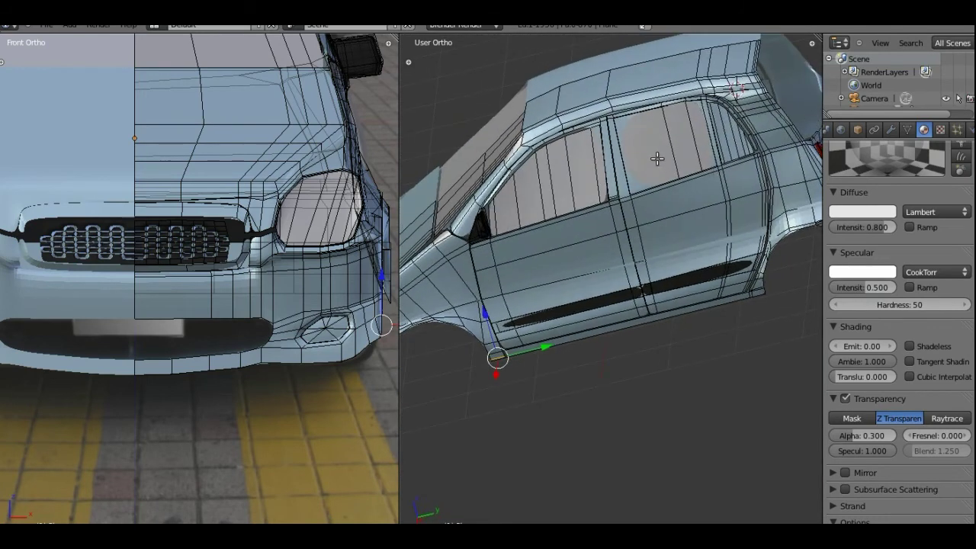
{"action": "scroll", "coordinate": [654, 163], "scroll_direction": "up", "scroll_amount": 4}
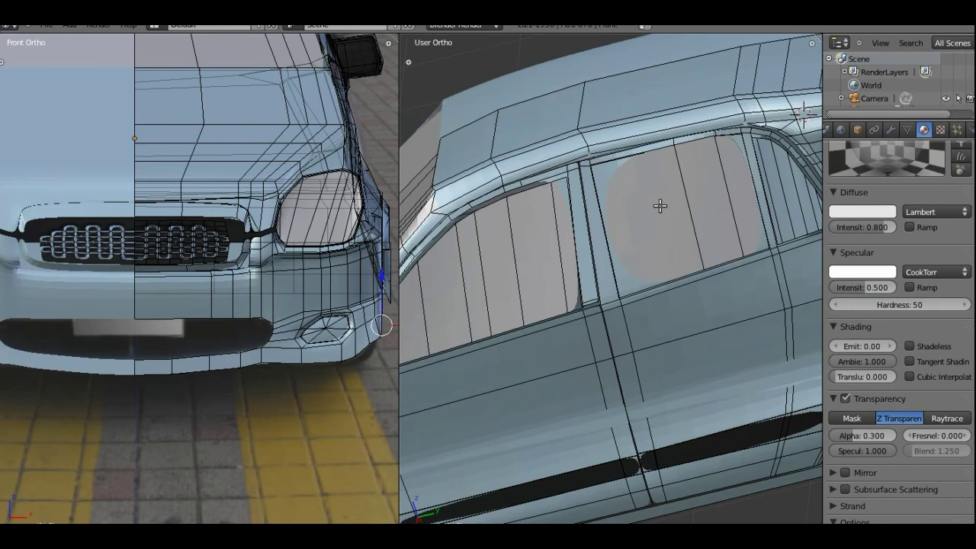
{"action": "key", "text": "ctrl+r"}
{"action": "left_click", "coordinate": [642, 160]}
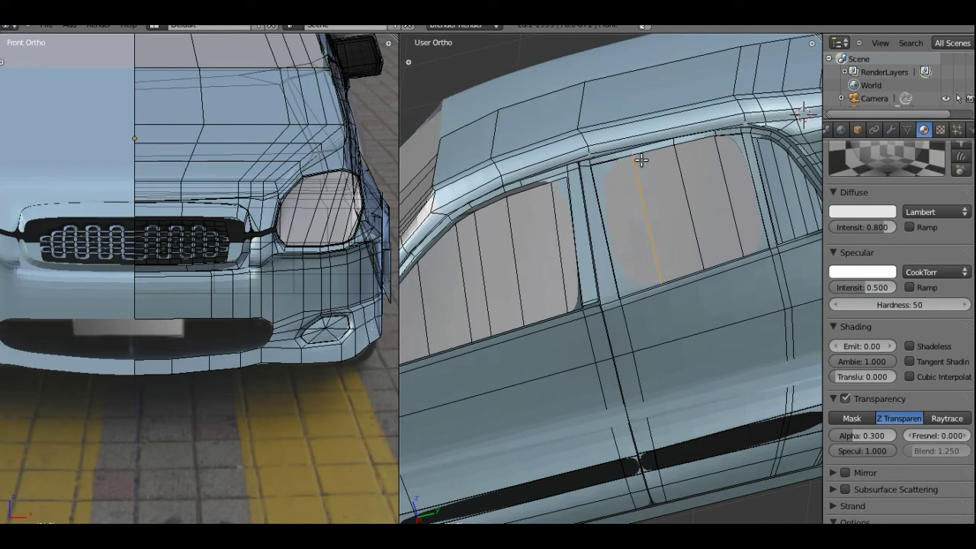
{"action": "left_click", "coordinate": [607, 183]}
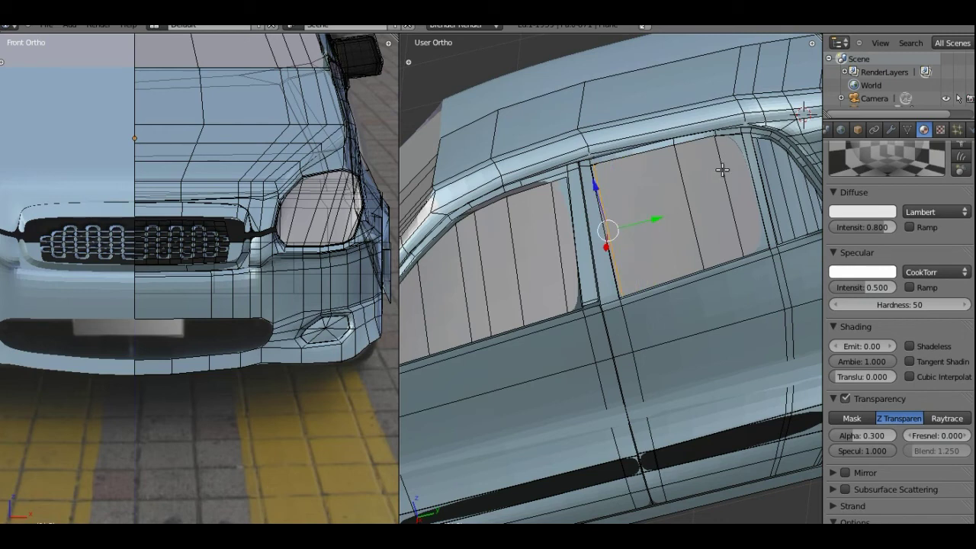
{"action": "key", "text": "ctrl+r"}
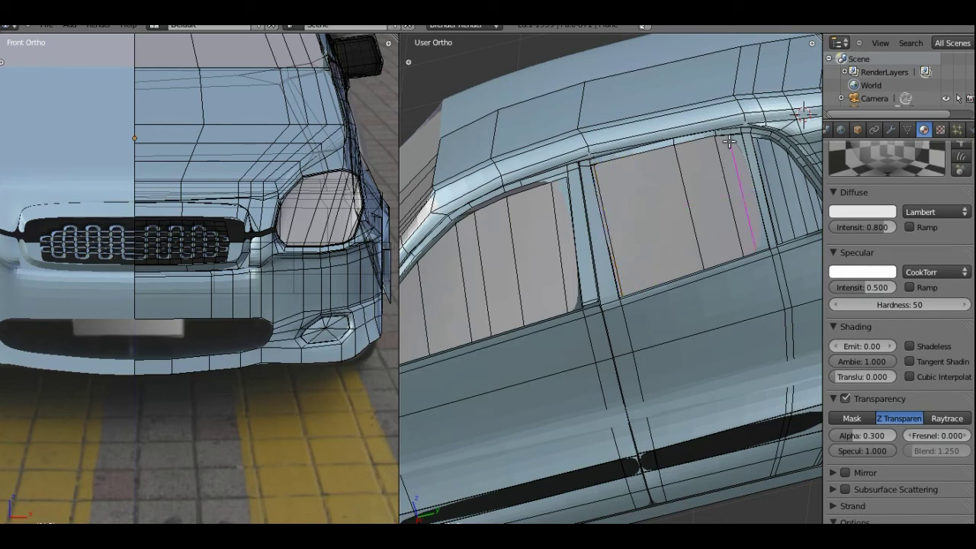
{"action": "left_click", "coordinate": [729, 141]}
{"action": "left_click", "coordinate": [742, 139]}
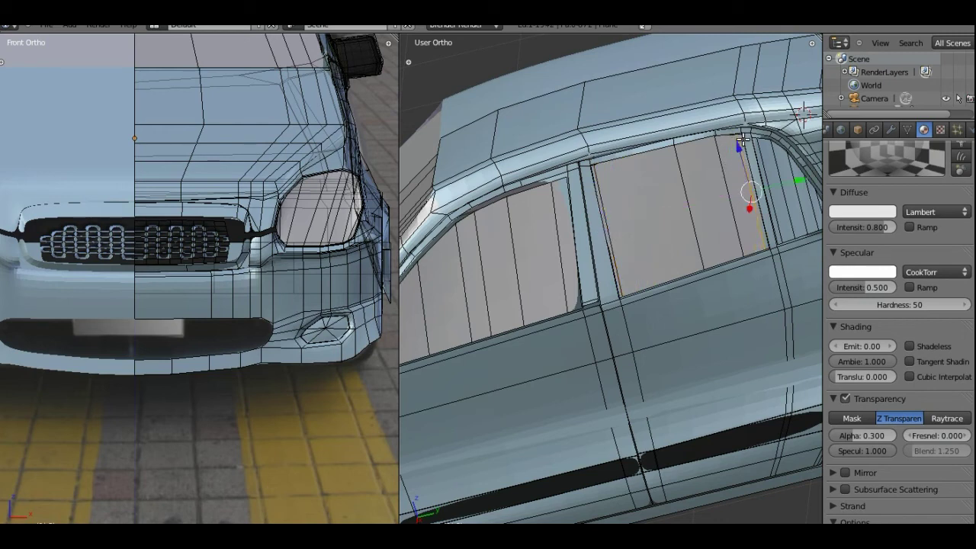
Step: In face select mode, select the triangular rear quarter window faces
{"action": "scroll", "coordinate": [743, 143], "scroll_direction": "down", "scroll_amount": 2}
{"action": "mouse_move", "coordinate": [743, 143]}
{"action": "middle_mouse_down"}
{"action": "mouse_move", "coordinate": [710, 205]}
{"action": "mouse_move", "coordinate": [624, 294]}
{"action": "mouse_move", "coordinate": [702, 281]}
{"action": "middle_mouse_up"}
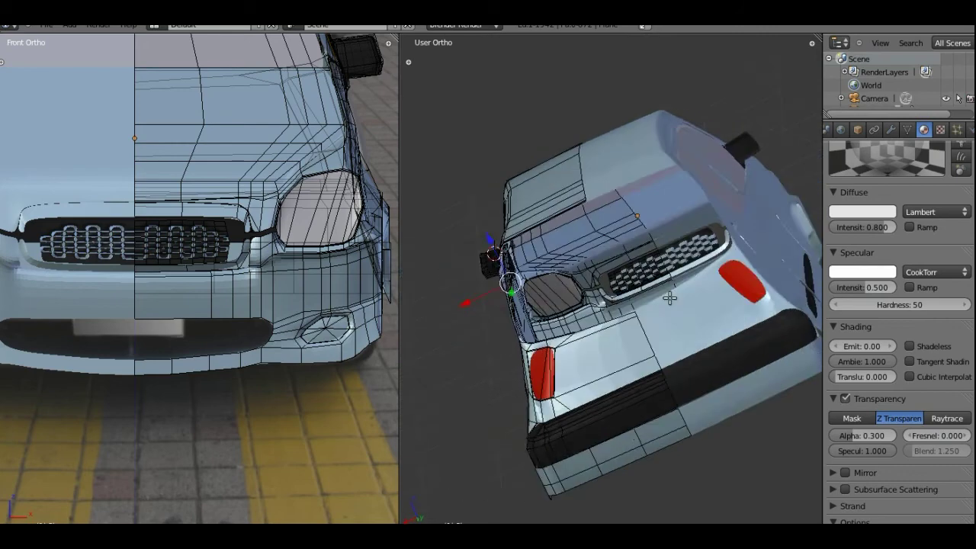
{"action": "scroll", "coordinate": [702, 280], "scroll_direction": "up", "scroll_amount": 1}
{"action": "scroll", "coordinate": [710, 261], "scroll_direction": "up", "scroll_amount": 3}
{"action": "scroll", "coordinate": [573, 236], "scroll_direction": "up", "scroll_amount": 2}
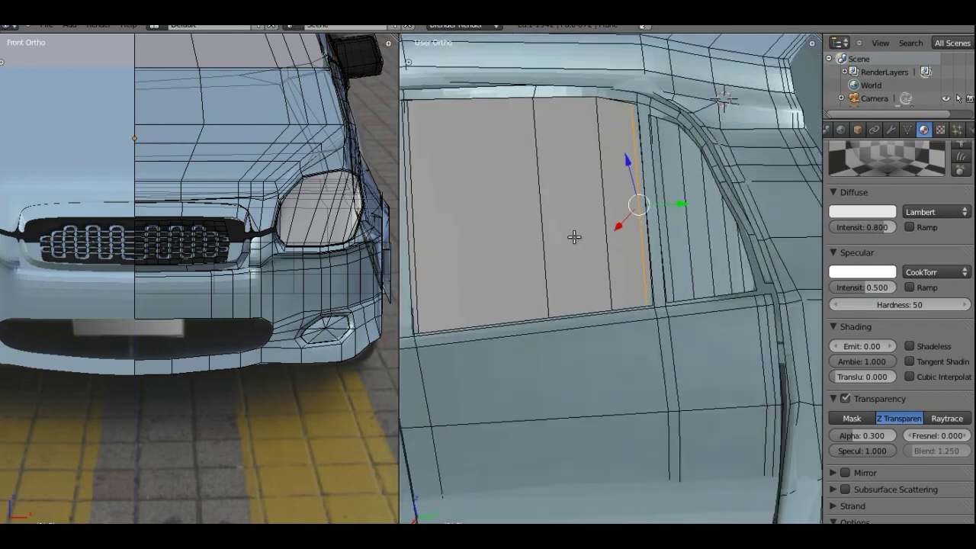
{"action": "scroll", "coordinate": [591, 236], "scroll_direction": "up", "scroll_amount": 1}
{"action": "middle_click_drag", "start_coordinate": [591, 236], "coordinate": [614, 236]}
{"action": "middle_click_drag", "start_coordinate": [758, 215], "coordinate": [685, 218], "text": "shift"}
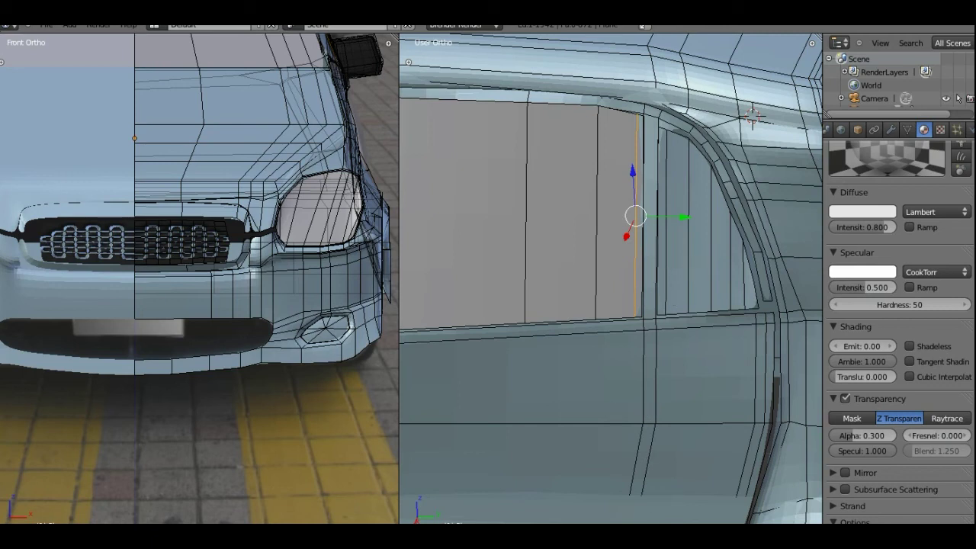
{"action": "key", "text": "3"}
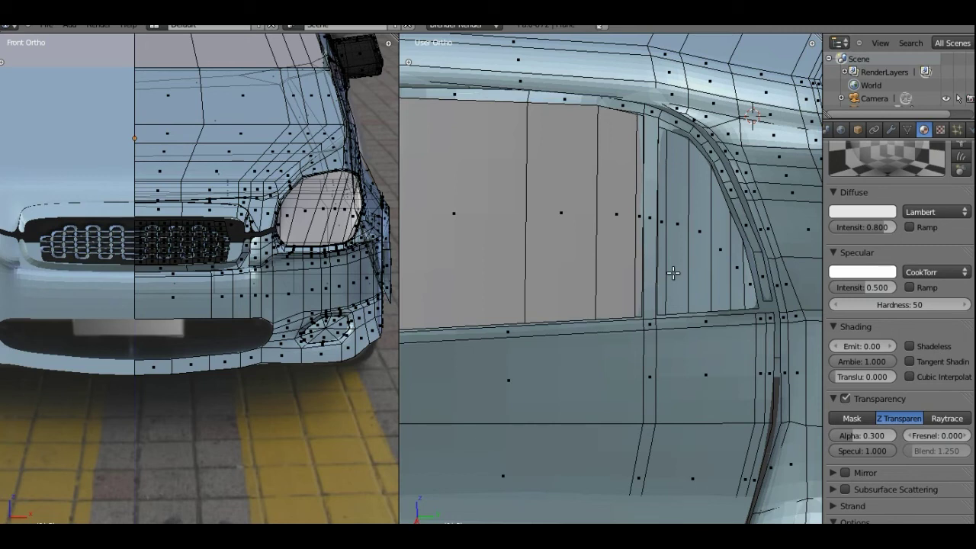
{"action": "right_click", "coordinate": [735, 285]}
{"action": "right_click", "coordinate": [709, 259], "text": "shift"}
{"action": "right_click", "coordinate": [692, 259], "text": "shift"}
{"action": "right_click", "coordinate": [682, 258], "text": "shift"}
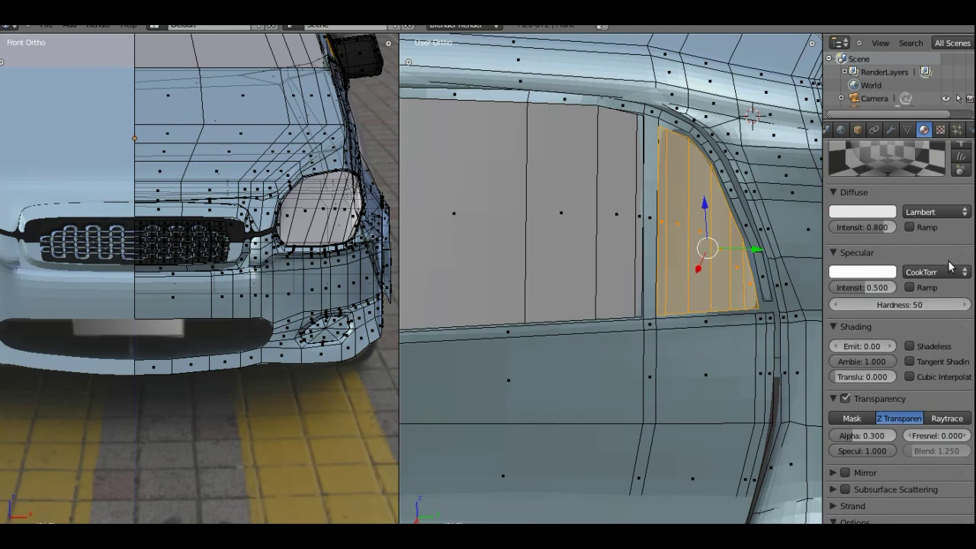
Step: Assign the cristal material to the selected quarter window faces
{"action": "scroll", "coordinate": [949, 267], "scroll_direction": "up", "scroll_amount": 5}
{"action": "scroll", "coordinate": [945, 263], "scroll_direction": "up", "scroll_amount": 2}
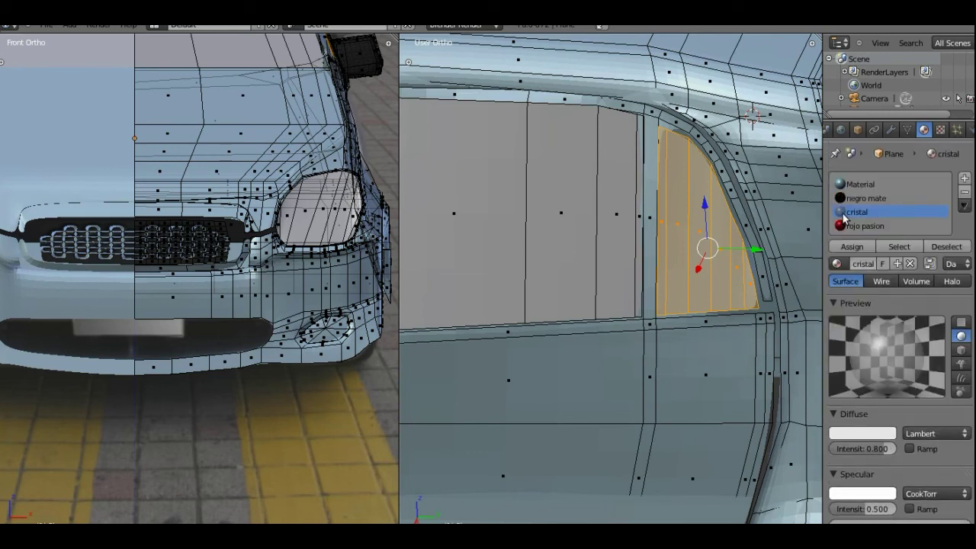
{"action": "left_click", "coordinate": [851, 246]}
{"action": "scroll", "coordinate": [686, 145], "scroll_direction": "up", "scroll_amount": 3}
{"action": "middle_click_drag", "start_coordinate": [697, 130], "coordinate": [617, 282], "text": "shift"}
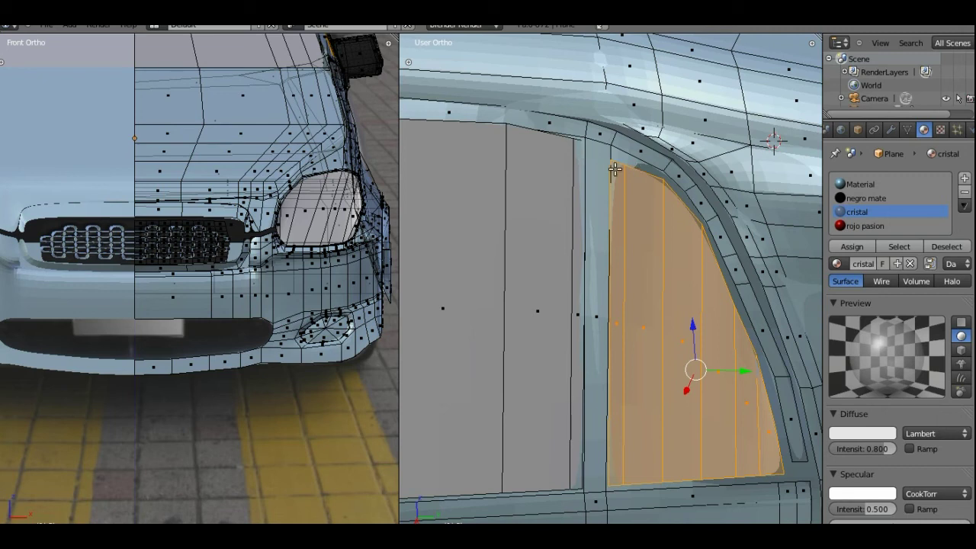
Step: Add a vertical edge loop on the door frame beside the window and preview the render
{"action": "key", "text": "a"}
{"action": "key", "text": "ctrl+r"}
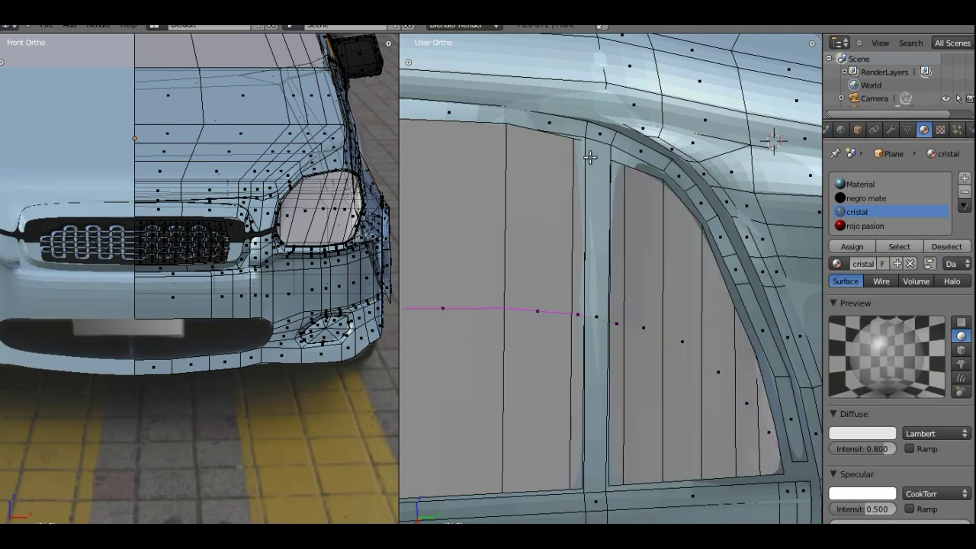
{"action": "left_click", "coordinate": [609, 148]}
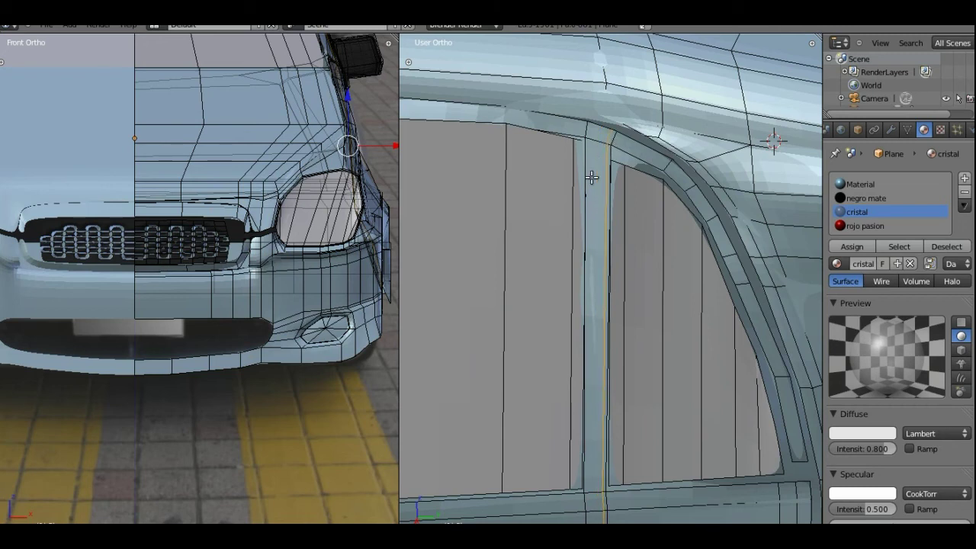
{"action": "key", "text": "shift+z"}
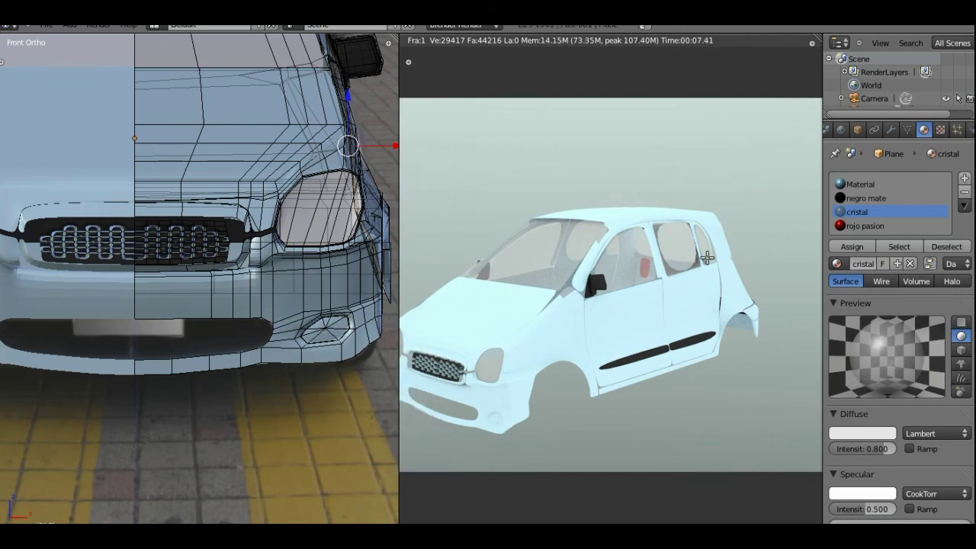
{"action": "key", "text": "Escape"}
{"action": "mouse_move", "coordinate": [691, 234]}
{"action": "middle_mouse_down"}
{"action": "mouse_move", "coordinate": [686, 250]}
{"action": "mouse_move", "coordinate": [675, 248]}
{"action": "mouse_move", "coordinate": [688, 255]}
{"action": "middle_mouse_up"}
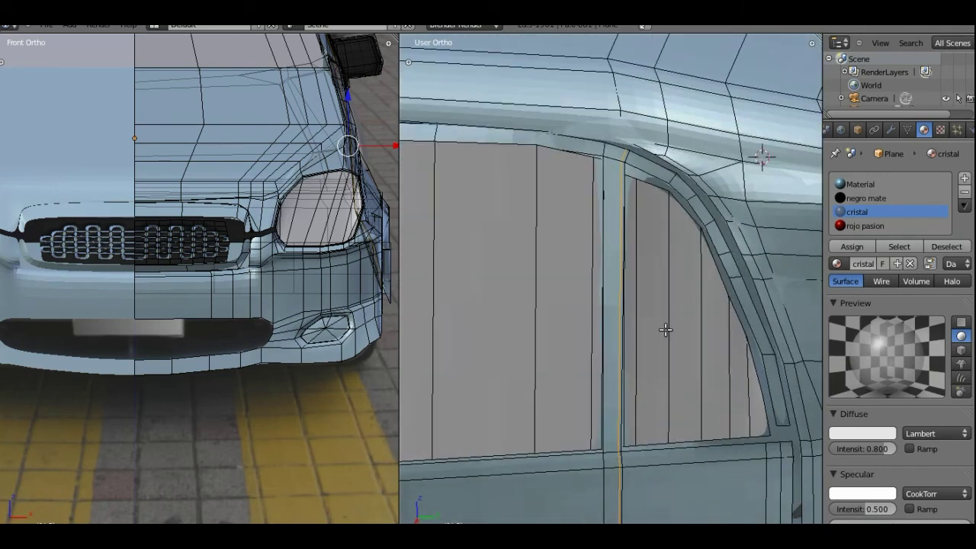
Step: In face select mode, pick the window panel faces and edge strip by the door frame, then deselect them
{"action": "key", "text": "3"}
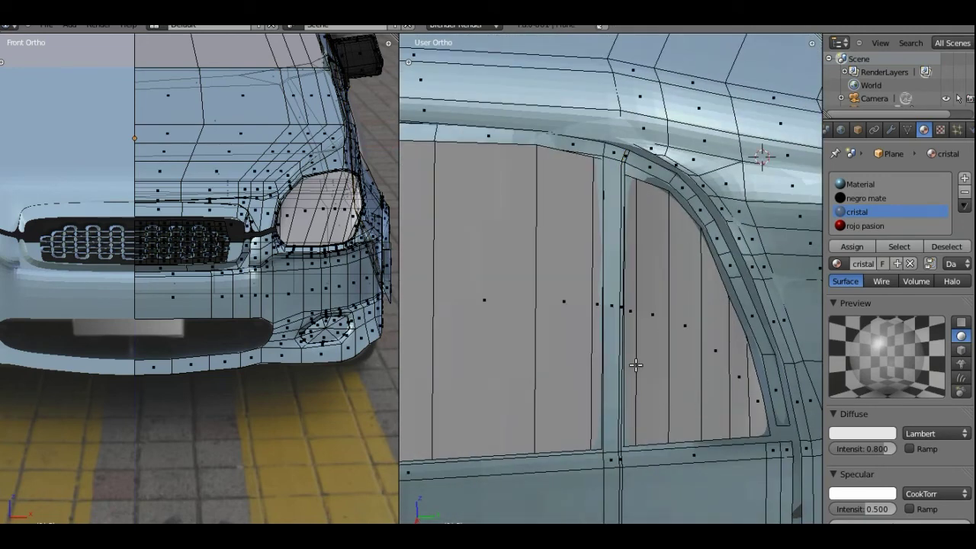
{"action": "key", "text": "i"}
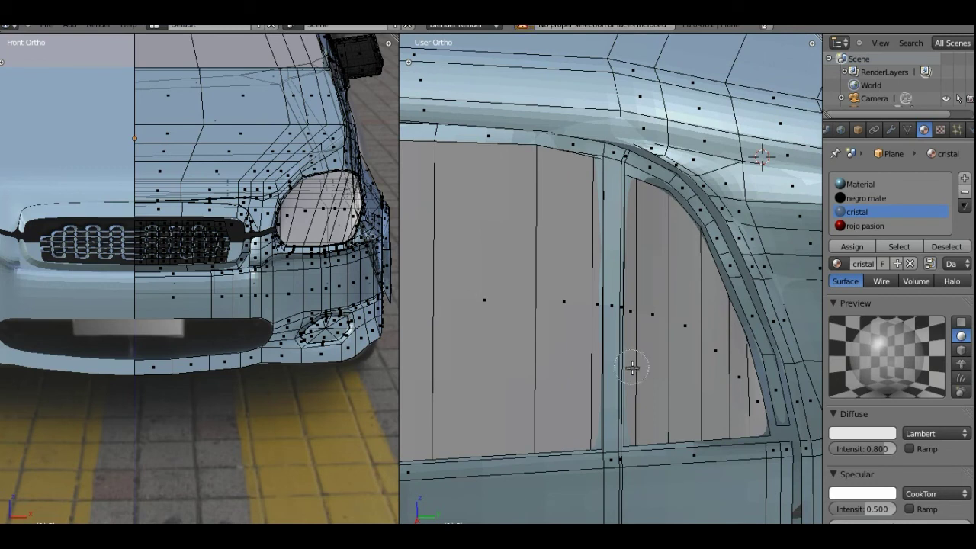
{"action": "right_click", "coordinate": [646, 368]}
{"action": "right_click", "coordinate": [688, 373], "text": "shift"}
{"action": "right_click", "coordinate": [725, 381], "text": "shift"}
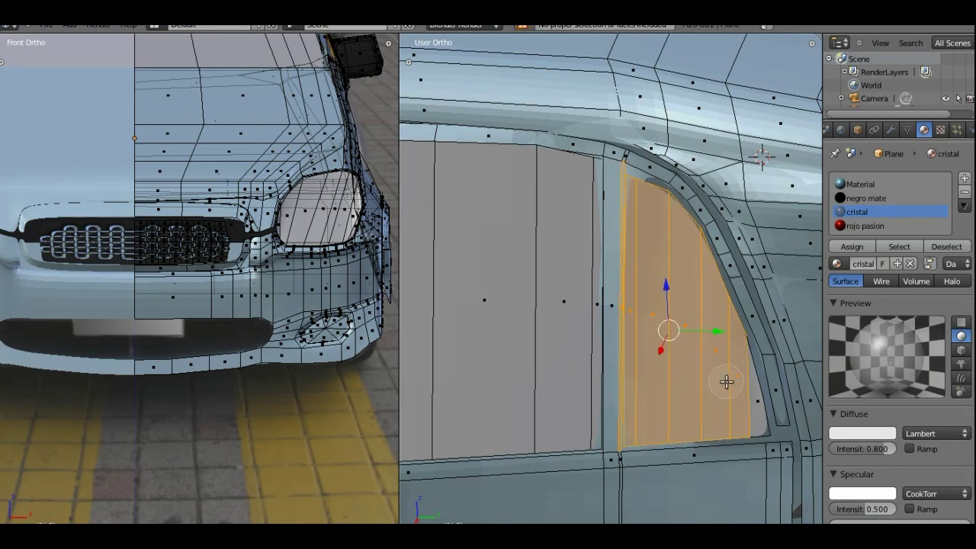
{"action": "right_click", "coordinate": [736, 384], "text": "shift"}
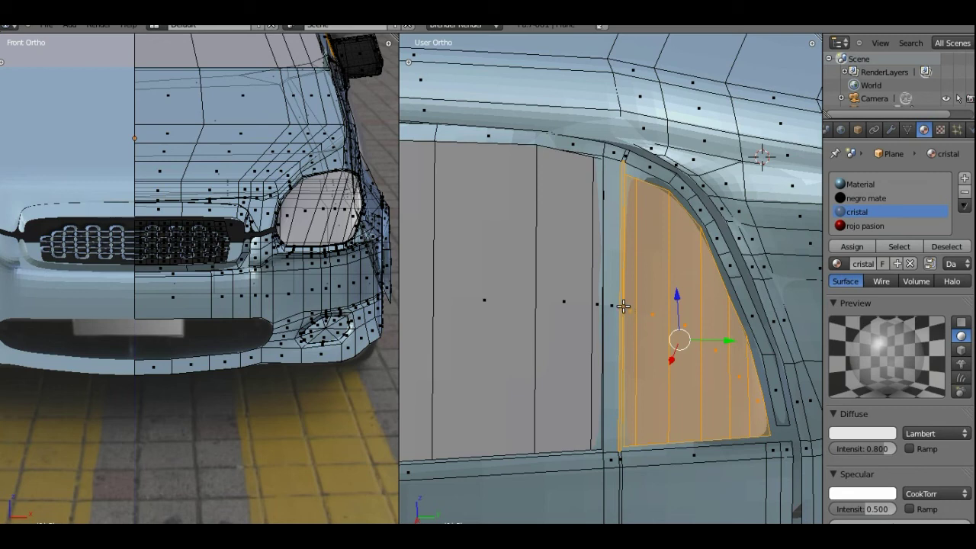
{"action": "scroll", "coordinate": [626, 310], "scroll_direction": "up", "scroll_amount": 5}
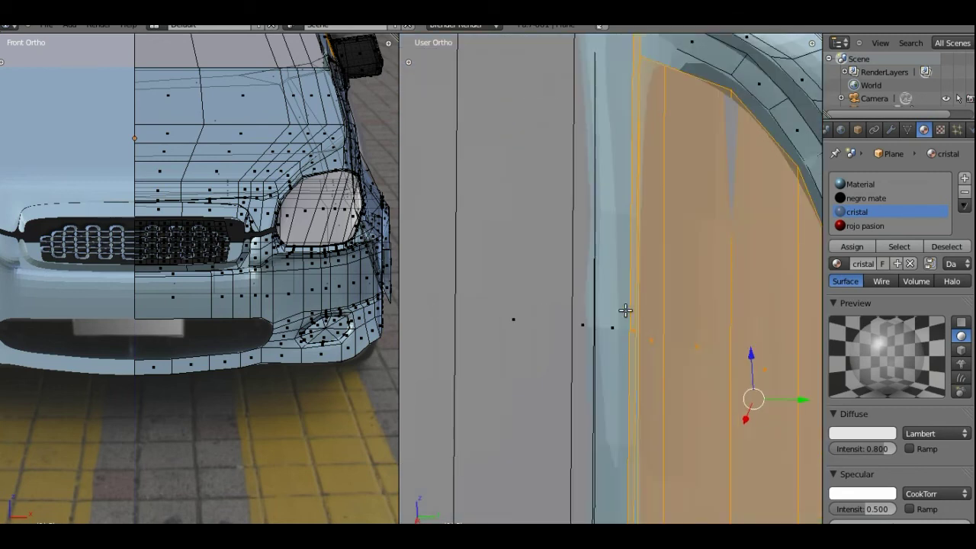
{"action": "scroll", "coordinate": [623, 309], "scroll_direction": "up", "scroll_amount": 3}
{"action": "right_click", "coordinate": [649, 363], "text": "shift"}
{"action": "scroll", "coordinate": [695, 331], "scroll_direction": "down", "scroll_amount": 5}
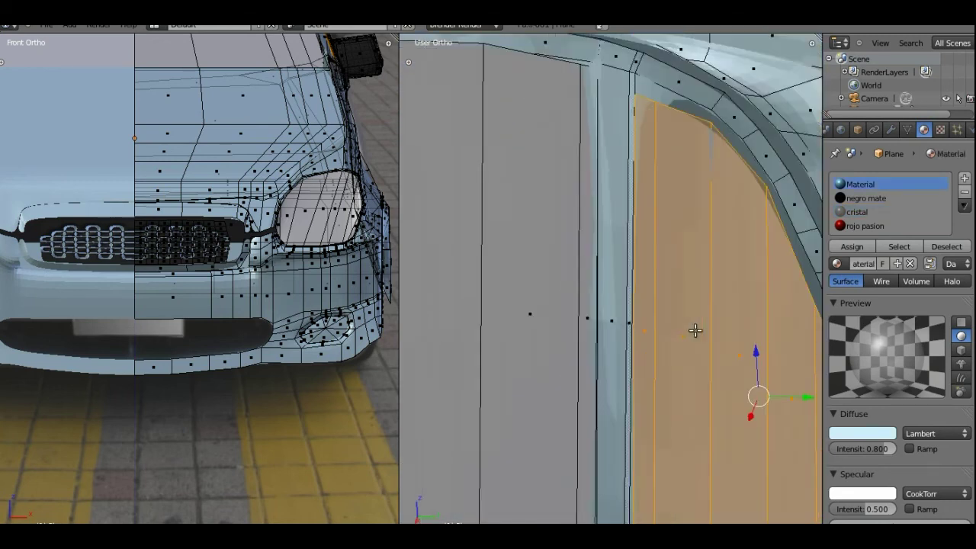
{"action": "key", "text": "a"}
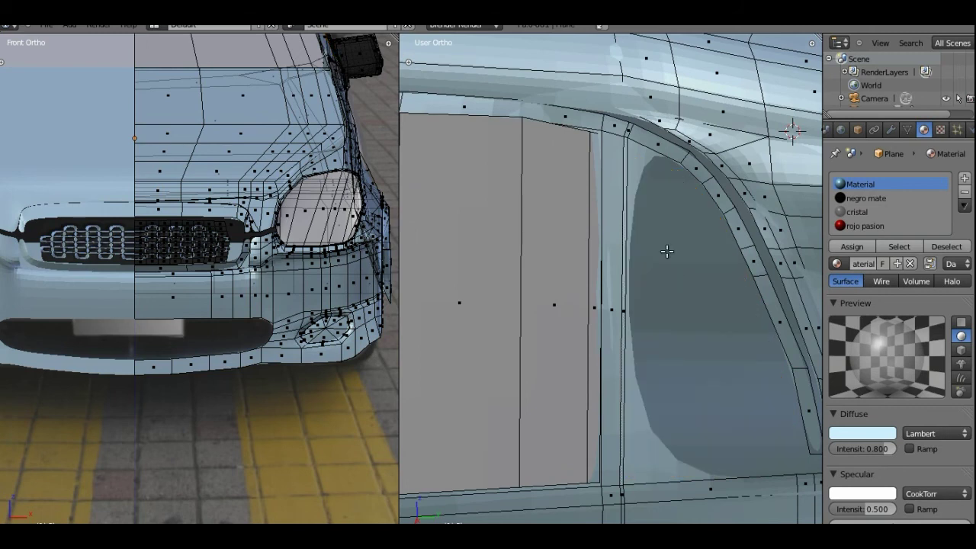
Step: Orbit and zoom the view to bring the A-pillar and its top into sight
{"action": "scroll", "coordinate": [665, 255], "scroll_direction": "down", "scroll_amount": 1, "text": "ctrl"}
{"action": "scroll", "coordinate": [665, 255], "scroll_direction": "down", "scroll_amount": 1, "text": "ctrl"}
{"action": "scroll", "coordinate": [604, 271], "scroll_direction": "down", "scroll_amount": 2, "text": "shift"}
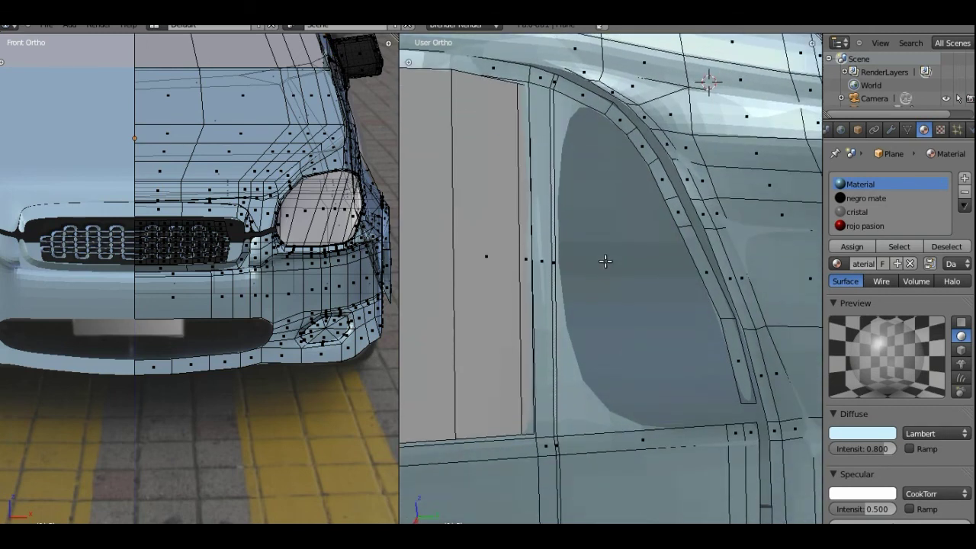
{"action": "middle_click_drag", "start_coordinate": [582, 283], "coordinate": [744, 286]}
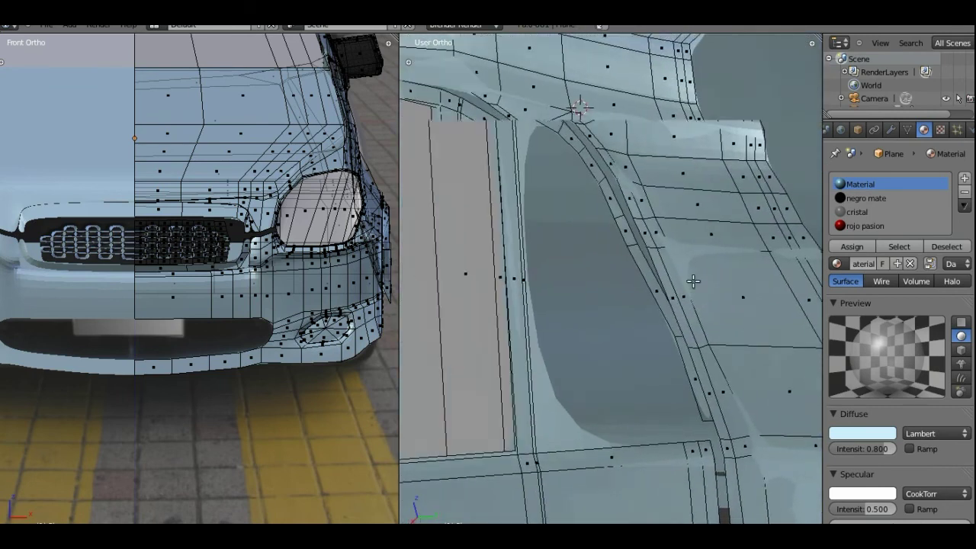
{"action": "scroll", "coordinate": [664, 225], "scroll_direction": "up", "scroll_amount": 1}
{"action": "scroll", "coordinate": [664, 221], "scroll_direction": "up", "scroll_amount": 1}
{"action": "scroll", "coordinate": [663, 229], "scroll_direction": "up", "scroll_amount": 2}
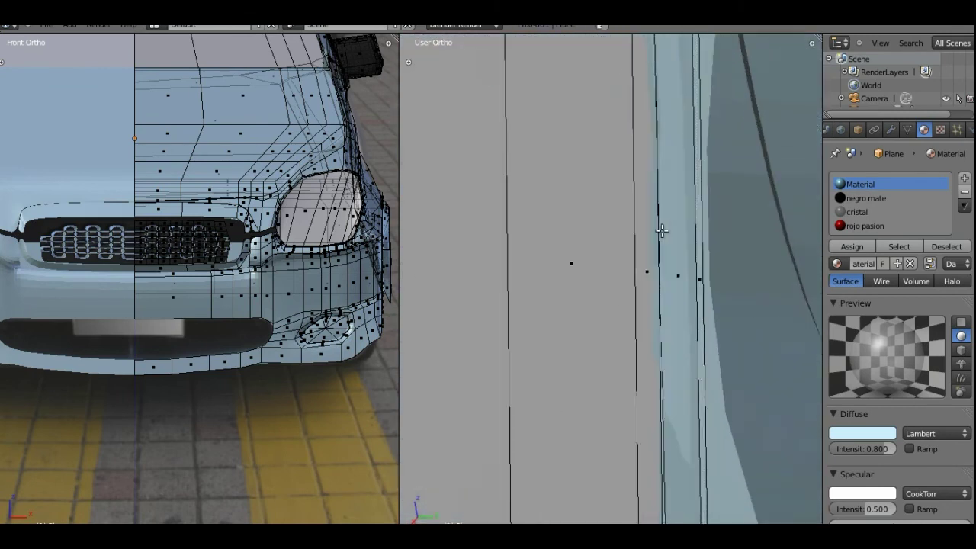
{"action": "scroll", "coordinate": [686, 225], "scroll_direction": "up", "scroll_amount": 2}
{"action": "scroll", "coordinate": [716, 225], "scroll_direction": "down", "scroll_amount": 4}
{"action": "mouse_move", "coordinate": [570, 253]}
{"action": "middle_mouse_down"}
{"action": "mouse_move", "coordinate": [465, 296]}
{"action": "mouse_move", "coordinate": [514, 315]}
{"action": "middle_mouse_up"}
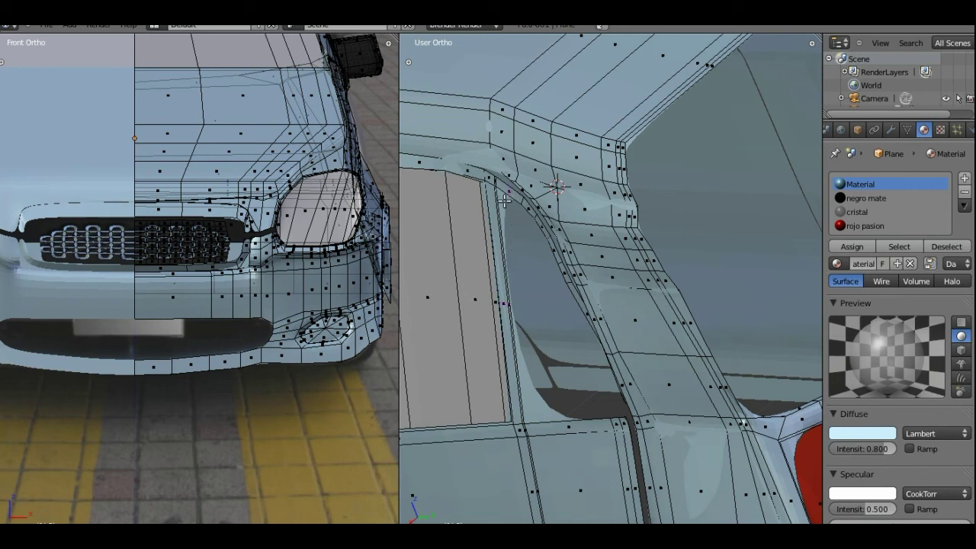
{"action": "scroll", "coordinate": [505, 221], "scroll_direction": "up", "scroll_amount": 3}
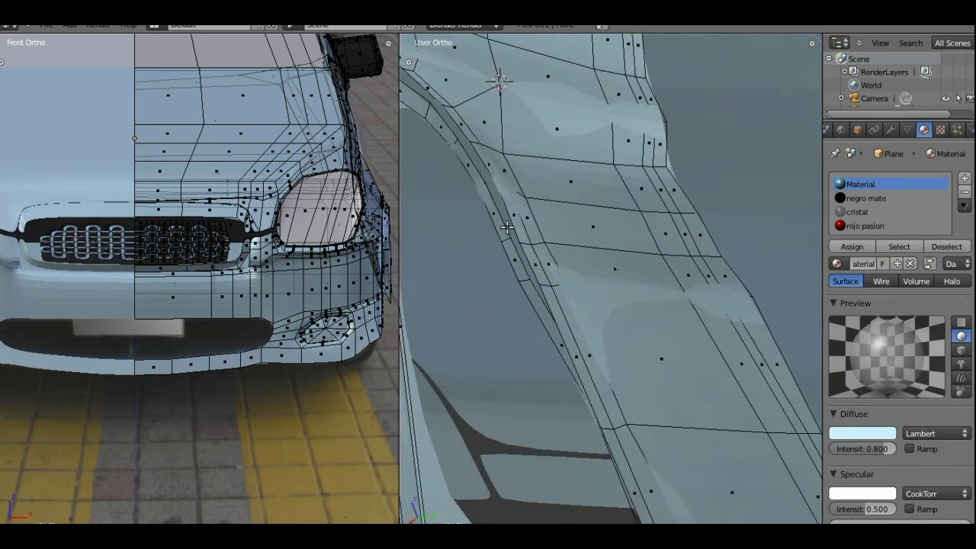
{"action": "scroll", "coordinate": [505, 221], "scroll_direction": "up", "scroll_amount": 2}
{"action": "middle_click_drag", "start_coordinate": [505, 221], "coordinate": [612, 295], "text": "shift"}
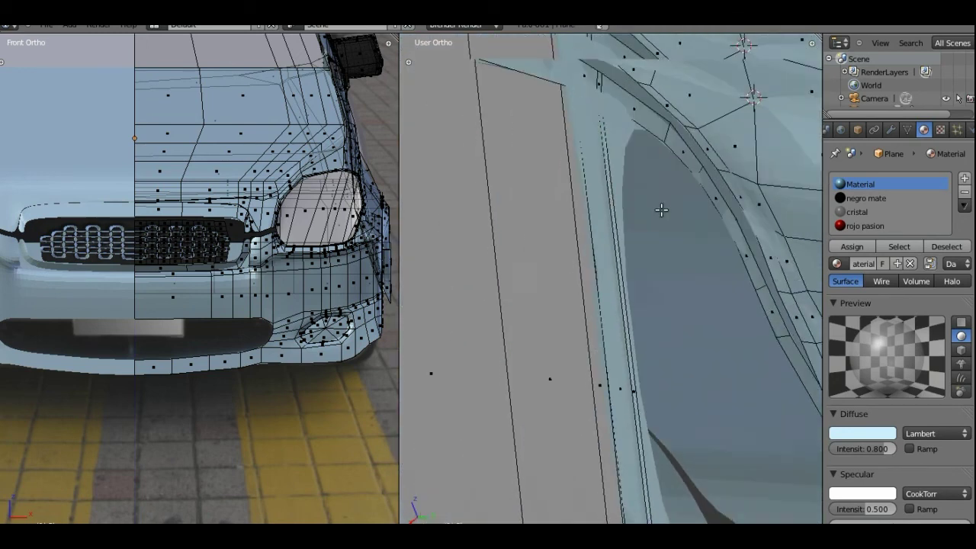
{"action": "middle_click_drag", "start_coordinate": [661, 209], "coordinate": [654, 321], "text": "shift"}
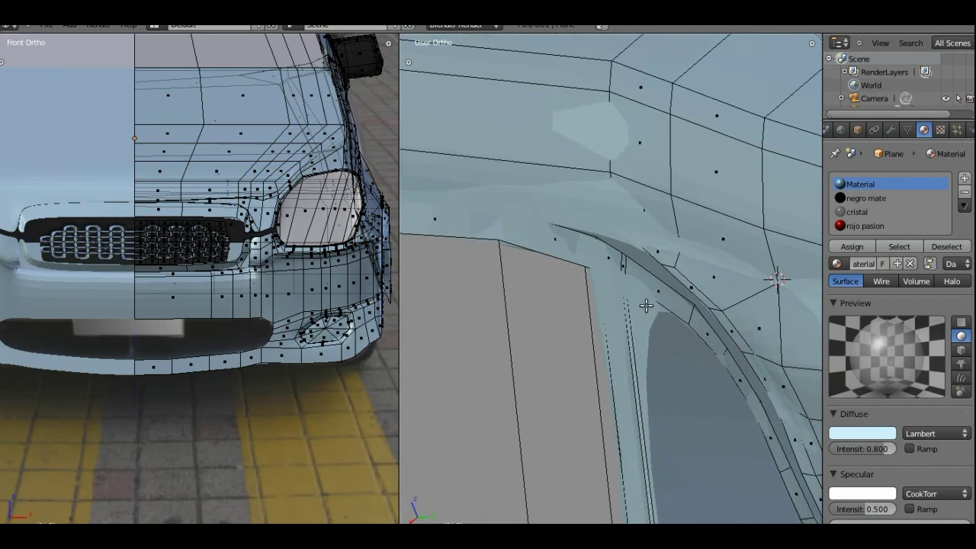
{"action": "scroll", "coordinate": [644, 305], "scroll_direction": "down", "scroll_amount": 1}
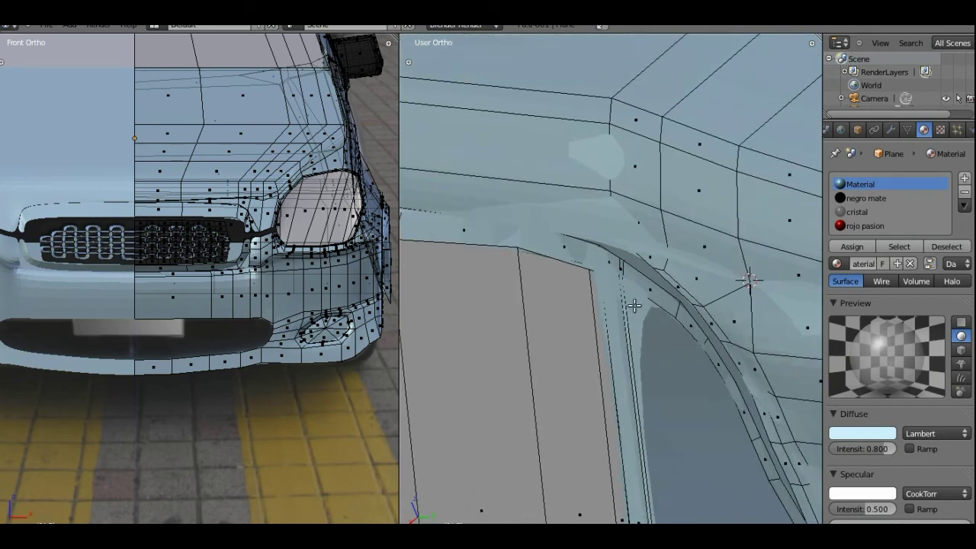
Step: In edge mode, move the short edge beside the window frame to reshape the opening
{"action": "key", "text": "2"}
{"action": "right_click", "coordinate": [635, 285]}
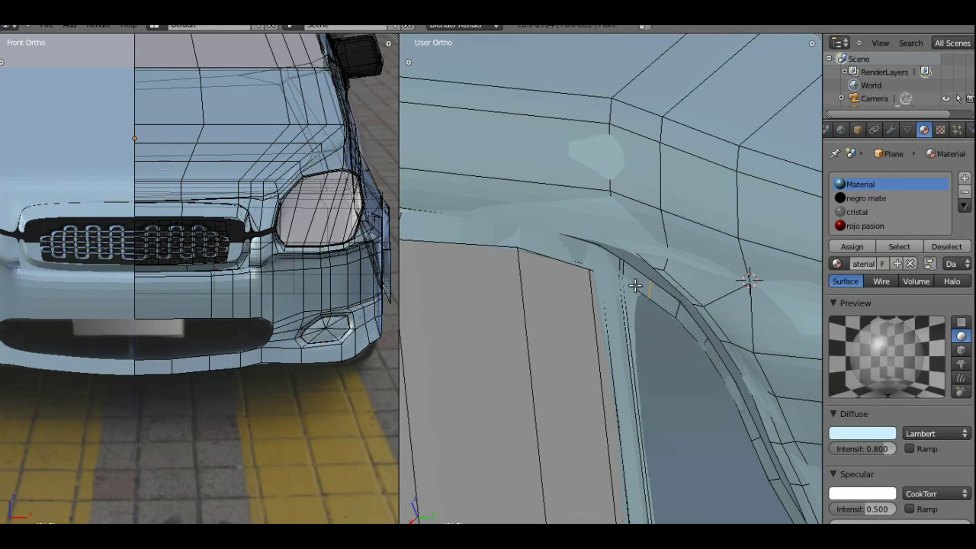
{"action": "key", "text": "g"}
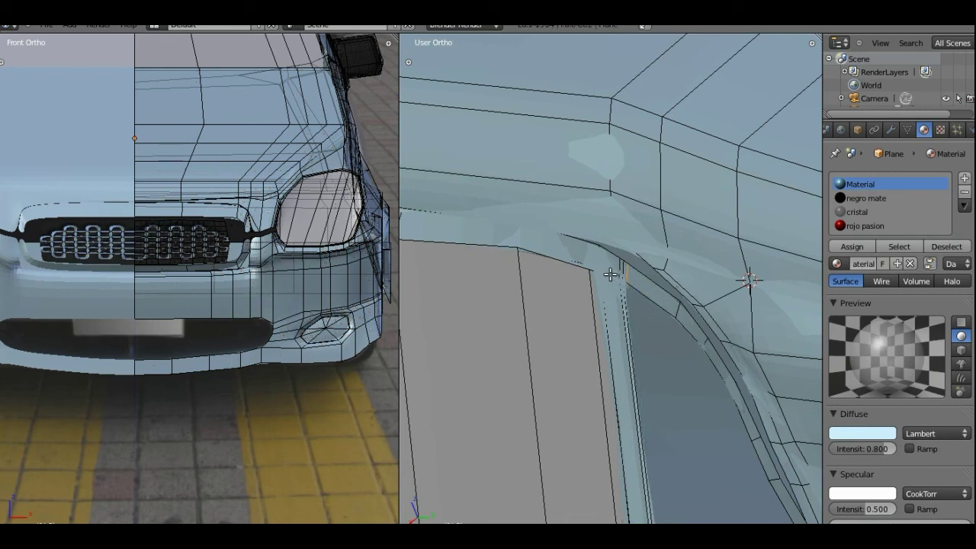
{"action": "left_click", "coordinate": [608, 273]}
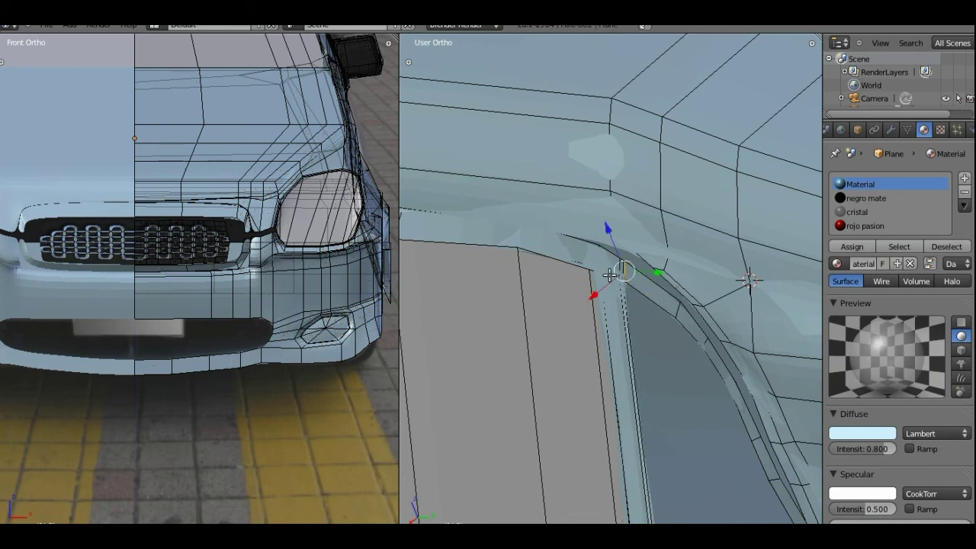
Step: Shift the edge at the window's lower corner along the opening, then bring up the Hooks menu
{"action": "middle_click_drag", "start_coordinate": [610, 274], "coordinate": [648, 320]}
{"action": "mouse_move", "coordinate": [656, 412]}
{"action": "middle_mouse_down", "text": "shift"}
{"action": "mouse_move", "coordinate": [660, 324]}
{"action": "mouse_move", "coordinate": [688, 428]}
{"action": "middle_mouse_up", "text": "shift"}
{"action": "scroll", "coordinate": [664, 330], "scroll_direction": "up", "scroll_amount": 3}
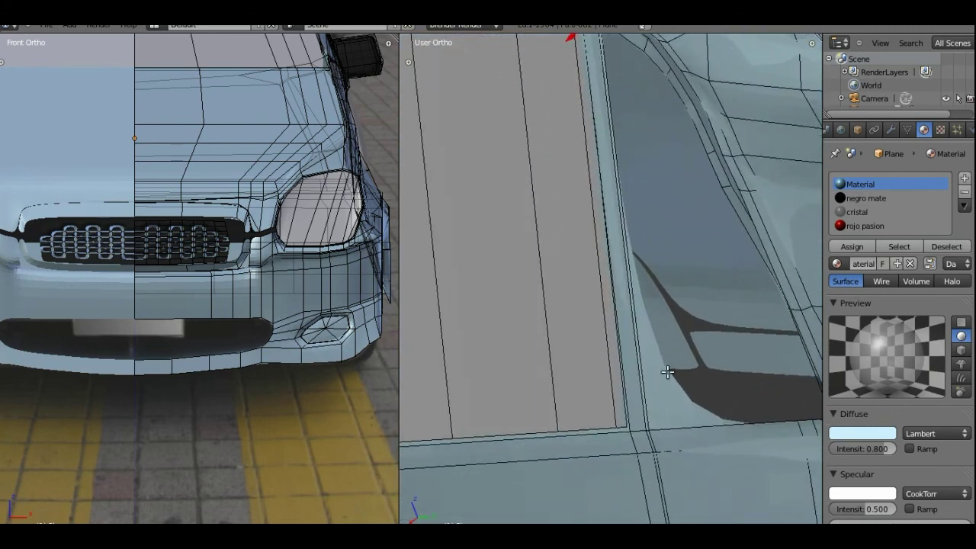
{"action": "right_click", "coordinate": [687, 429]}
{"action": "key", "text": "g"}
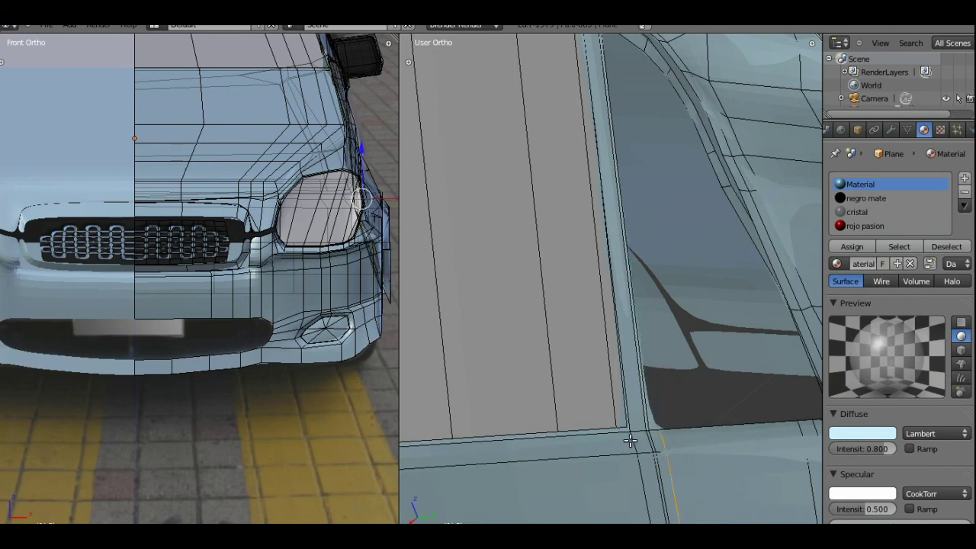
{"action": "key", "text": "KP_8"}
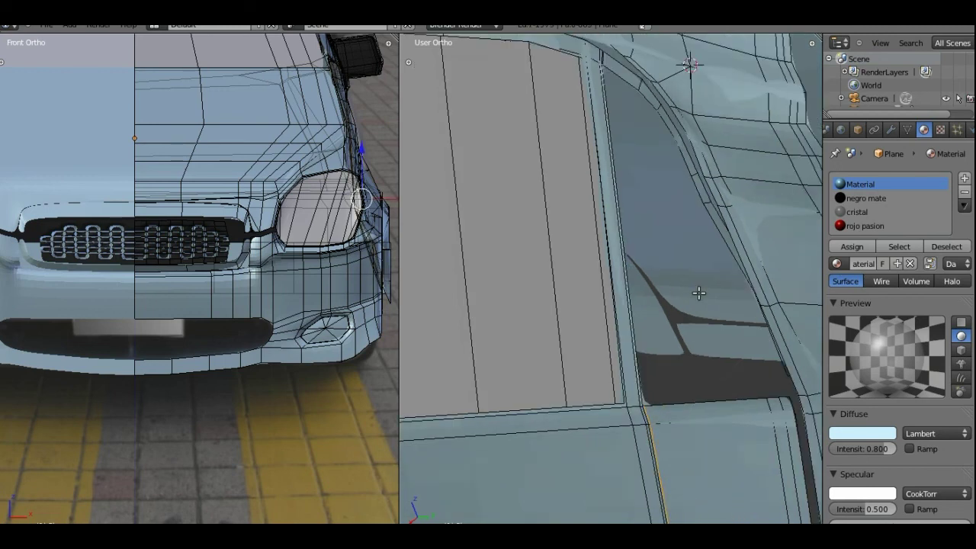
{"action": "key", "text": "KP_8"}
{"action": "key", "text": "ctrl+h"}
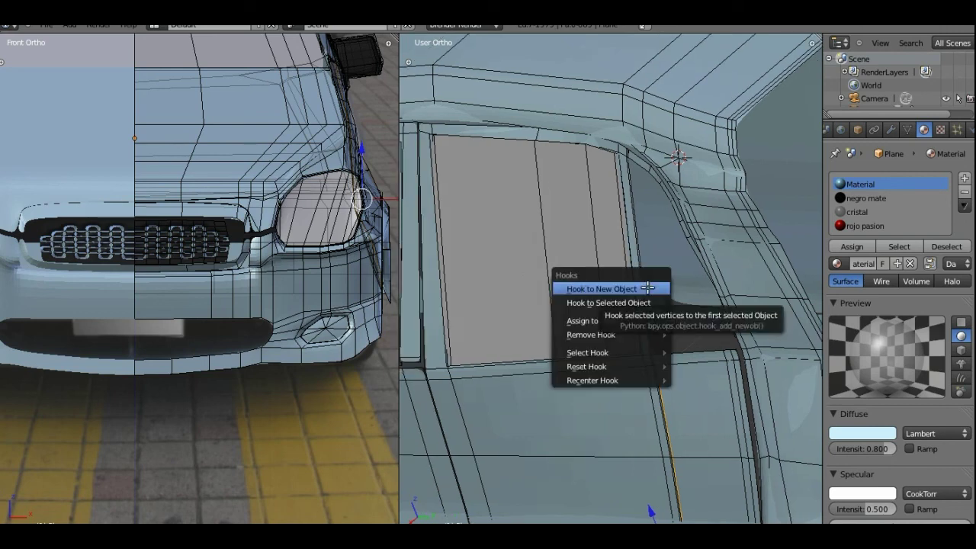
Step: Hook the selection to a new object, save over carro tutorial.blend, and render the car
{"action": "left_click", "coordinate": [647, 288]}
{"action": "key", "text": "ctrl+s"}
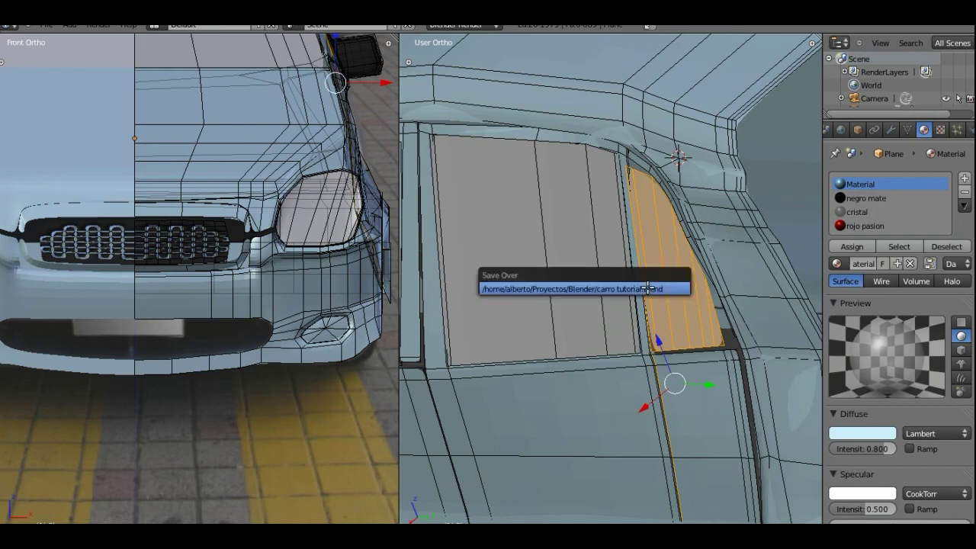
{"action": "left_click", "coordinate": [648, 289]}
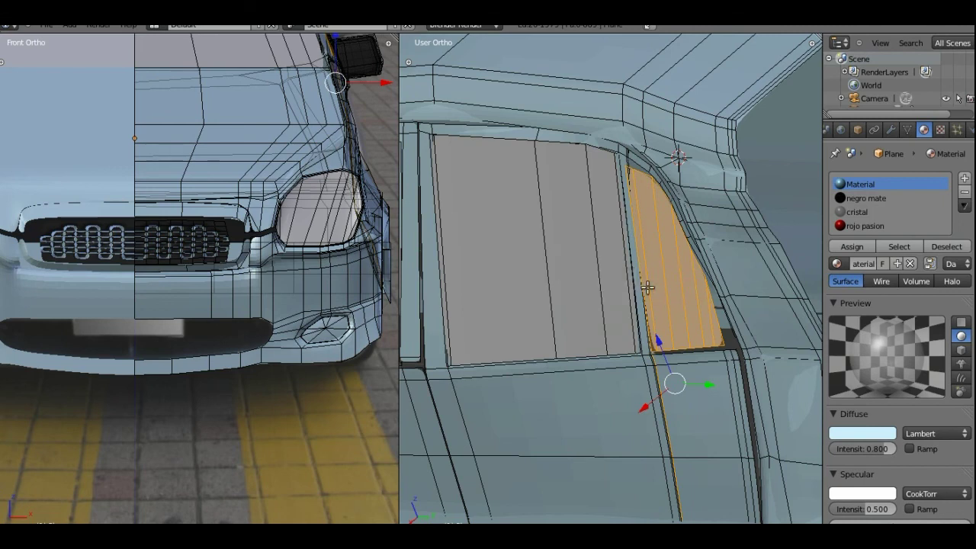
{"action": "key", "text": "F12"}
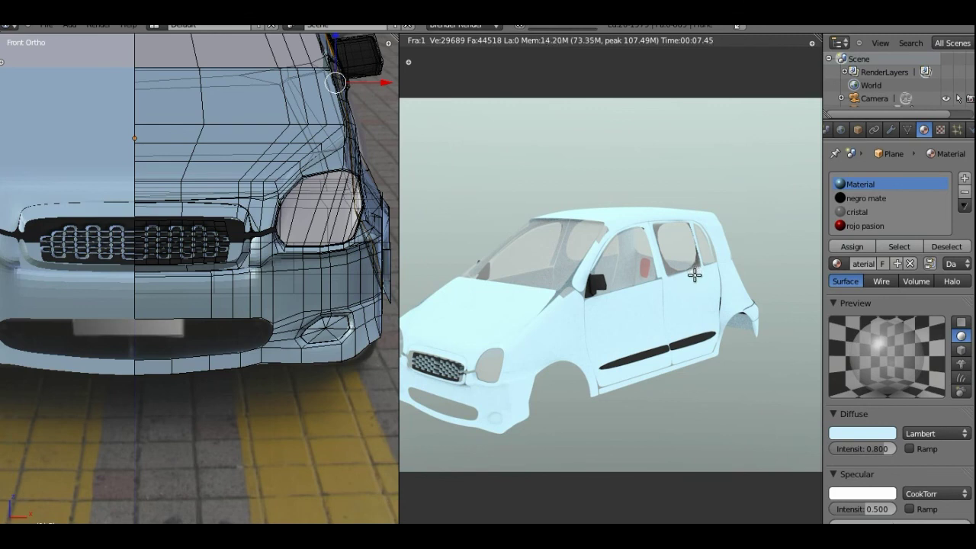
Step: Close the render, pan to the quarter window face, and switch to face select mode
{"action": "key", "text": "Escape"}
{"action": "middle_click_drag", "start_coordinate": [508, 293], "coordinate": [542, 300], "text": "shift"}
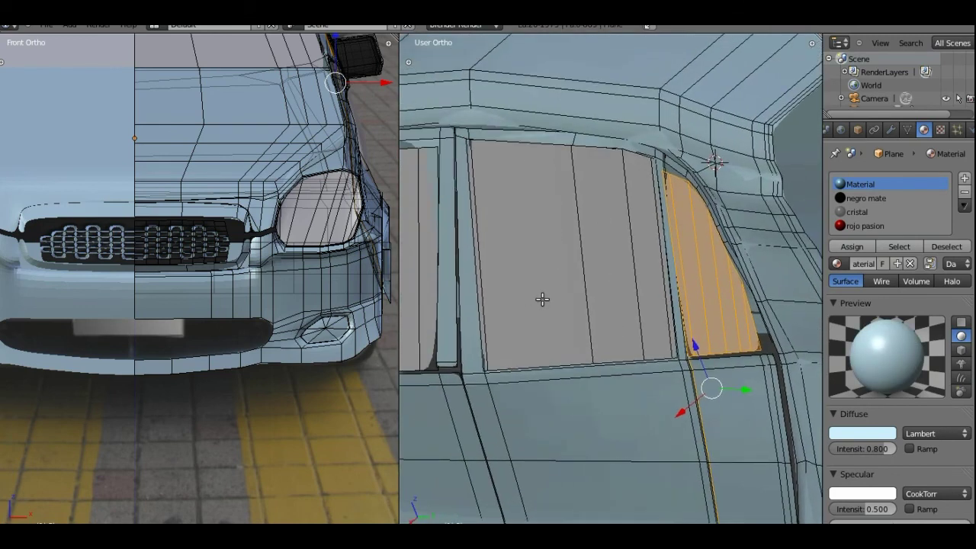
{"action": "key", "text": "3"}
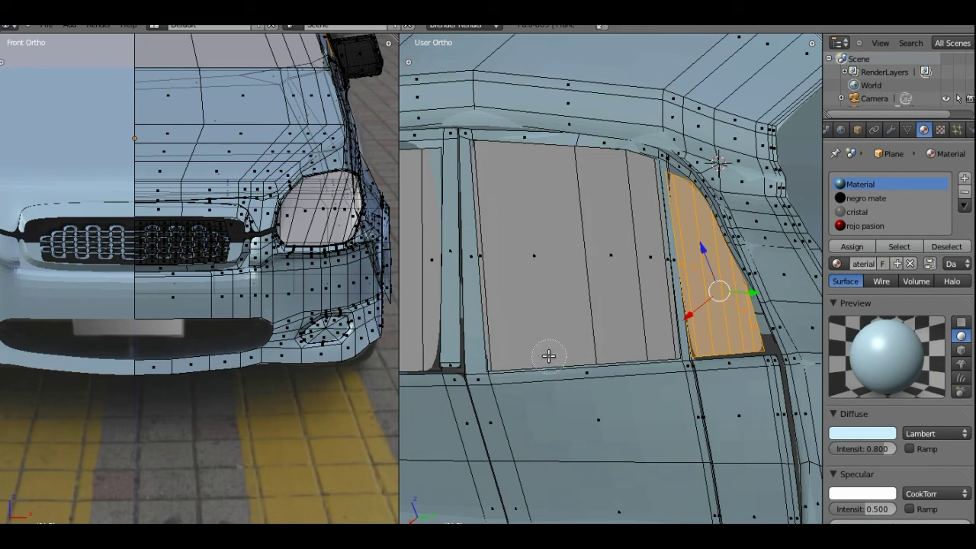
Step: Select the front door window faces, excluding the rear strips, and remove them from the body
{"action": "right_click", "coordinate": [500, 298], "text": "shift"}
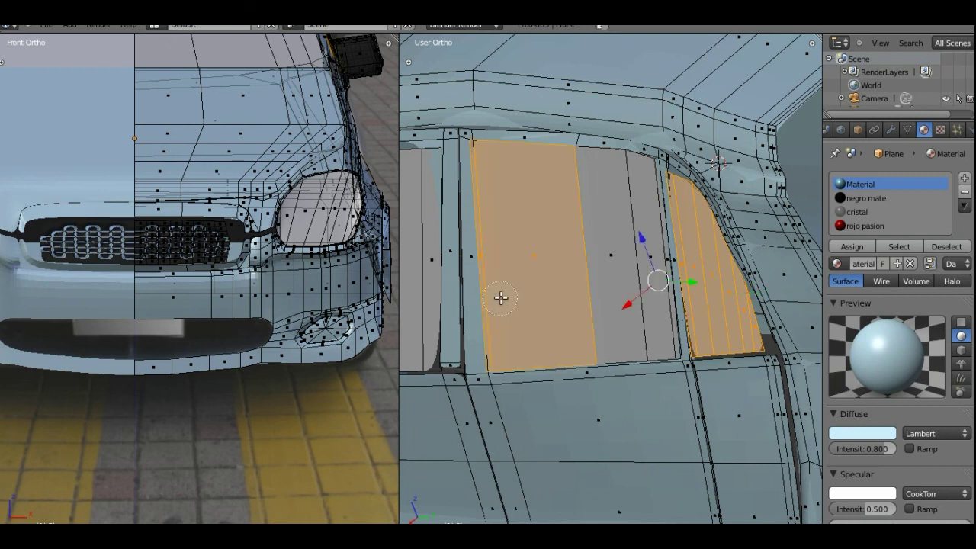
{"action": "right_click", "coordinate": [595, 290], "text": "shift"}
{"action": "right_click", "coordinate": [629, 287], "text": "shift"}
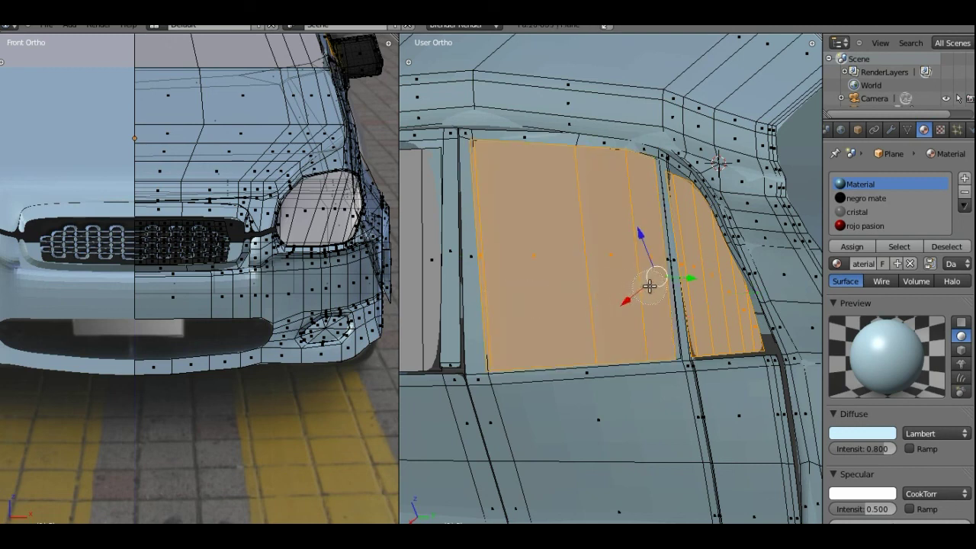
{"action": "right_click", "coordinate": [652, 283], "text": "shift"}
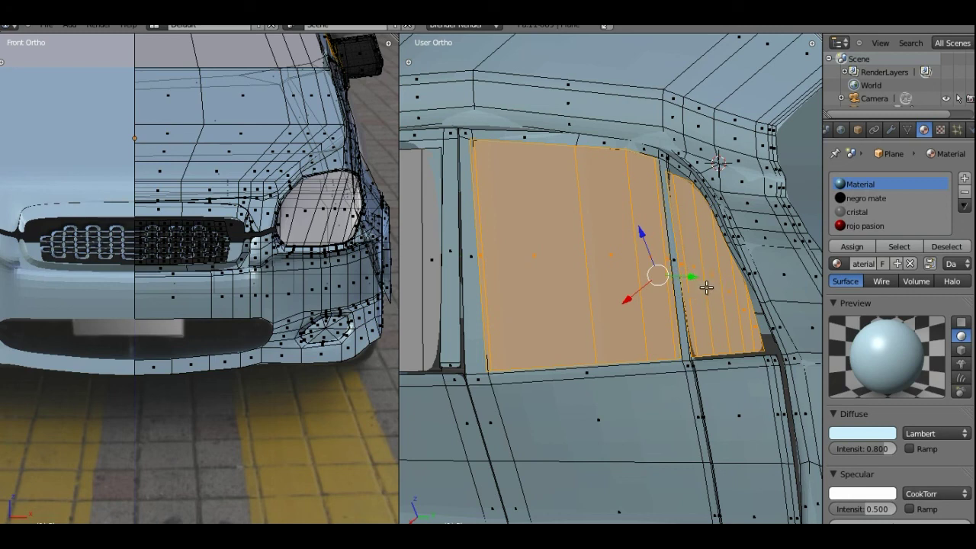
{"action": "right_click", "coordinate": [756, 332], "text": "shift"}
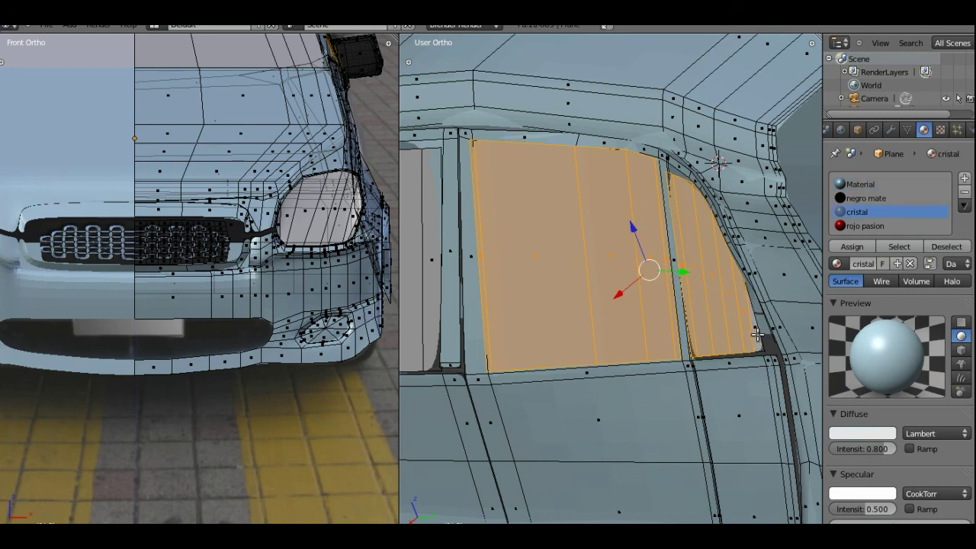
{"action": "right_click", "coordinate": [749, 336], "text": "shift"}
{"action": "right_click", "coordinate": [736, 327], "text": "shift"}
{"action": "right_click", "coordinate": [723, 313], "text": "shift"}
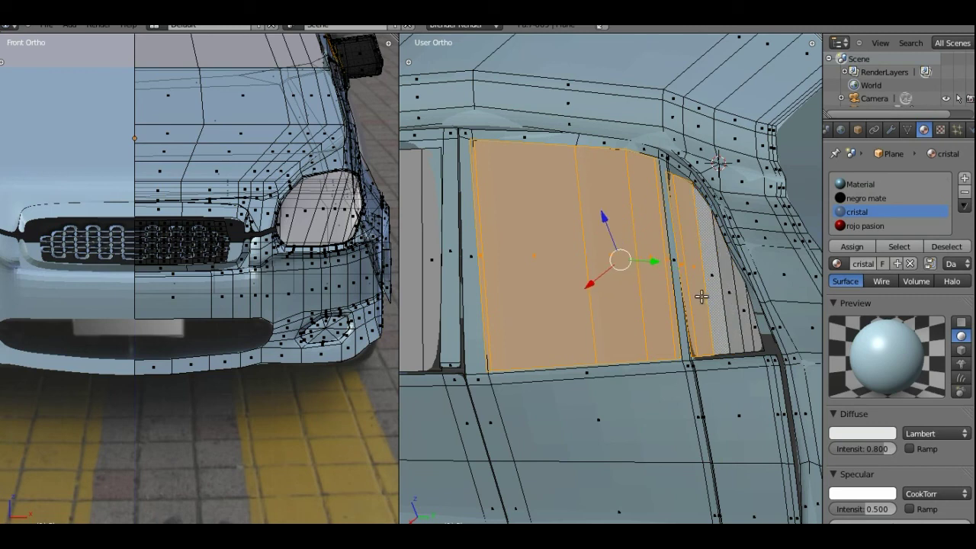
{"action": "right_click", "coordinate": [701, 297], "text": "shift"}
{"action": "right_click", "coordinate": [684, 276], "text": "shift"}
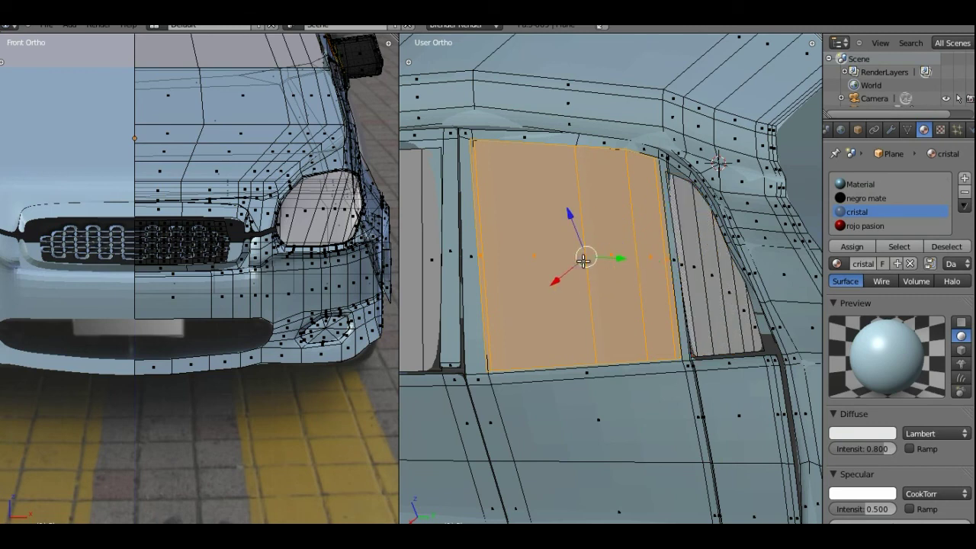
{"action": "key", "text": "h"}
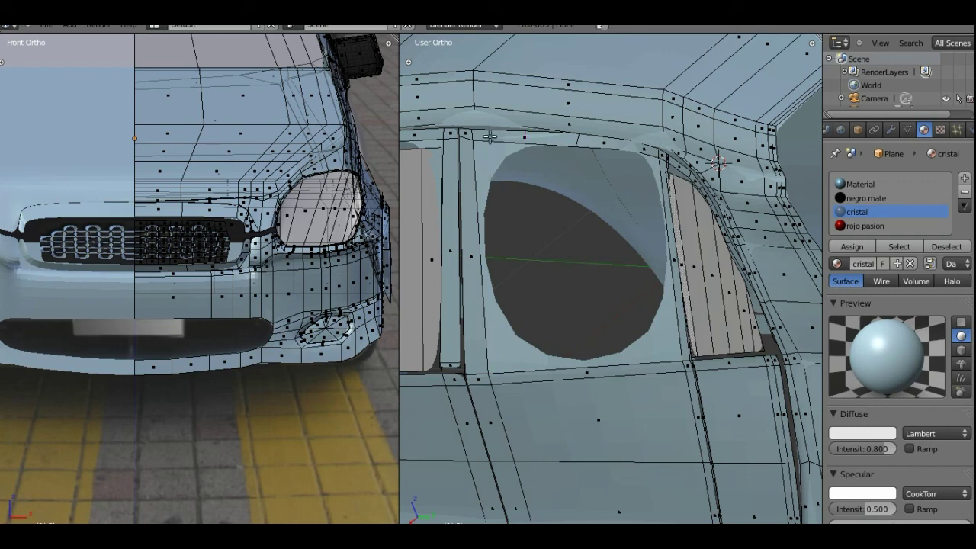
Step: In edge mode, slide the glass pane's edges to widen it across the door window opening
{"action": "key", "text": "ctrl+Tab"}
{"action": "key", "text": "2"}
{"action": "right_click_drag", "start_coordinate": [490, 136], "coordinate": [441, 136]}
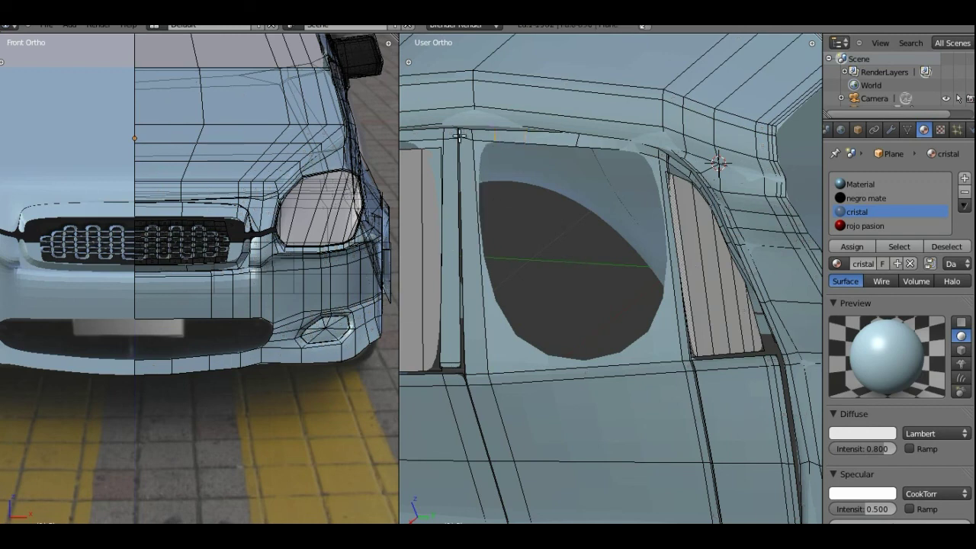
{"action": "right_click", "coordinate": [539, 353]}
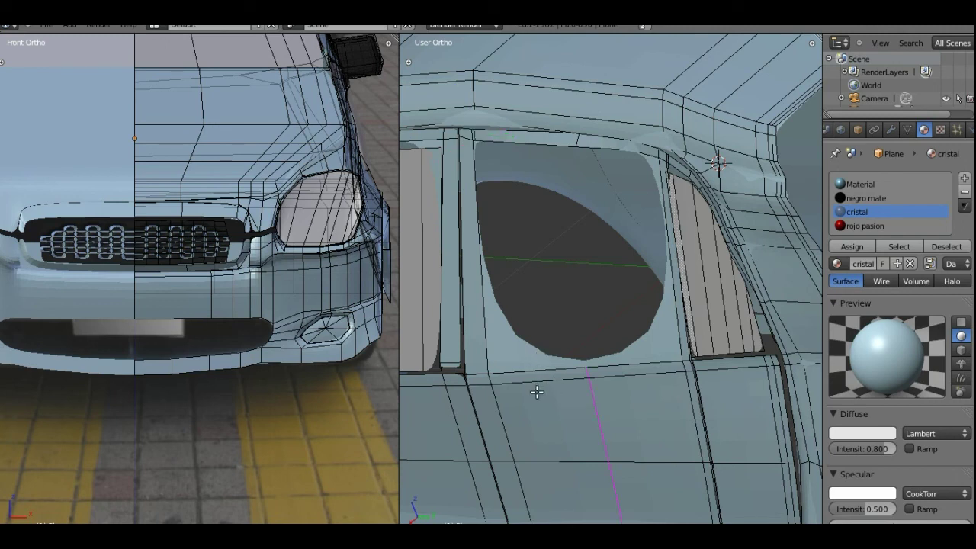
{"action": "right_click_drag", "start_coordinate": [536, 390], "coordinate": [454, 400]}
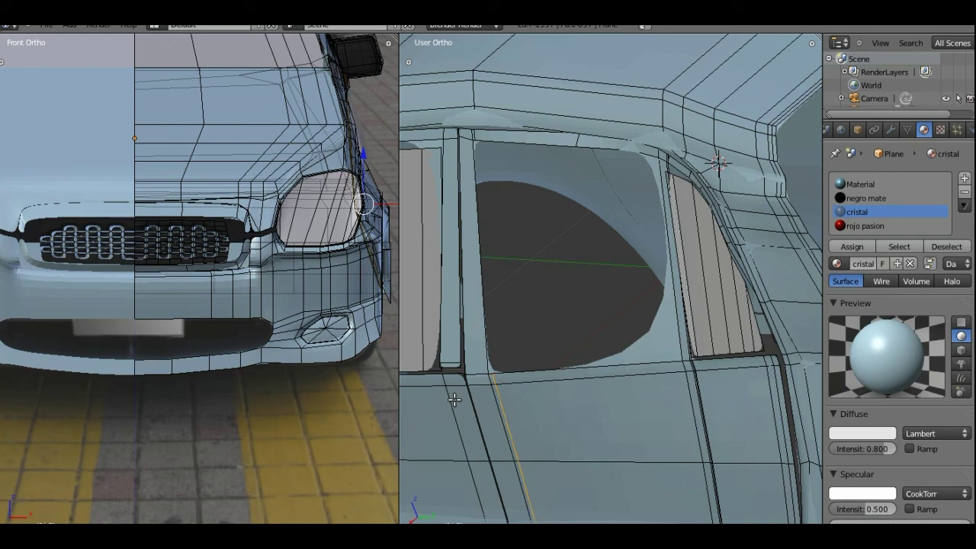
{"action": "right_click", "coordinate": [672, 372]}
{"action": "key", "text": "g"}
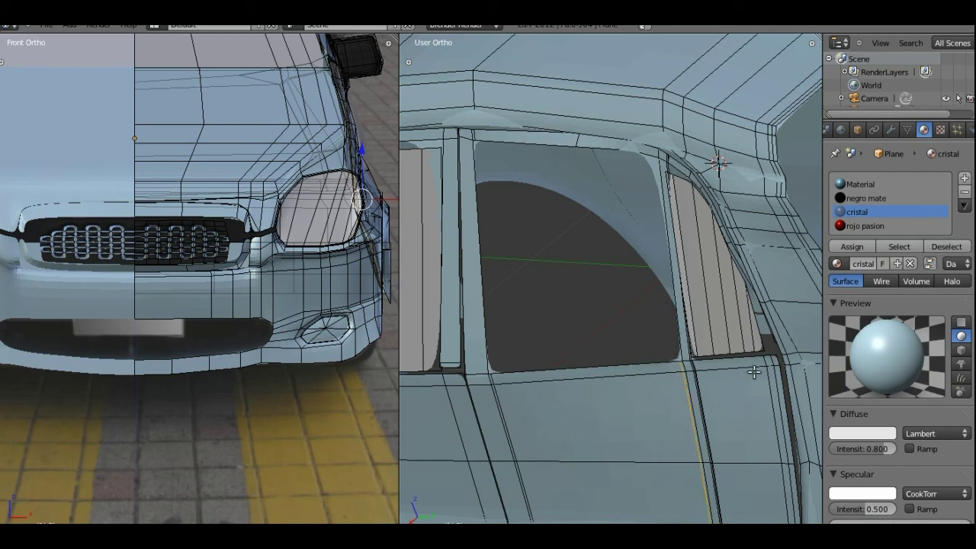
{"action": "left_click", "coordinate": [755, 372]}
{"action": "right_click", "coordinate": [627, 145]}
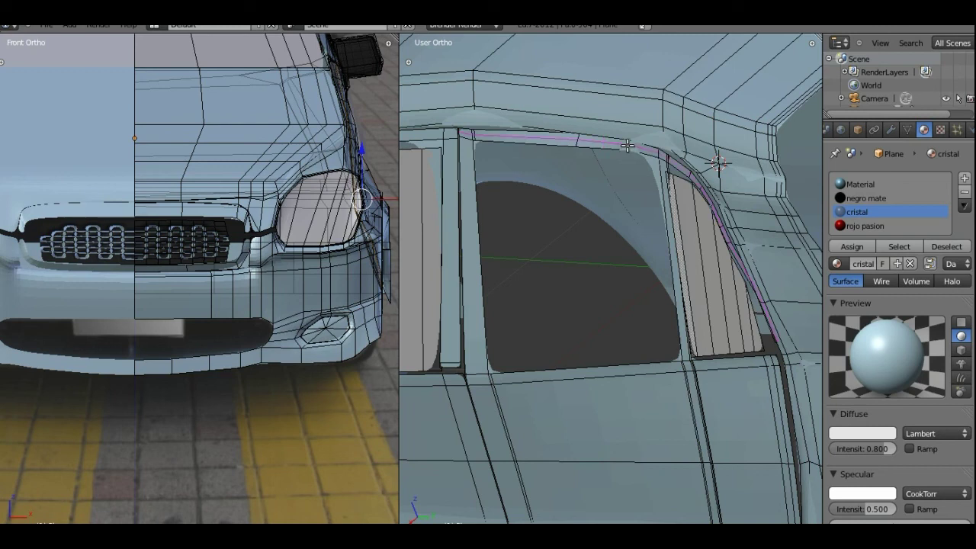
{"action": "right_click", "coordinate": [641, 144], "text": "alt"}
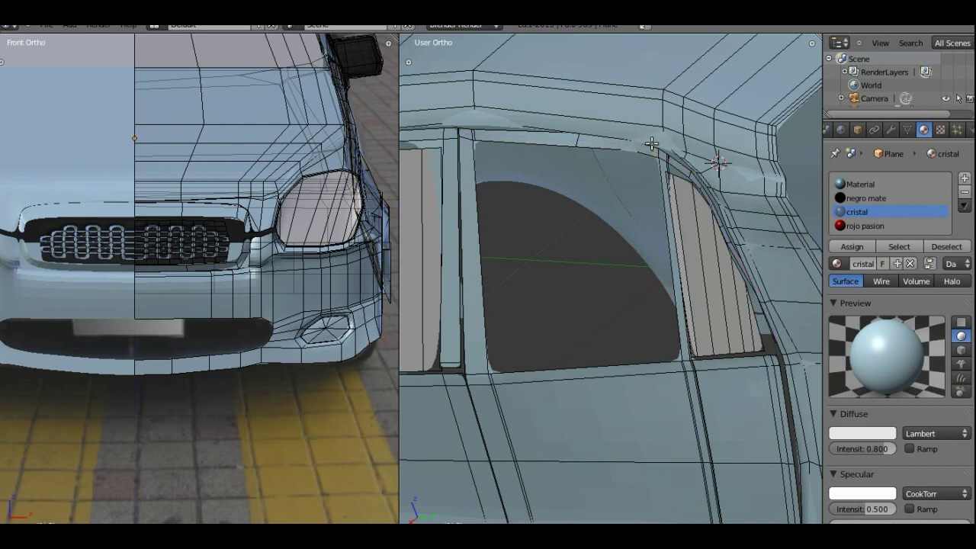
{"action": "right_click", "coordinate": [650, 145]}
Step: Select the whole glass pane, save over the blend file, and render the car to check the glass
{"action": "key", "text": "l"}
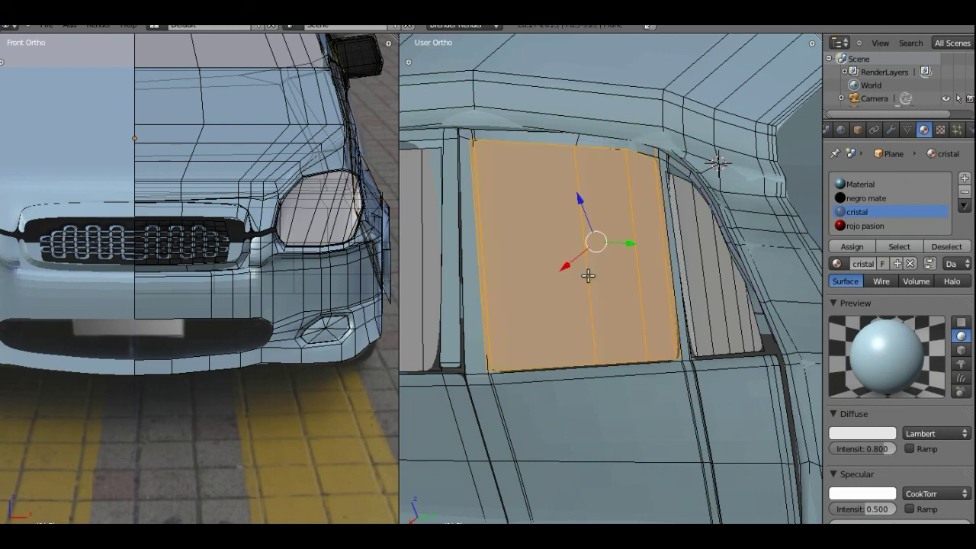
{"action": "key", "text": "ctrl+s"}
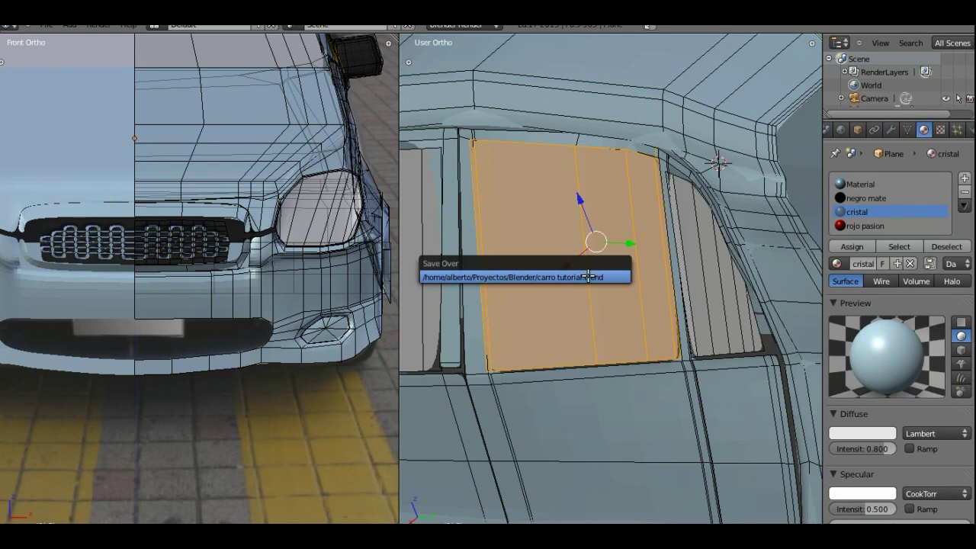
{"action": "left_click", "coordinate": [588, 276]}
{"action": "key", "text": "F12"}
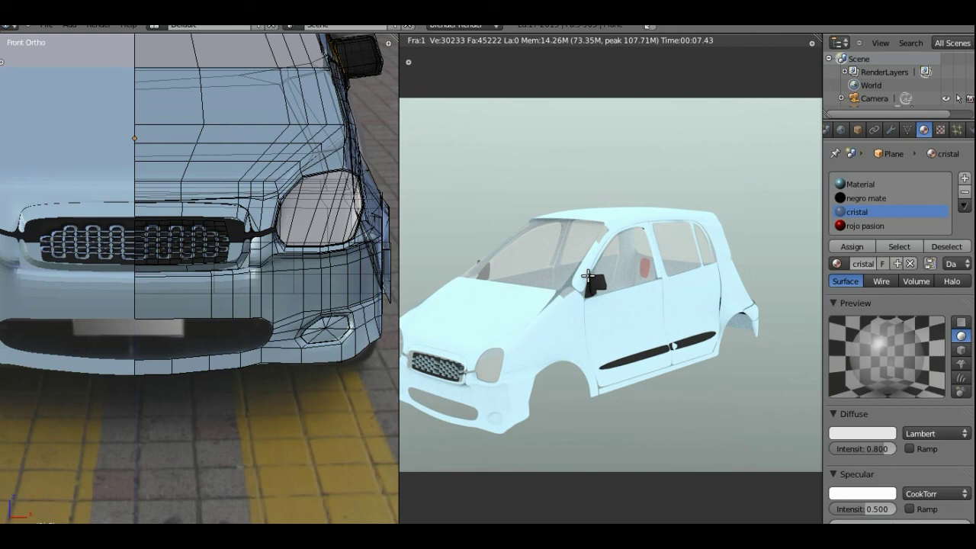
Step: Orbit the rendered car to a front three-quarter view of its see-through side windows
{"action": "mouse_move", "coordinate": [517, 314]}
{"action": "middle_mouse_down"}
{"action": "mouse_move", "coordinate": [540, 277]}
{"action": "mouse_move", "coordinate": [549, 304]}
{"action": "middle_mouse_up"}
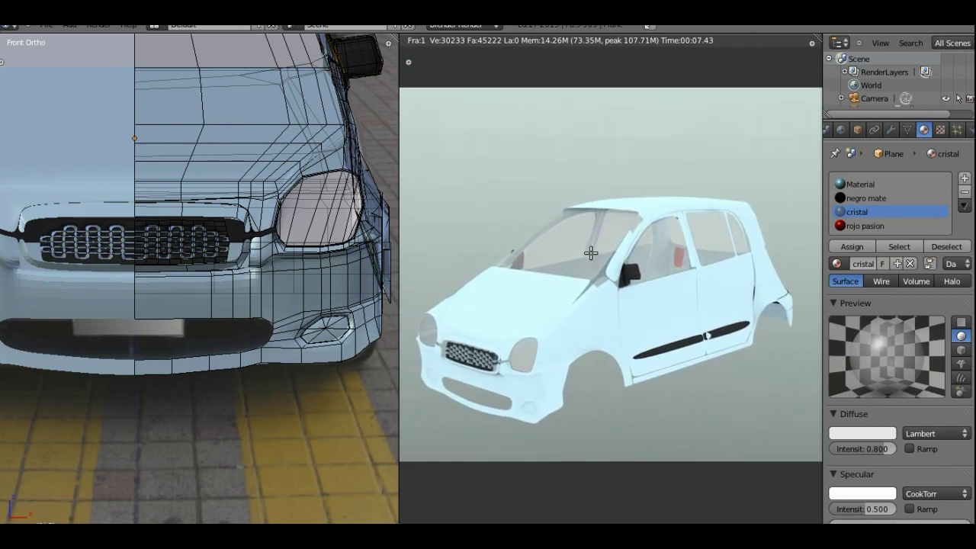